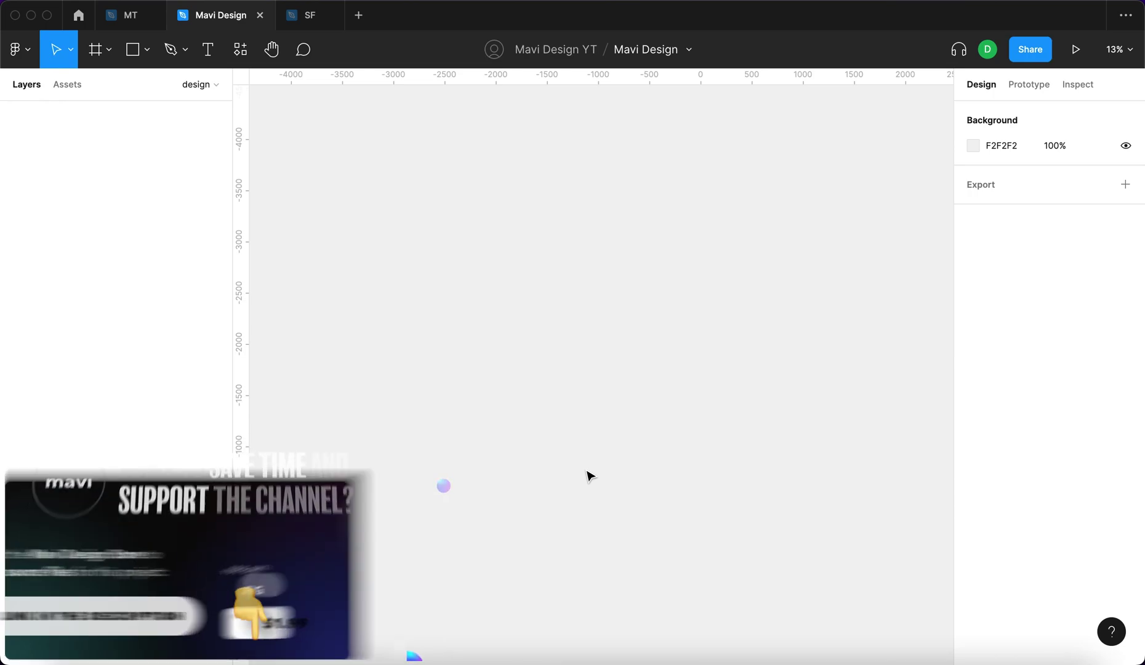
Add a text layer reading "filename.pdf" on the empty canvas.
key(shift+0)
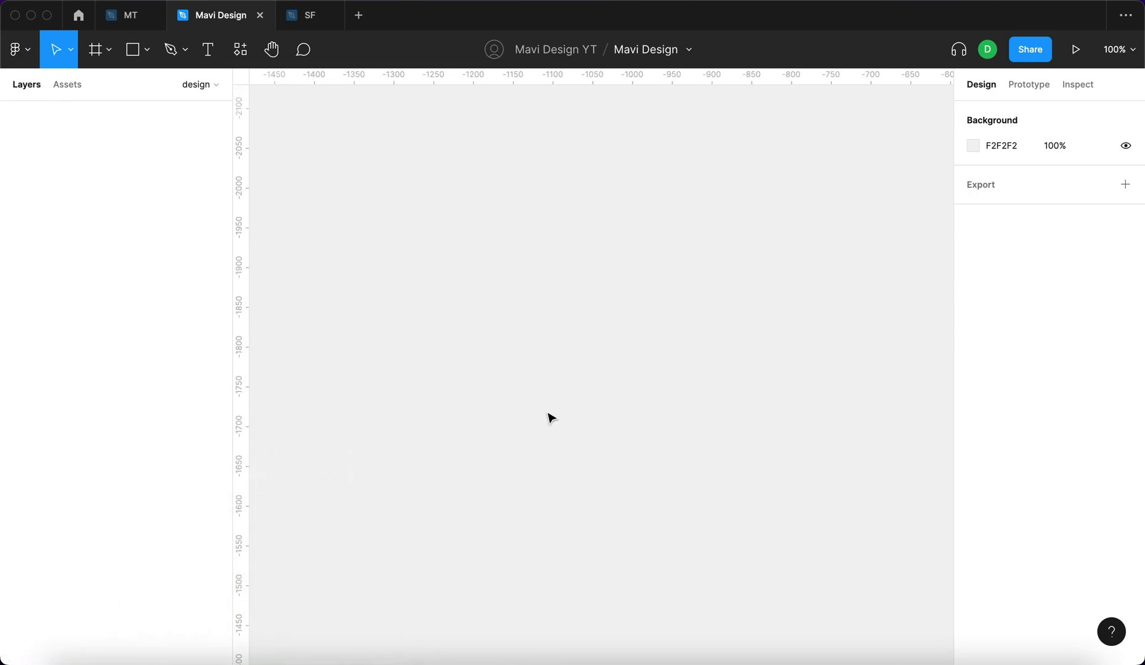
key(t)
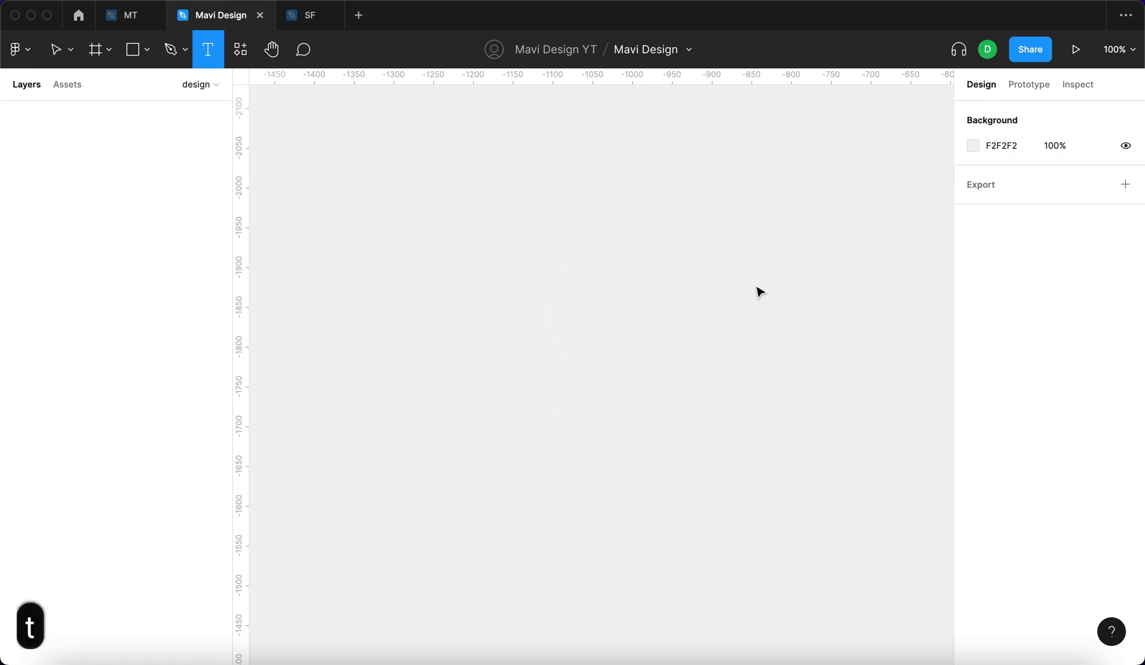
click(536, 271)
text(filan)
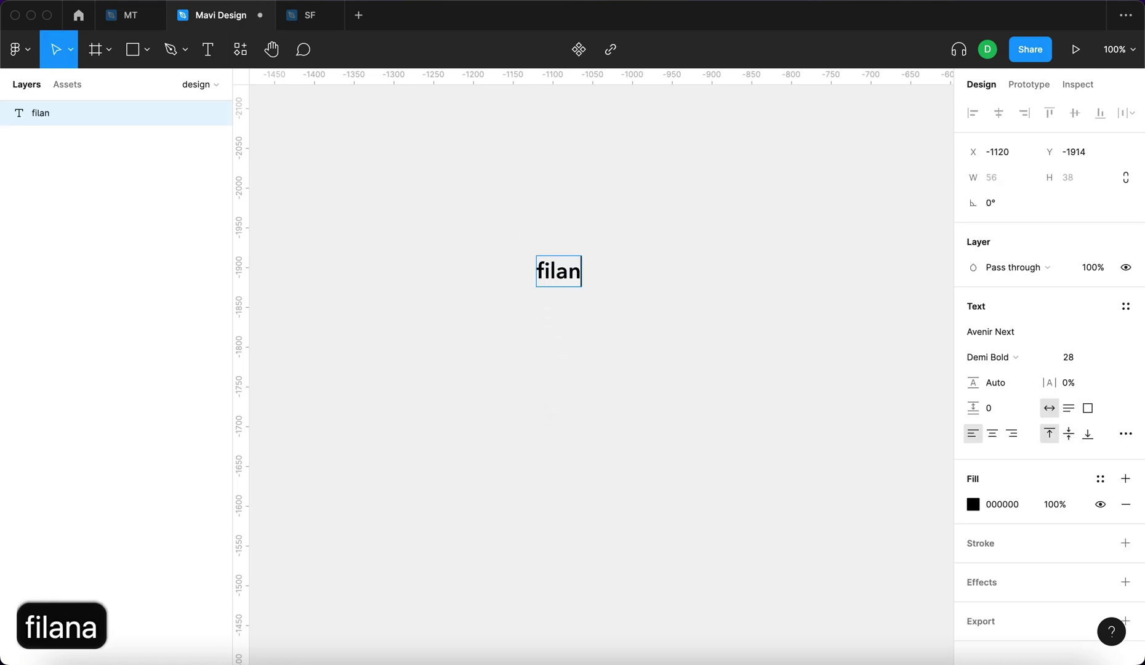
key(BackSpace)
key(super+a)
text(filename.pdf)
key(Escape)
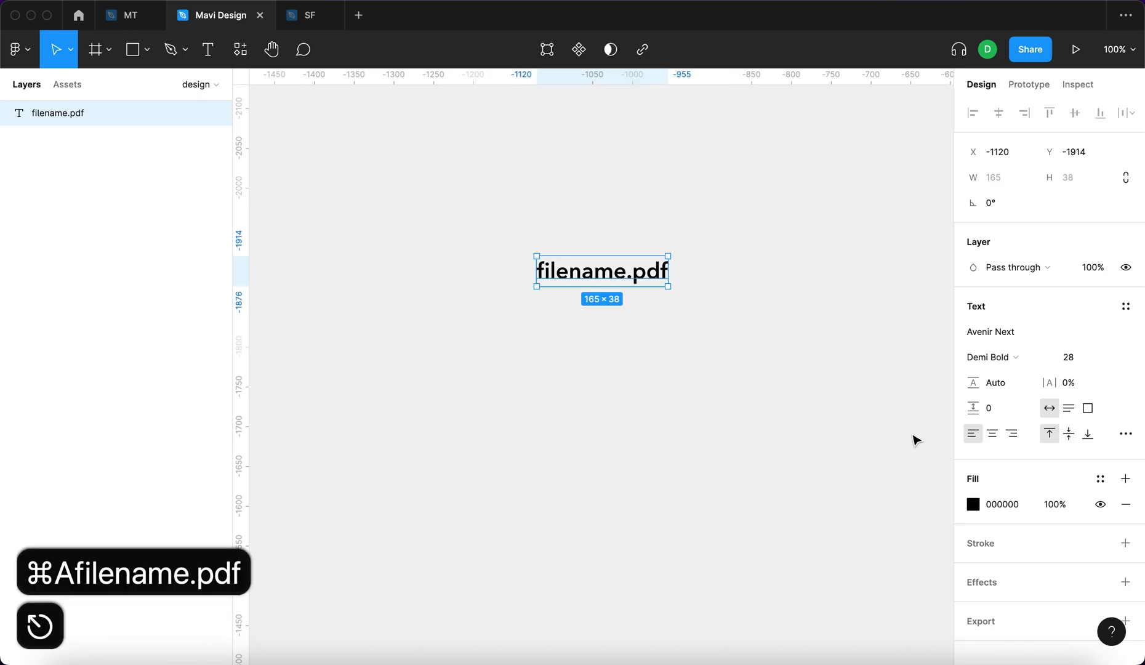
Set the filename text's font size to 12 and its weight to Bold.
click(1080, 361)
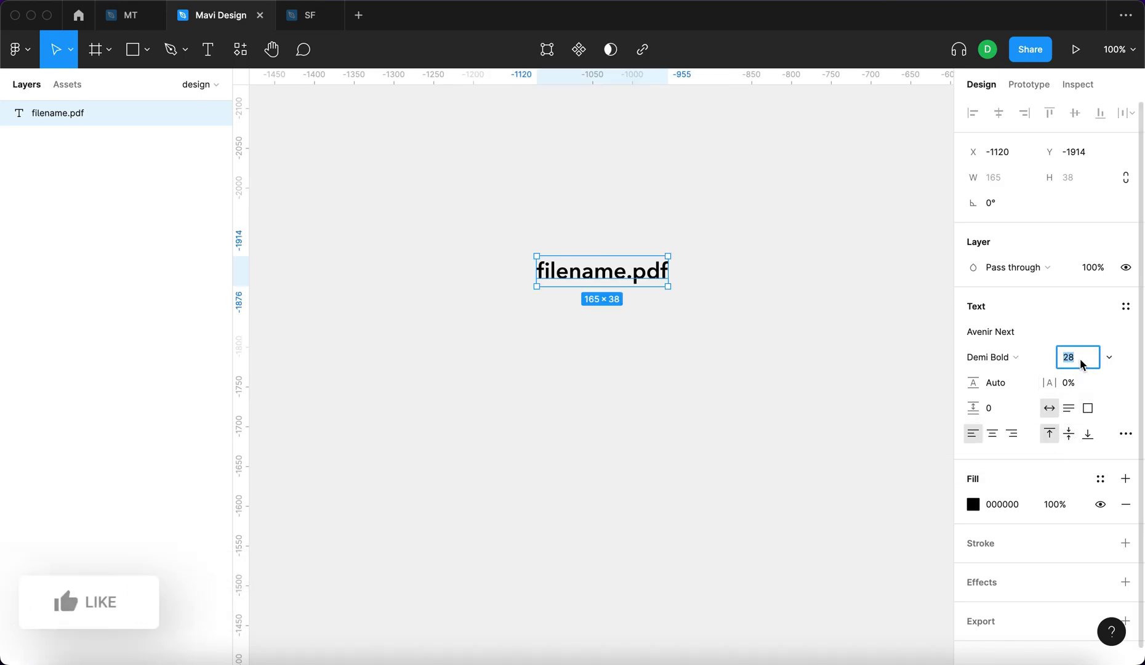
text(12)
key(Return)
scroll(583, 258, up, 5)
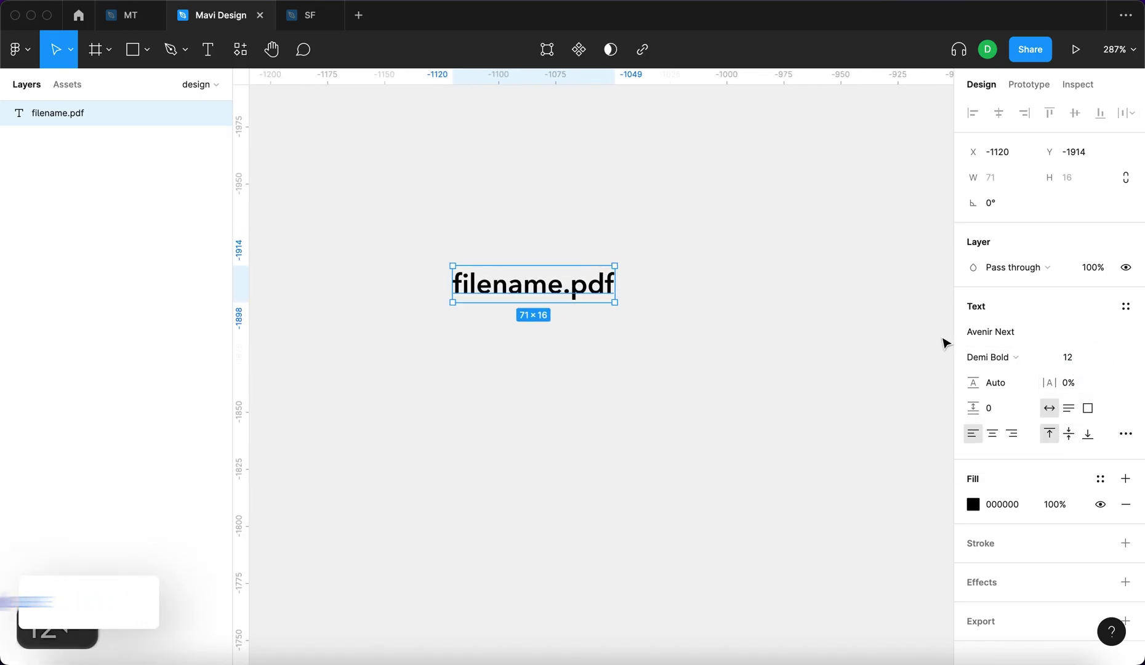
key(super+b)
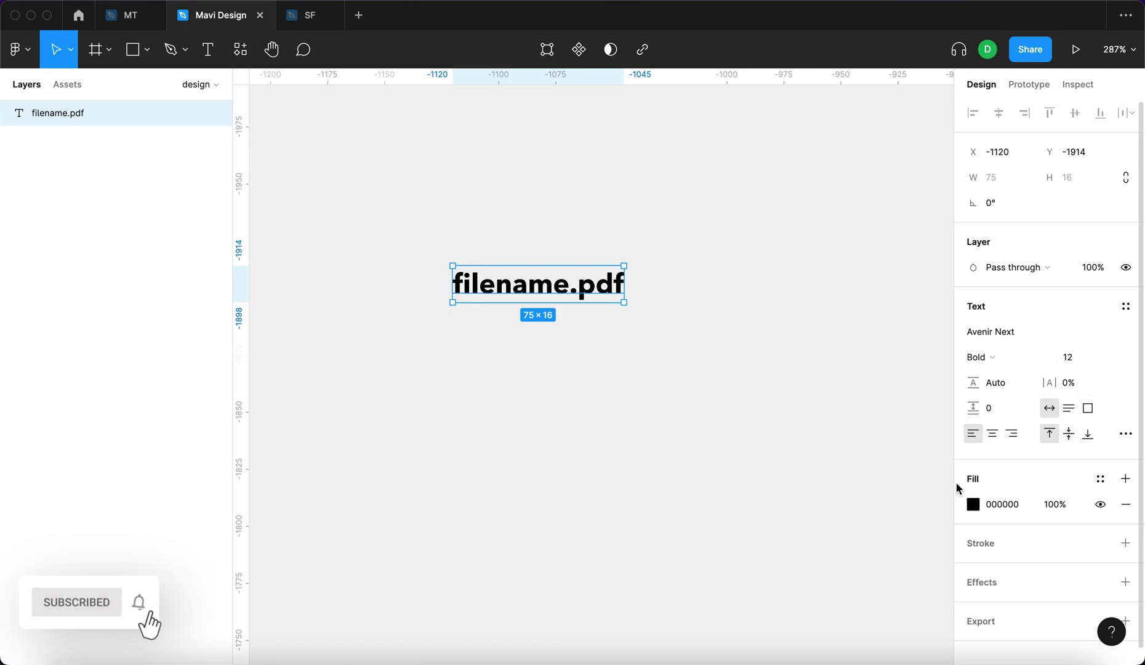
Duplicate the filename text directly below the original, aligned at its left edge.
click(598, 353)
click(621, 286)
drag(621, 286, 597, 350)
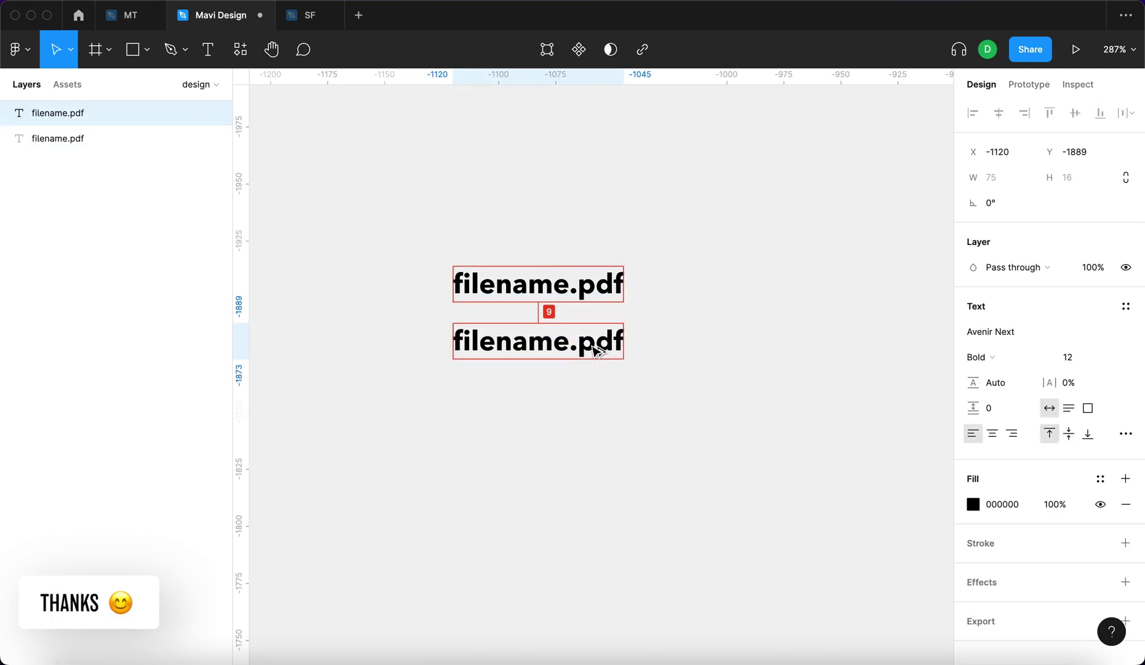
Replace the text of the lower copy with "File Title – Headline".
double_click(594, 351)
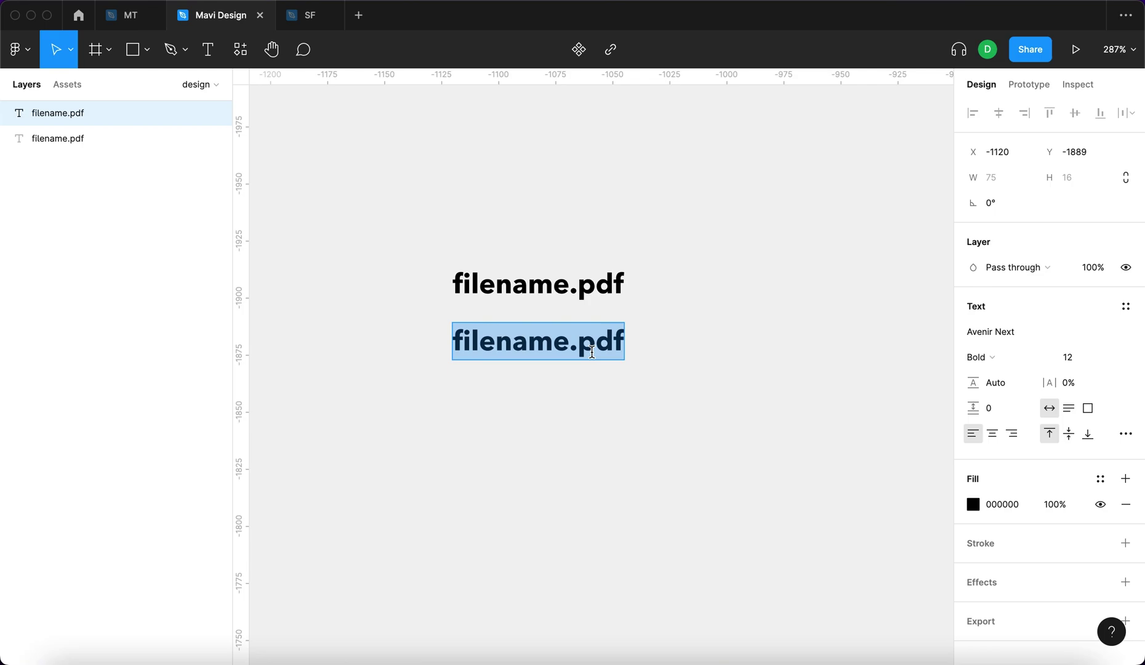
text(Fi)
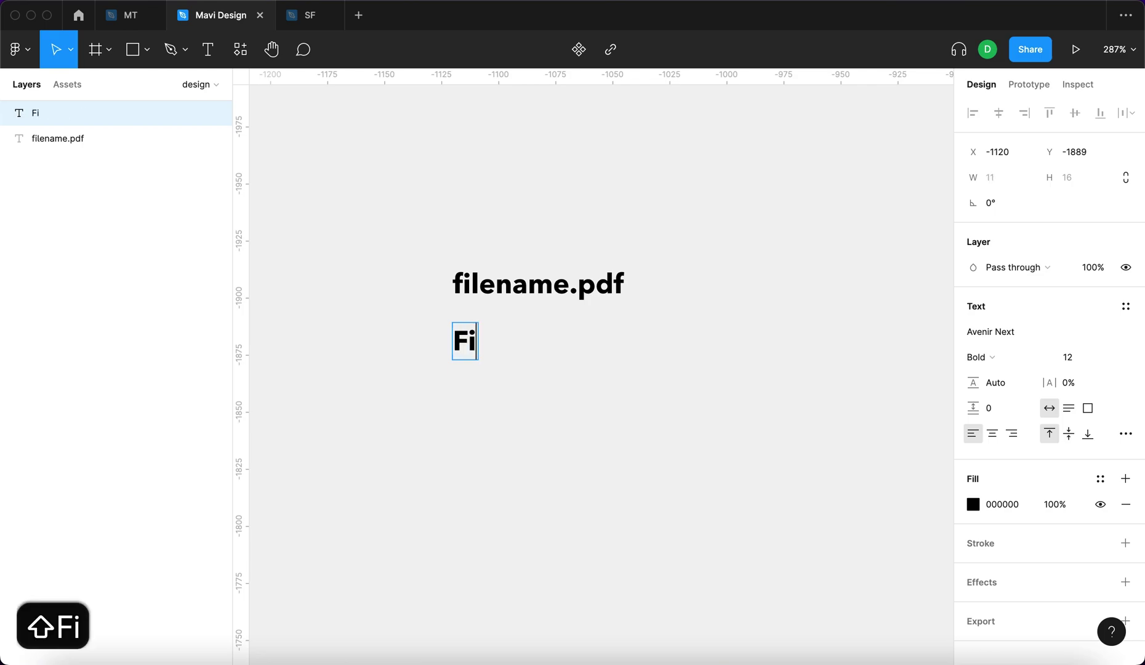
text(le name)
key(BackSpace)
key(BackSpace)
key(BackSpace)
key(BackSpace)
text(Title - Hed)
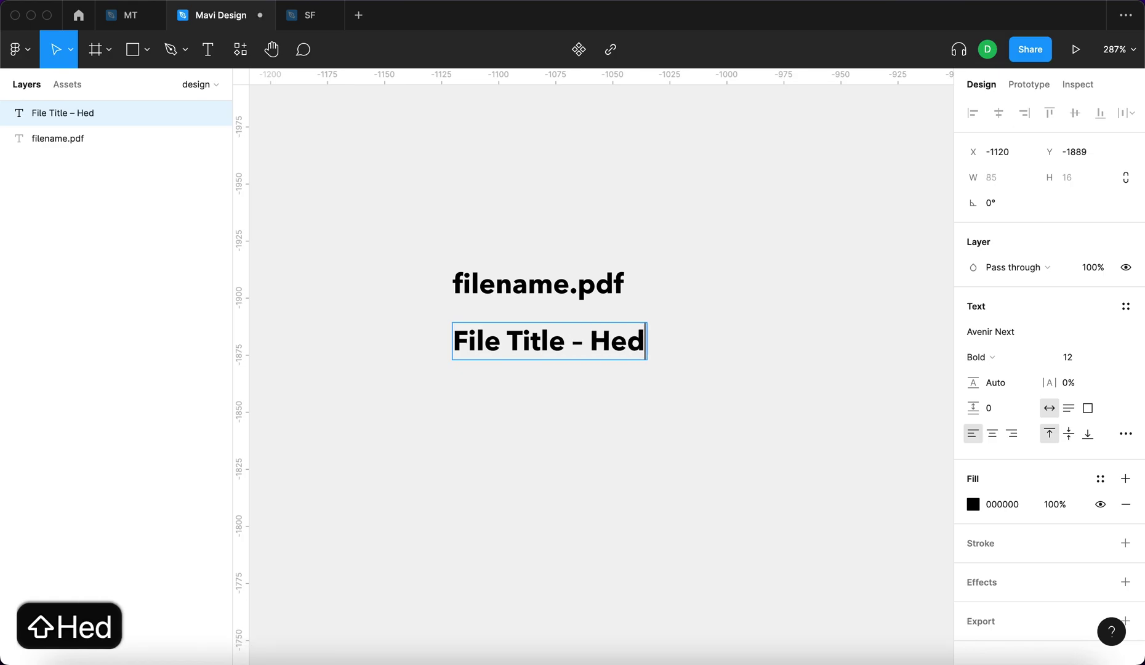
key(BackSpace)
text(adline)
key(Escape)
Set the headline text to font size 16 and Demi Bold weight.
click(1067, 357)
key(Up)
key(Up)
key(Up)
key(Up)
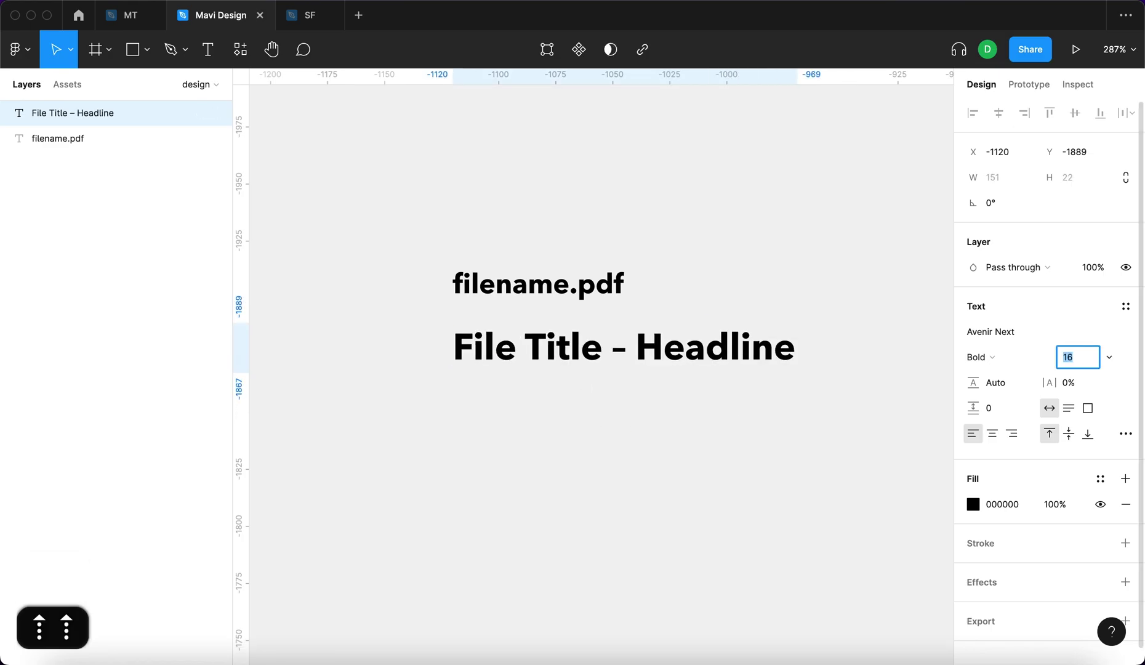
key(Return)
click(1005, 357)
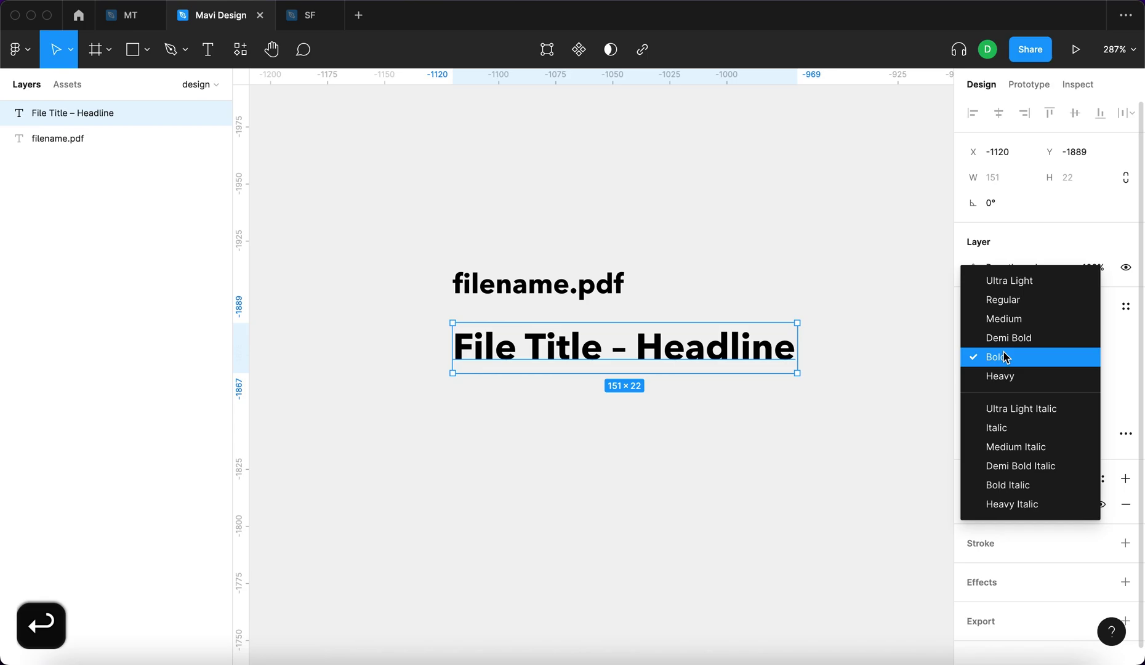
click(1005, 338)
click(915, 390)
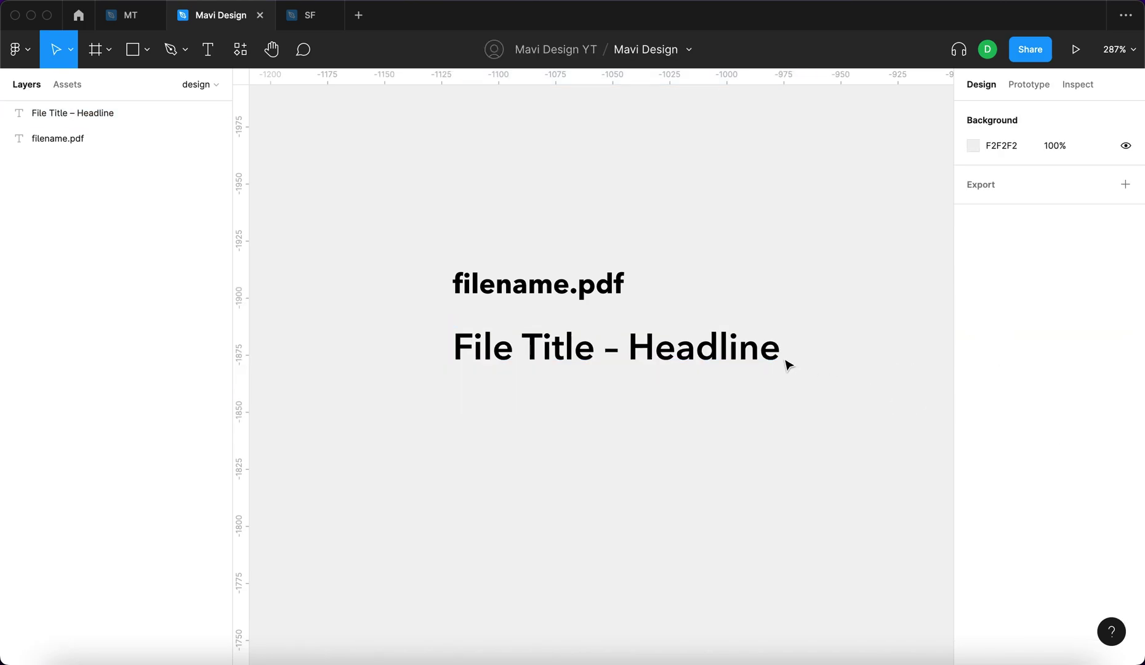
Move the headline text up closer to the filename, leaving a gap of about 3 px.
click(770, 366)
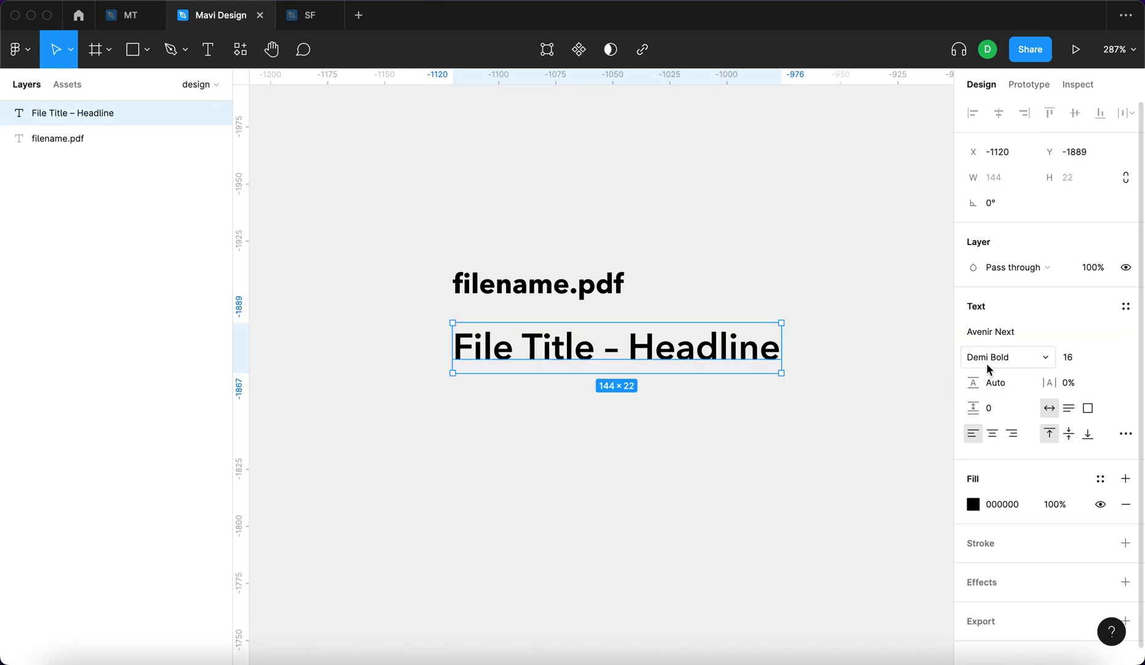
click(862, 370)
click(690, 369)
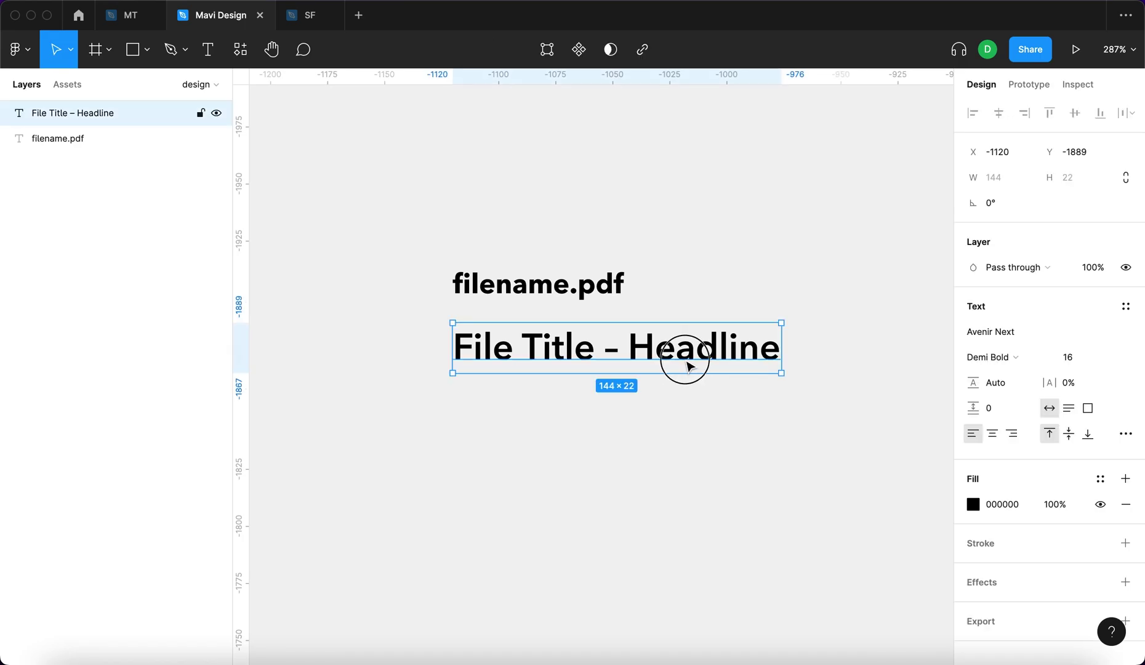
drag(686, 360, 685, 347)
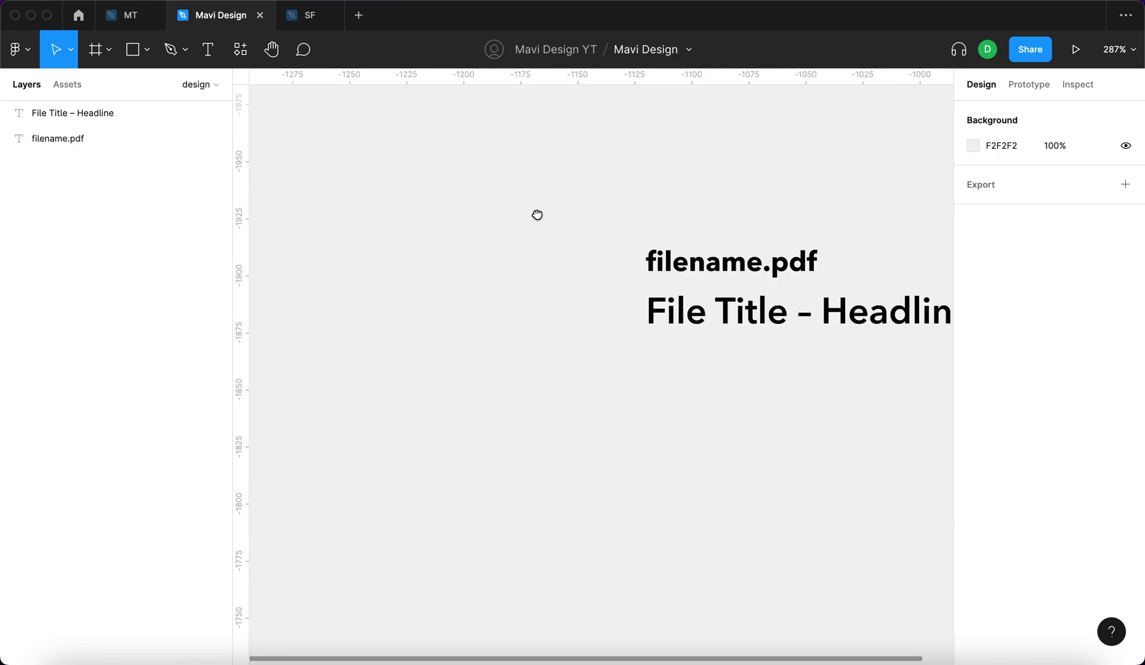
Draw a frame of about 30 × 30 px above and to the left of the texts and name it "filetype icon".
drag(537, 215, 433, 327)
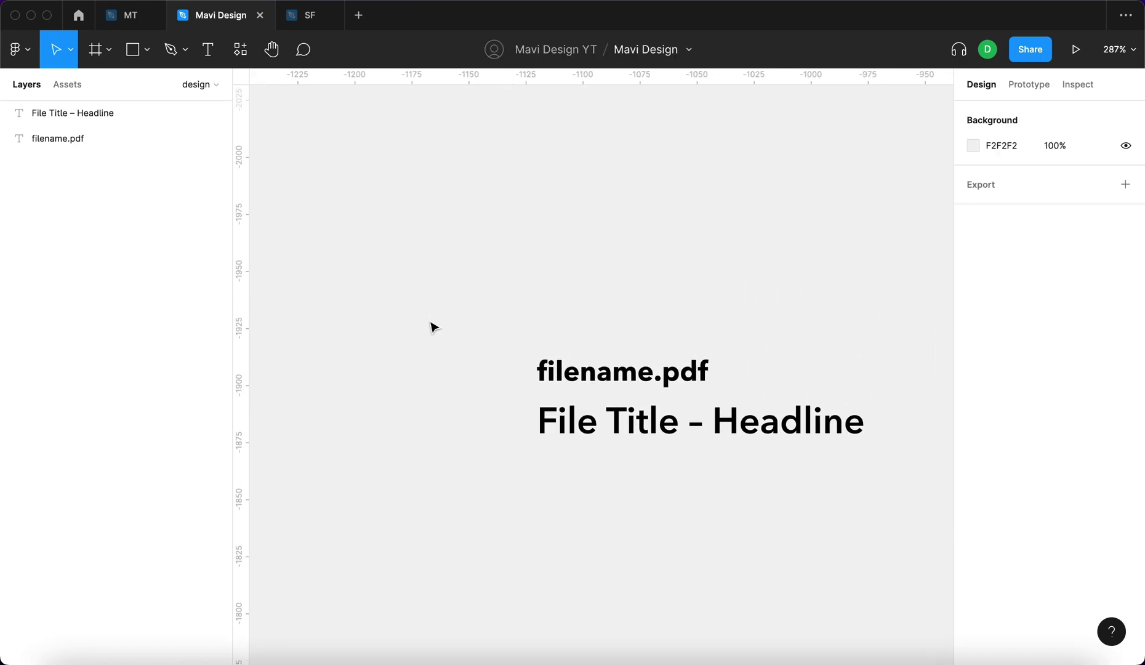
key(f)
drag(402, 189, 467, 259)
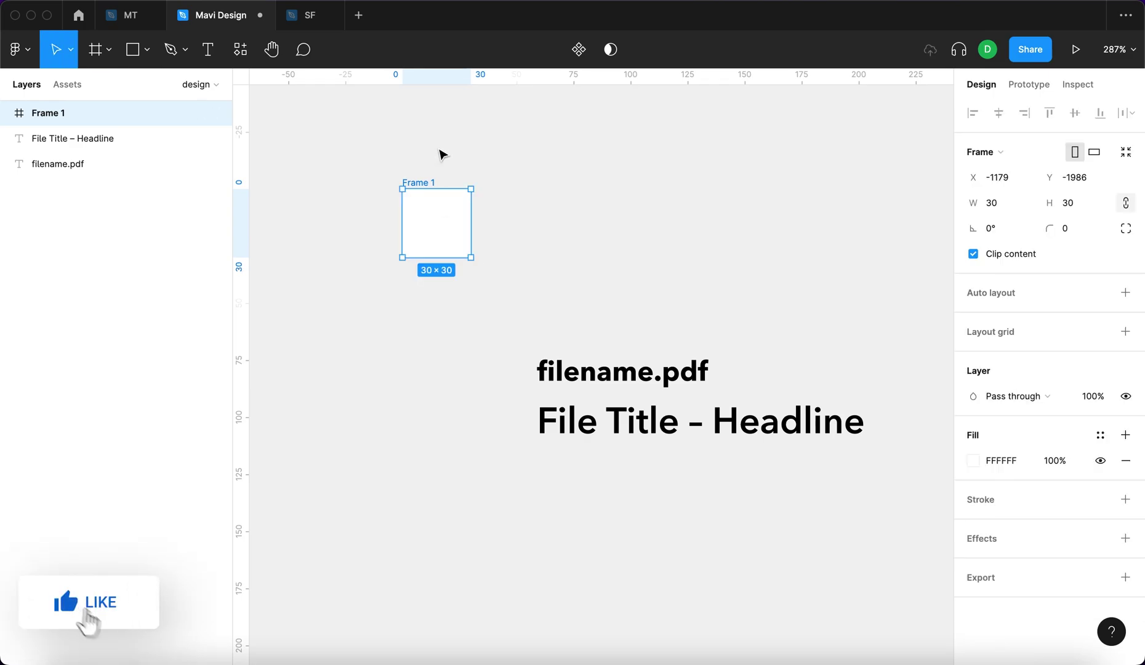
key(super+r)
text(fil)
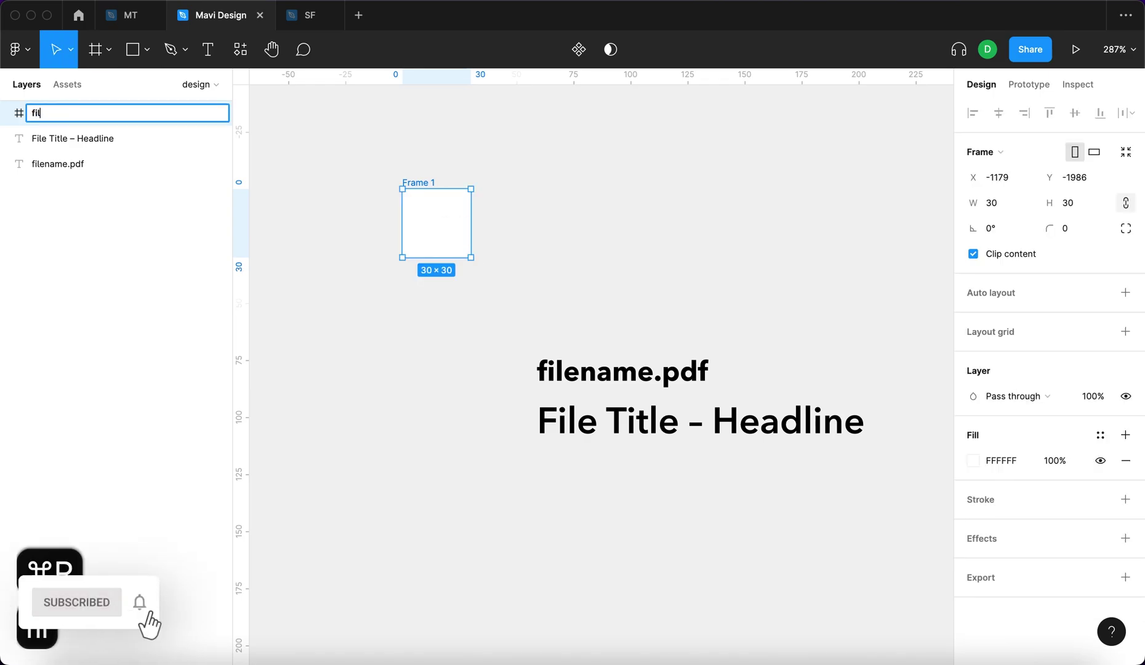
text(etype icon)
key(Return)
Move the filetype icon frame above the texts, turn it into a component and place an instance left of the texts.
drag(442, 225, 548, 167)
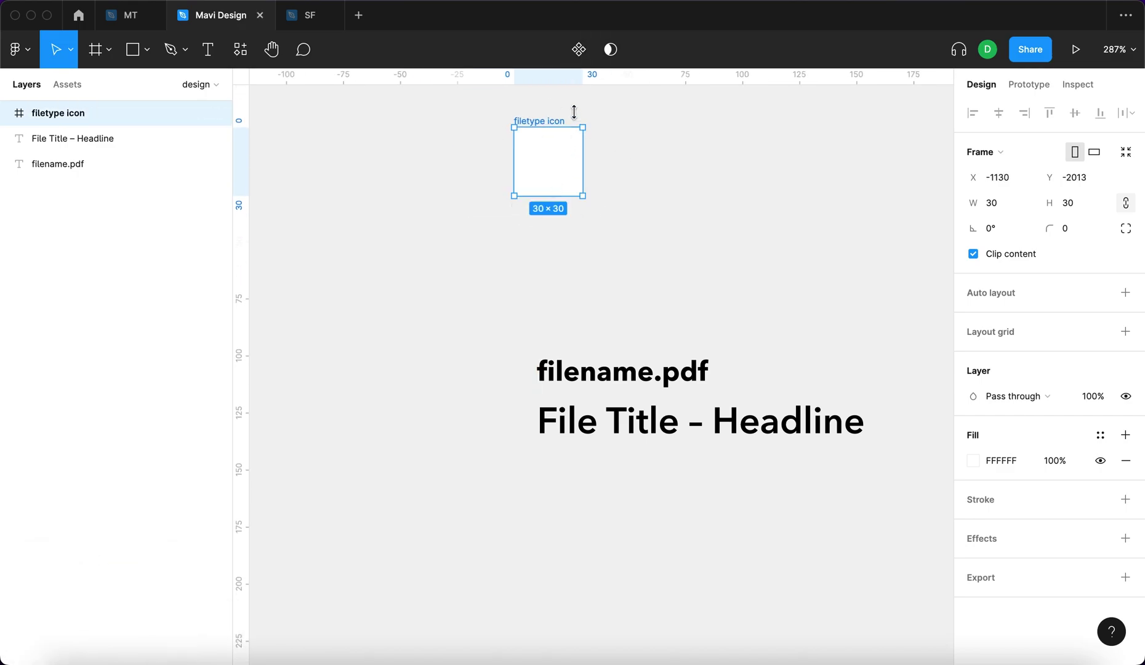
click(579, 50)
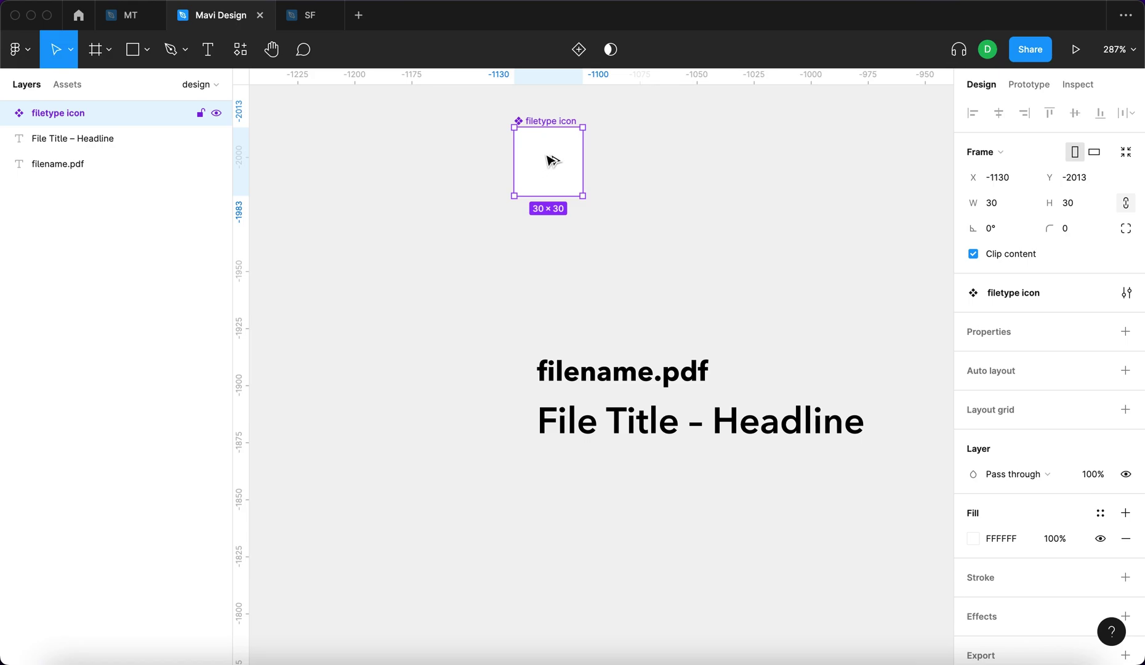
drag(552, 160, 444, 391)
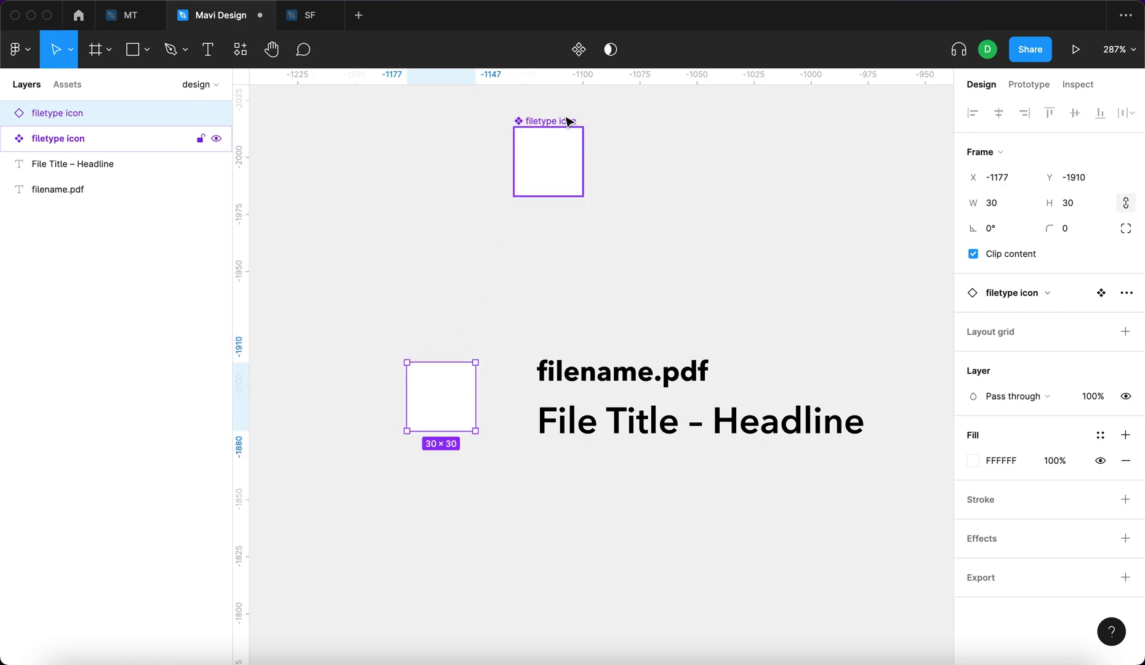
Change the fill of the main filetype icon component to grey B4B4B4.
click(540, 192)
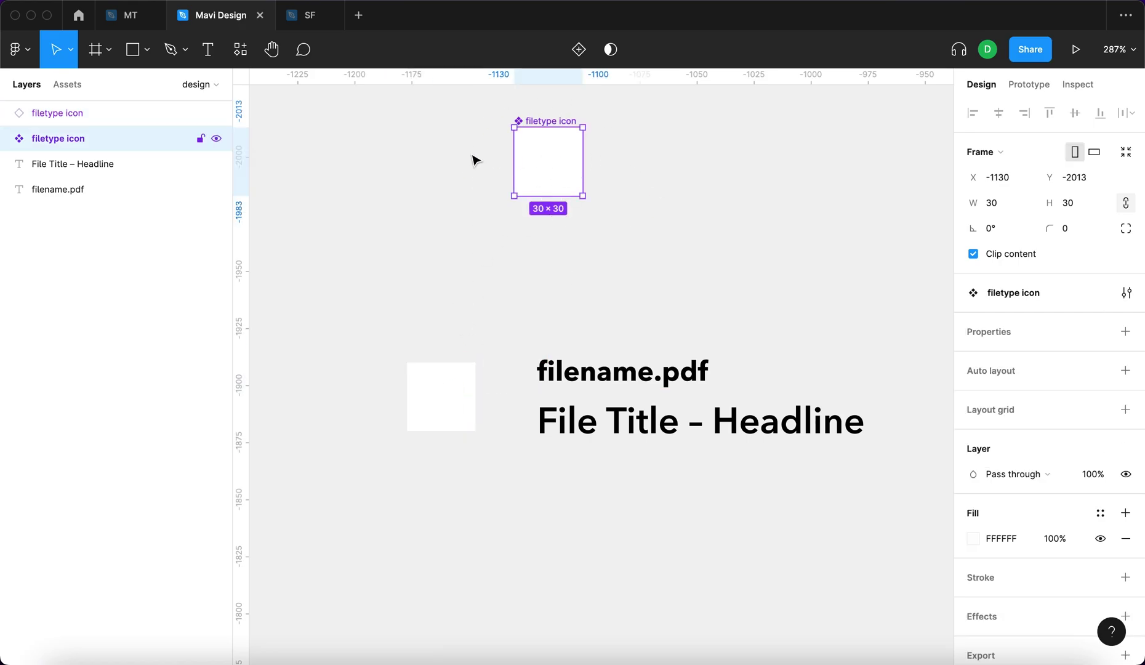
click(442, 388)
click(557, 179)
click(970, 541)
drag(804, 296, 708, 327)
click(612, 322)
click(454, 387)
click(648, 533)
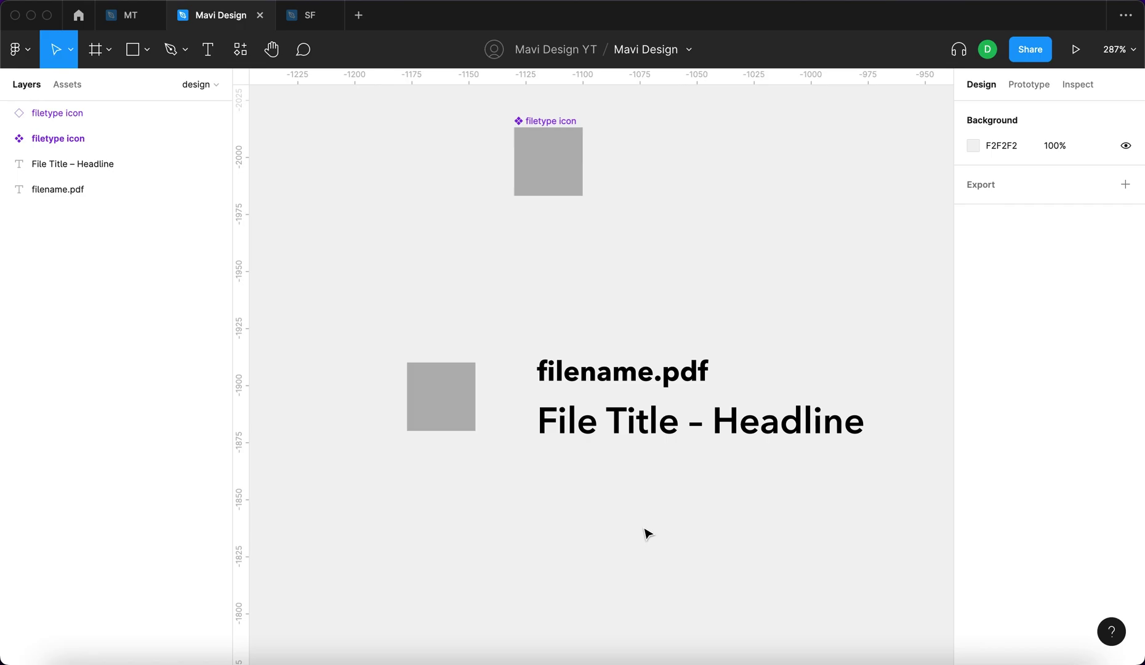
Wrap the filename and headline texts in a vertical auto layout frame named "text".
drag(710, 512, 569, 352)
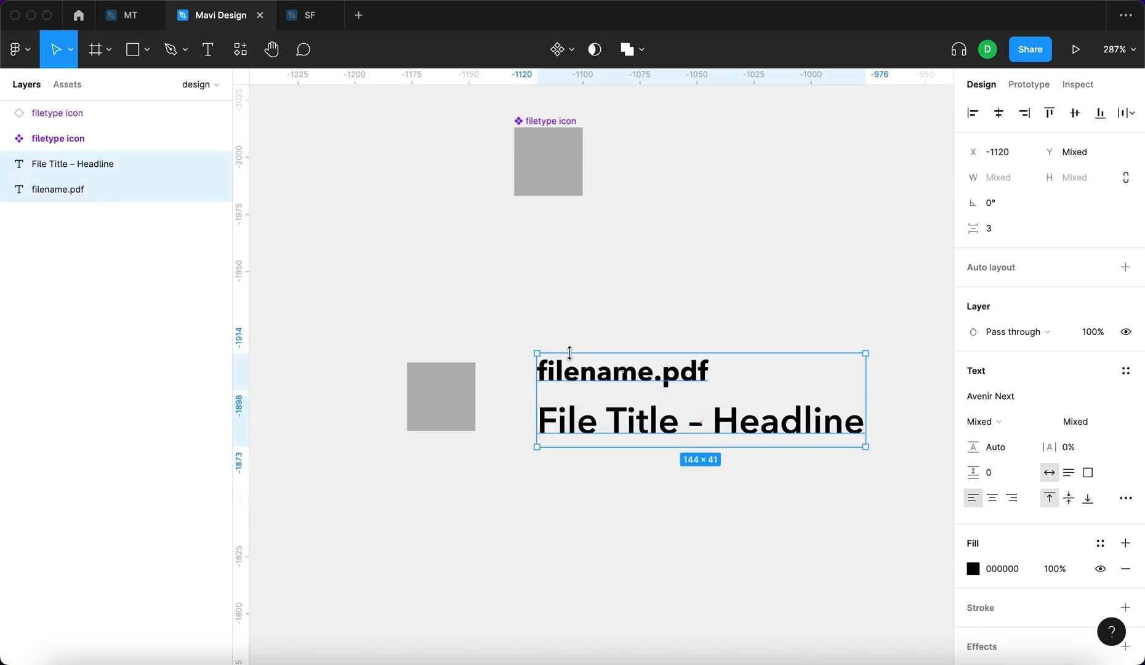
key(shift+a)
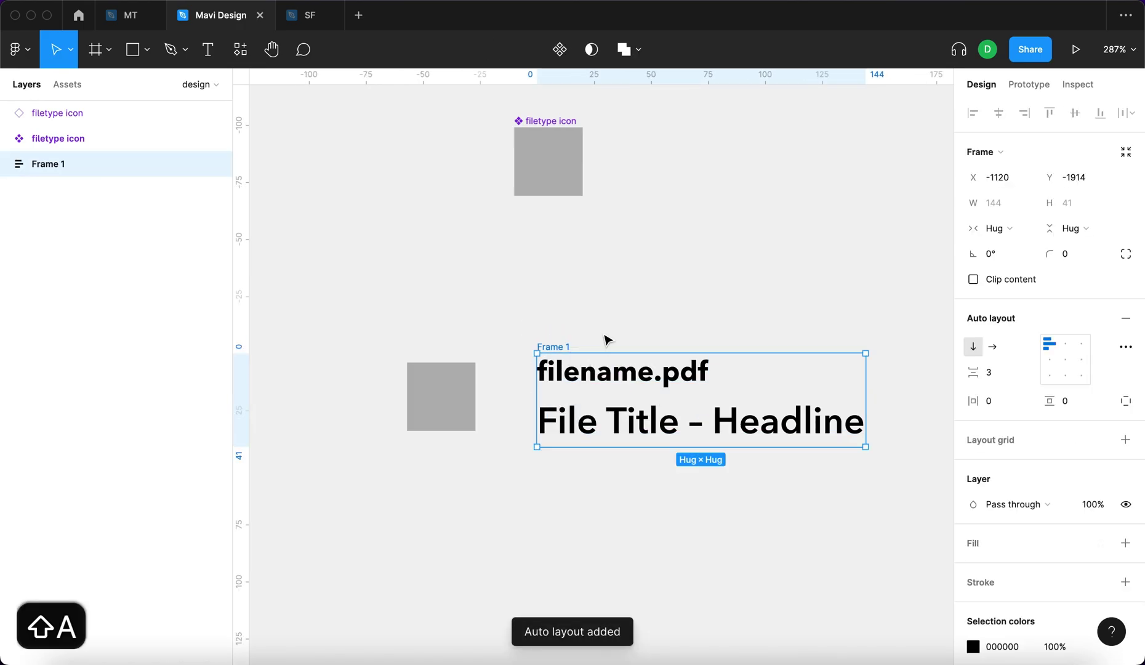
key(super+r)
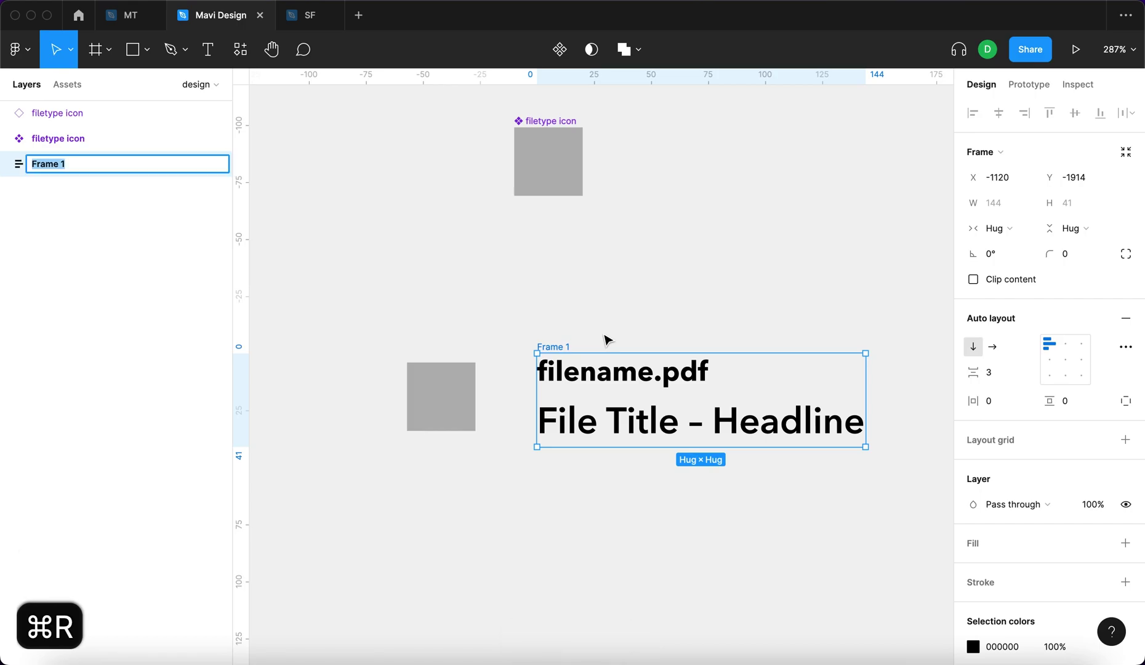
text(text)
key(Return)
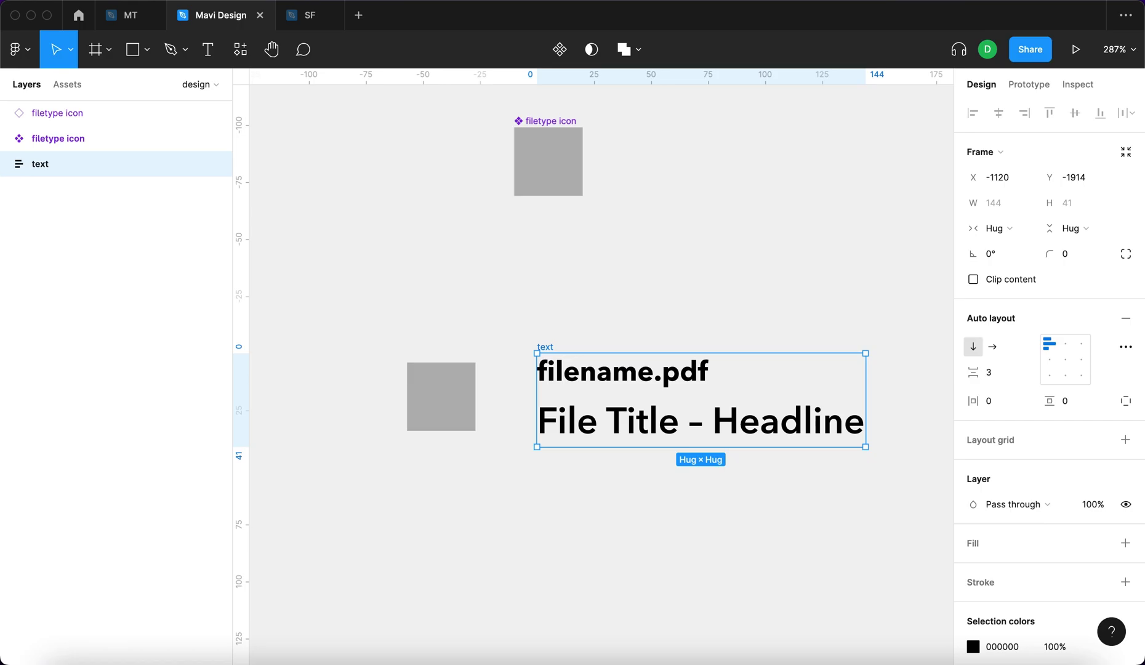
Set the width of both text layers inside the text frame to Fill container.
key(Return)
click(1000, 203)
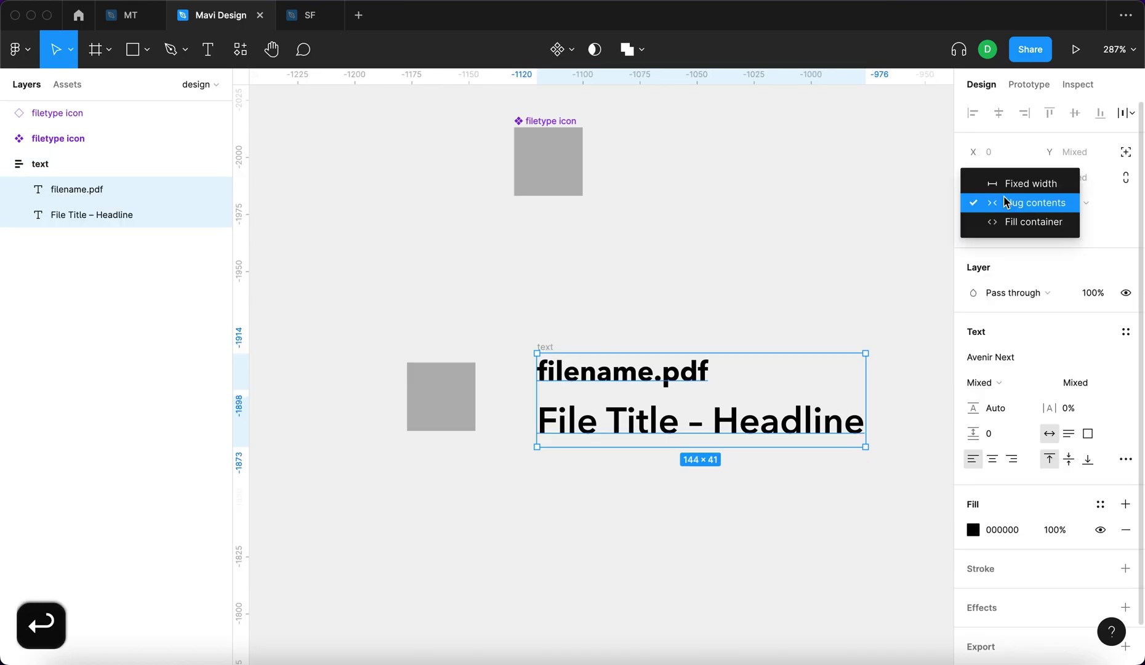
click(1014, 223)
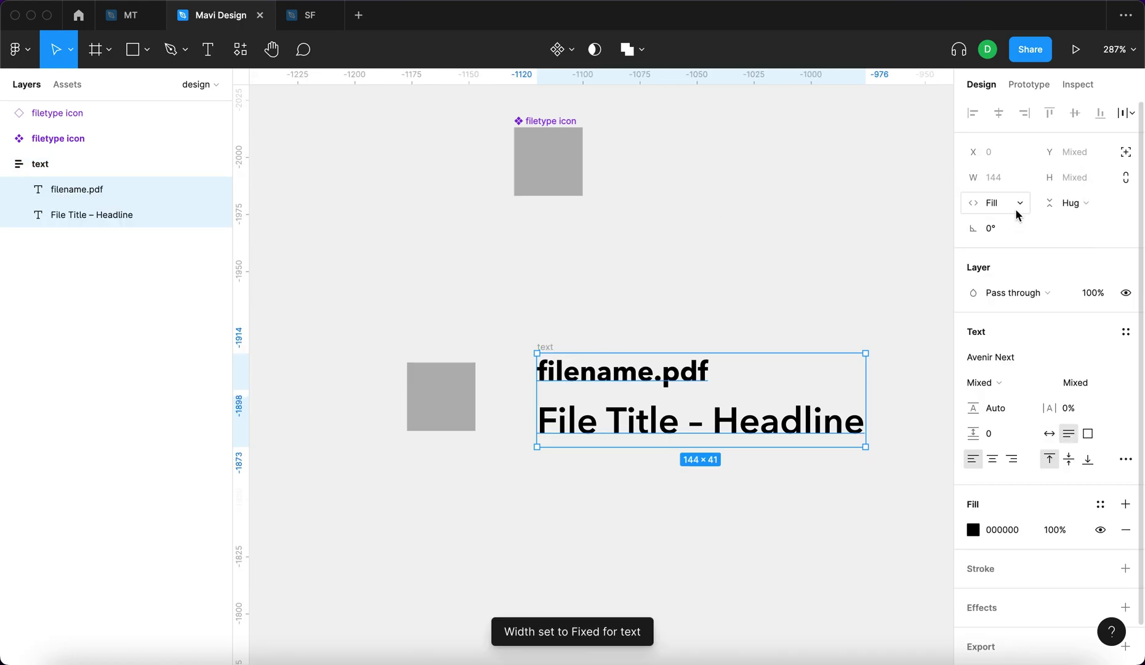
click(563, 329)
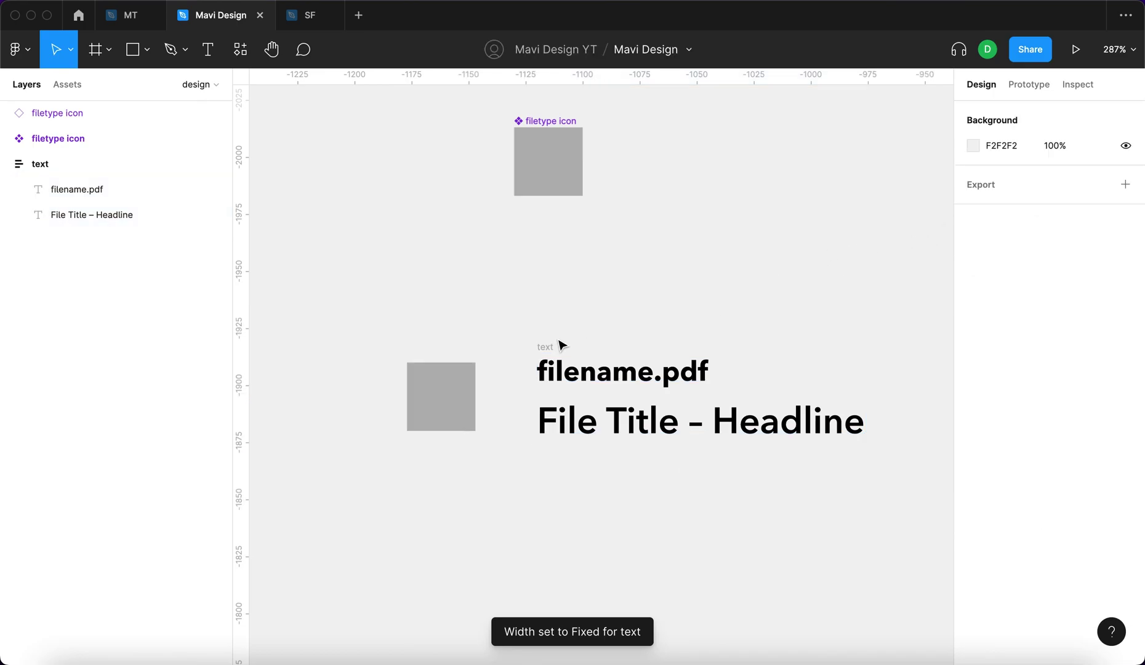
Widen the text frame at its right side to about 159 px.
click(562, 346)
drag(864, 394, 900, 388)
click(847, 338)
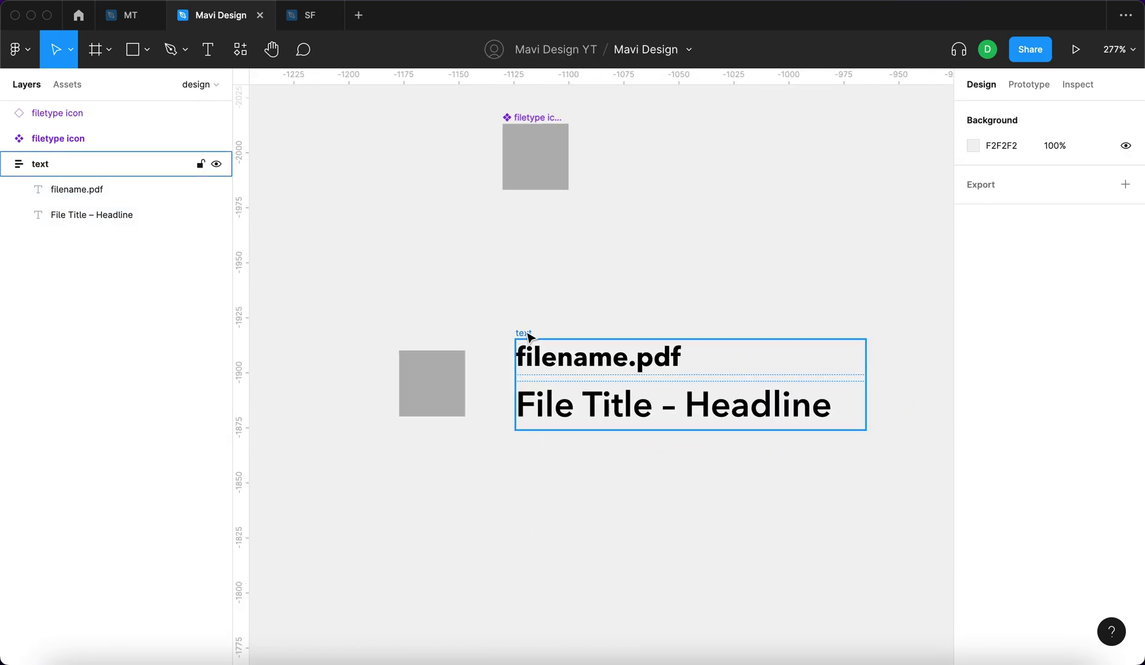
Combine the icon instance and the text frame in a horizontal auto layout frame.
click(529, 336)
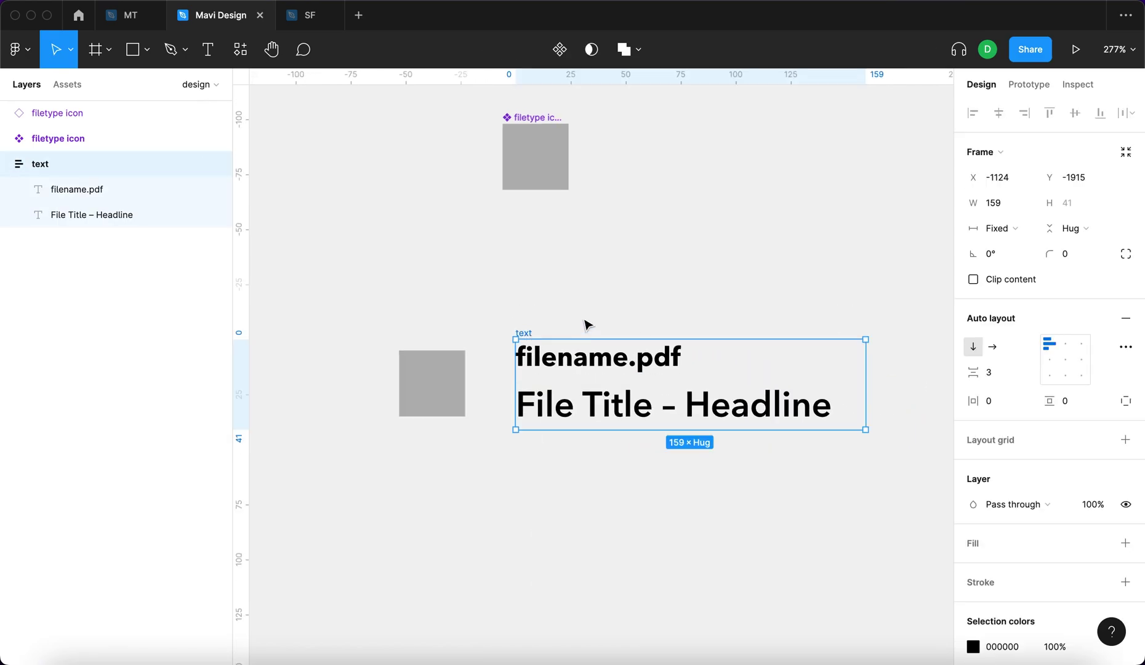
shift+click(448, 406)
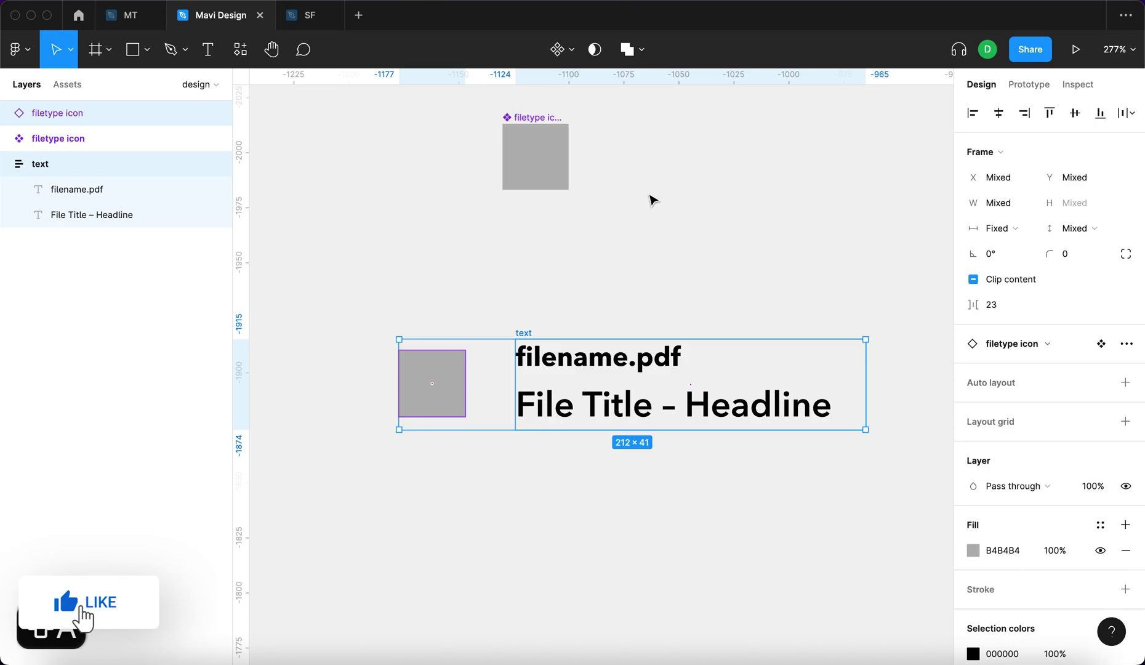
key(shift+a)
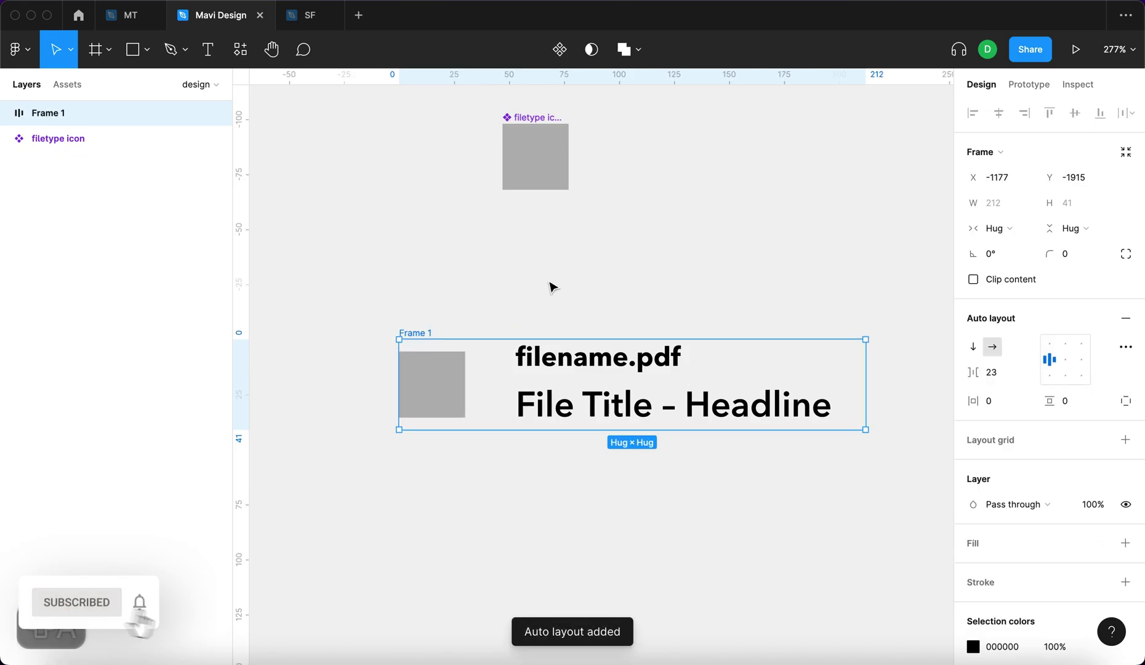
Rename the frame that holds the icon and texts as "icon and text".
key(super+r)
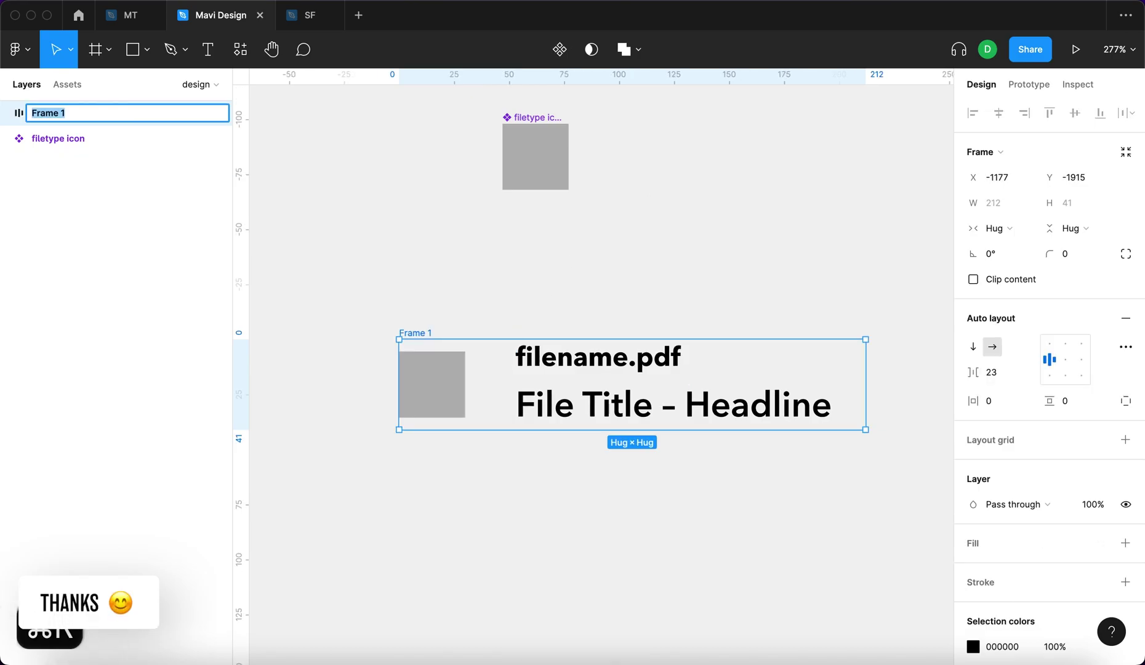
text(icon and)
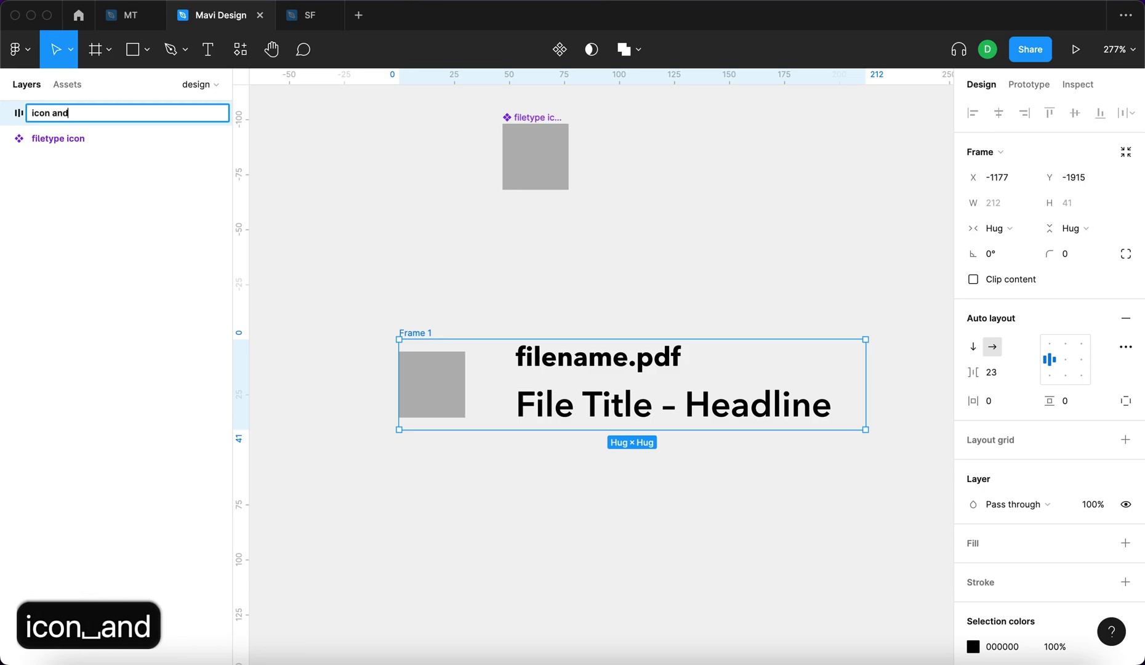
text( text)
key(Return)
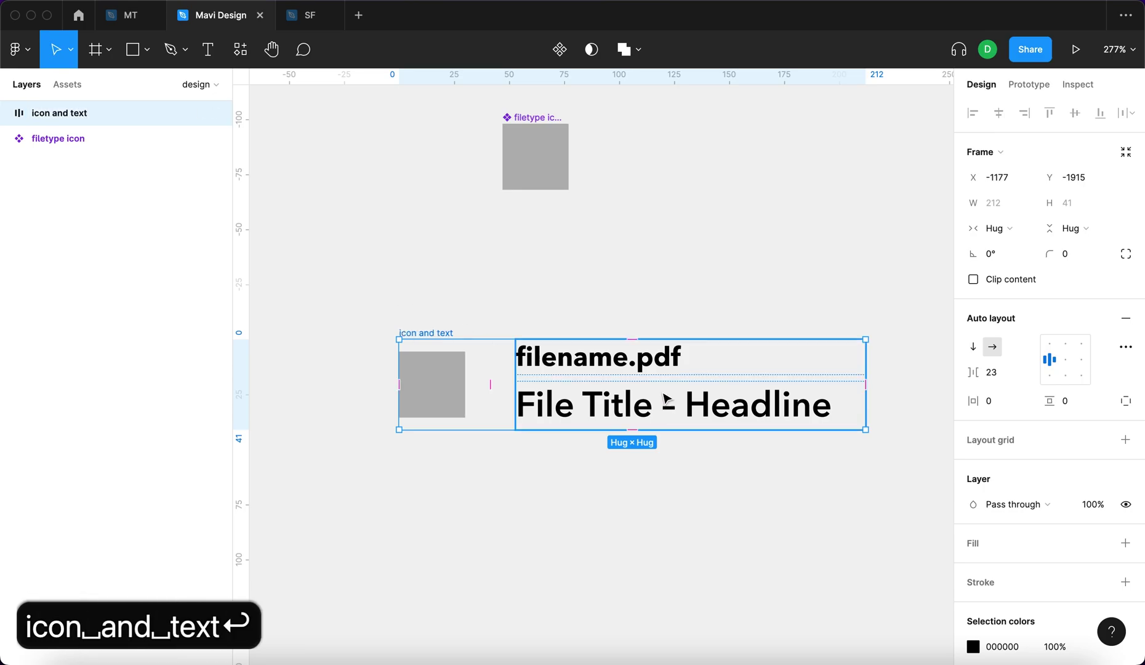
Set the text frame's width to Fill container and narrow the "icon and text" frame to about 187 px.
click(606, 372)
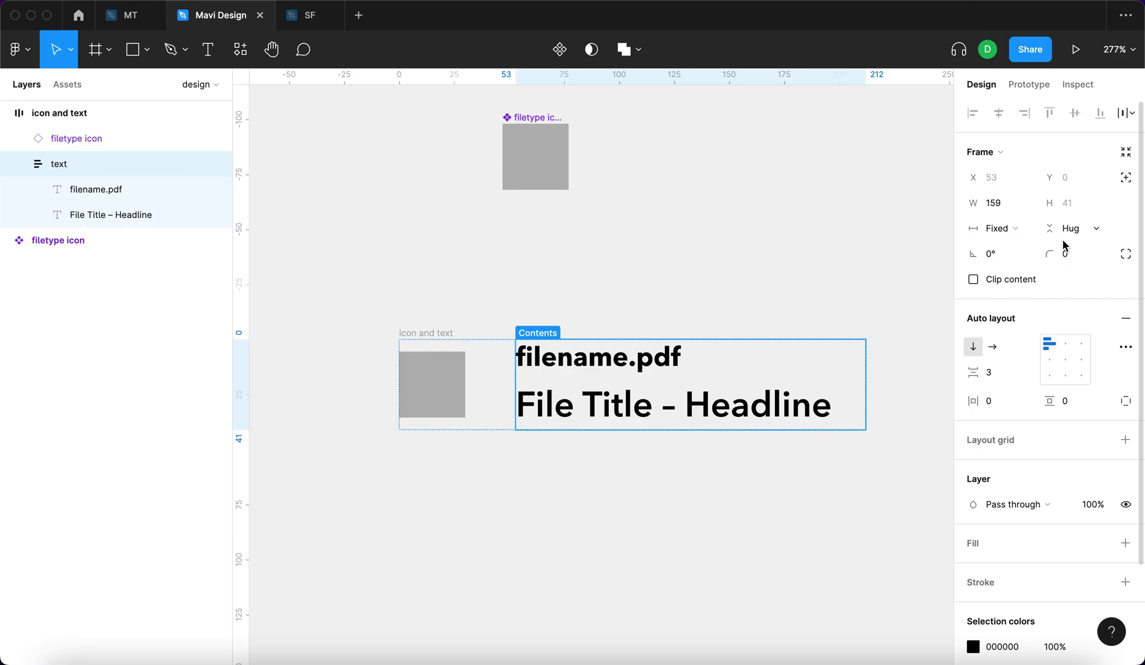
click(1003, 228)
click(1003, 267)
click(665, 299)
click(429, 332)
drag(865, 363, 810, 379)
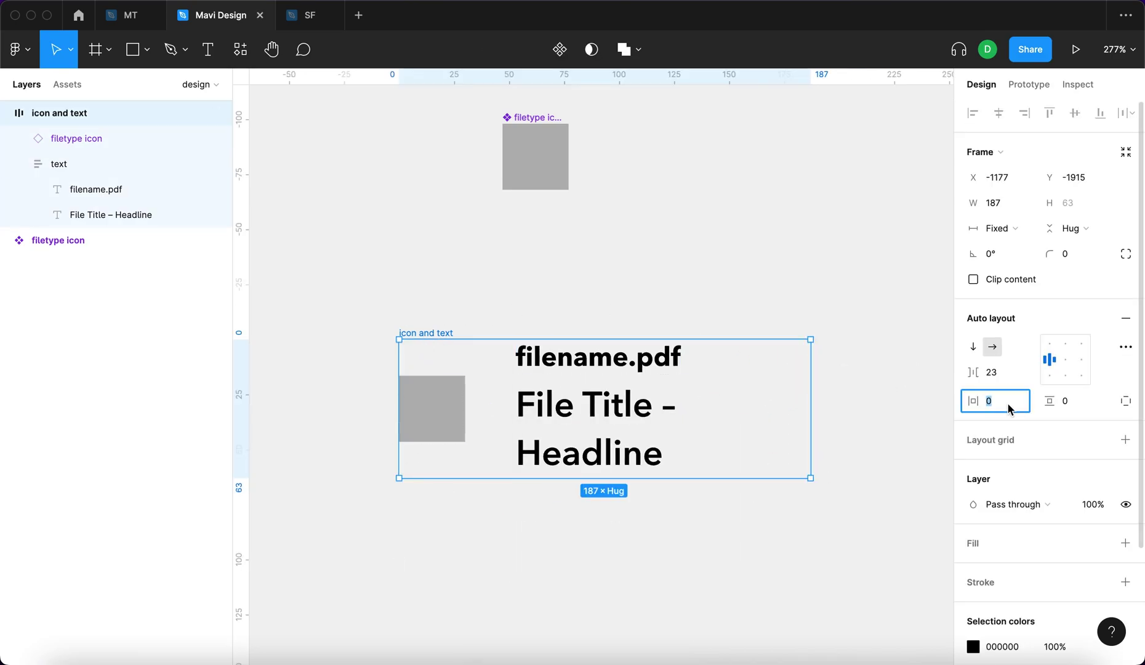
Set both the horizontal and vertical padding of the "icon and text" frame to 20.
key(shift+Up)
key(shift+Up)
click(1072, 403)
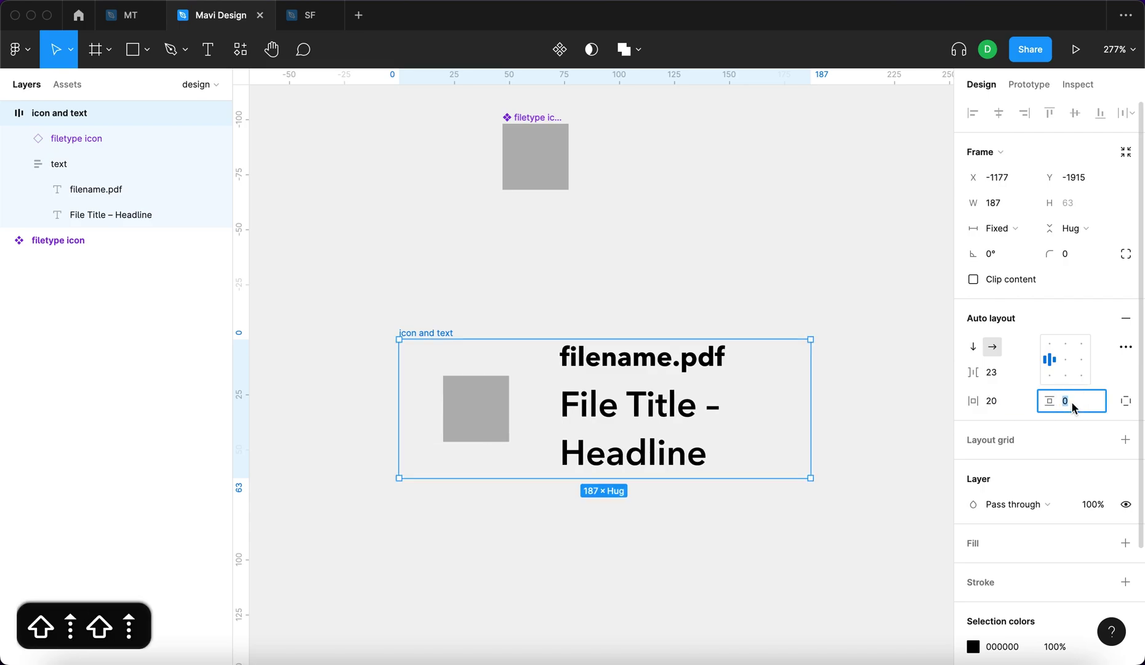
key(shift+Up)
key(shift+Up)
key(Return)
Add a white FFFFFF fill to the "icon and text" frame and round its corners with a radius of 20.
scroll(1124, 521, down, 1)
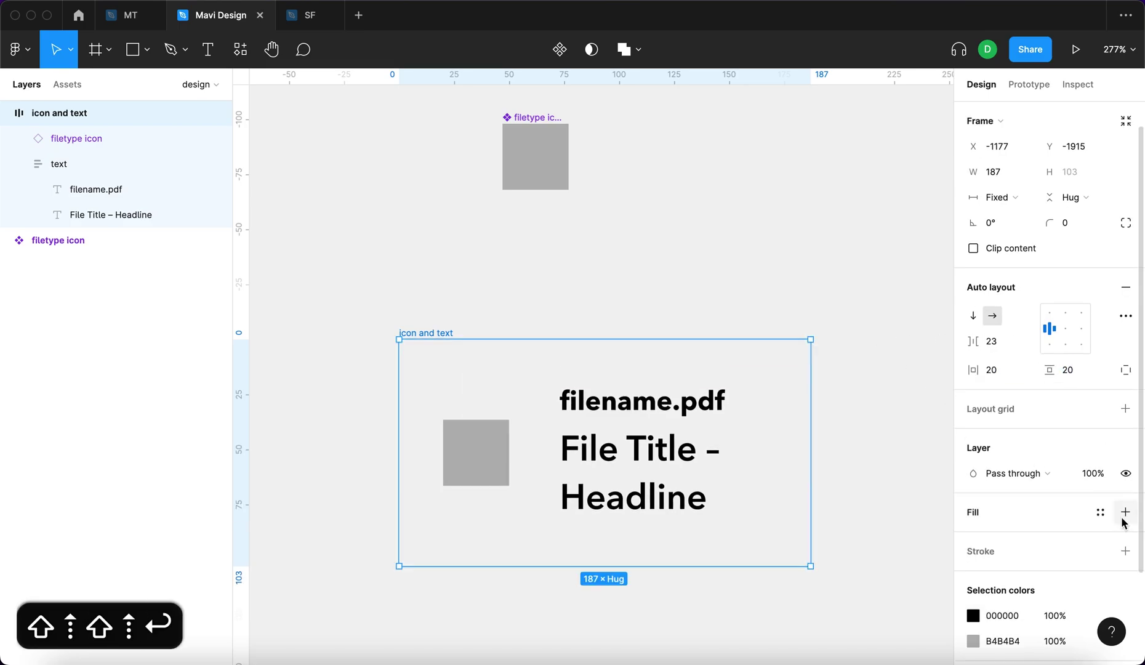
click(1124, 512)
click(462, 305)
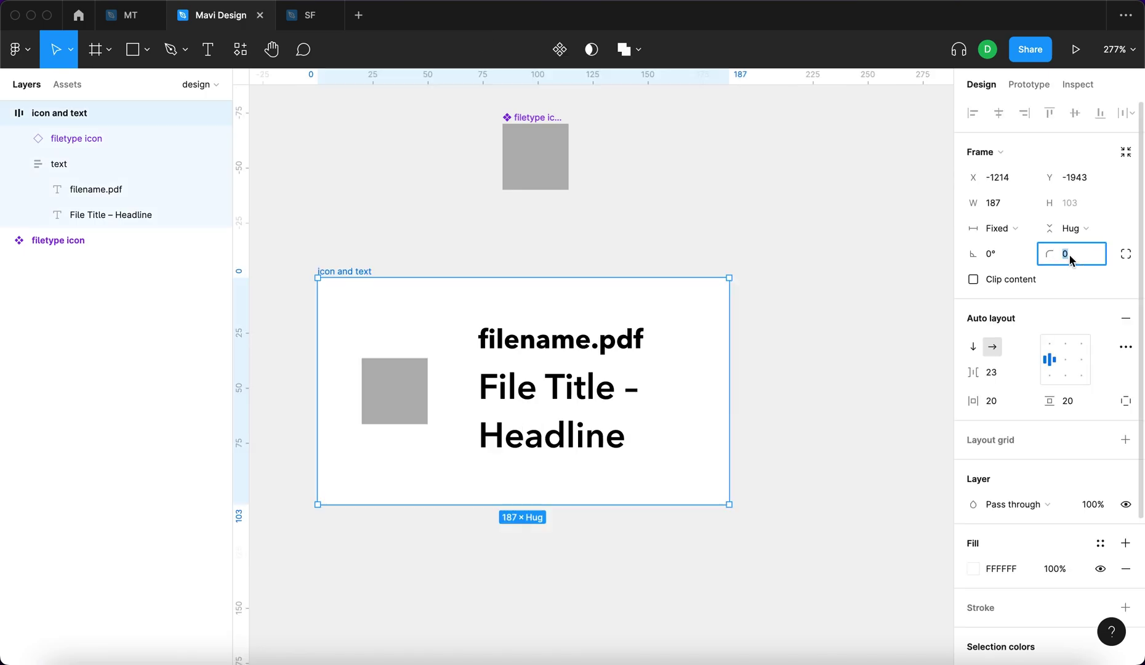
key(shift+Up)
key(shift+Up)
key(shift+Up)
key(shift+Down)
key(Return)
click(843, 265)
Widen the "icon and text" frame to about 256 px.
click(327, 270)
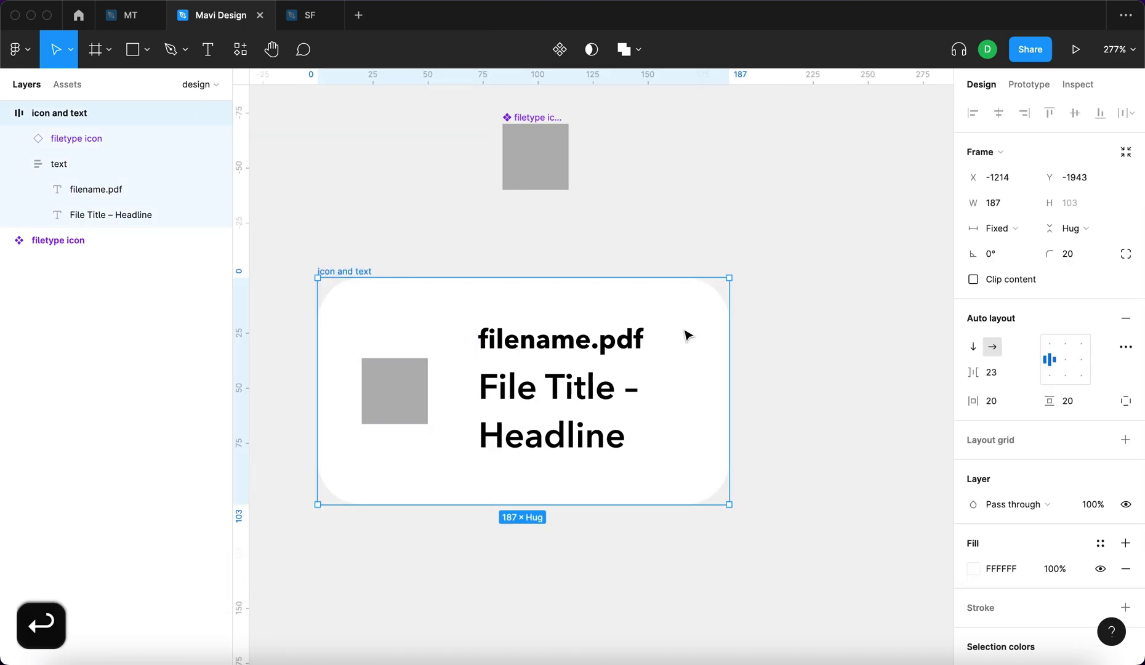
mouse_move(729, 323)
mouse_down()
mouse_move(963, 333)
mouse_move(810, 343)
mouse_move(728, 332)
mouse_up()
scroll(728, 332, down, 3)
click(555, 461)
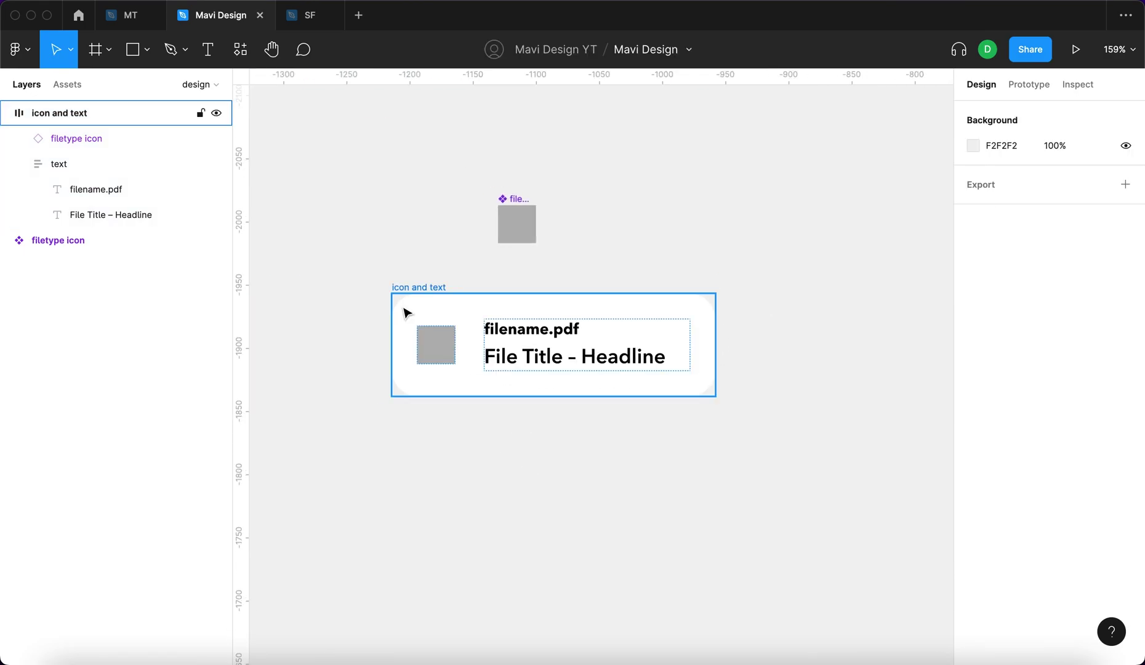
Set the spacing between the icon and the text frame to 20.
key(super+0)
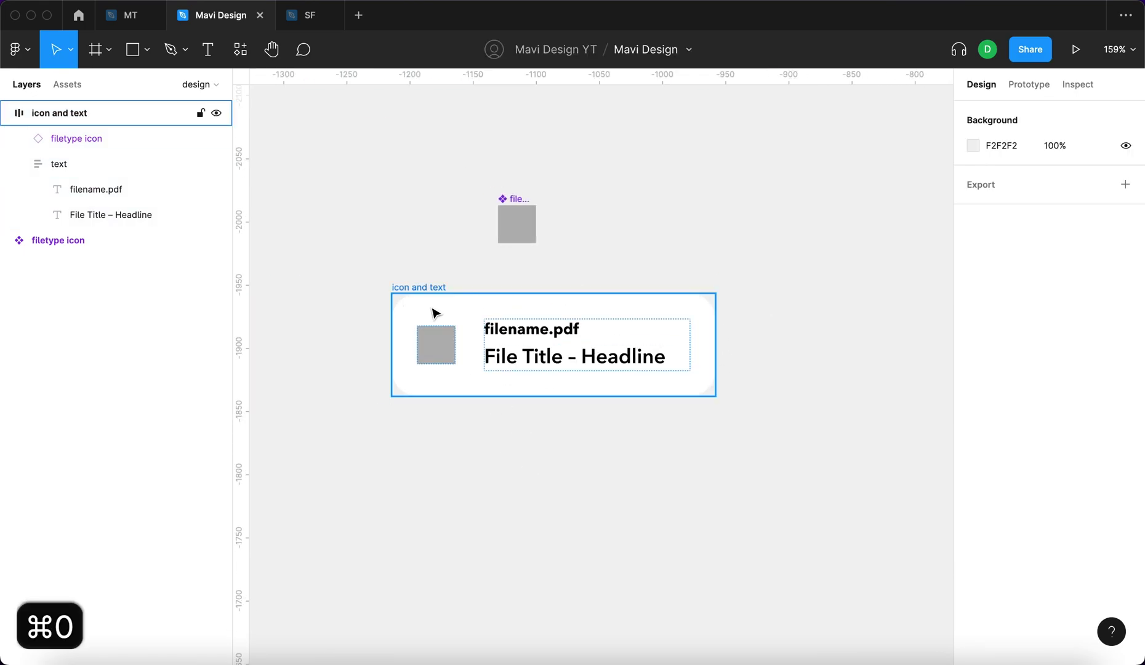
scroll(432, 312, up, 5)
click(431, 180)
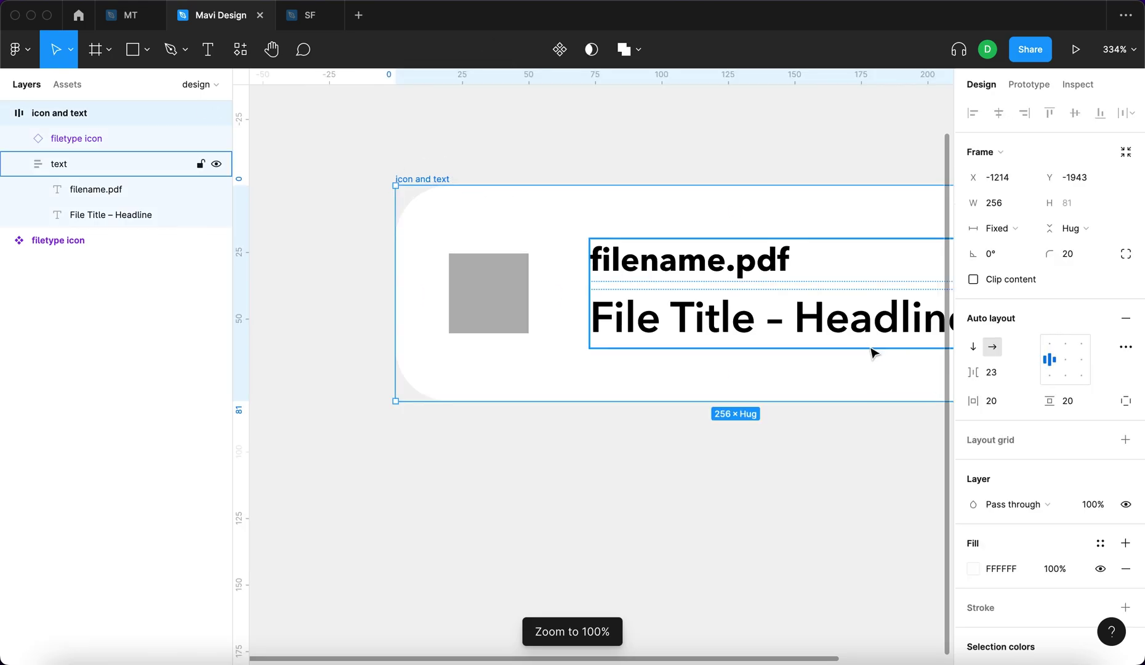
click(993, 372)
key(Down)
key(Down)
key(Down)
key(Down)
key(Up)
key(Return)
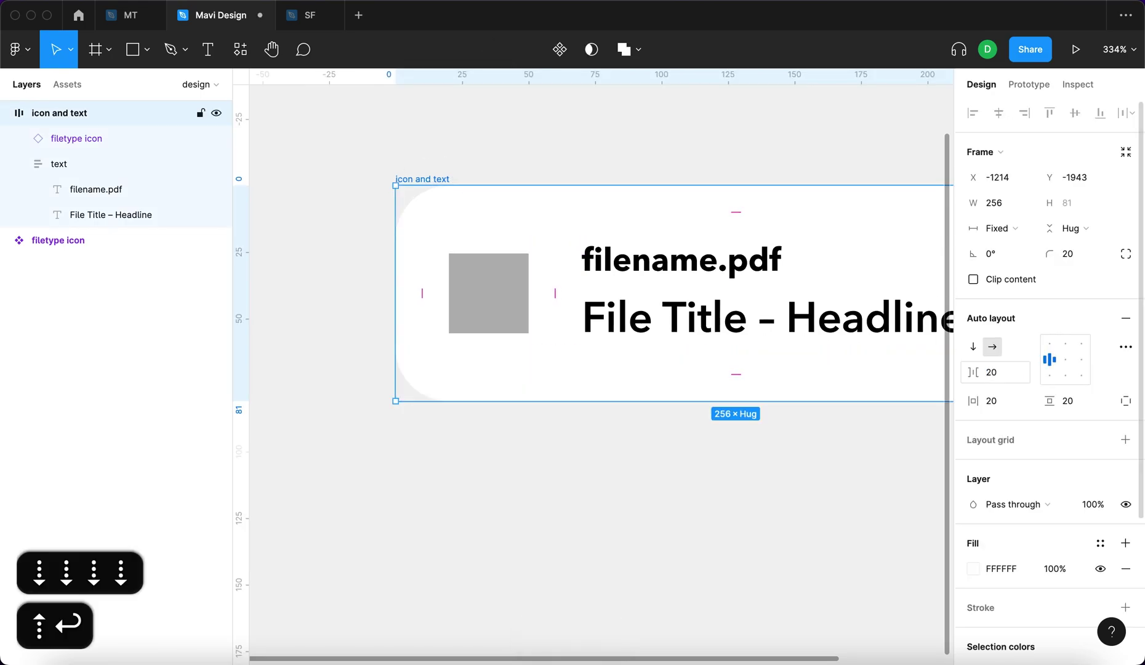
Set the spacing between the icon and the text frame to 16.
click(1005, 381)
key(Down)
key(Down)
key(Down)
key(Down)
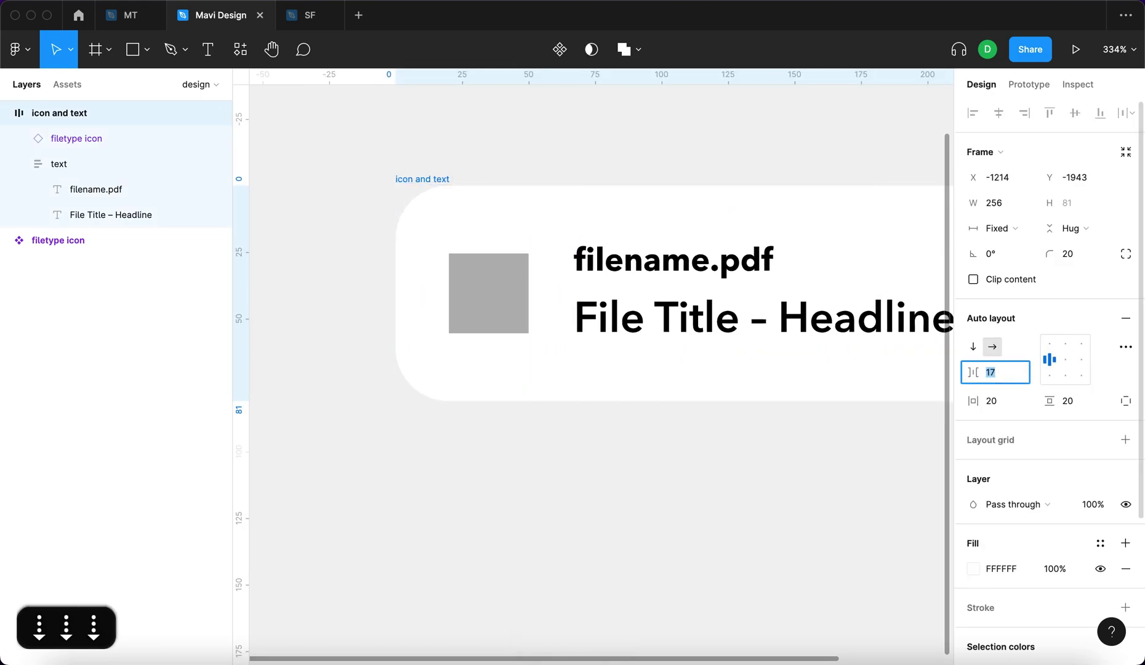
key(Return)
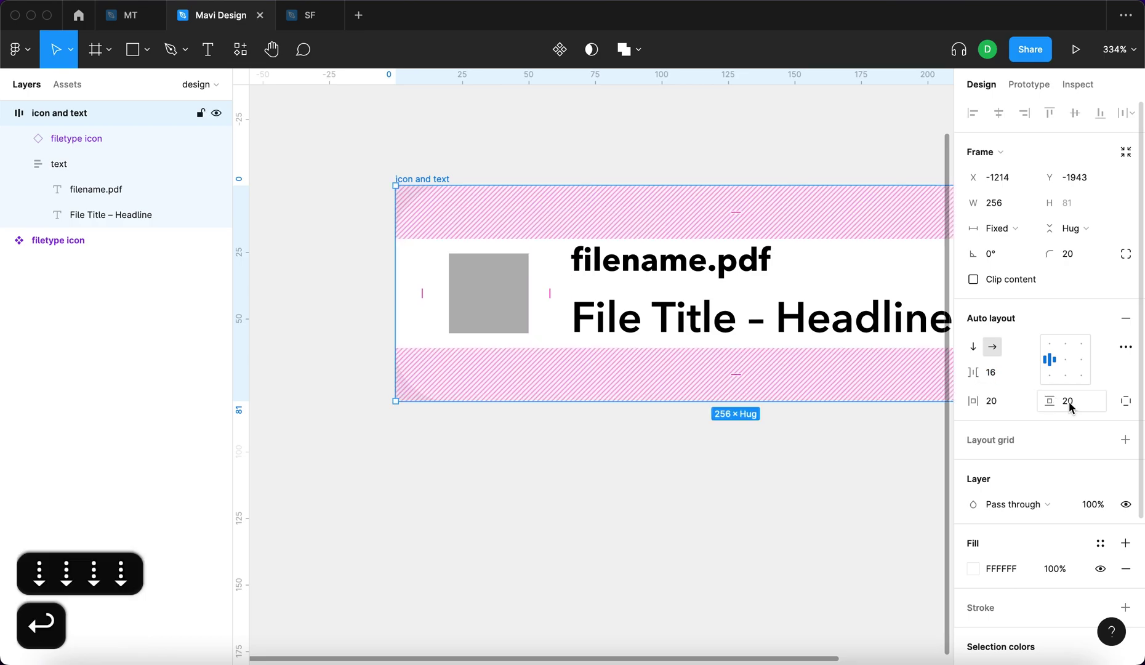
Set the vertical padding of the "icon and text" frame to 16.
click(1082, 403)
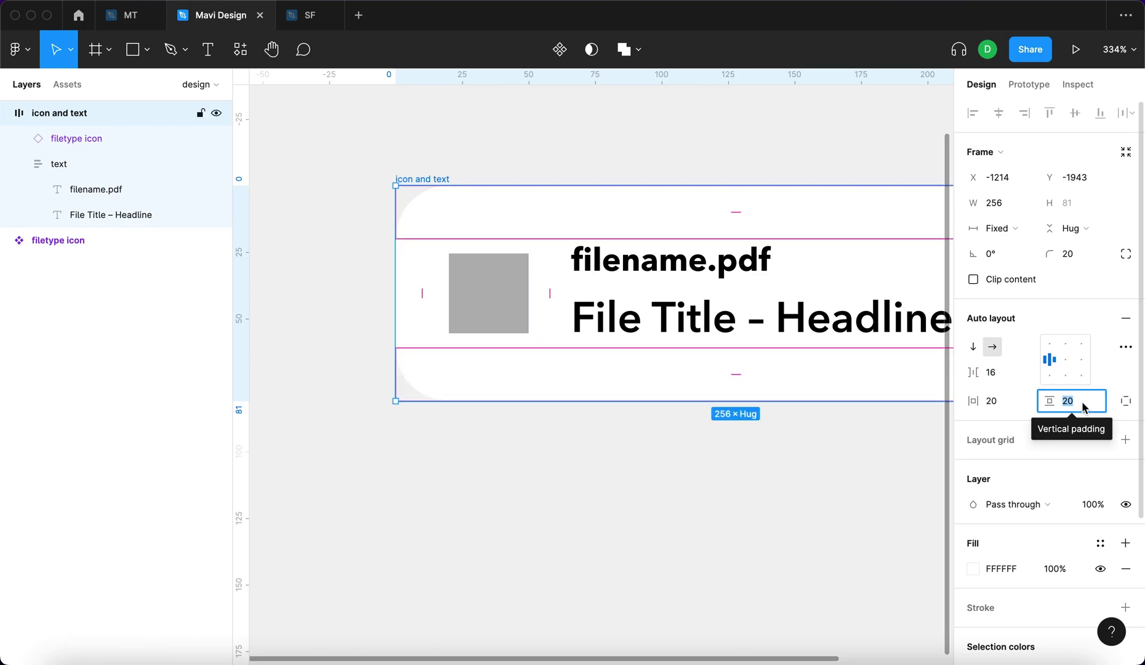
key(Down)
key(Down)
key(Down)
key(Down)
key(Down)
key(Up)
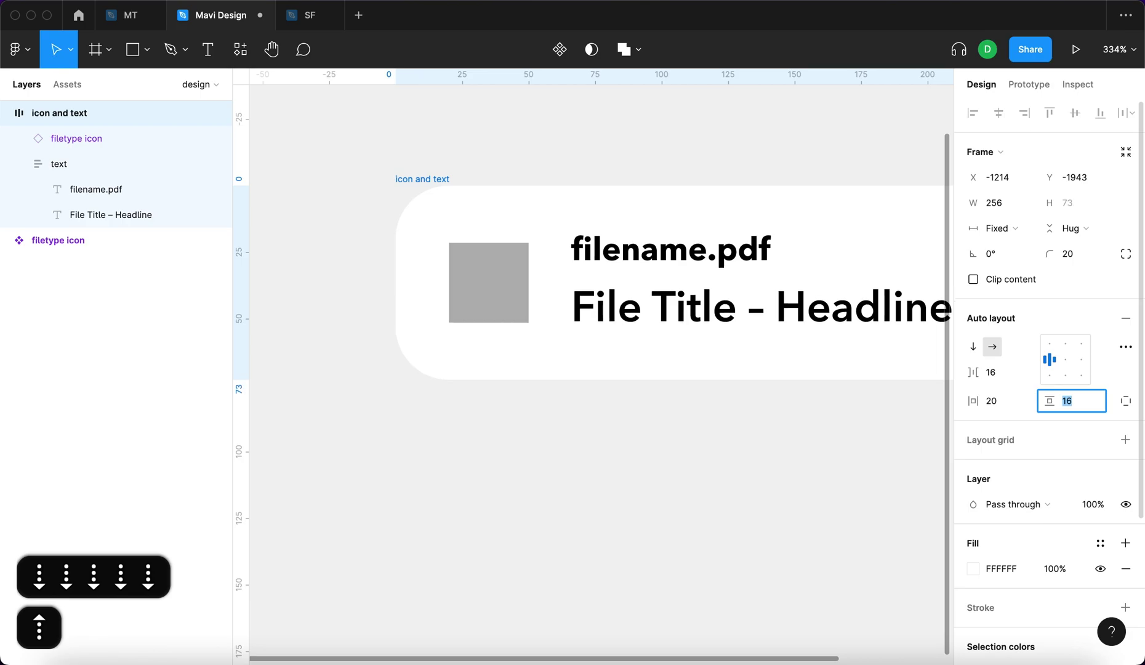
Narrow the "icon and text" frame to about 241 px and set its corner radius to 14.
drag(597, 464, 519, 452)
click(348, 309)
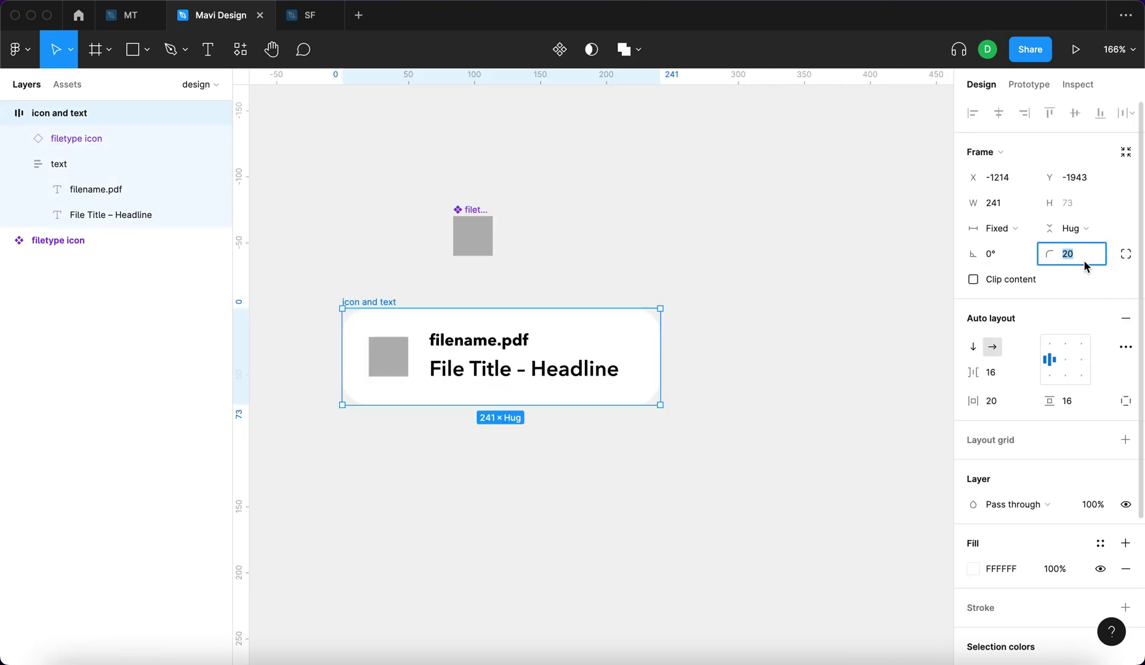
key(Down)
key(Down)
key(Down)
key(Down)
key(Down)
key(Down)
key(Down)
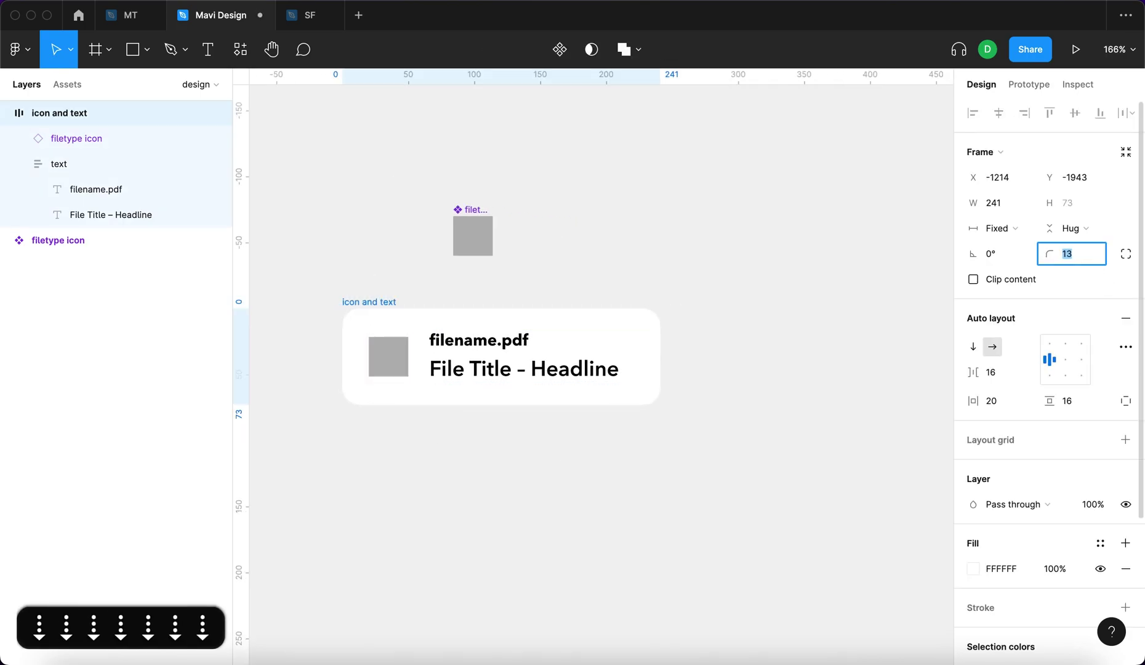
key(Return)
Set the vertical spacing between the filename and headline in the text frame to 0.
click(557, 368)
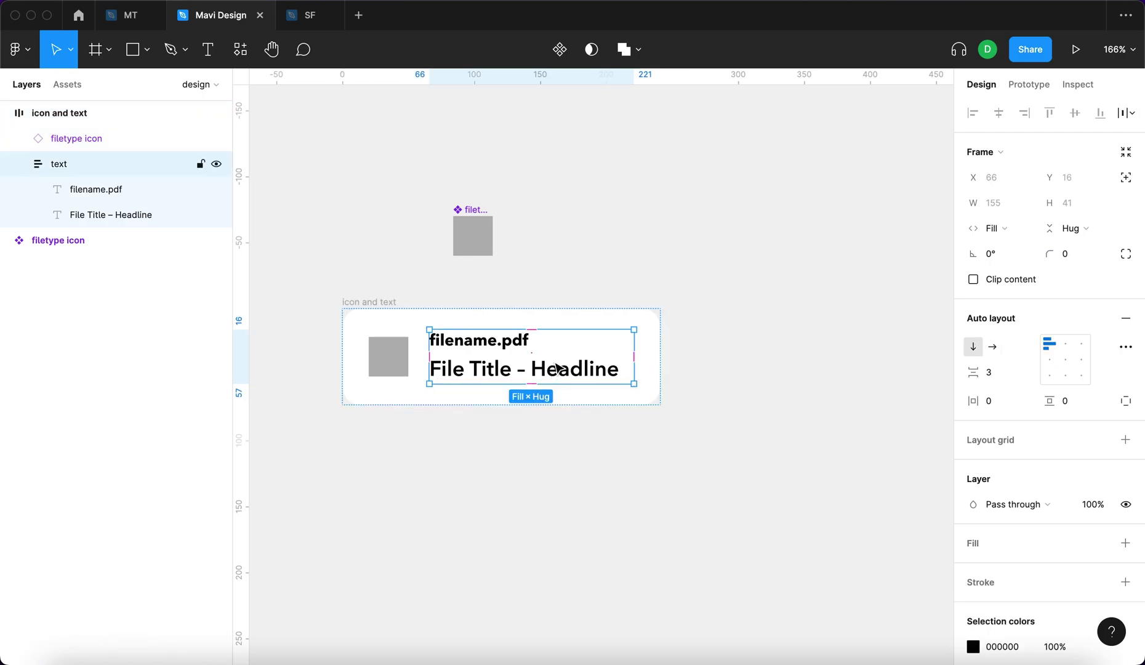
click(999, 374)
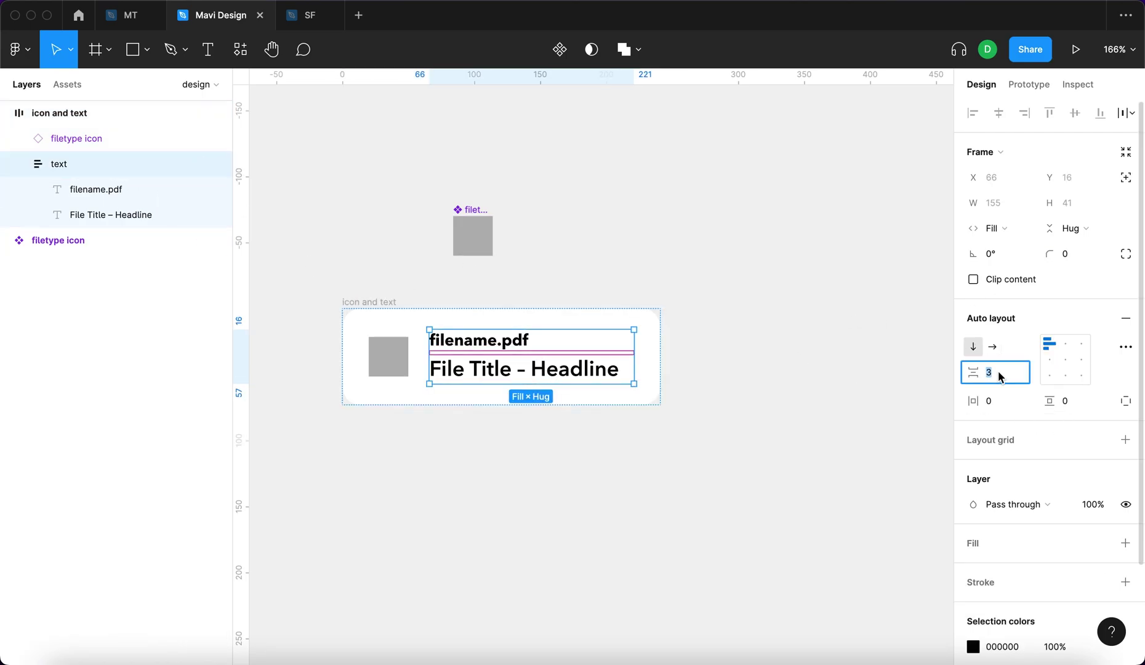
key(Down)
key(Down)
key(Down)
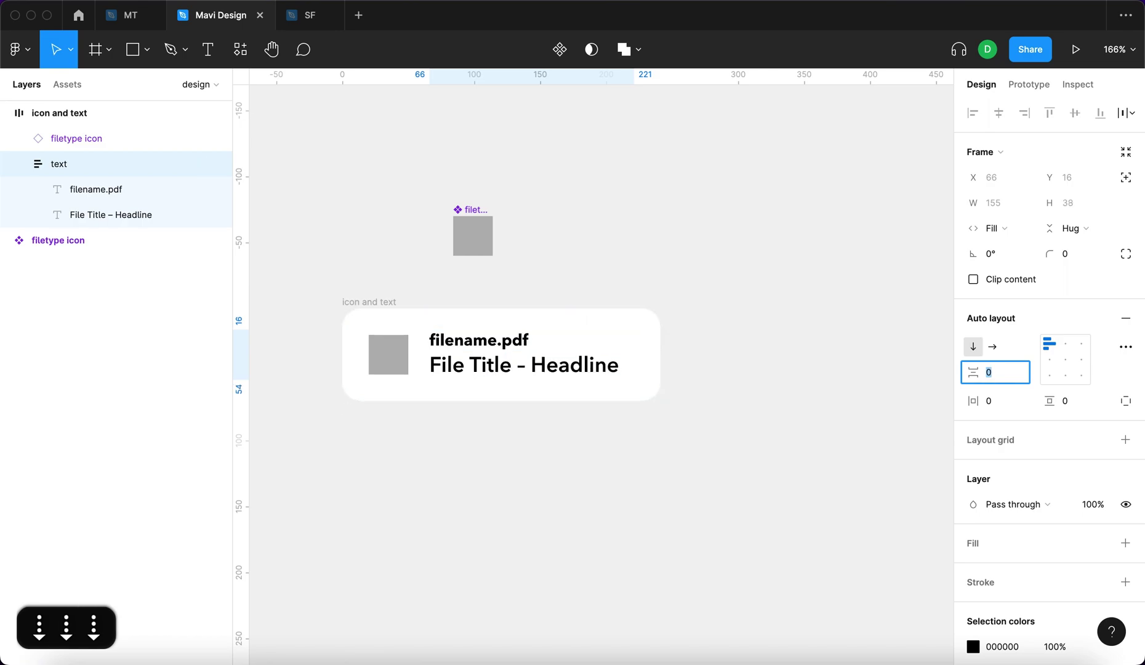
key(Return)
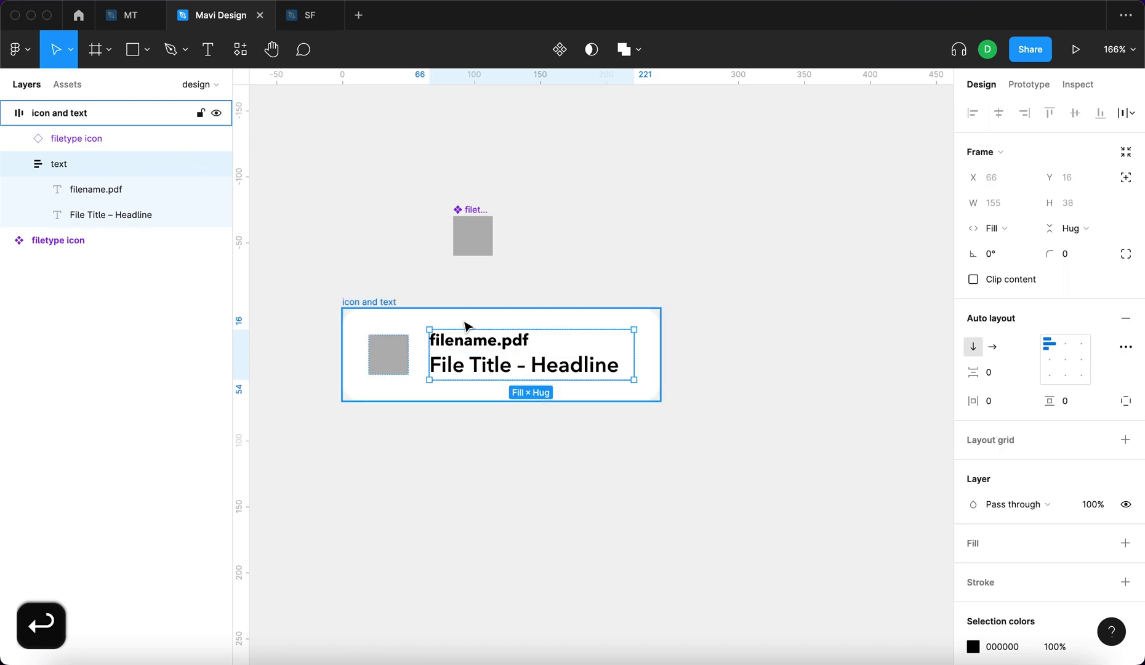
Widen the "icon and text" frame to about 246 px.
click(646, 356)
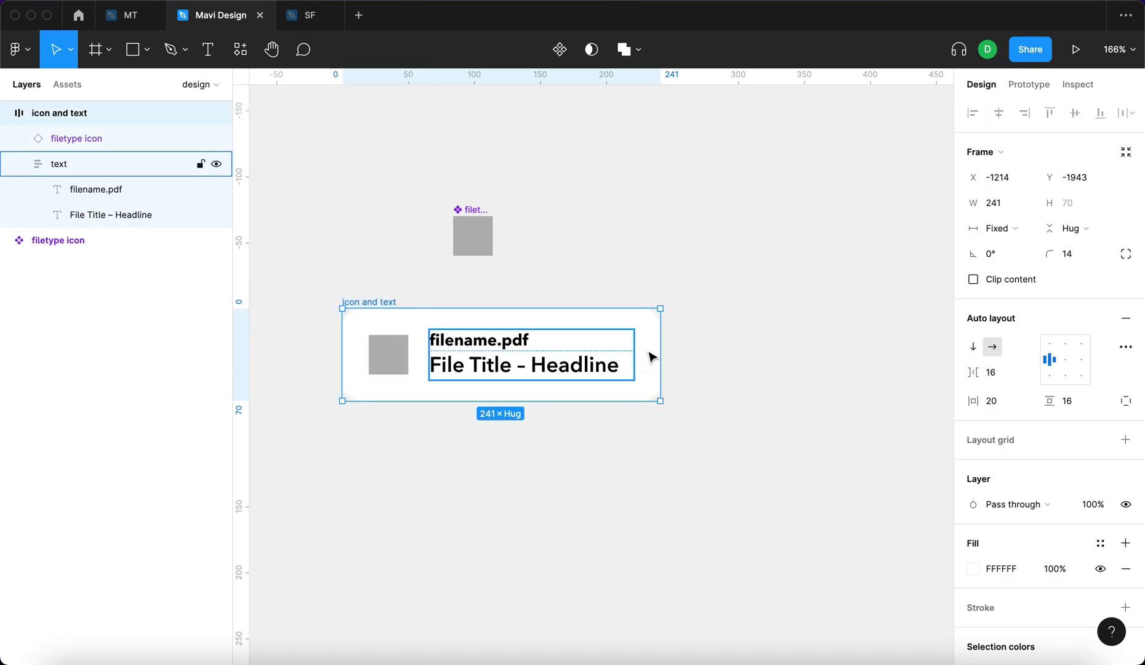
mouse_move(659, 340)
mouse_down()
mouse_move(575, 358)
mouse_move(667, 354)
mouse_up()
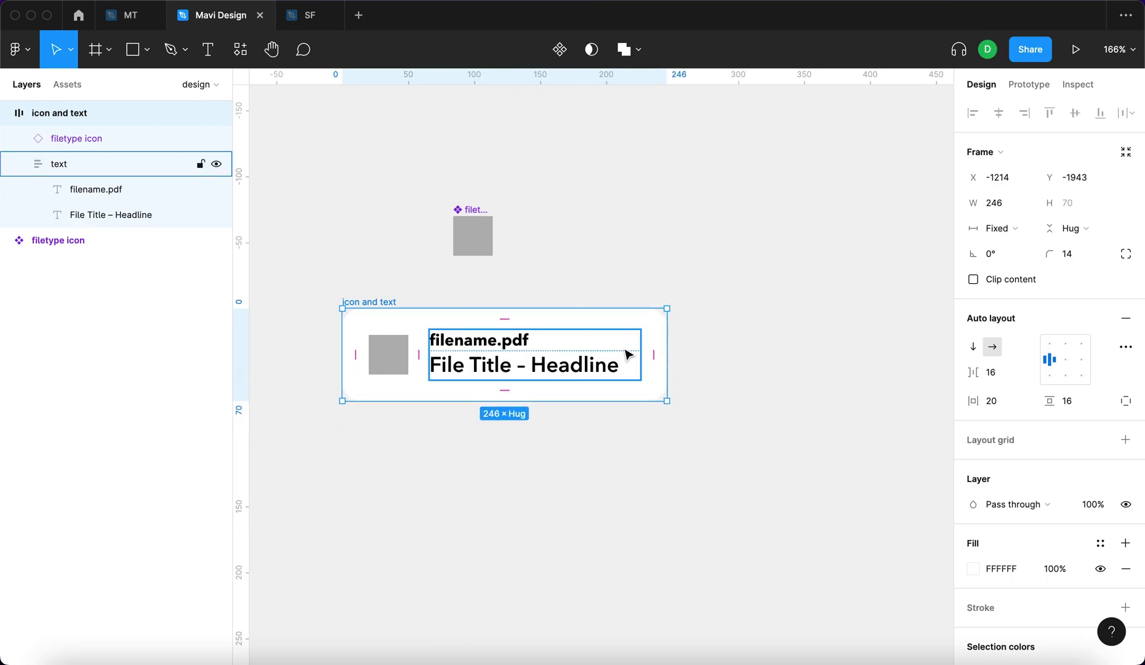
click(773, 467)
scroll(774, 449, down, 1)
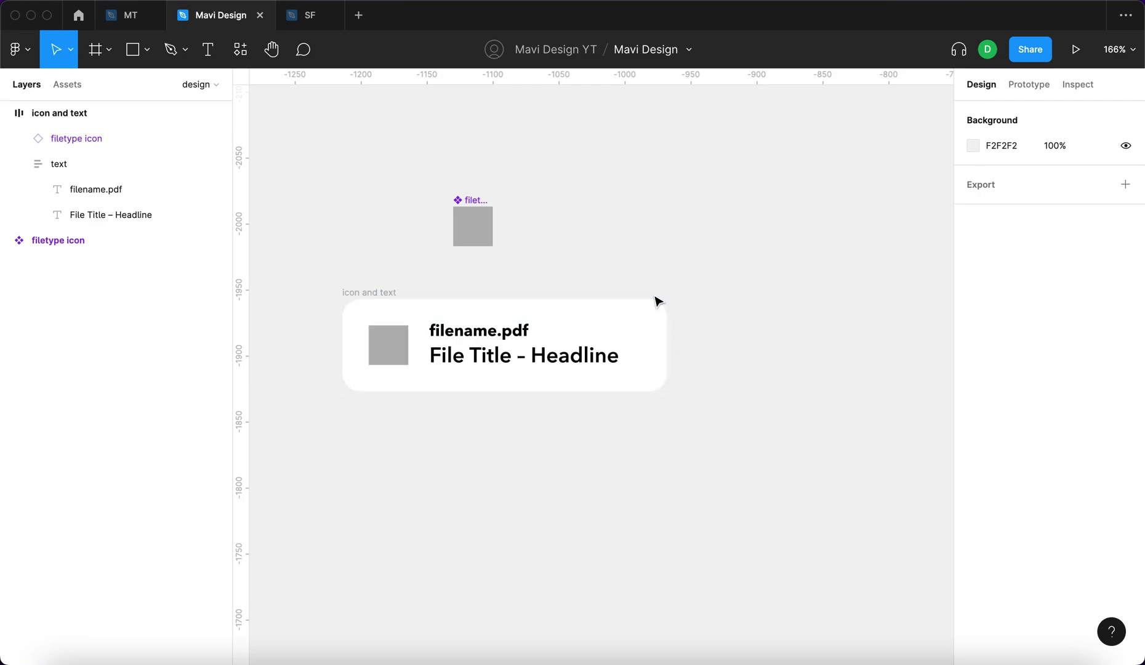
Draw a frame of about 126 × 60 px below the file item and fill it with grey CFCFCF.
click(96, 50)
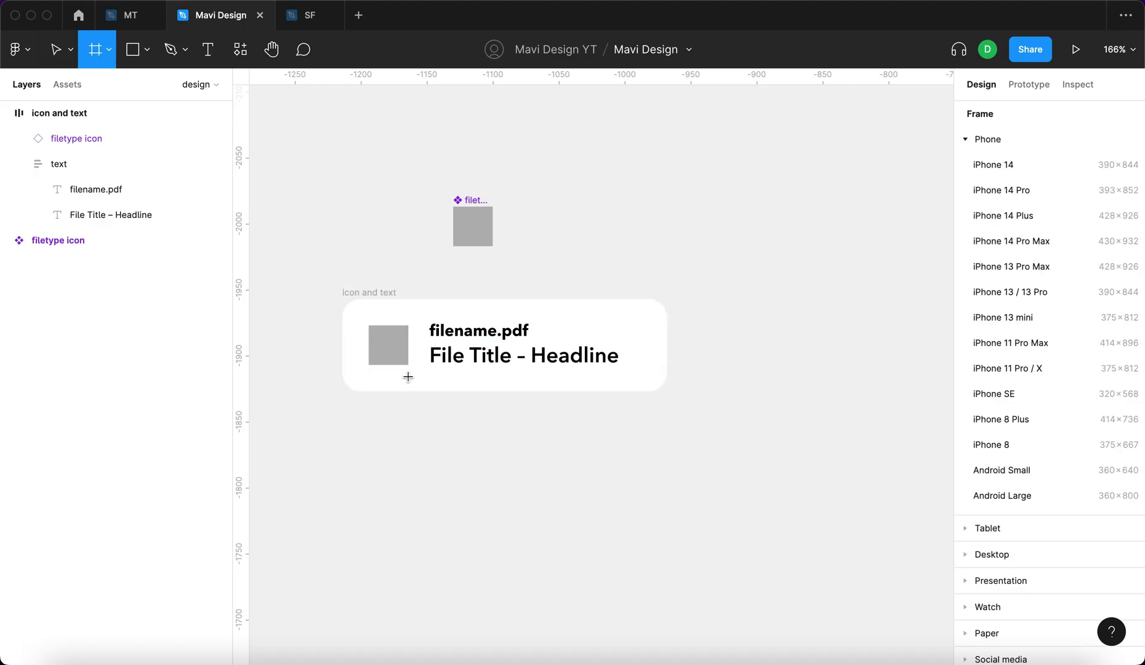
drag(494, 430, 660, 511)
click(973, 461)
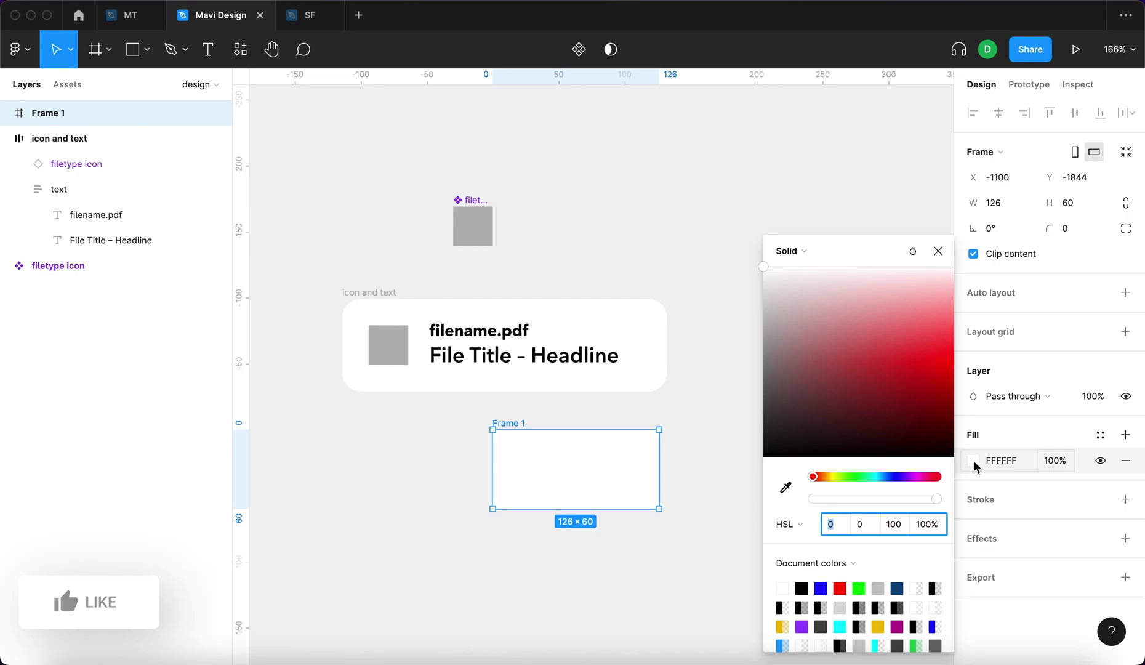
drag(773, 271, 746, 316)
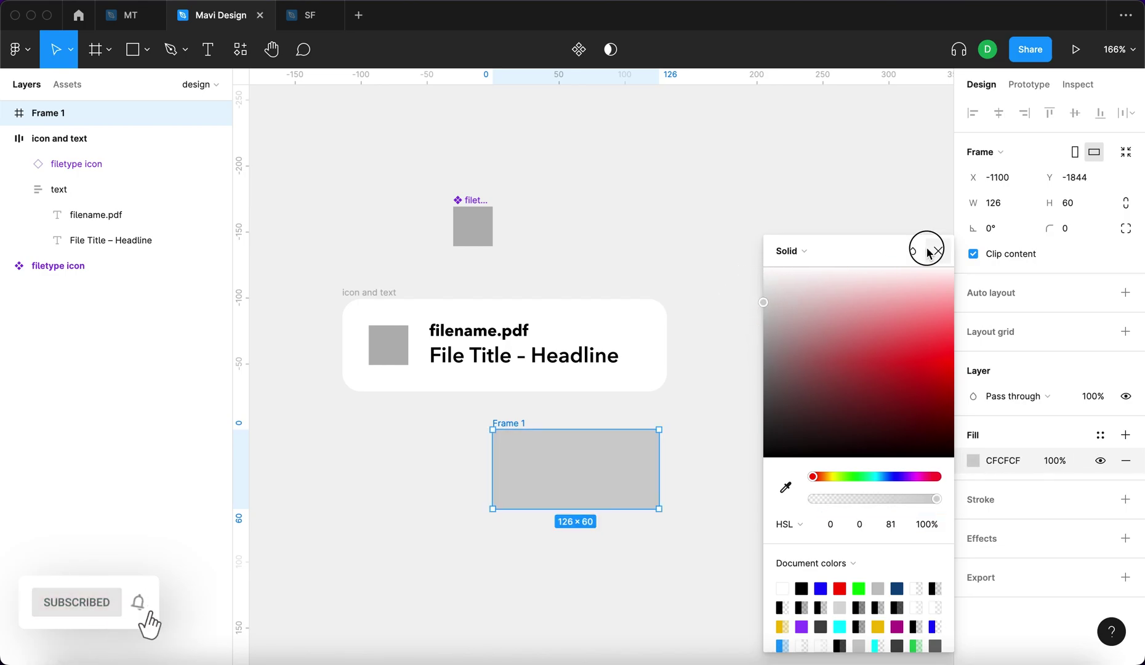
click(931, 251)
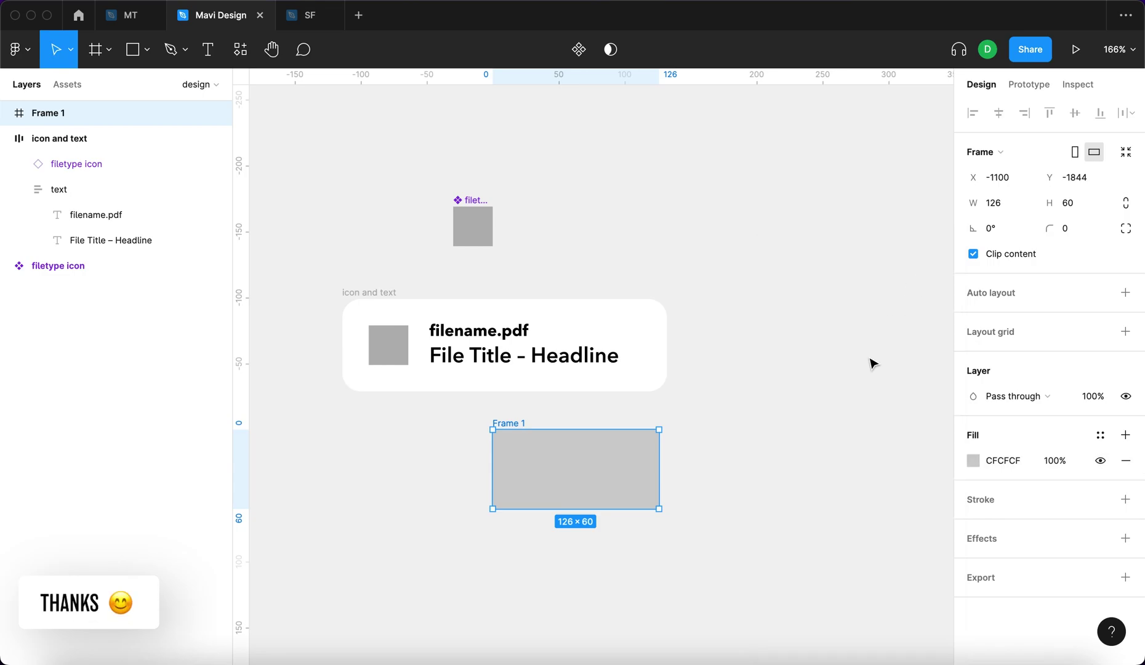
Rename the new grey frame as "button container".
key(super+r)
text(butt)
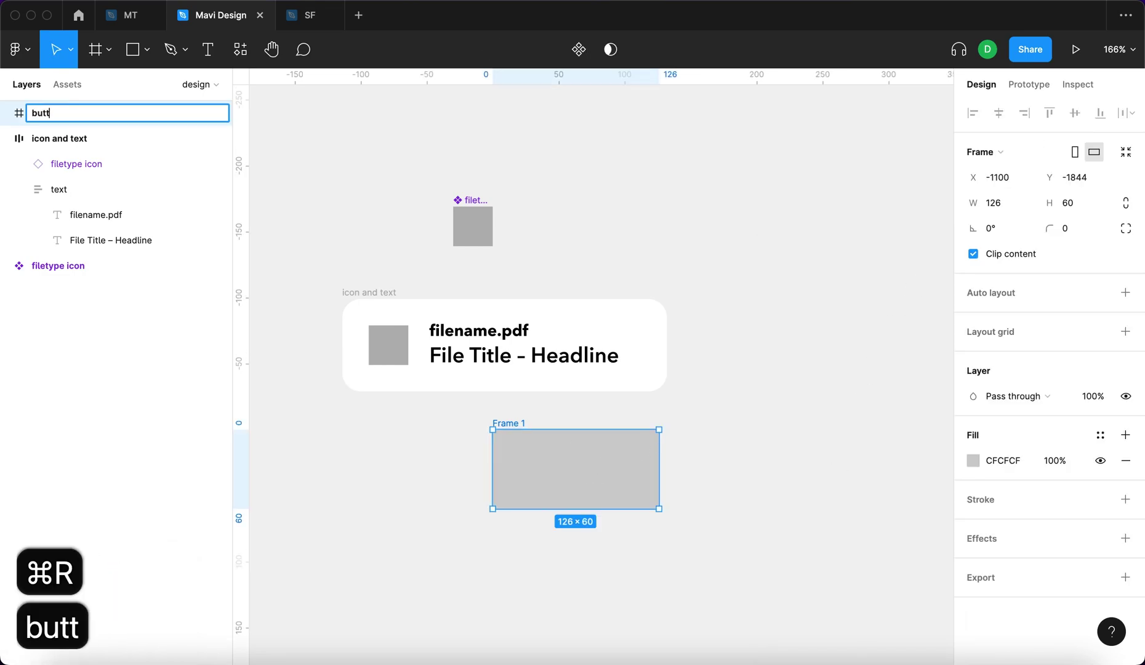
text(on container)
key(Return)
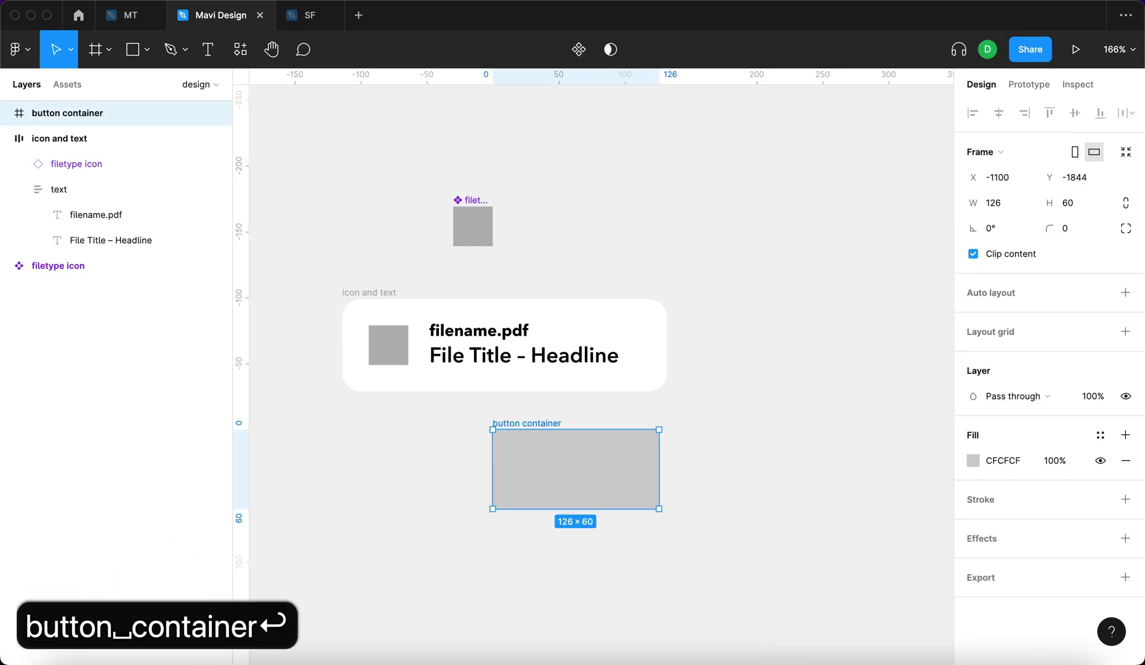
Cut the button container and paste it into the "icon and text" auto layout frame.
drag(626, 462, 604, 476)
key(super+x)
click(378, 293)
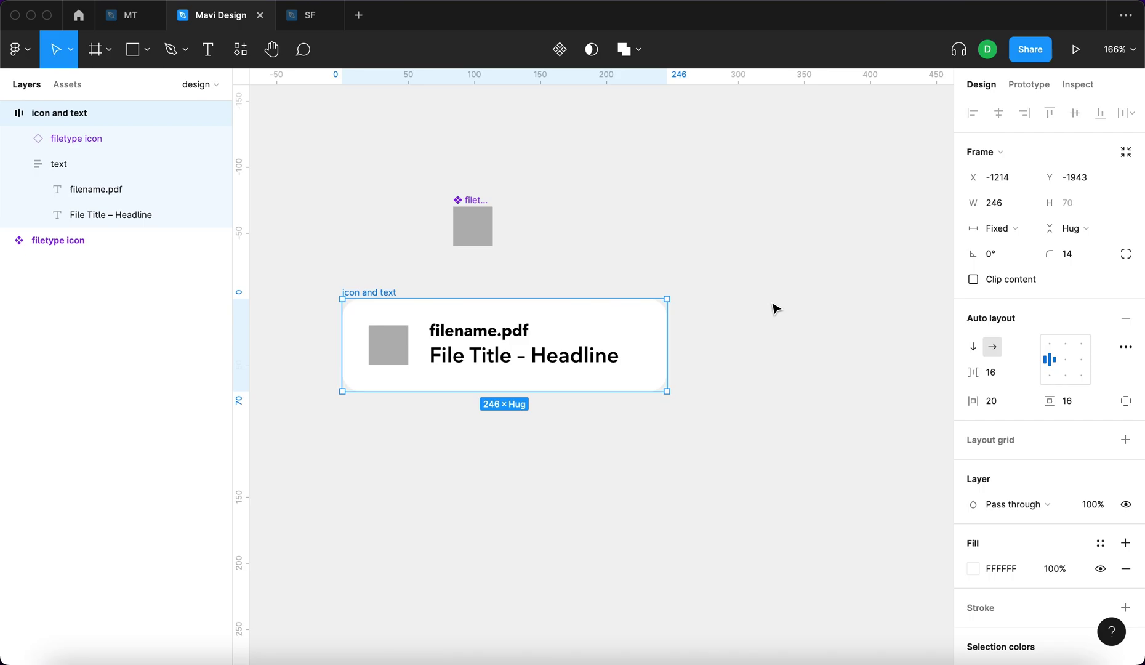
key(super+v)
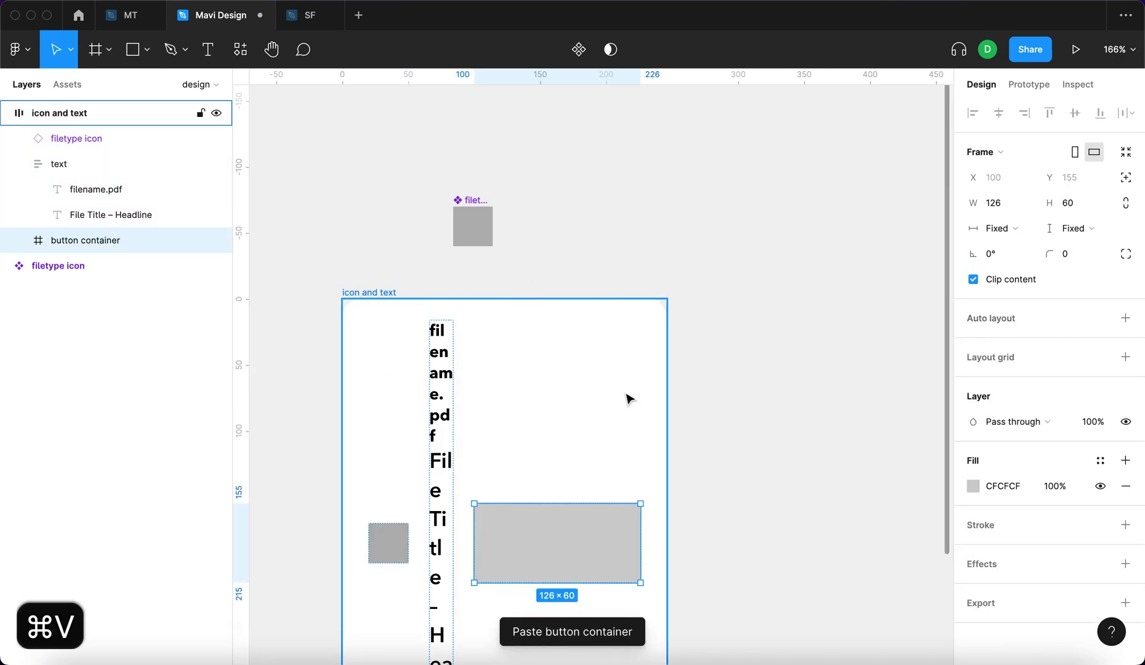
scroll(627, 388, down, 2)
scroll(628, 388, left, 1)
ctrl+scroll(630, 377, down, 3)
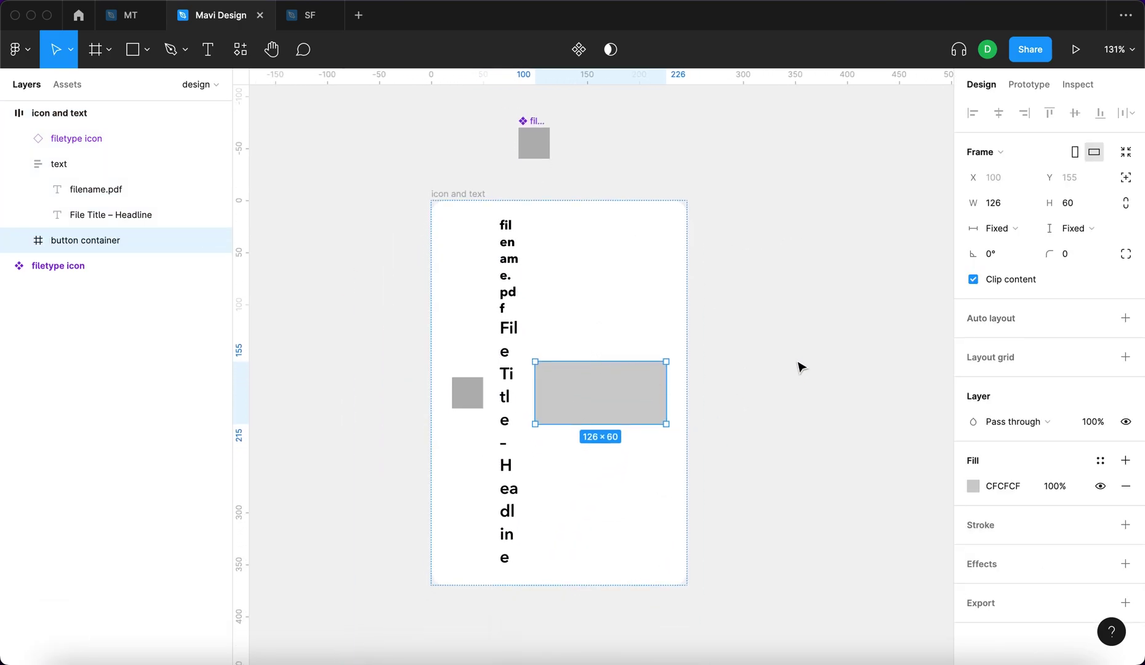
Give the button container absolute position and align it vertically centred against the right edge of the "icon and text" frame.
click(1126, 178)
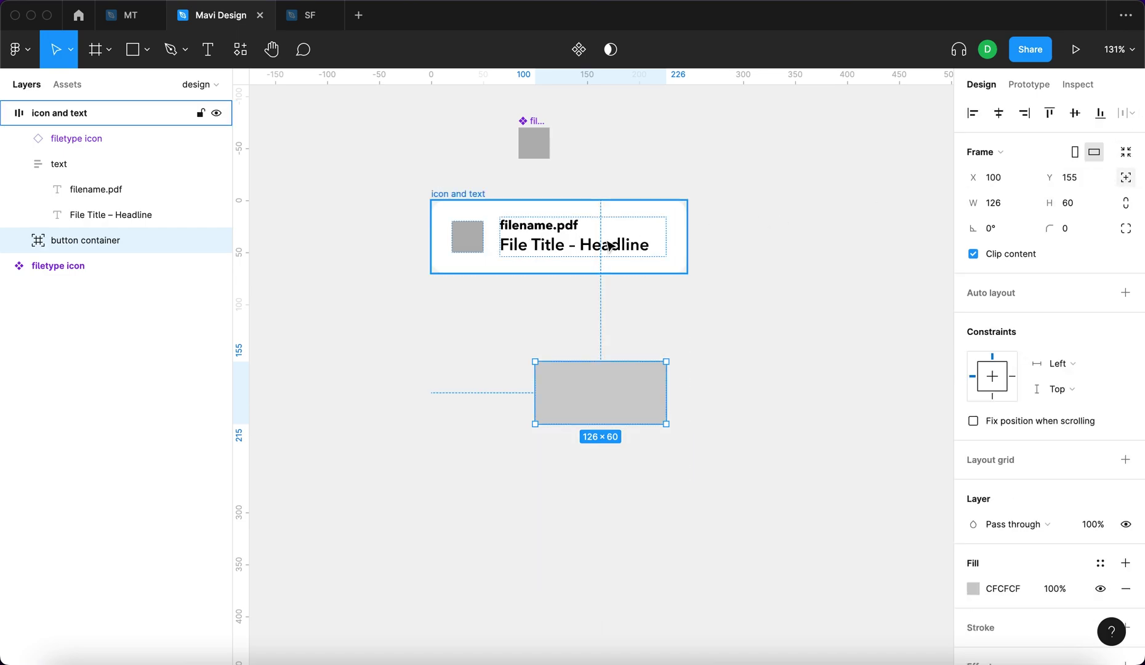
click(1074, 113)
ctrl+scroll(554, 221, up, 5)
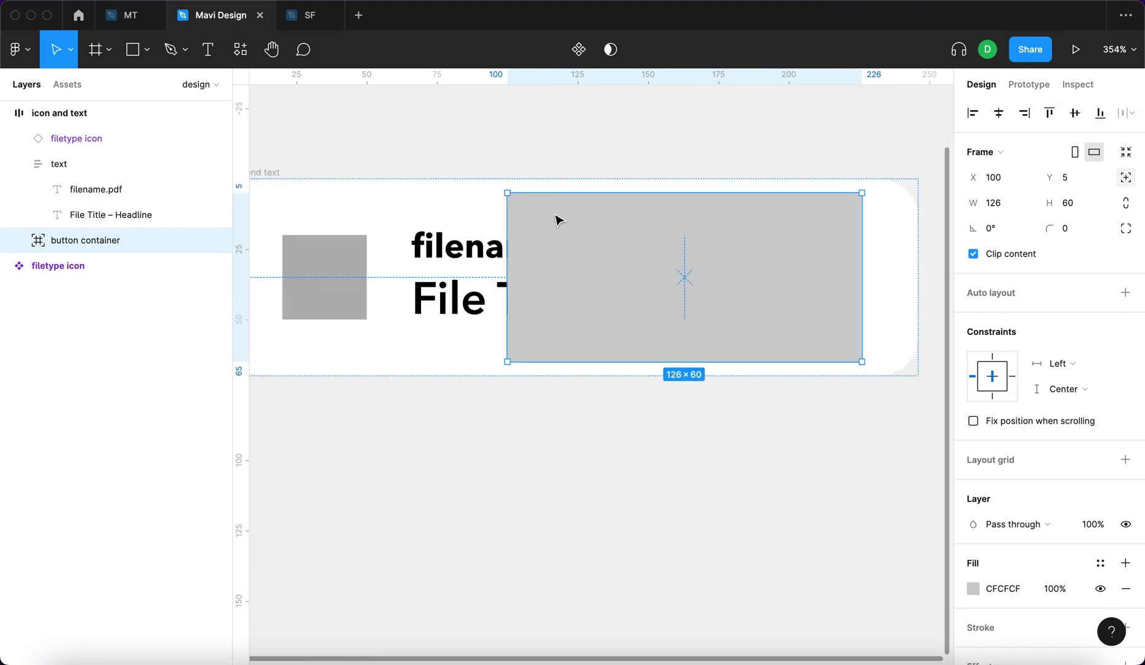
click(1024, 113)
Stretch the button container to the card's full height of 70 px and set its vertical constraint to Top and bottom.
drag(788, 206, 794, 194)
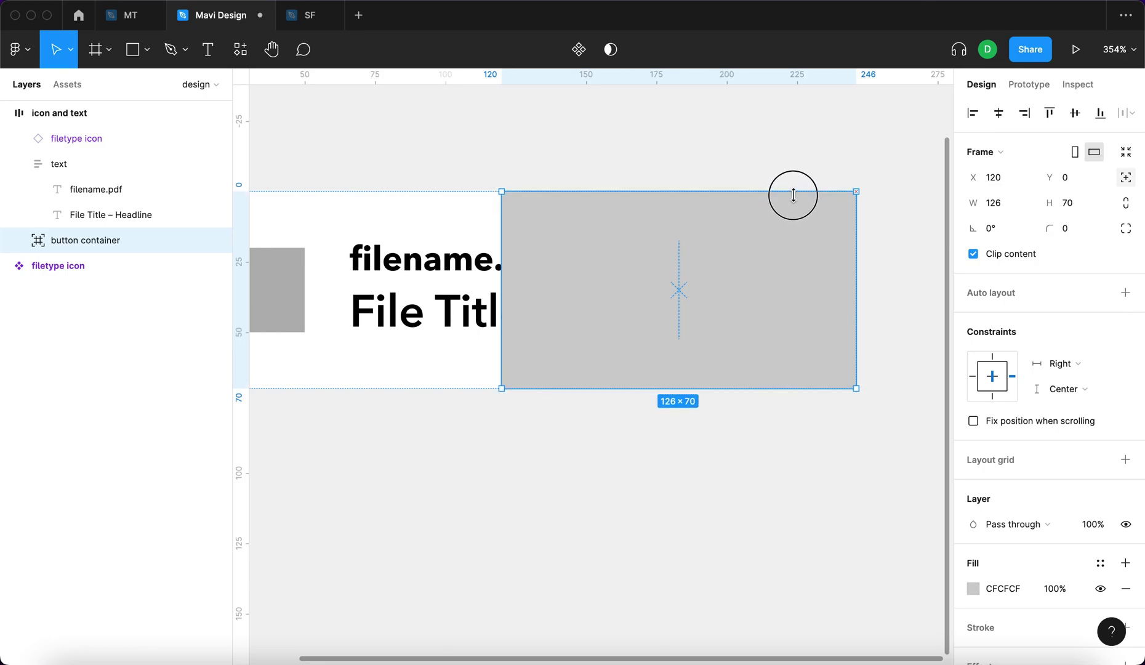
scroll(718, 268, down, 3)
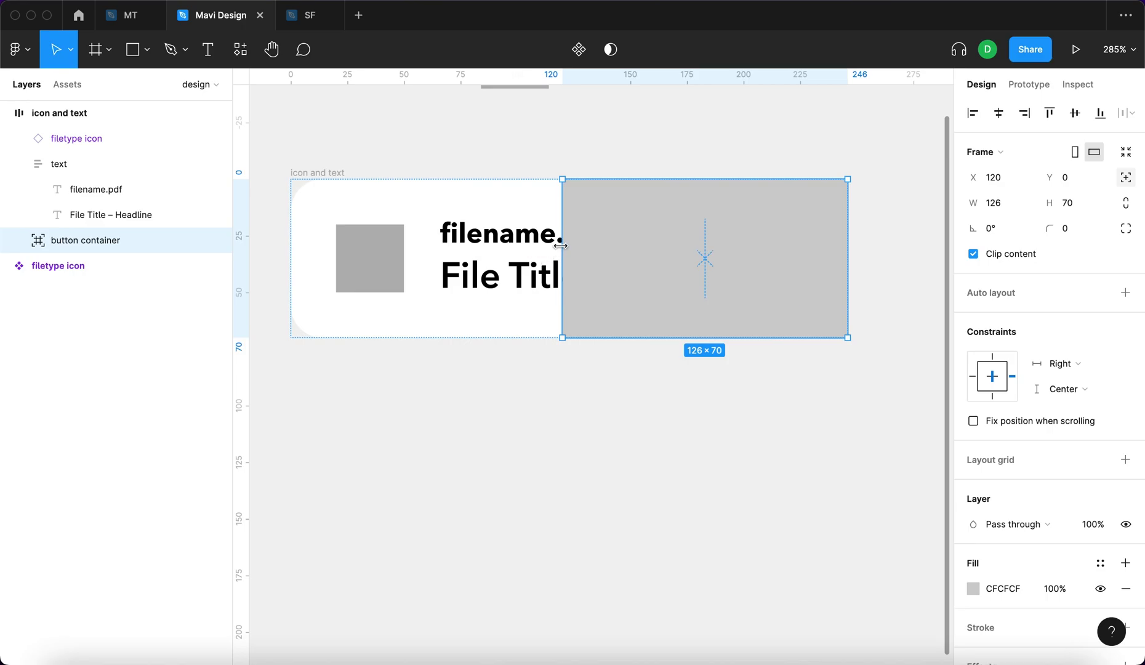
click(1063, 390)
click(1068, 371)
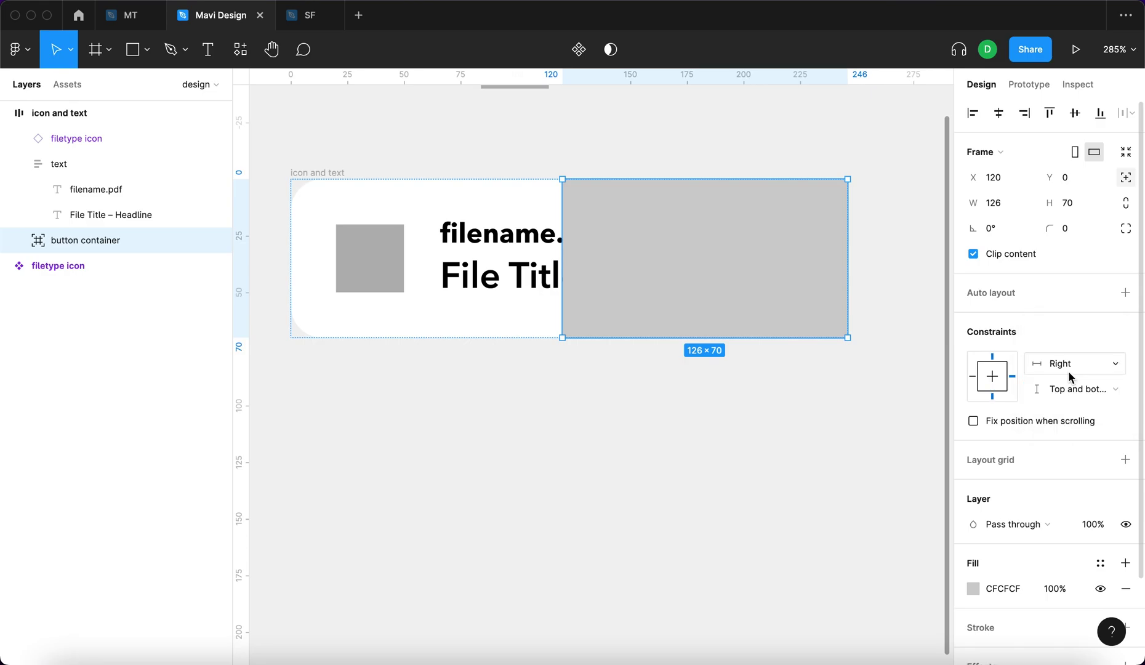
Test the button container's constraints by narrowing the "icon and text" frame to about 155 px and widening it to about 247 px.
click(337, 178)
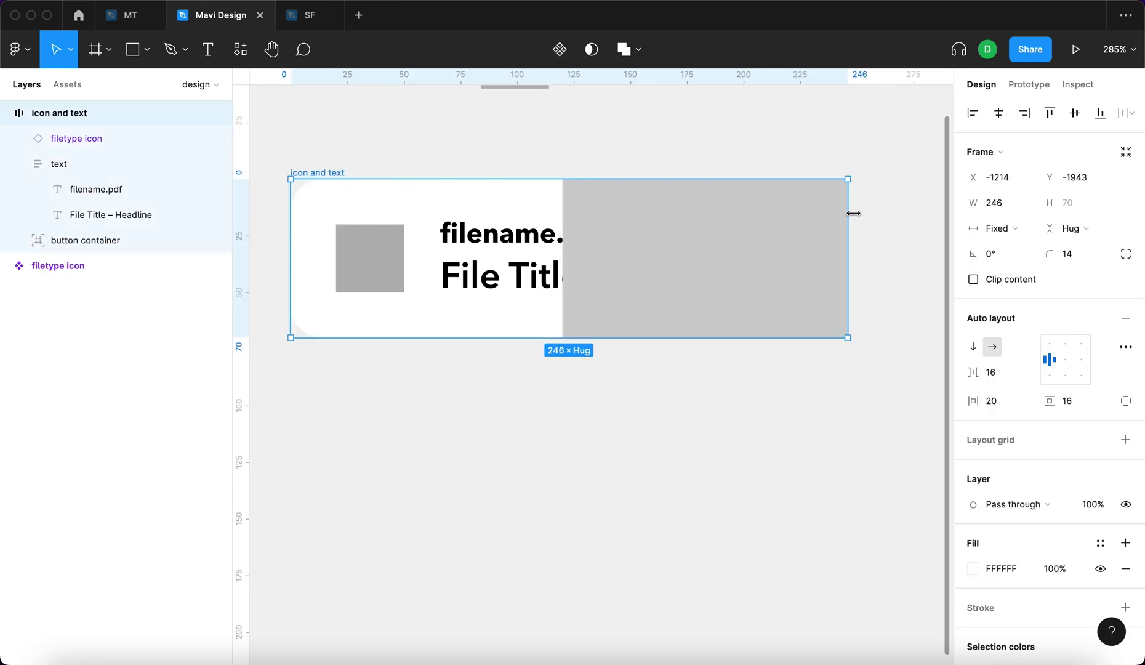
drag(847, 211, 642, 229)
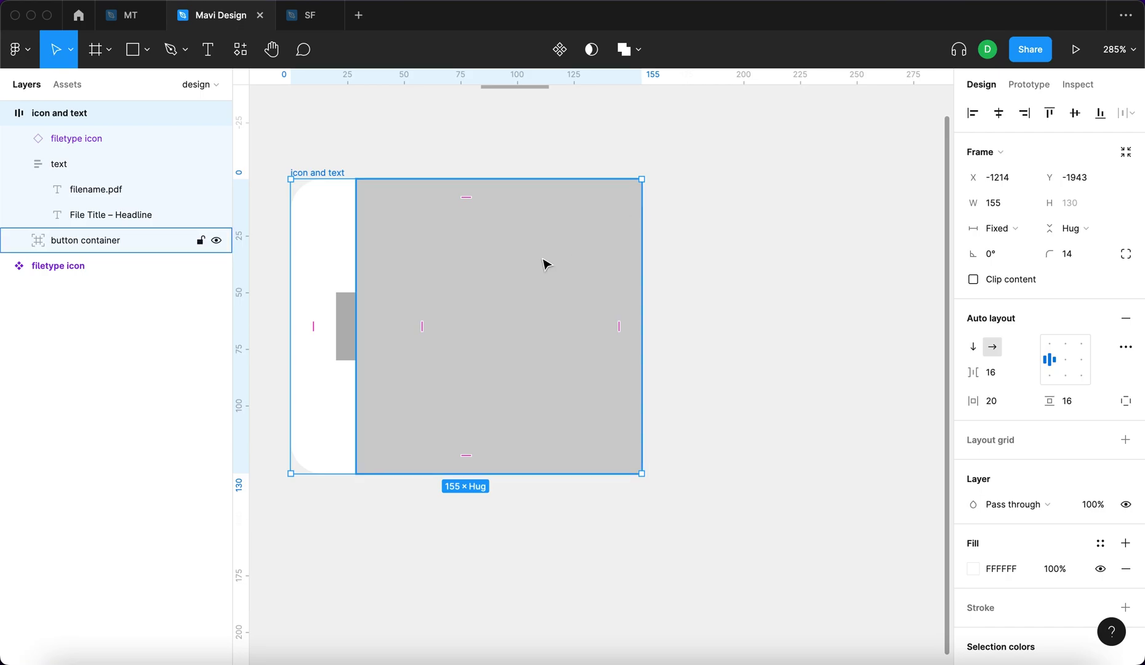
click(592, 224)
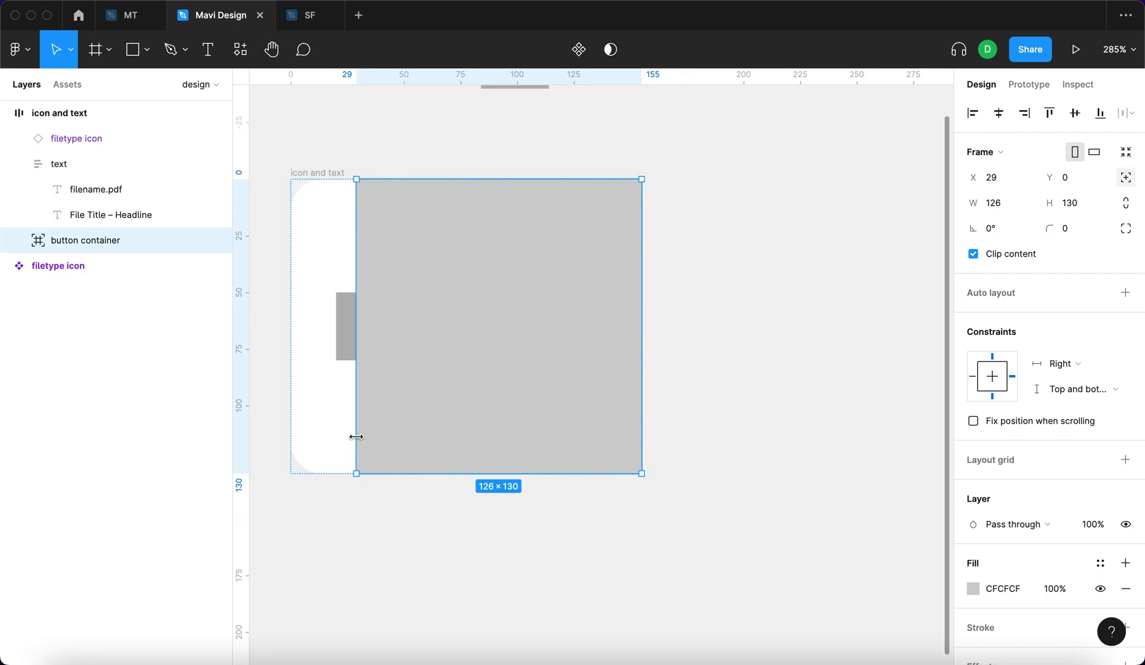
click(754, 316)
click(307, 171)
drag(640, 233, 851, 222)
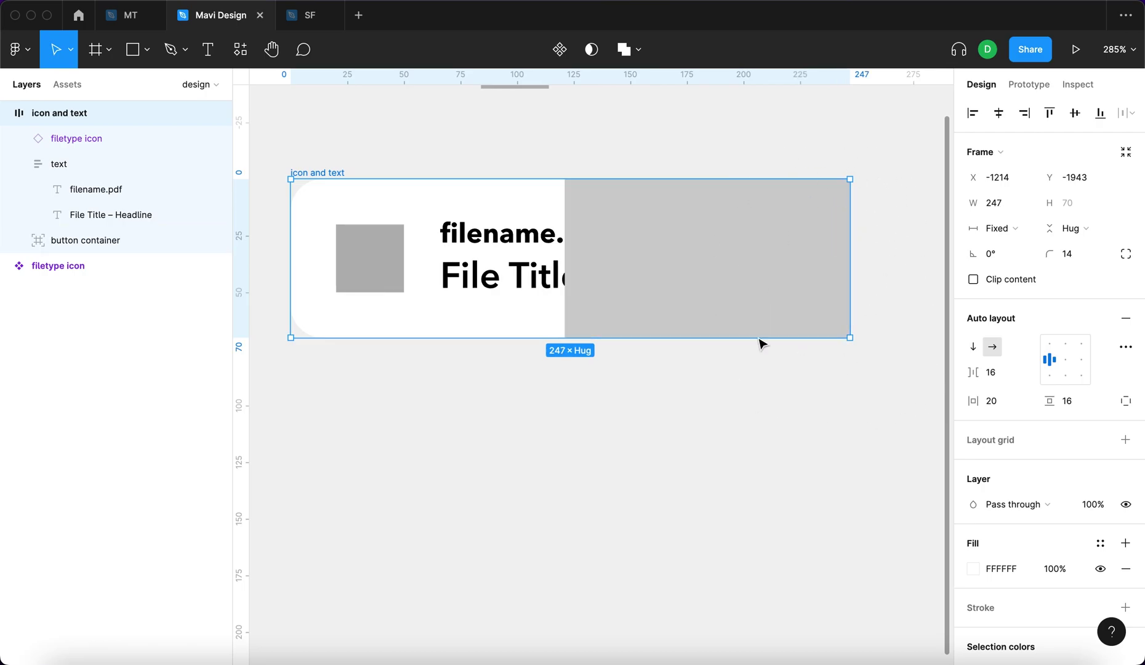
click(711, 144)
click(777, 262)
click(898, 485)
click(712, 327)
click(794, 383)
Widen the "icon and text" frame to about 285 px.
scroll(749, 376, down, 5)
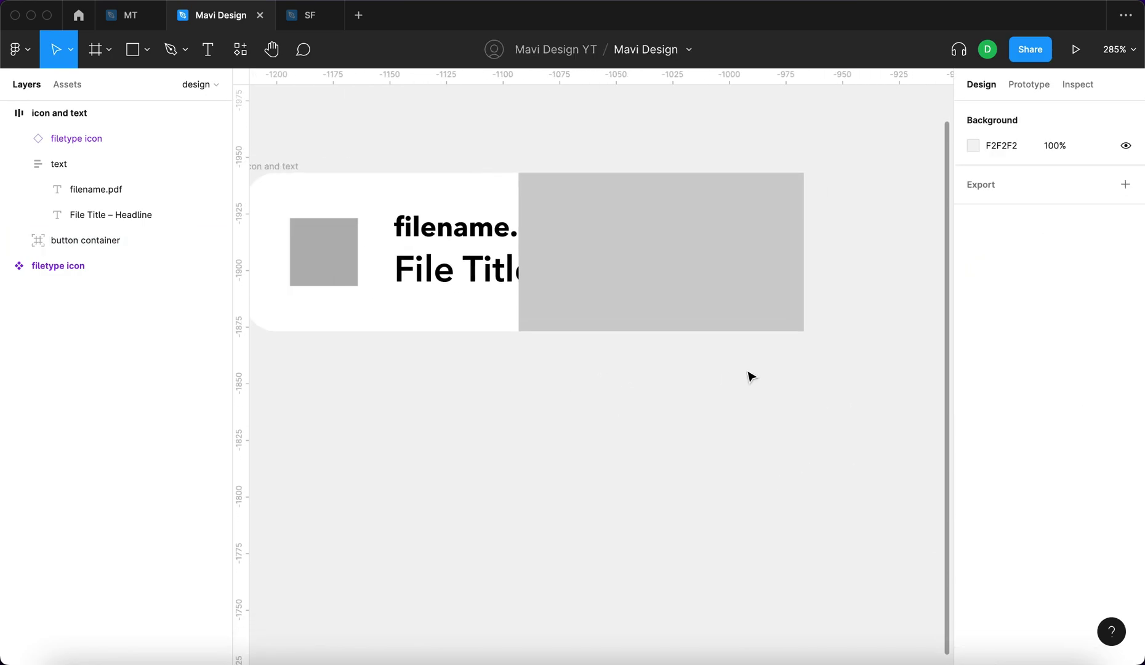
click(766, 307)
drag(768, 307, 802, 307)
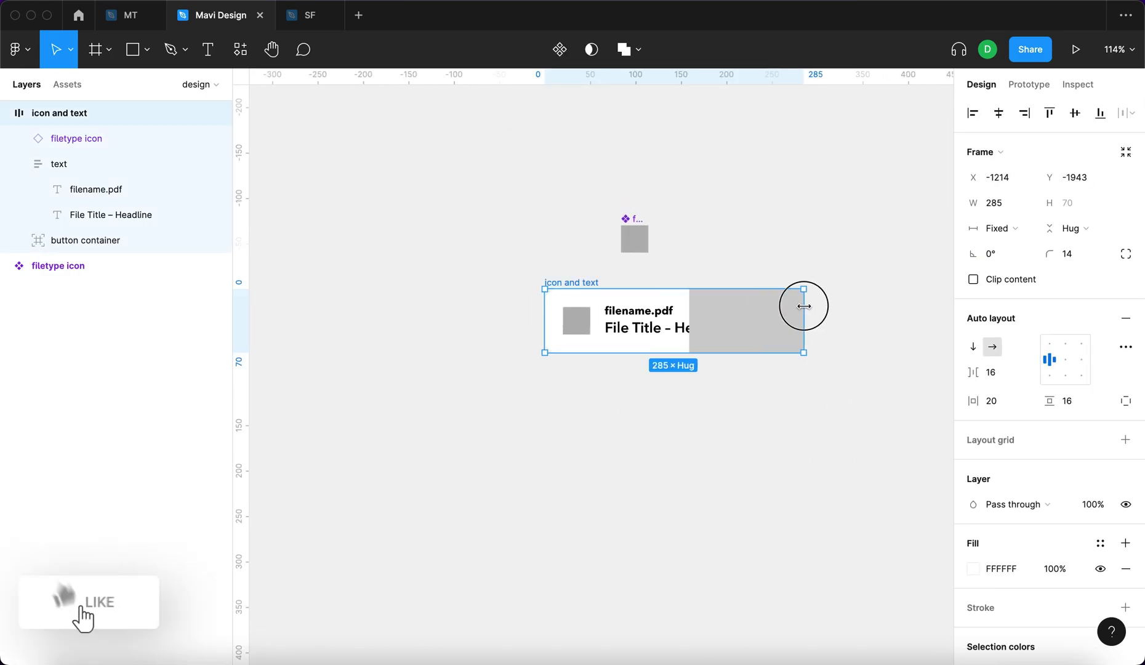
Change the button container's fill to black 000000 at 20% opacity.
click(728, 311)
scroll(1058, 559, down, 2)
click(1029, 515)
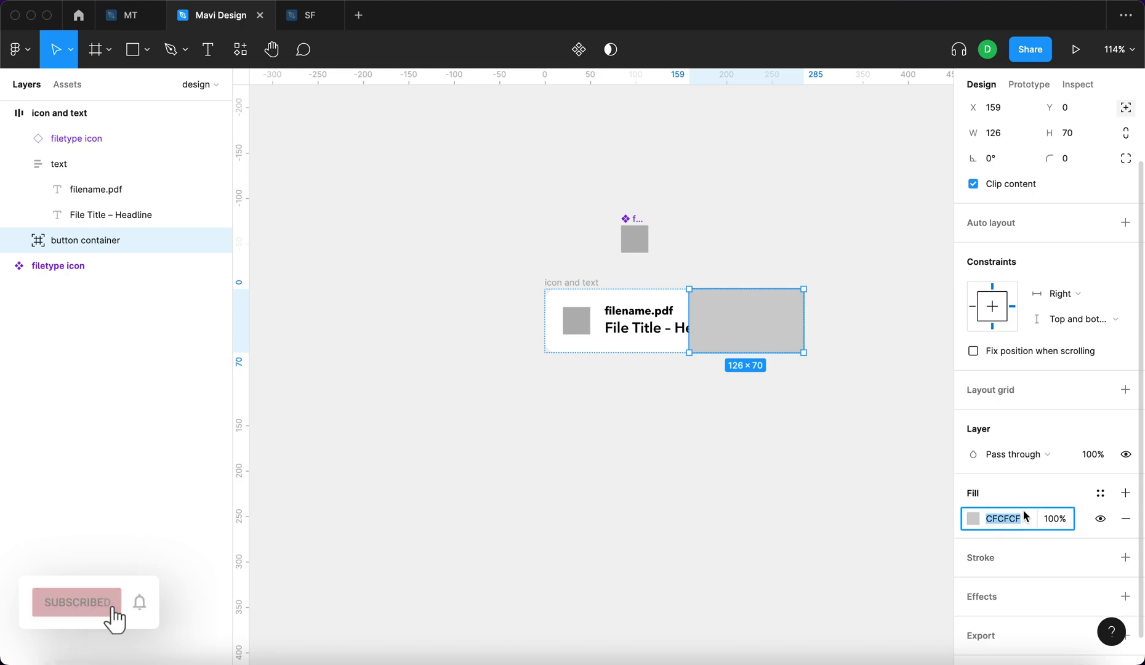
text(0)
key(Return)
click(1061, 518)
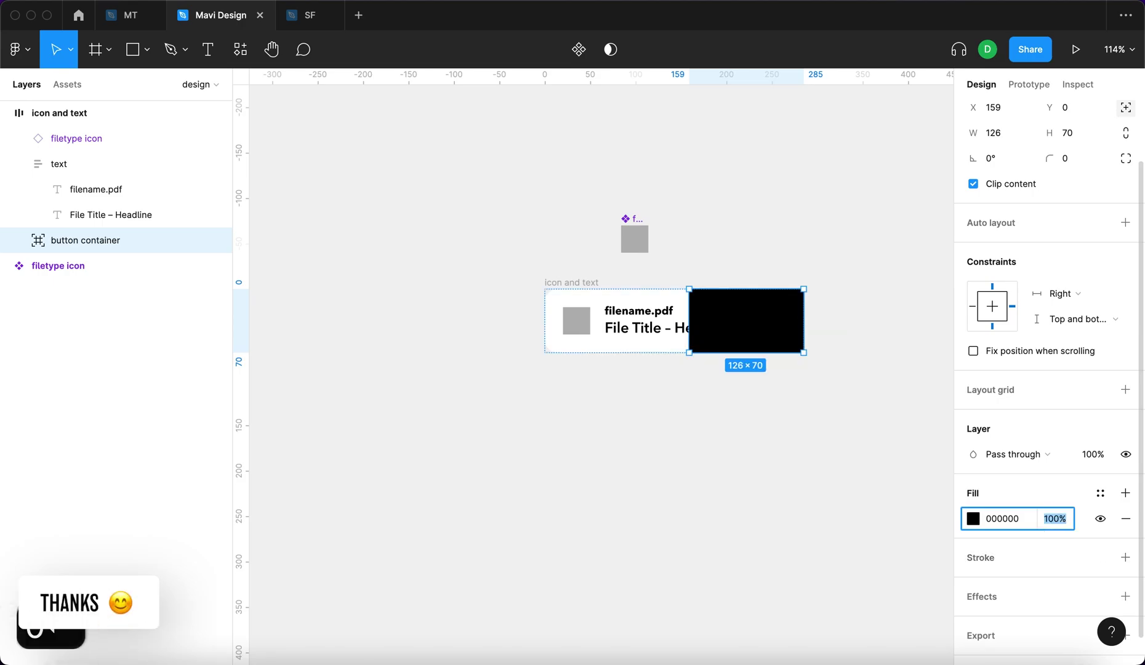
text(20)
key(Return)
click(853, 455)
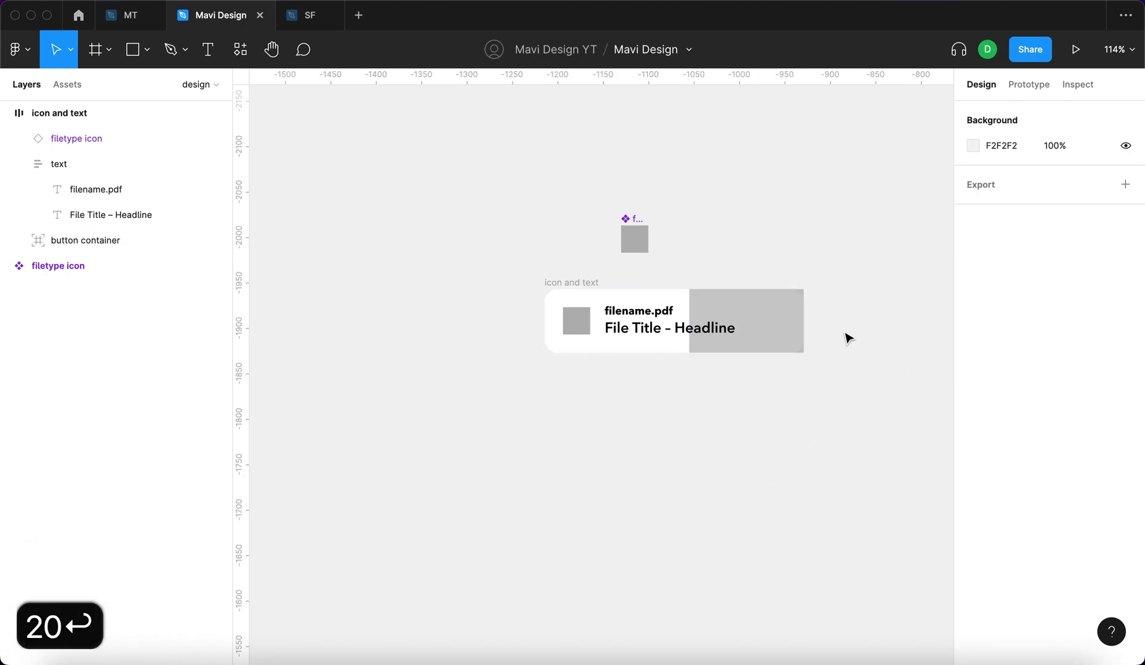
Shift the "icon and text" frame slightly to the left and turn on Clip content for it.
click(572, 285)
drag(560, 284, 534, 296)
click(973, 279)
click(812, 387)
scroll(807, 308, up, 5)
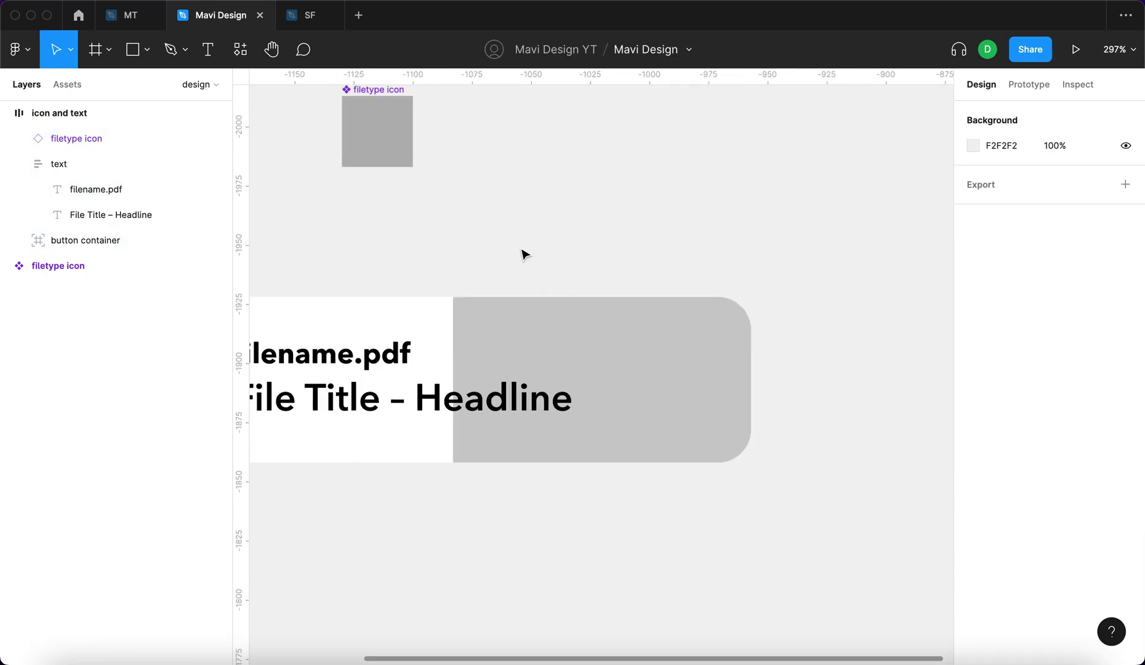
scroll(608, 258, down, 4)
click(610, 286)
click(833, 376)
drag(488, 190, 379, 205)
click(600, 226)
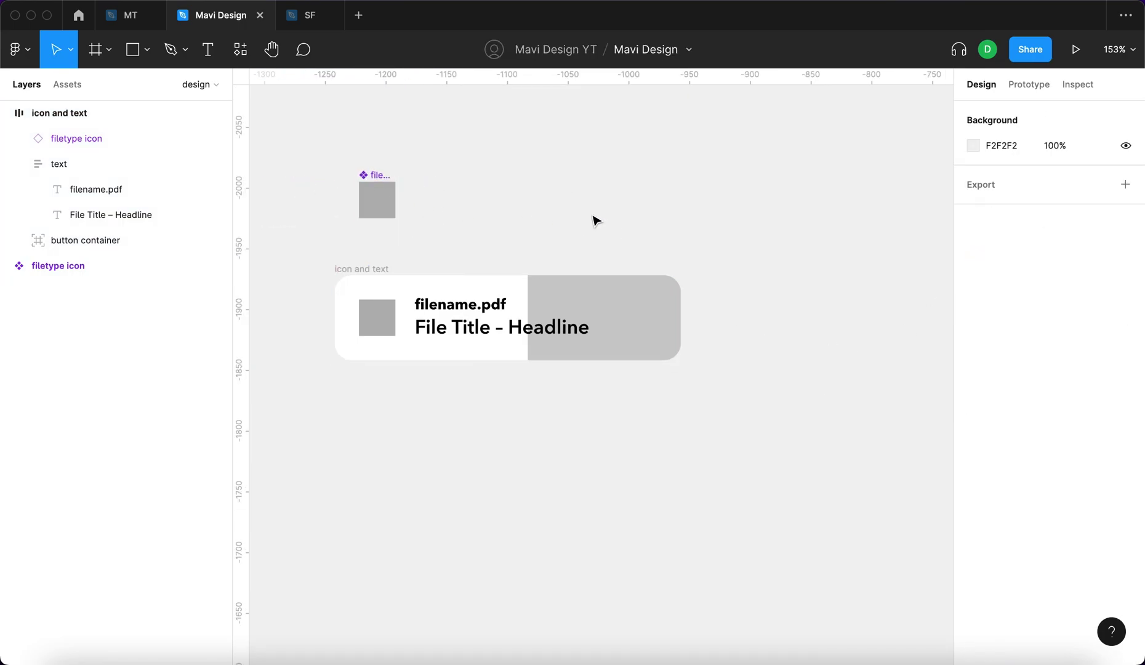
Place a copy of the file title text below the card, change its wording to "DOWNLOAD" and set it to auto width.
double_click(475, 338)
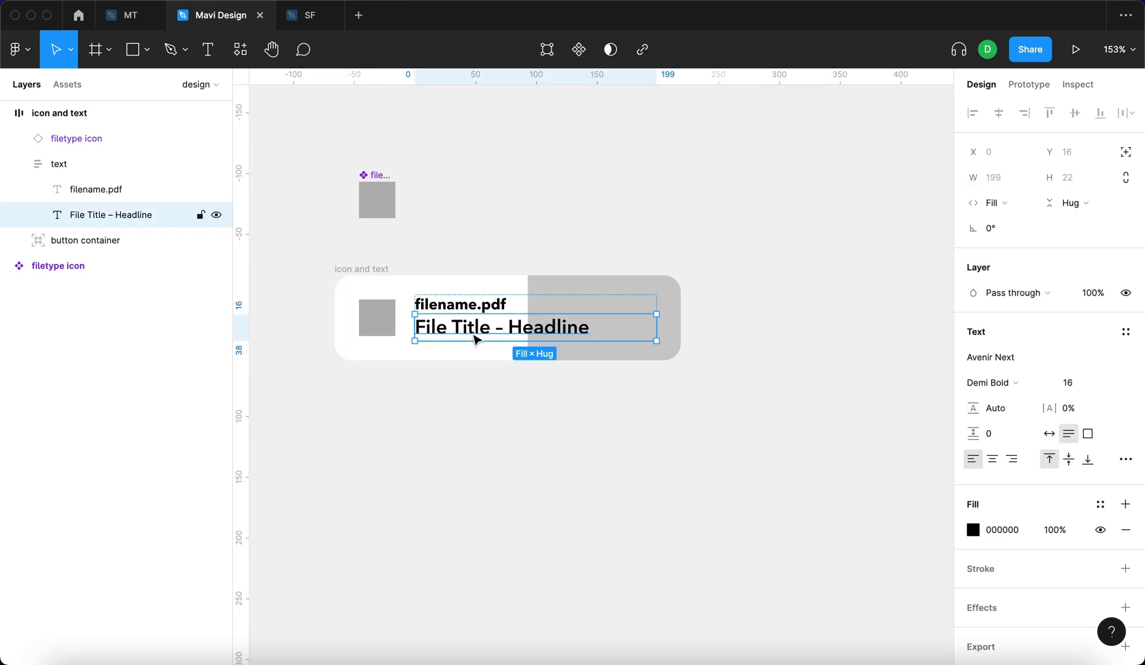
drag(475, 337, 575, 448)
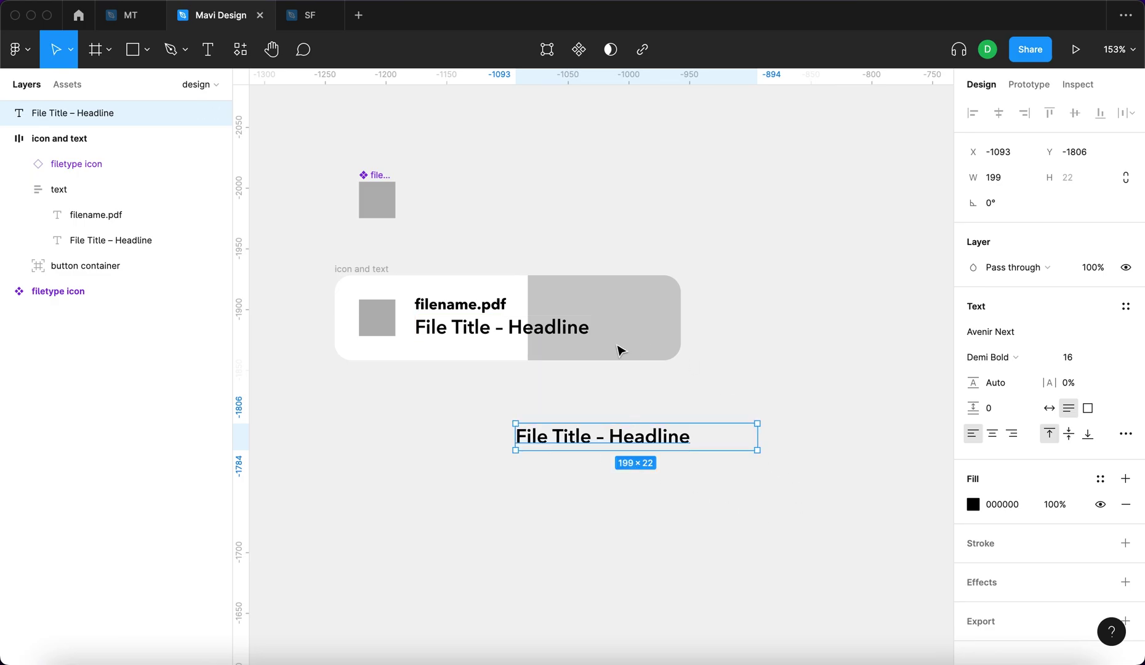
double_click(654, 450)
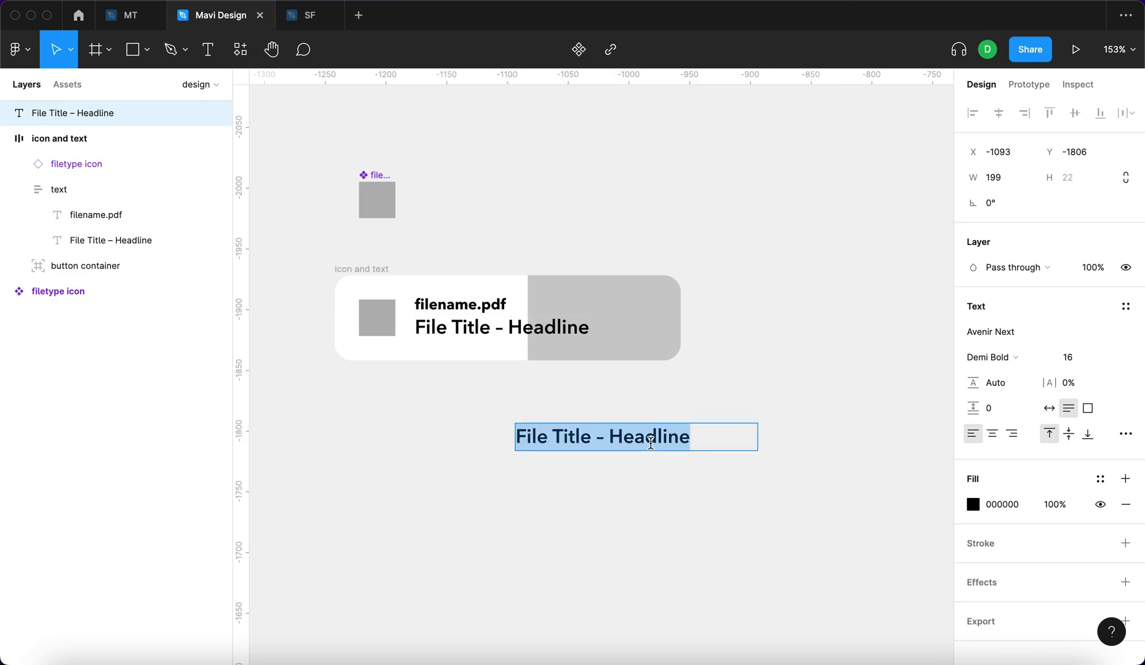
text(DOWNLOAD)
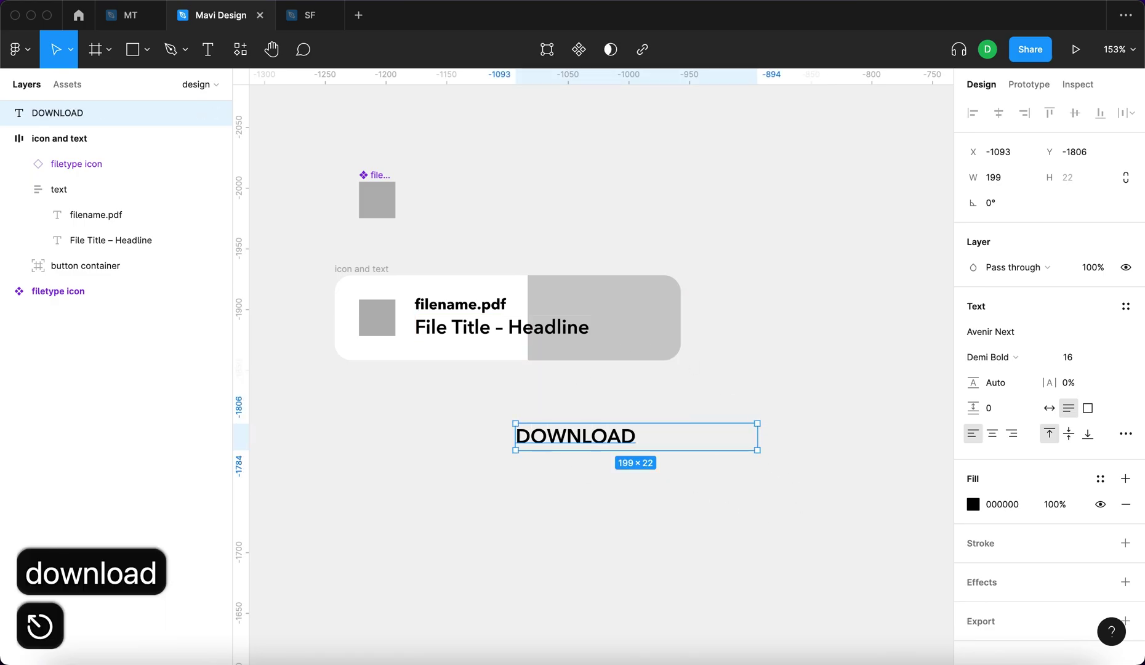
click(1048, 408)
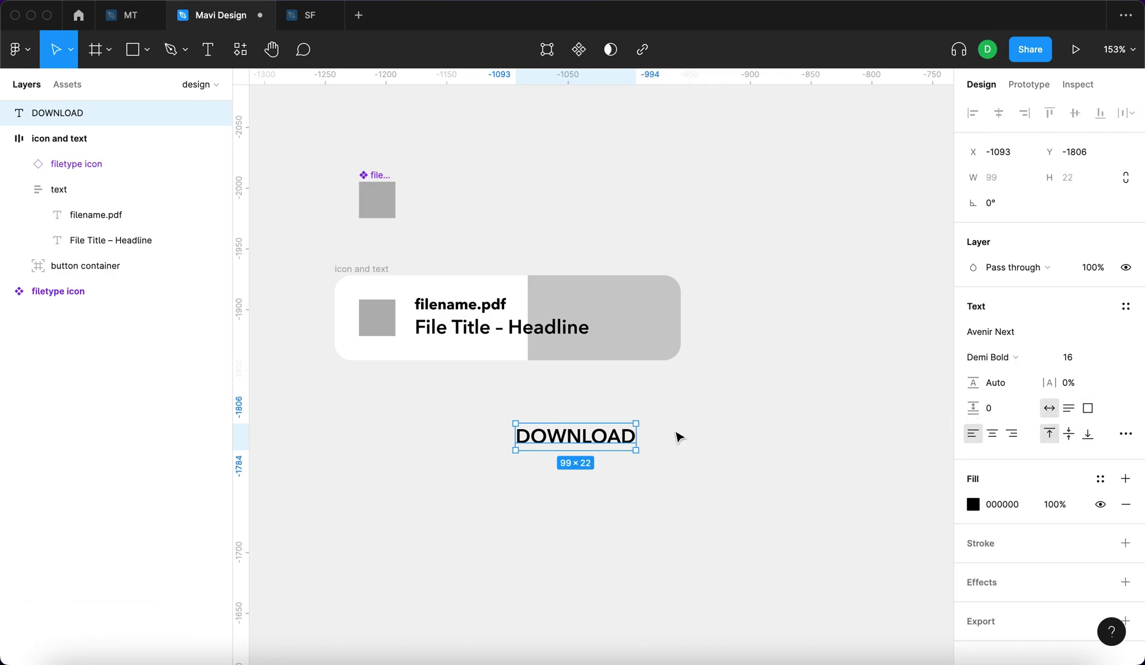
Set the DOWNLOAD text to the Heavy weight with 6% letter spacing.
click(991, 357)
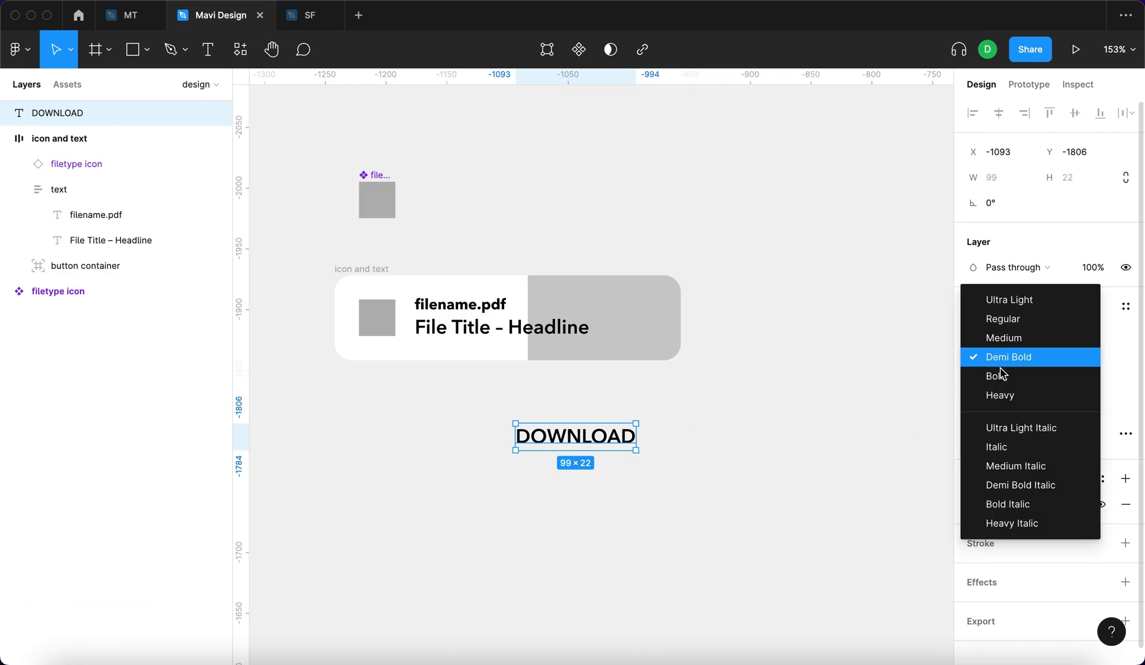
click(1003, 384)
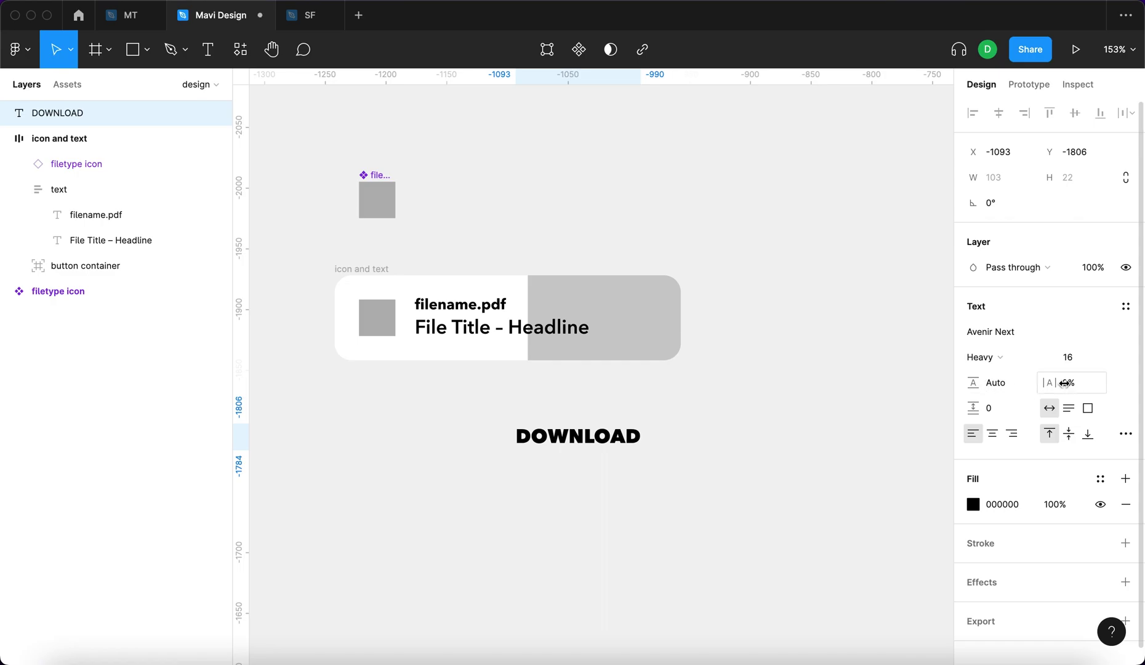
key(Up)
key(Up)
key(Up)
key(Up)
key(Up)
key(Up)
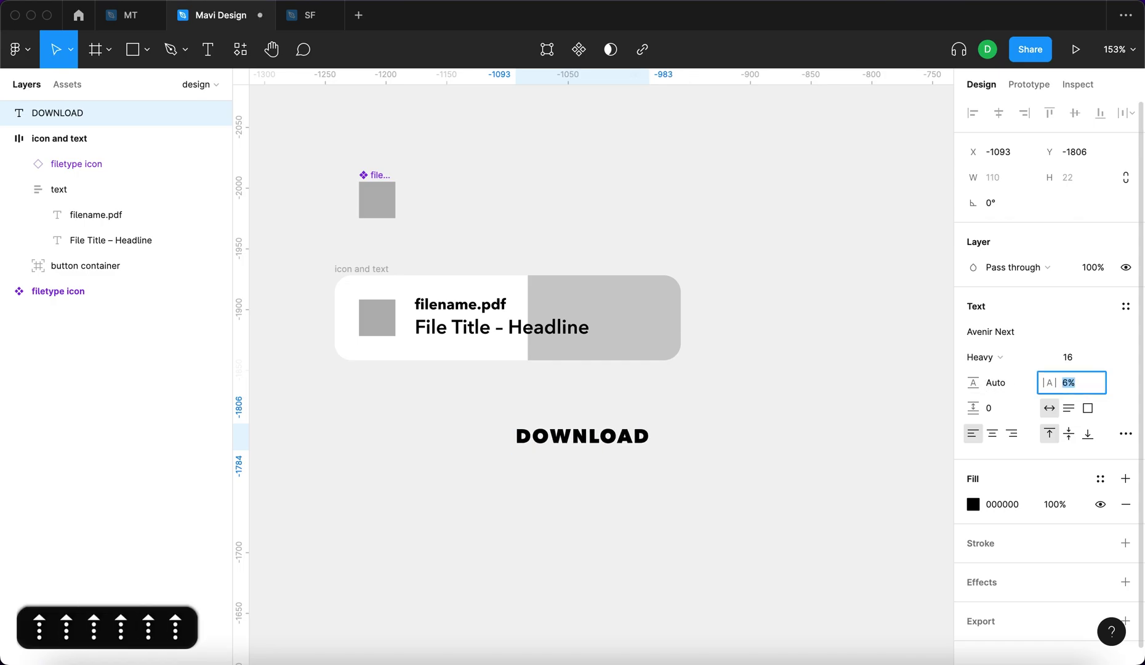
key(Return)
key(super+0)
click(802, 417)
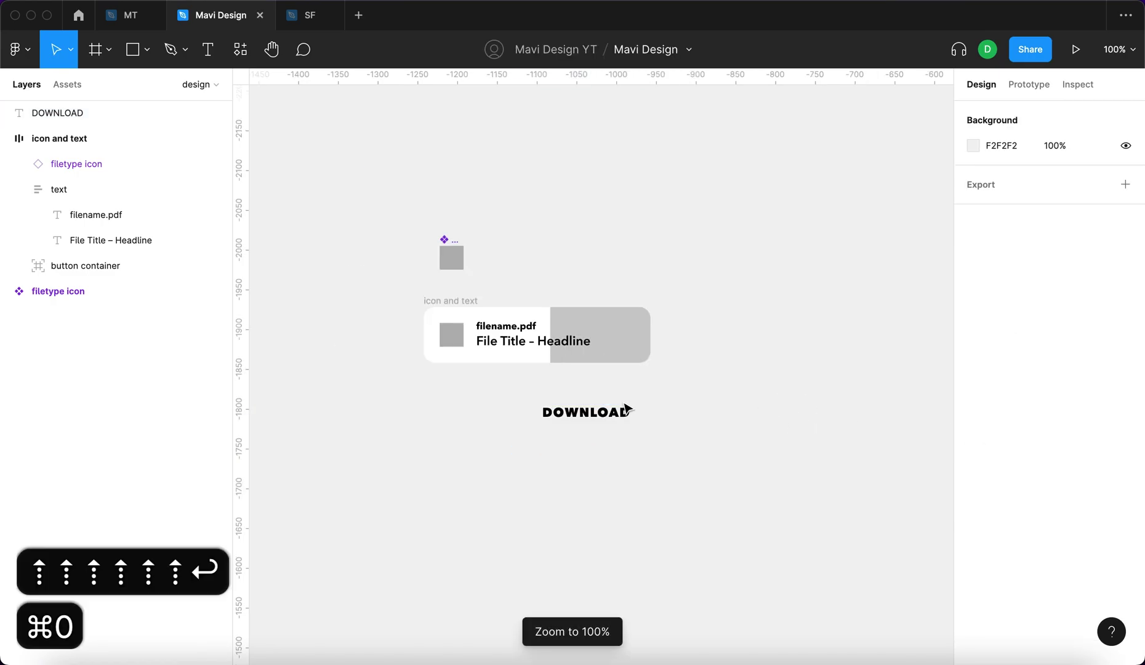
Try slightly smaller font sizes on the DOWNLOAD text and restore size 16.
click(618, 417)
click(1086, 357)
key(Down)
key(Down)
key(Up)
key(Up)
key(Up)
key(Return)
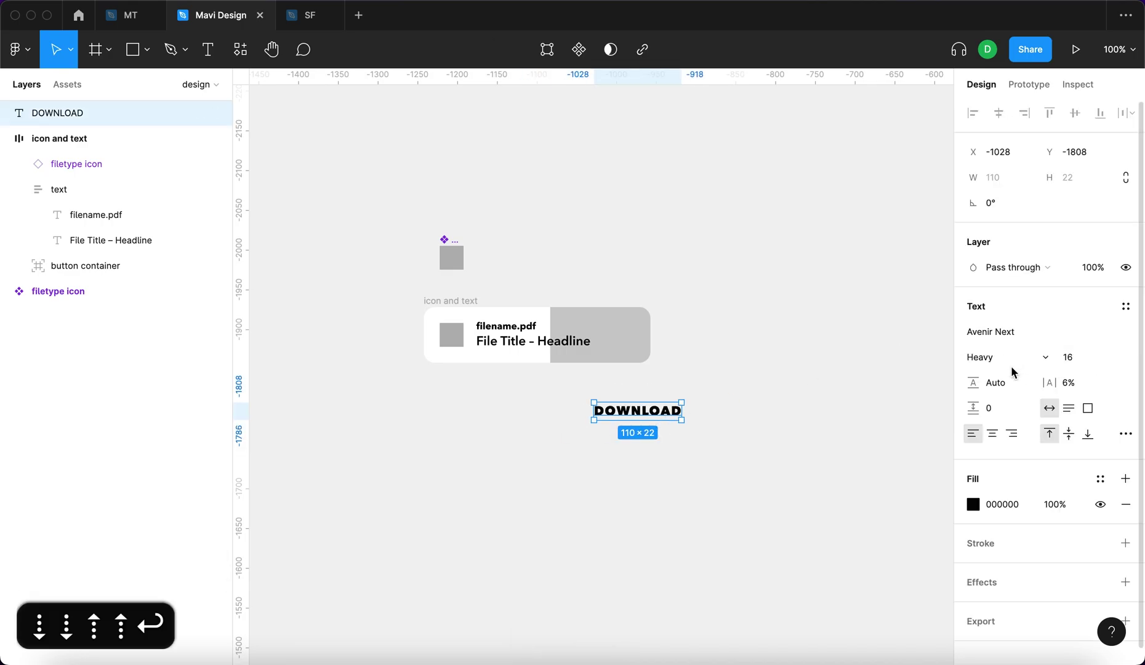
click(780, 443)
Move the DOWNLOAD text above the card and widen the "icon and text" frame to about 410 px.
drag(668, 416, 594, 276)
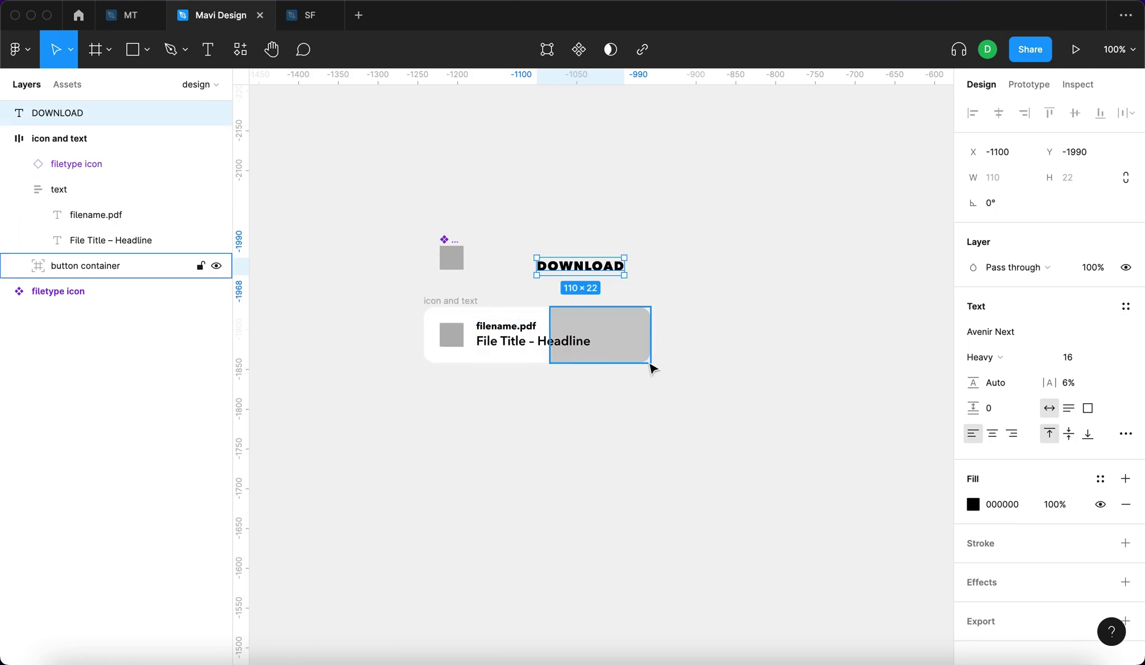
click(463, 301)
drag(654, 324, 749, 325)
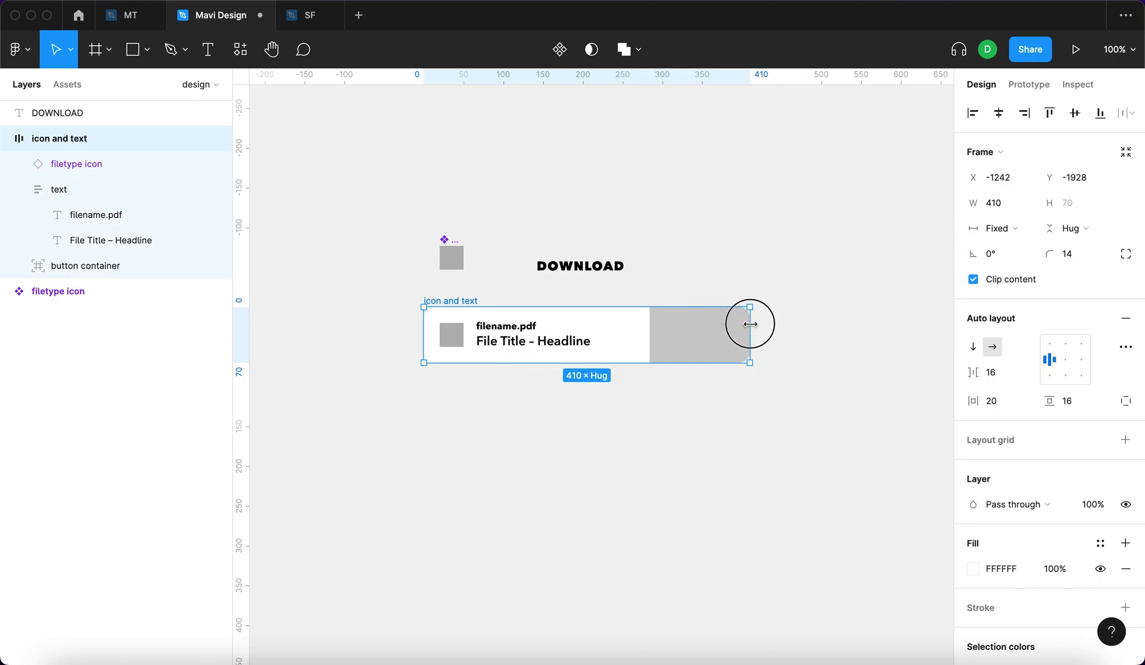
Extend the file title text to read "File Title – Headline / additional name".
double_click(598, 339)
click(597, 340)
text(/ )
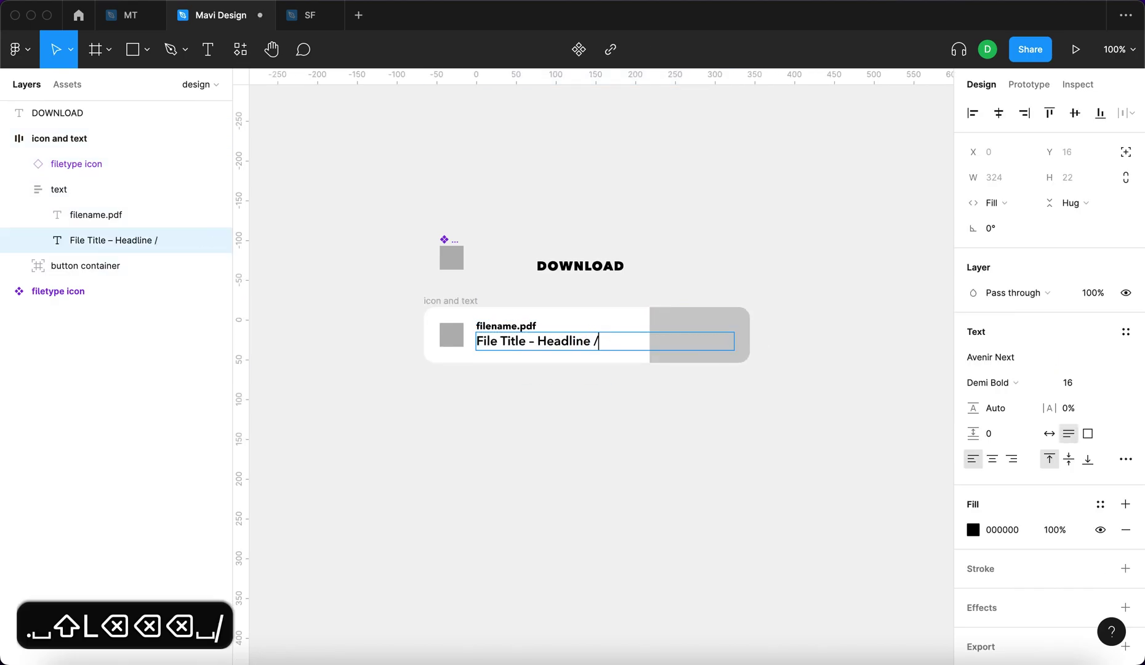
text(additional name)
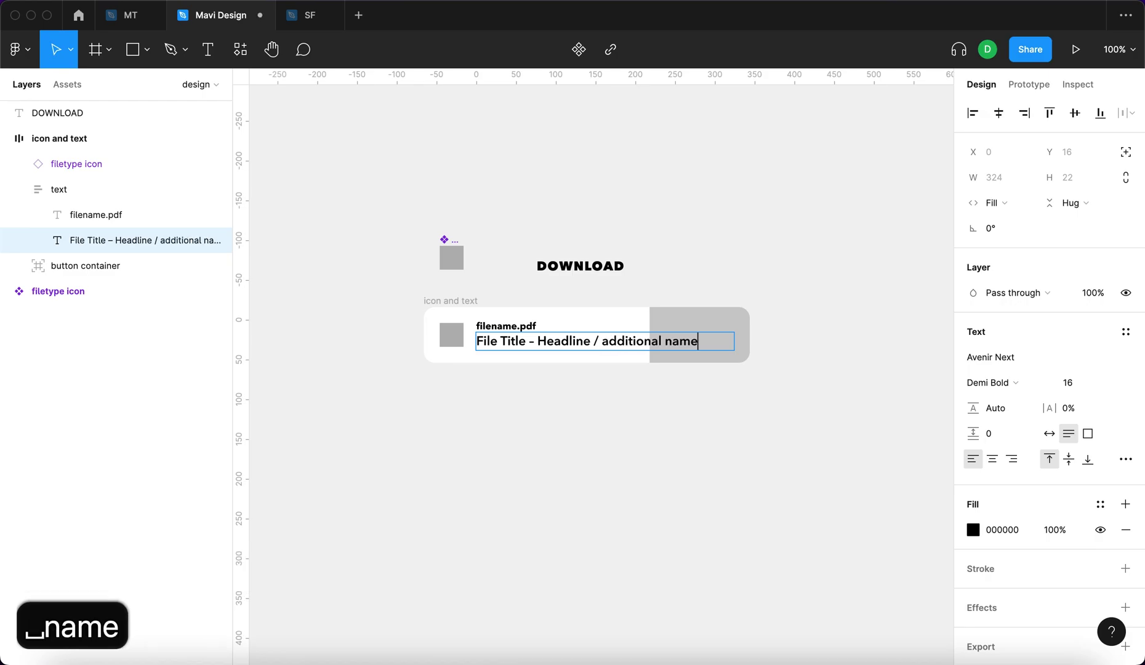
key(Escape)
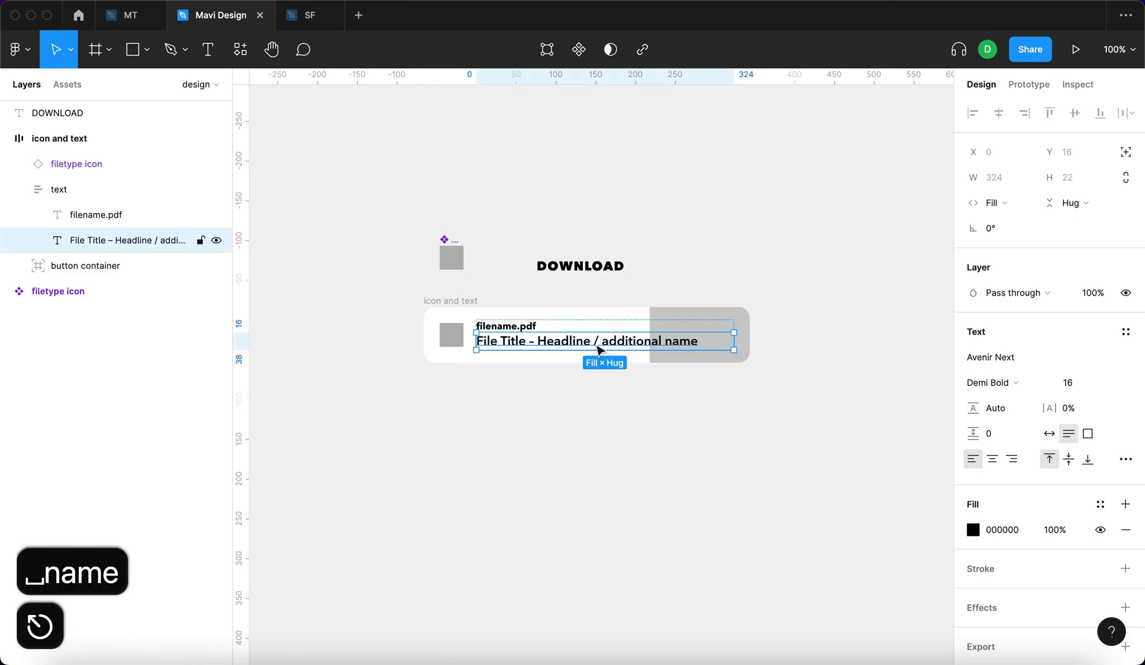
click(646, 393)
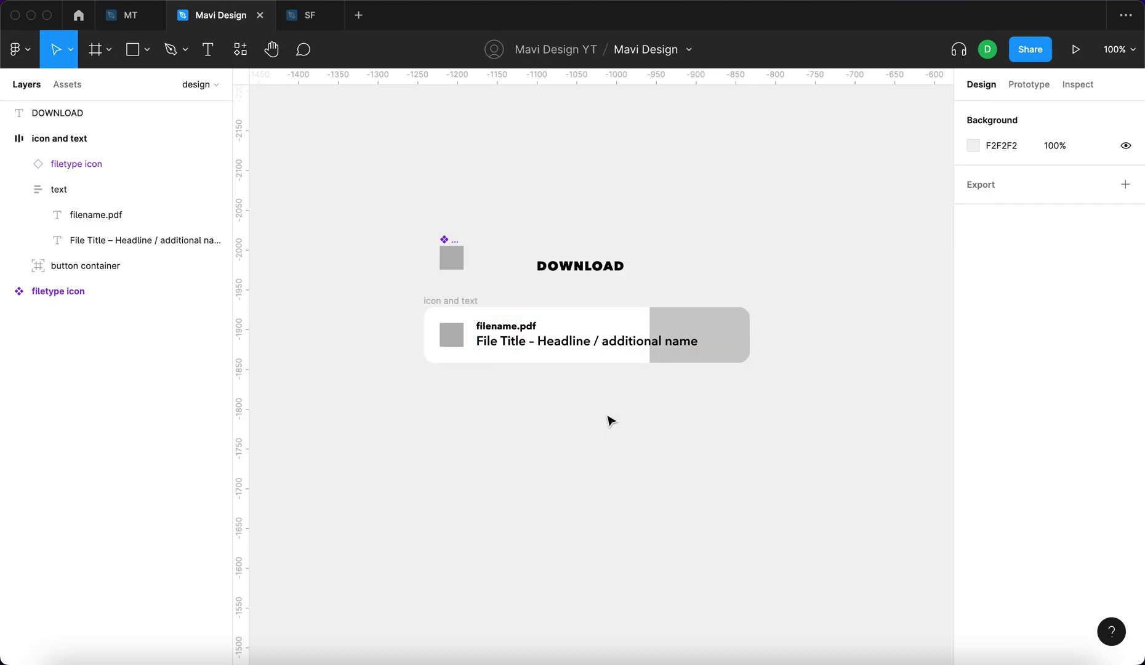
Move the DOWNLOAD text to the right of the card and wrap it in an auto layout frame.
drag(733, 427, 626, 426)
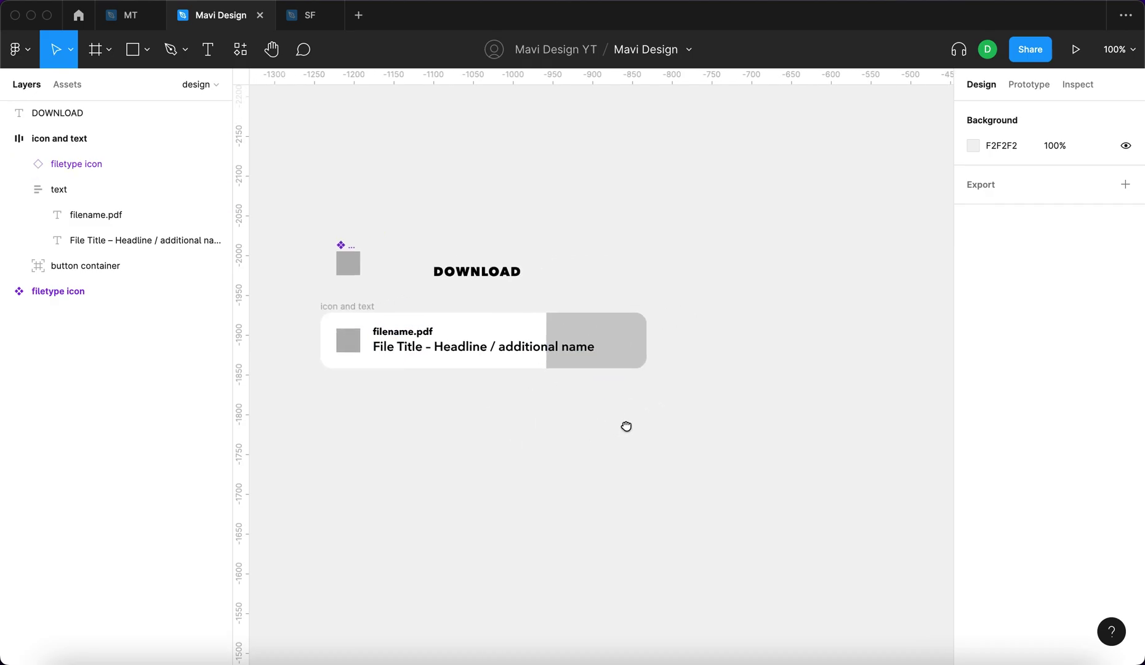
drag(488, 266, 789, 335)
drag(834, 403, 706, 384)
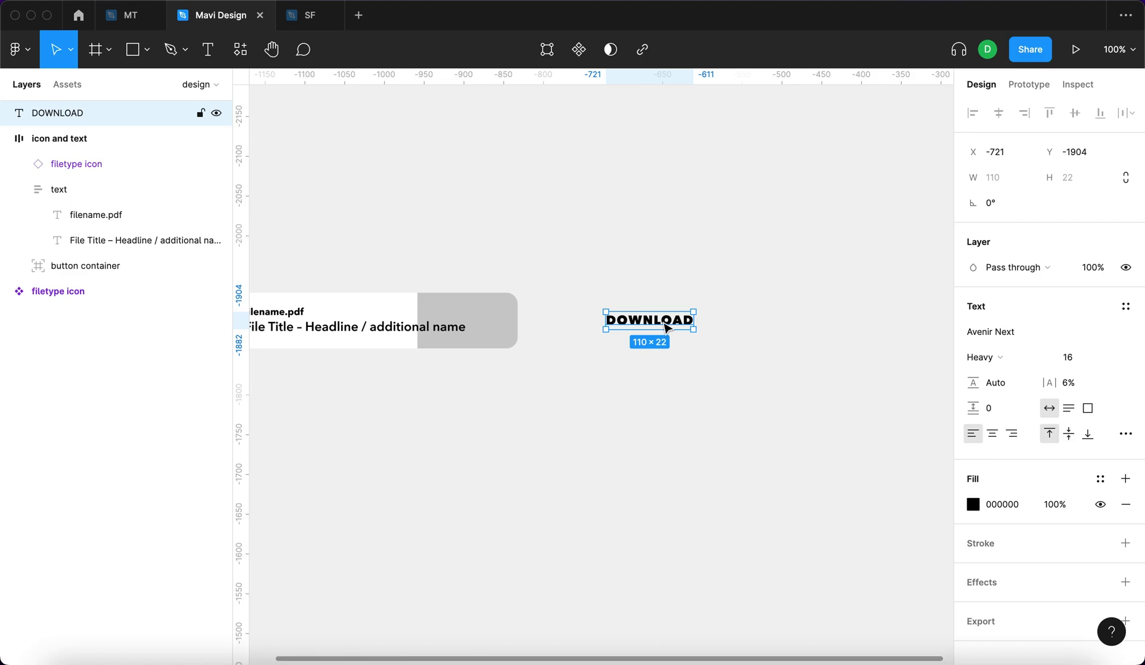
key(shift+a)
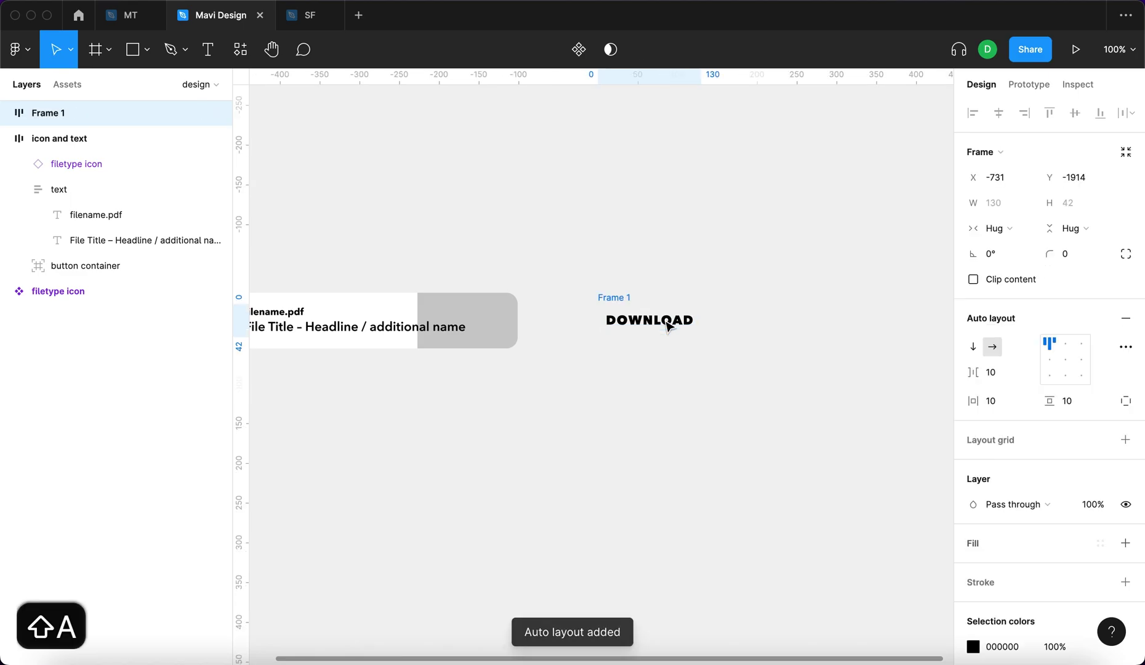
Set the horizontal padding of the frame around the DOWNLOAD text to 16.
click(1011, 401)
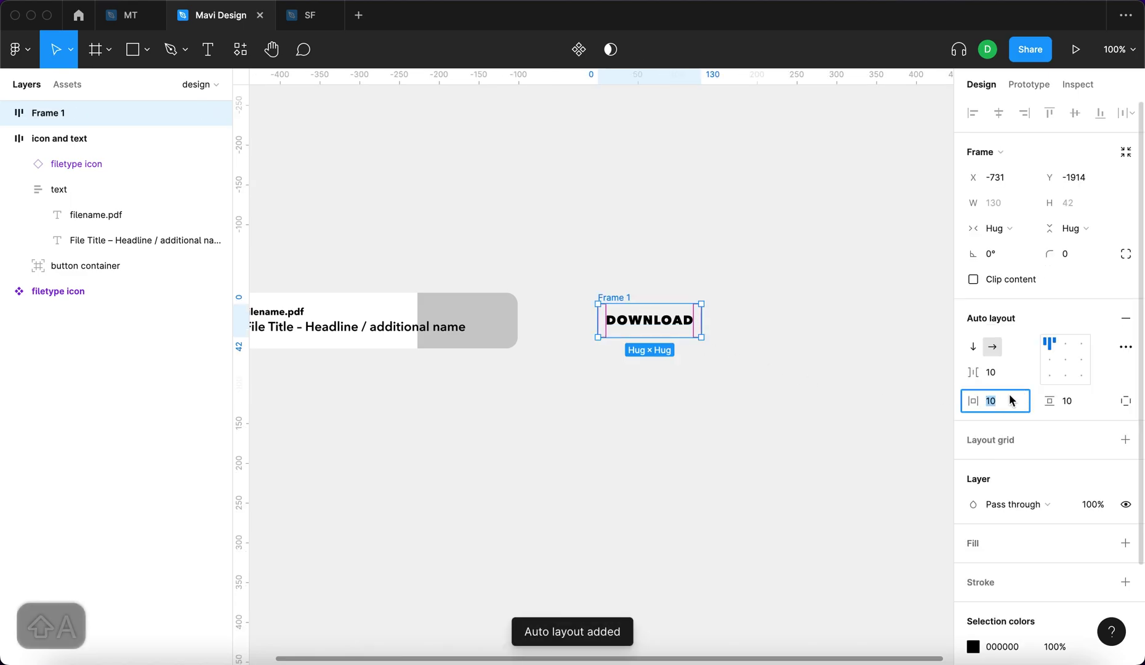
key(Up)
key(Up)
key(Up)
key(Up)
key(Up)
key(Up)
key(Return)
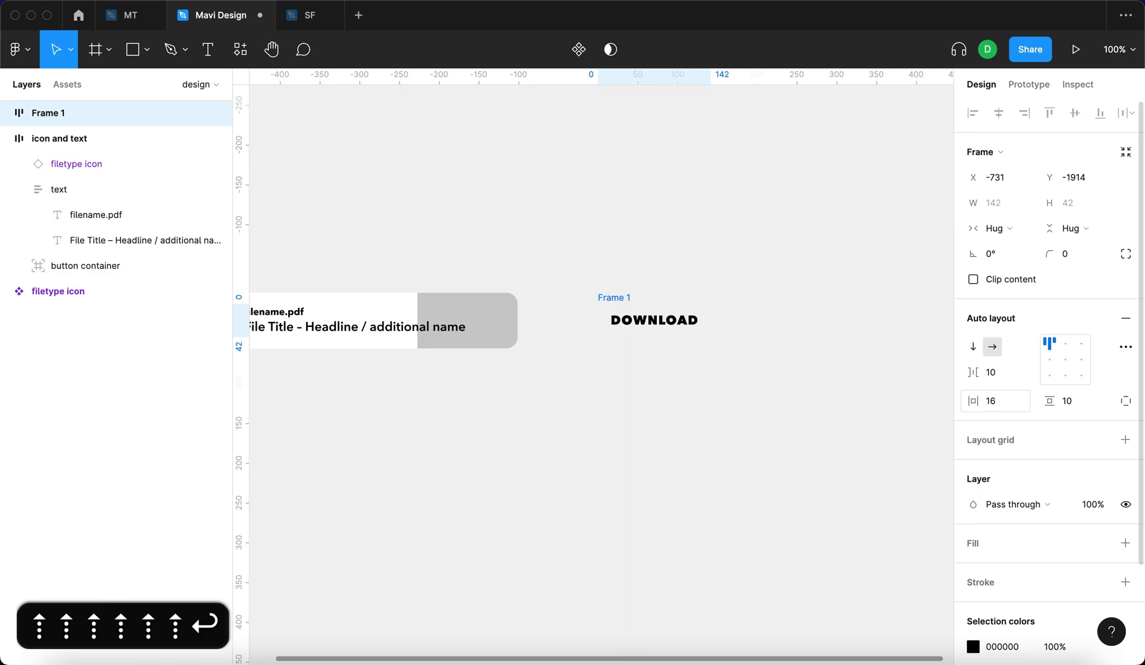
Add a fill to the DOWNLOAD frame and set its color to black, 000000.
click(1125, 543)
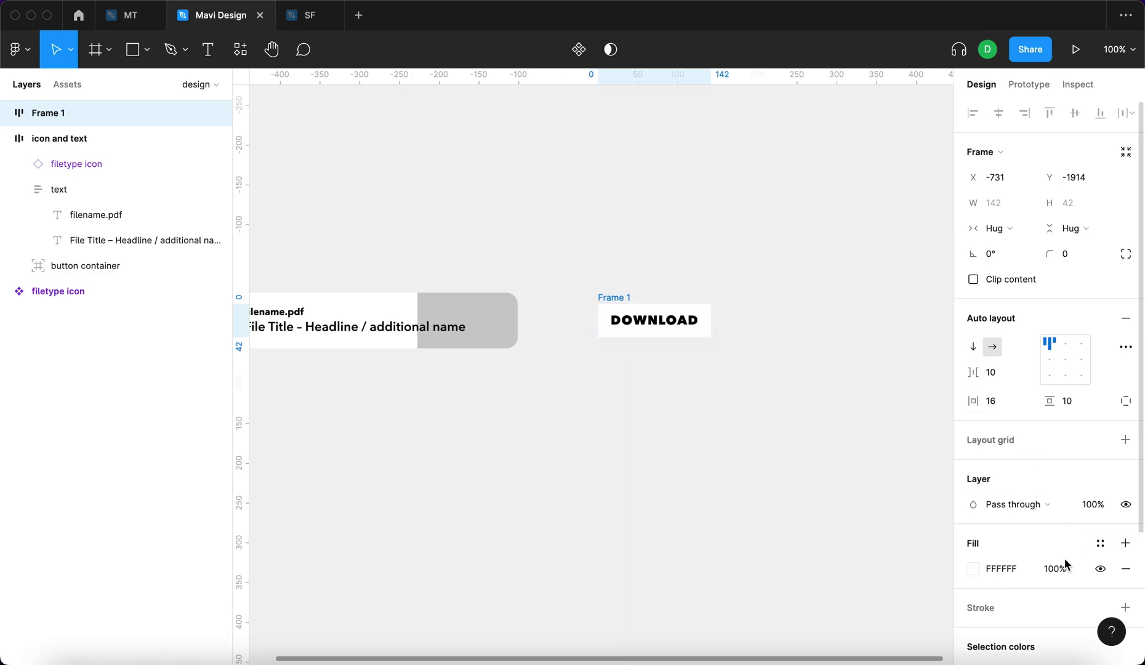
drag(987, 568, 1002, 577)
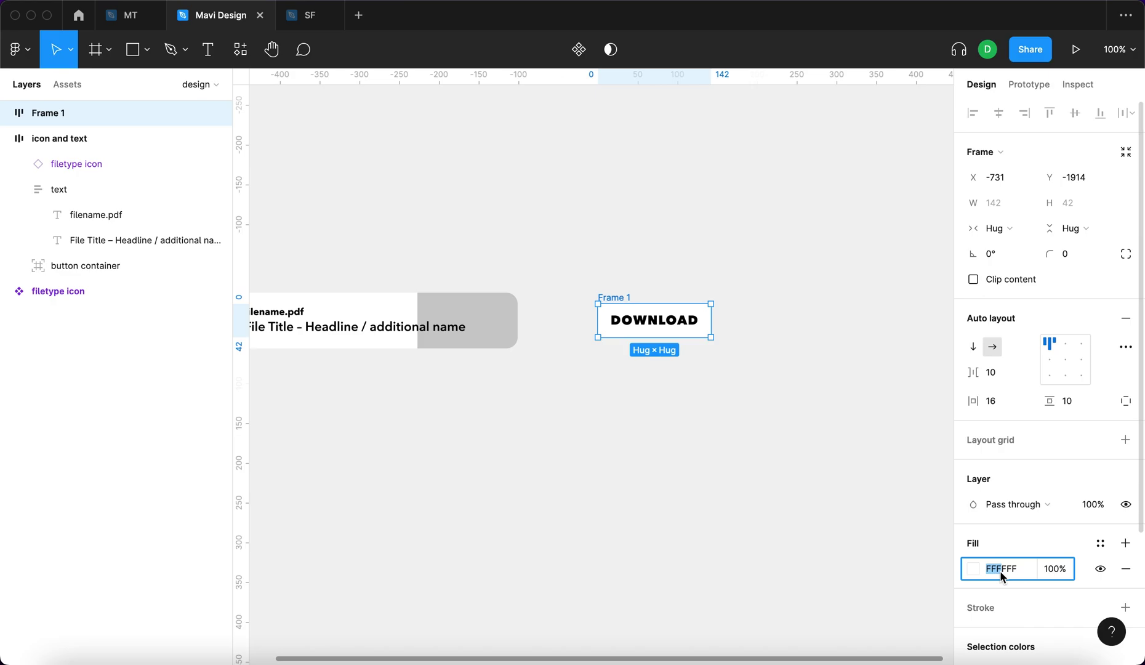
key(super+a)
text(0)
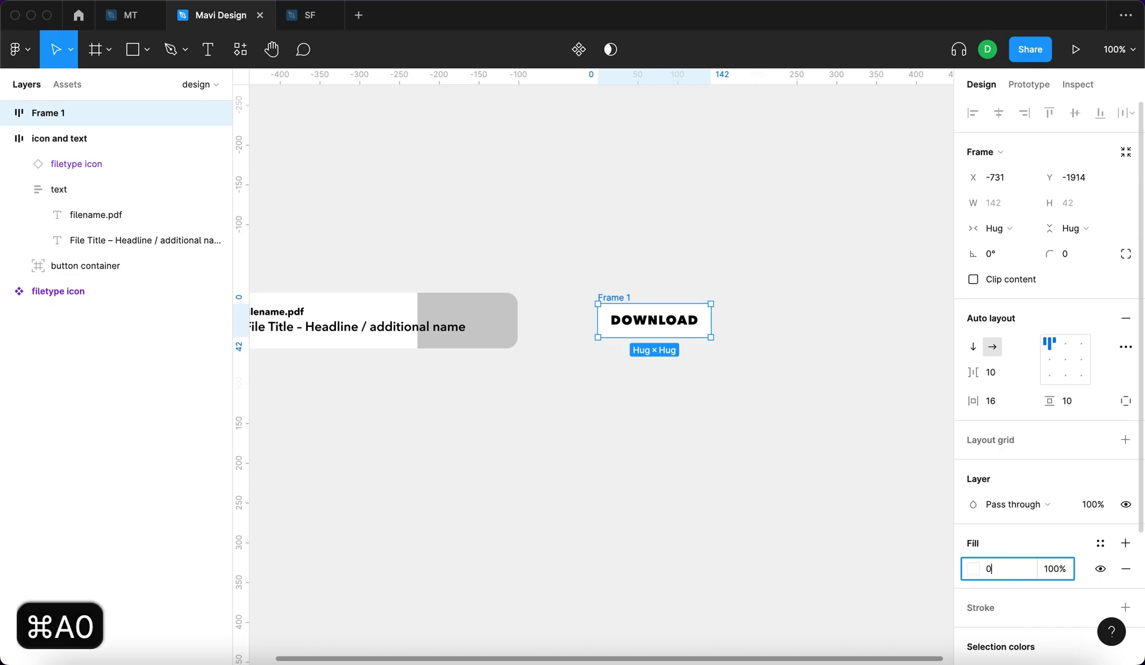
key(Return)
Round the DOWNLOAD frame into a pill shape with a corner radius of 50.
click(1071, 254)
key(shift+Up)
key(shift+Up)
key(shift+Up)
key(shift+Up)
key(shift+Up)
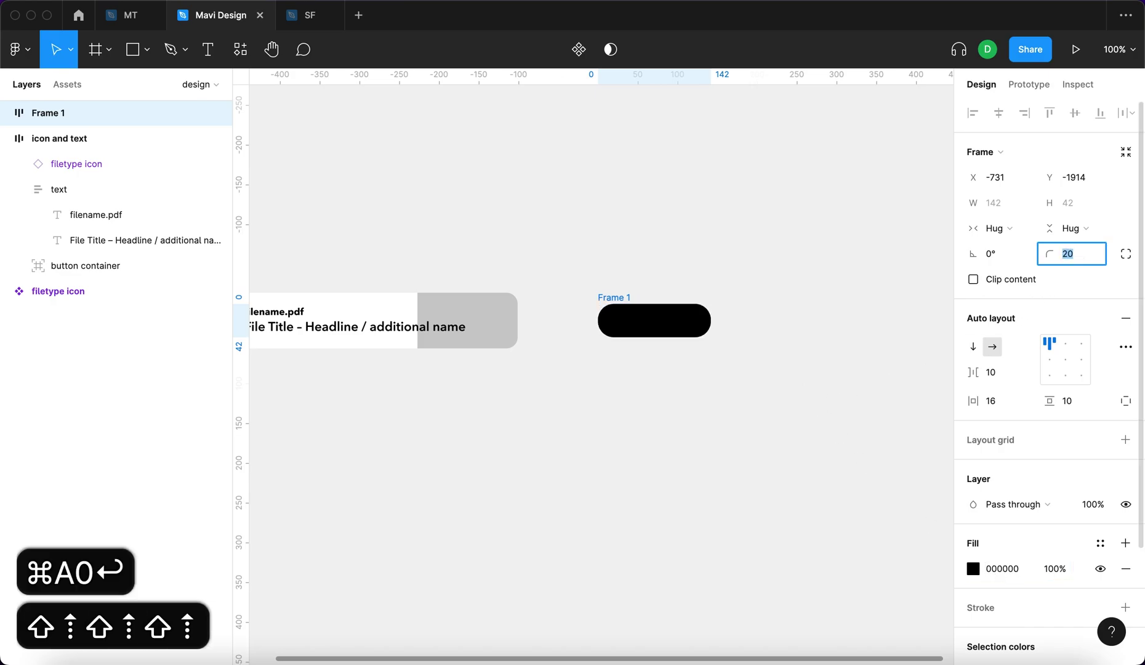
key(Return)
Change the fill color of the DOWNLOAD text inside the black frame to white, FFFFFF.
double_click(681, 321)
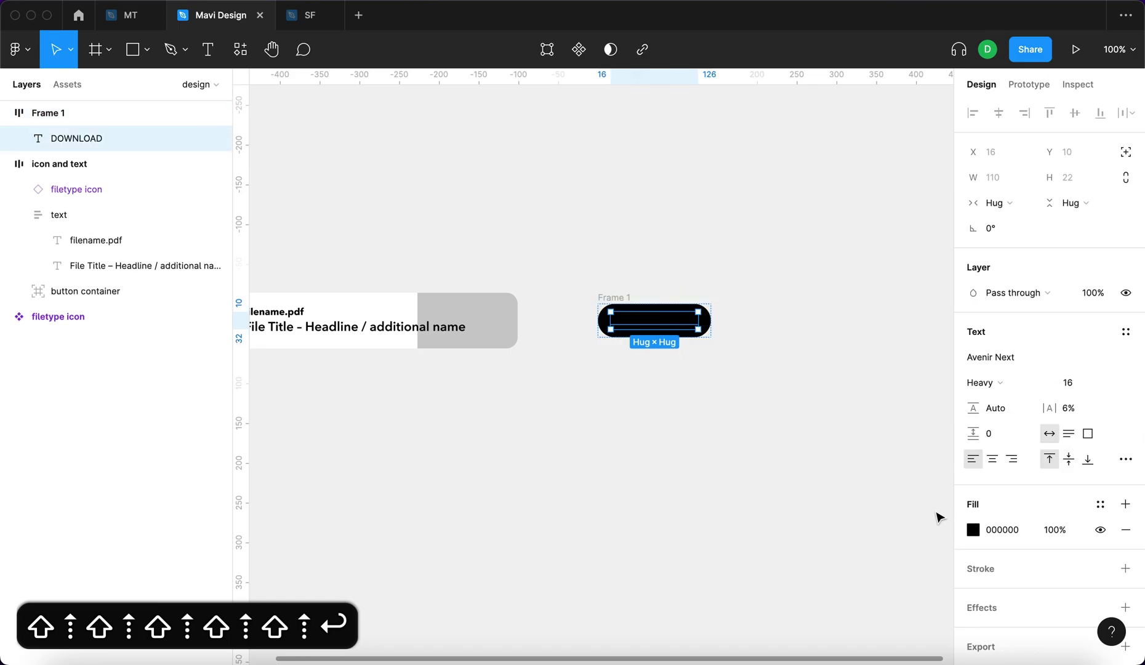
click(972, 529)
click(764, 271)
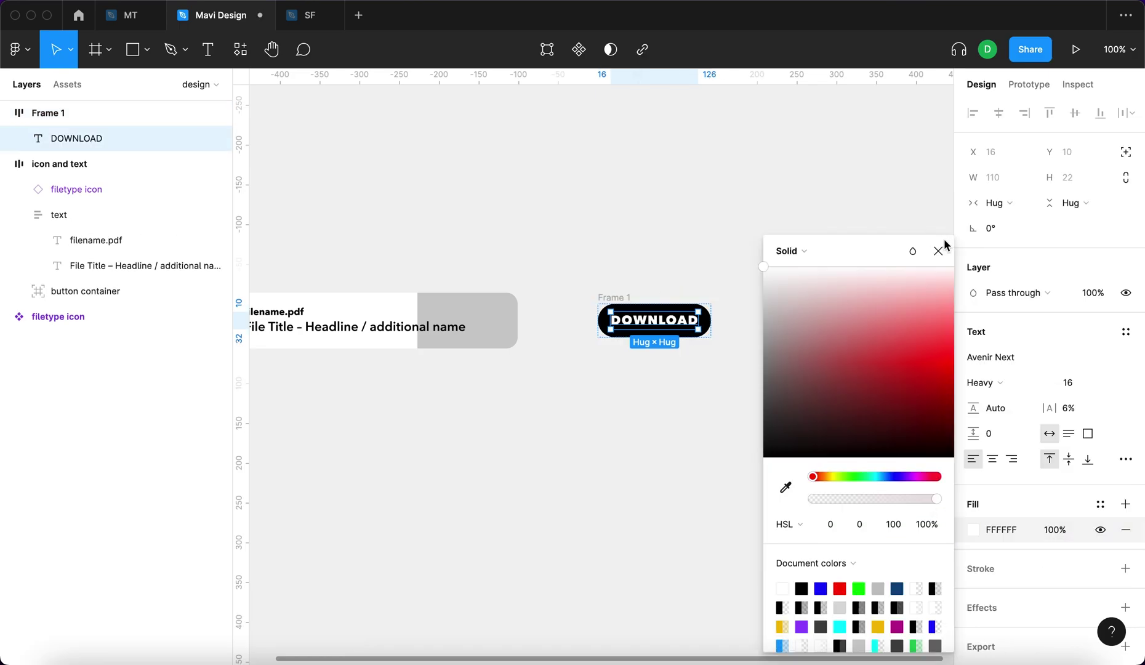
click(939, 250)
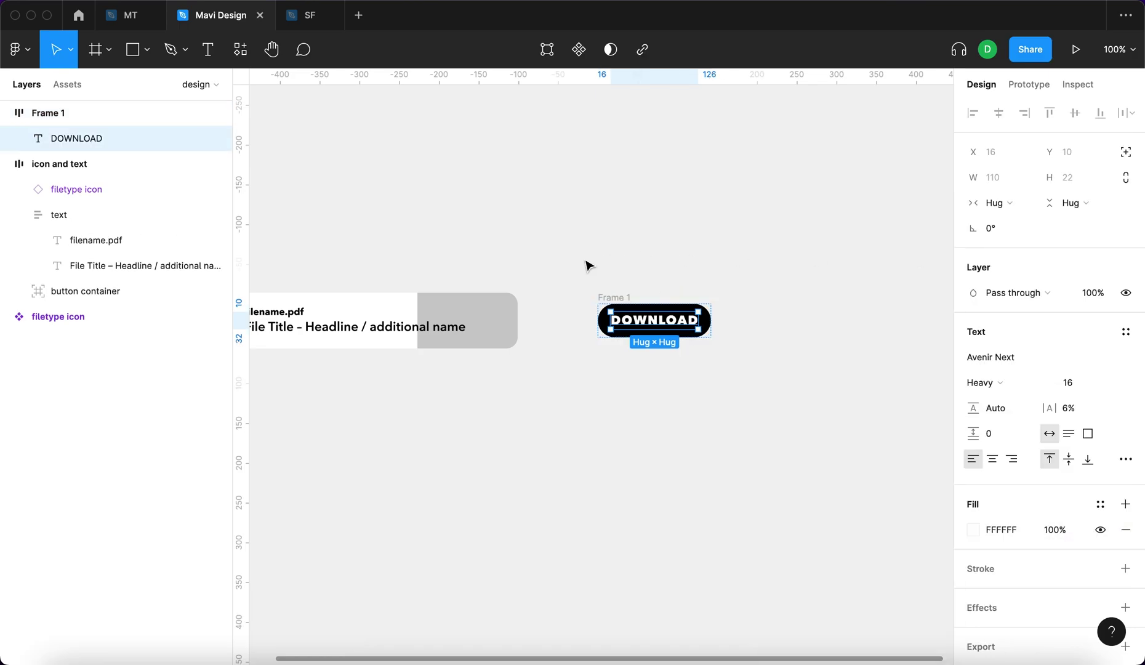
Set the DOWNLOAD frame's horizontal padding to 24 and its vertical padding to 12.
click(615, 297)
click(995, 401)
key(Up)
key(Up)
key(Up)
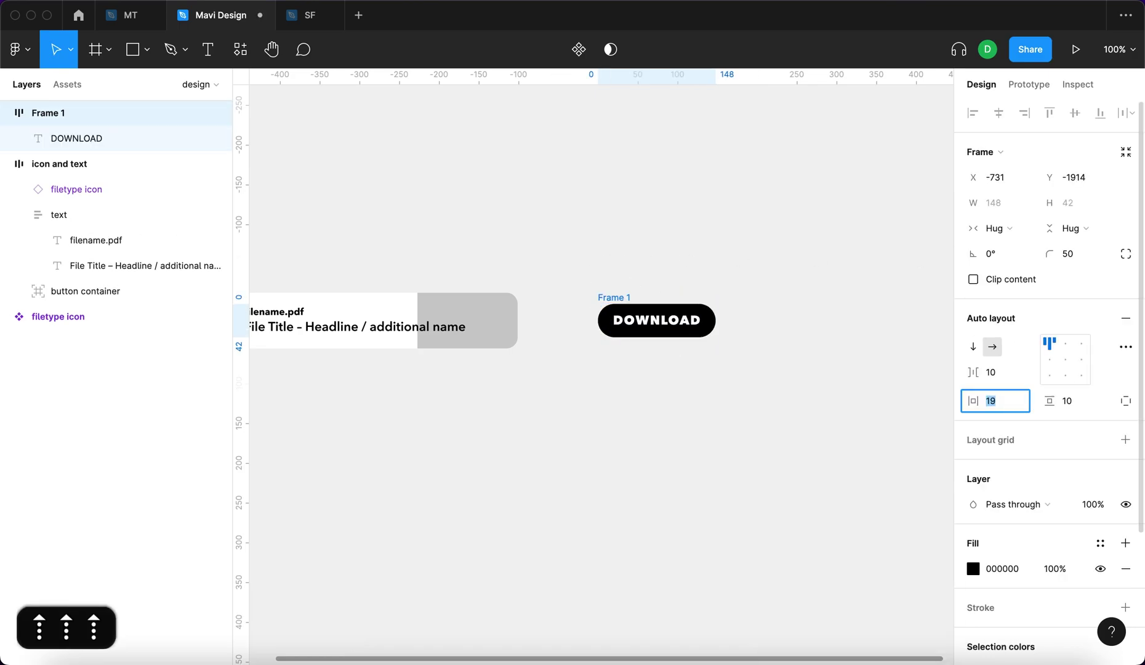
key(Up)
click(1067, 401)
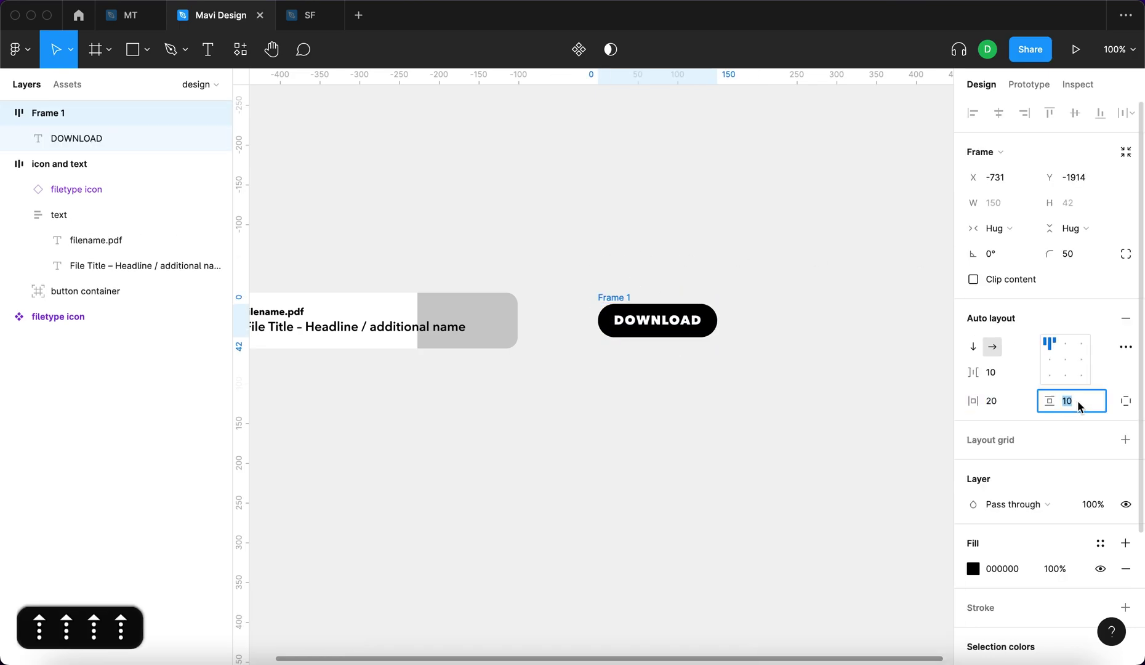
key(Up)
key(Up)
key(Up)
key(Return)
Rename the black DOWNLOAD frame to "button" and deselect it.
key(super+r)
text(button)
key(Return)
key(Escape)
Draw a downward-pointing chevron of about 7 × 3.5 px above the button with the Pen tool.
scroll(641, 333, up, 5)
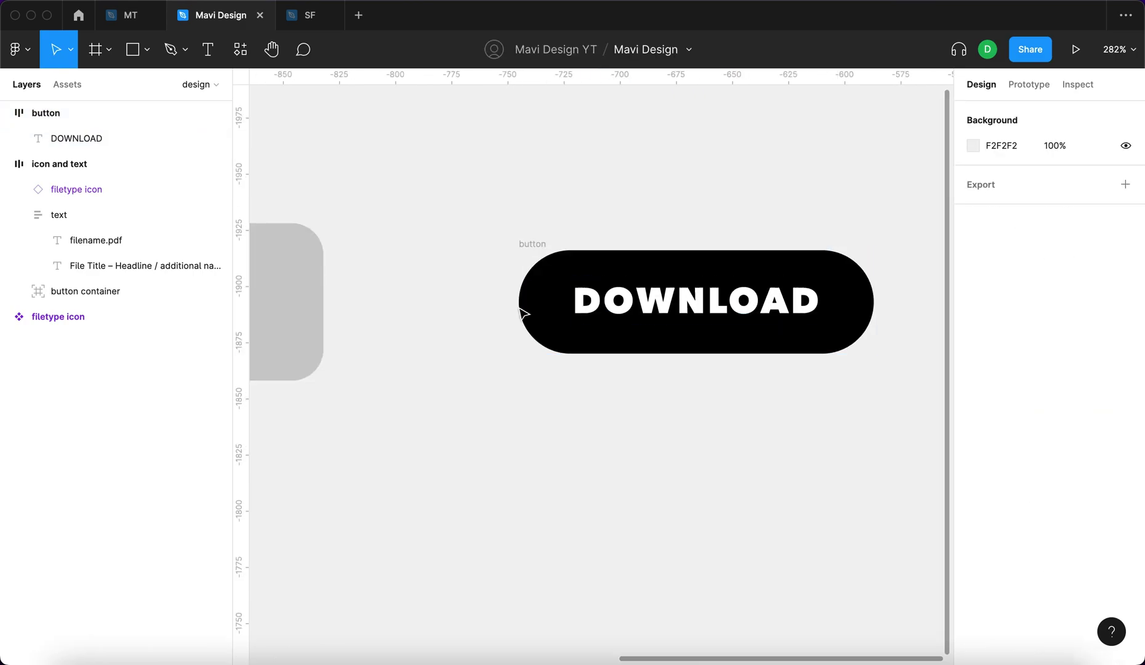
scroll(529, 302, up, 3)
scroll(527, 294, up, 1)
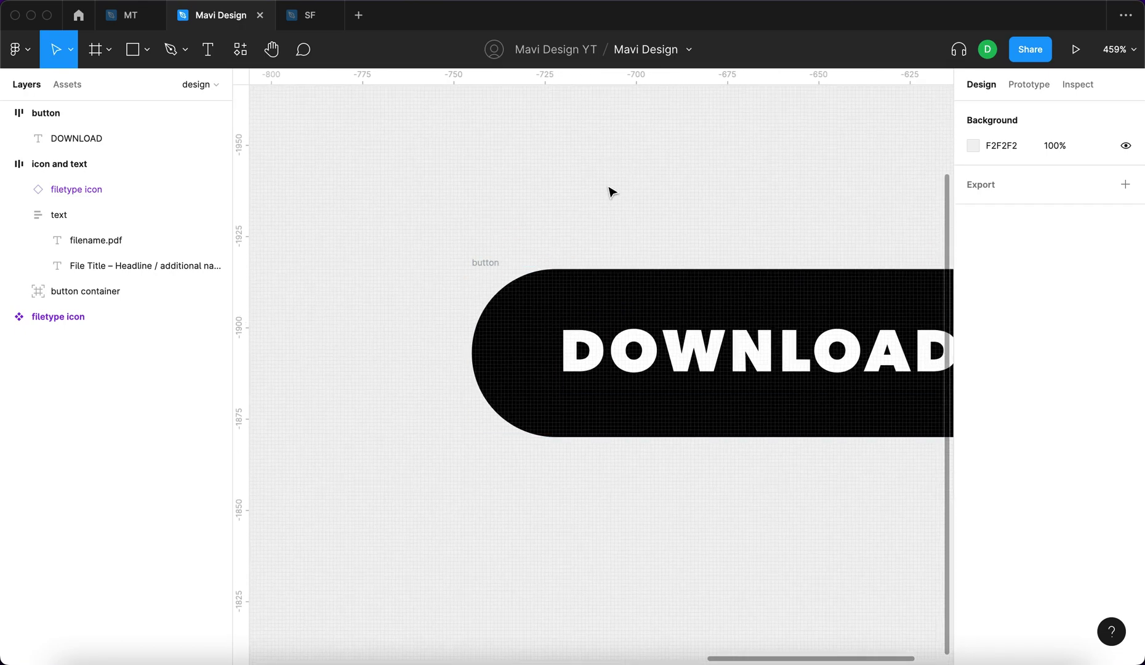
key(p)
click(530, 188)
click(542, 202)
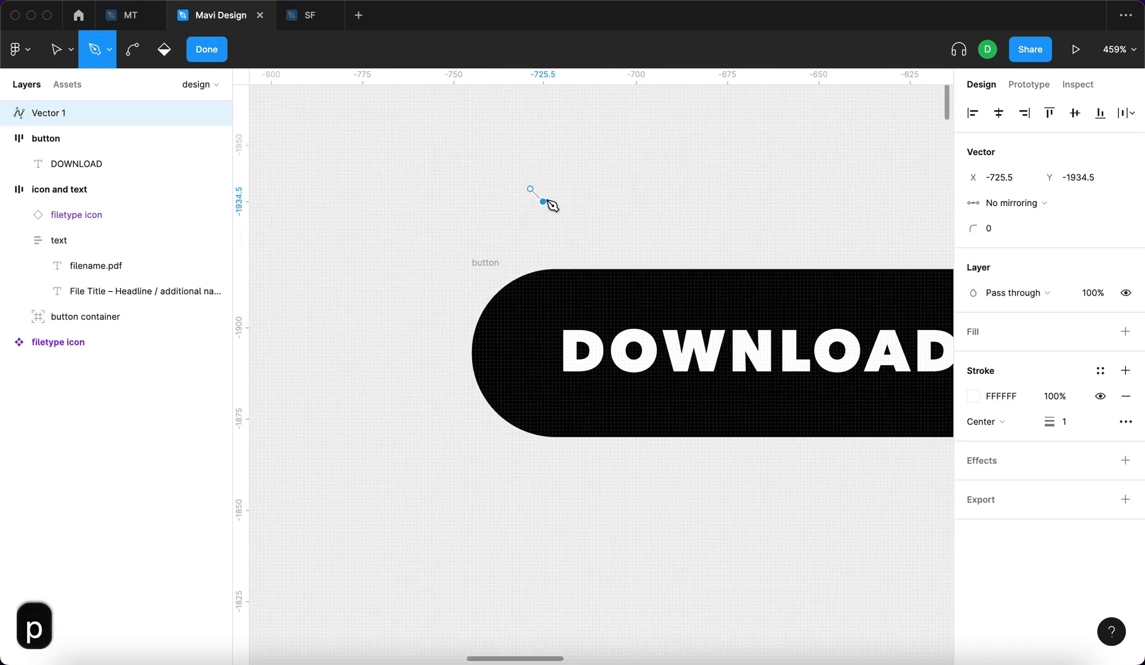
click(556, 189)
key(Return)
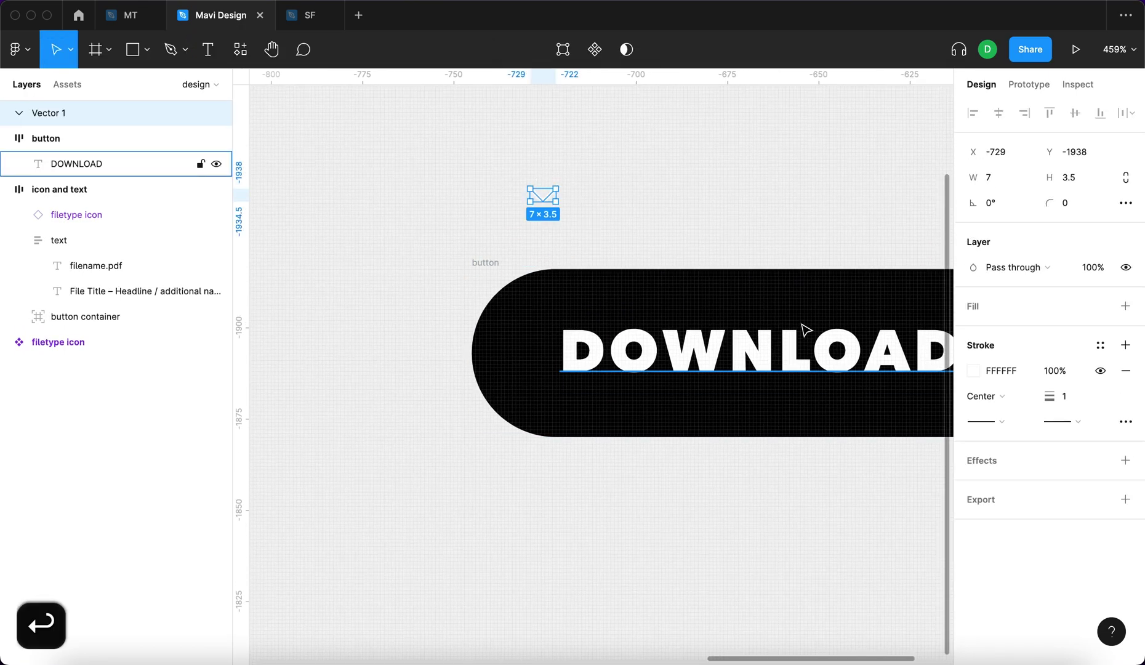
Set the chevron's stroke weight to 3.
click(1078, 396)
key(Up)
key(Up)
key(Return)
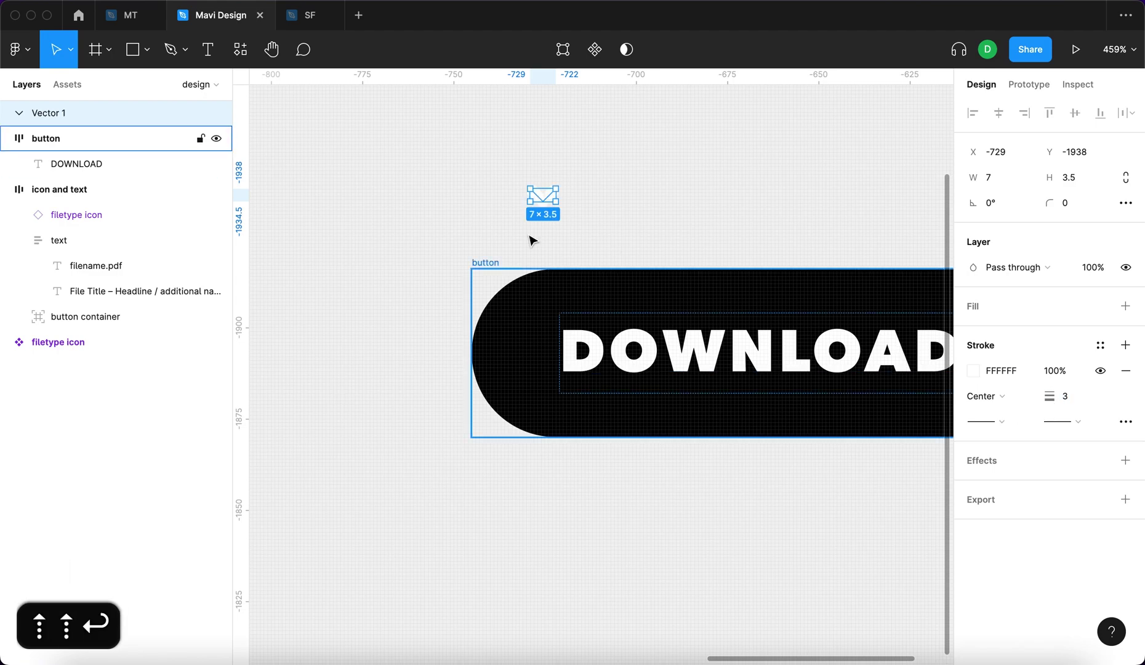
Draw a vertical arrow shaft about 7.5 px long with the Pen tool, rising from the chevron's tip.
scroll(557, 246, up, 5)
key(p)
click(555, 304)
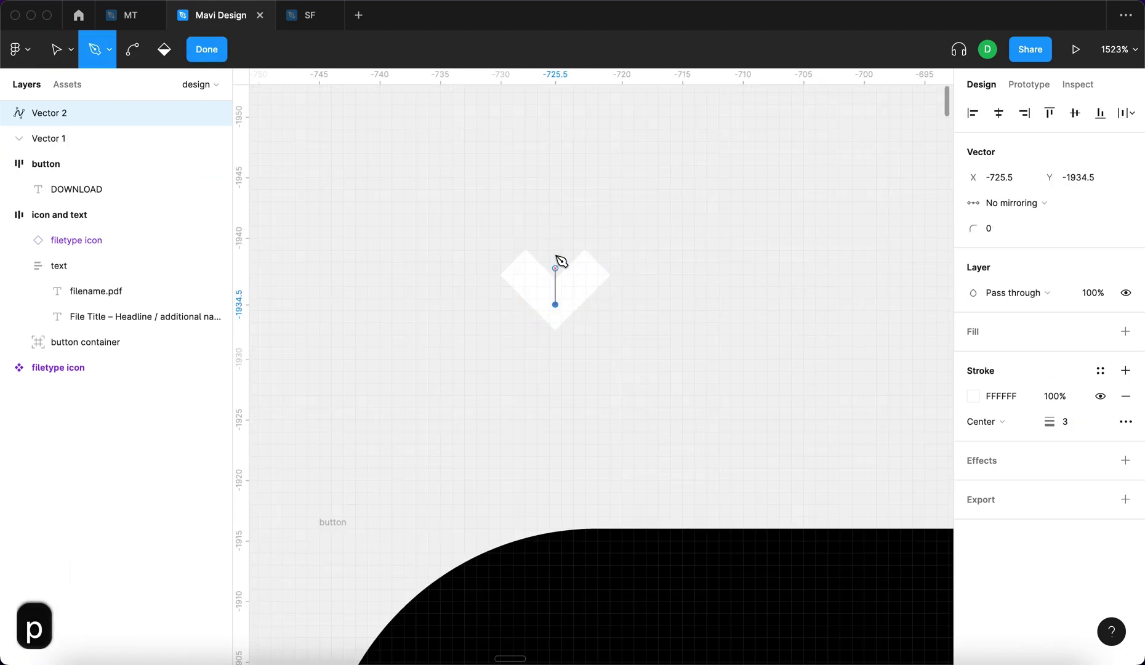
click(554, 213)
key(Return)
Widen the arrowhead to about 11 px and raise the top end of the shaft by 3 px.
click(585, 271)
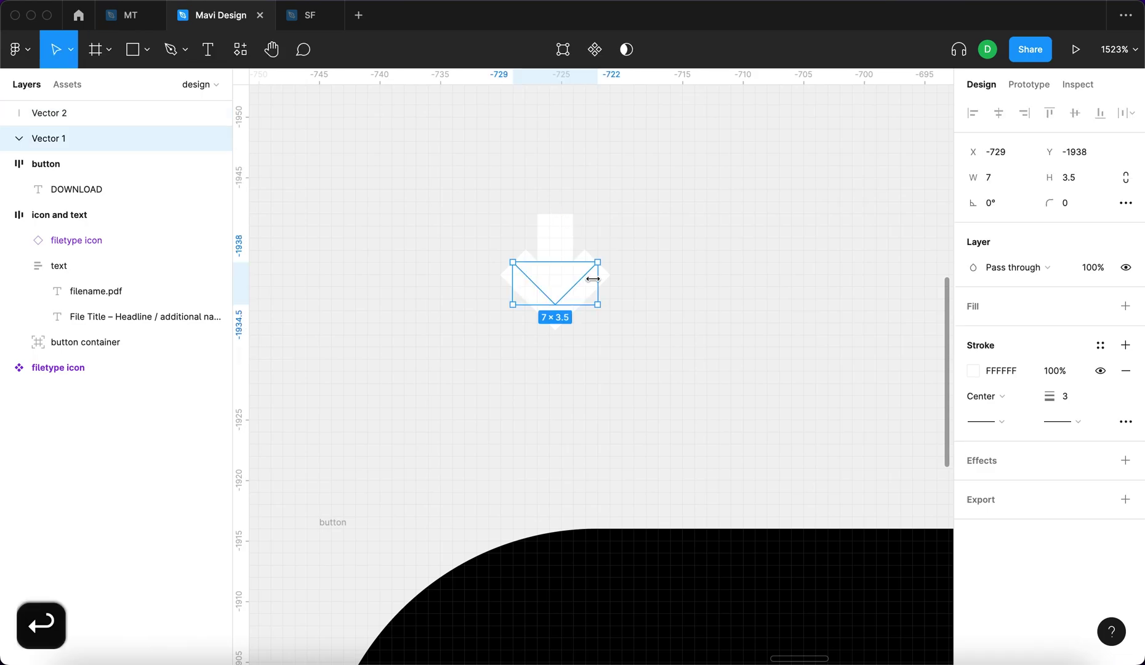
drag(598, 278, 621, 278)
double_click(555, 214)
key(Up)
key(Up)
key(Up)
key(Return)
click(696, 295)
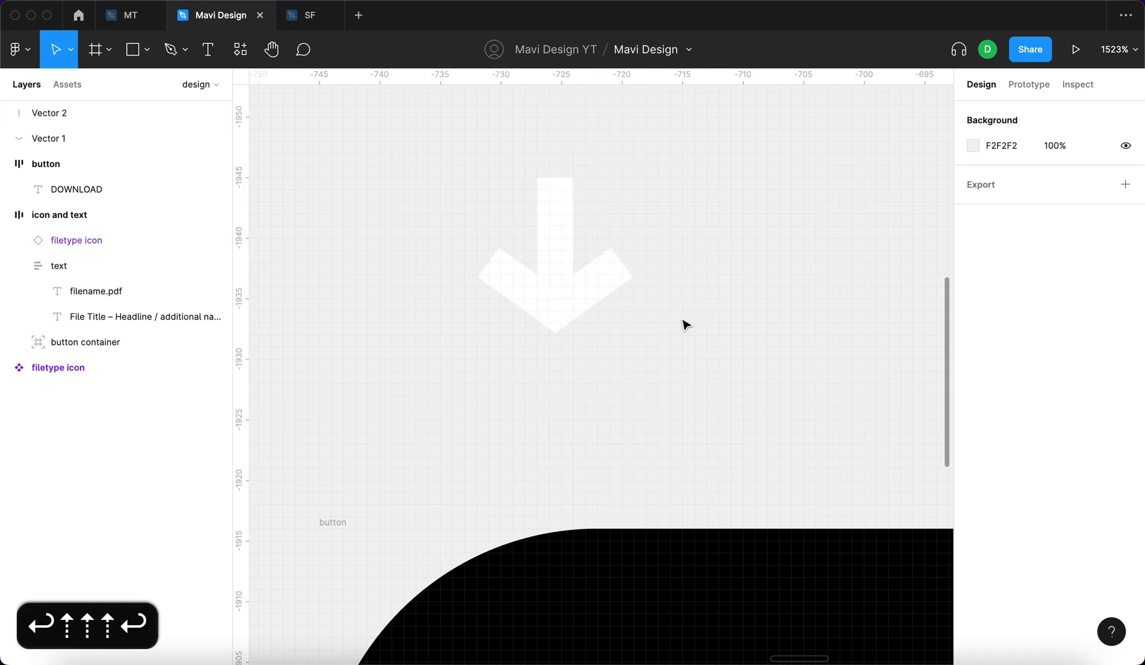
Draw a U-shaped tray of about 16 × 4 px below the arrow with the Pen tool.
key(p)
click(670, 310)
click(670, 359)
click(513, 359)
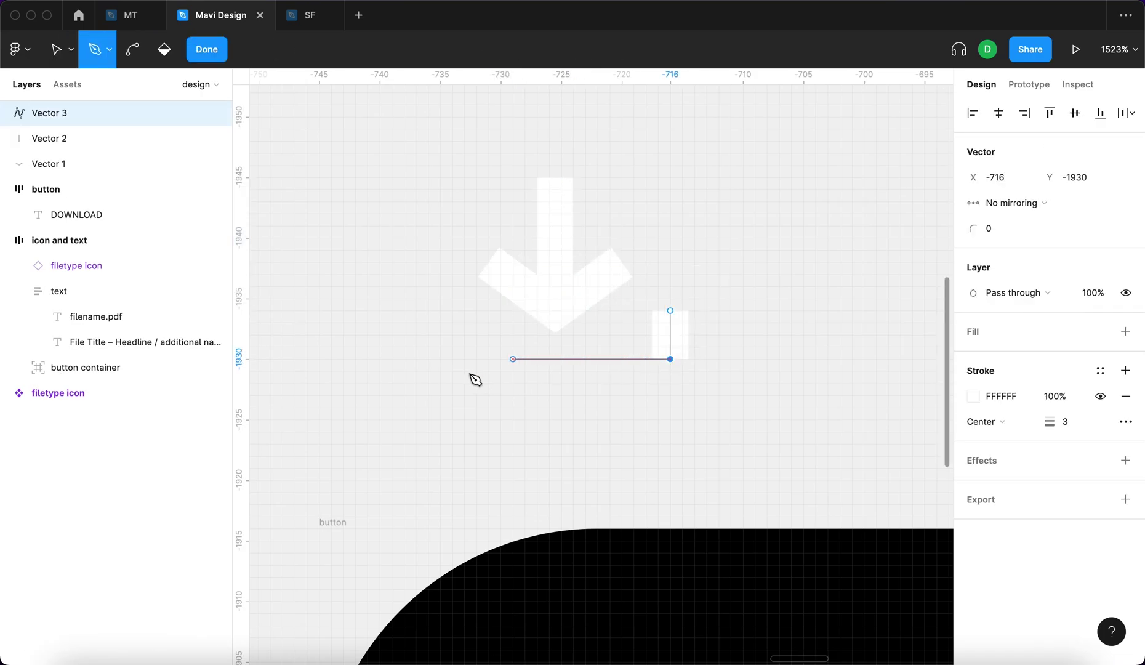
click(477, 360)
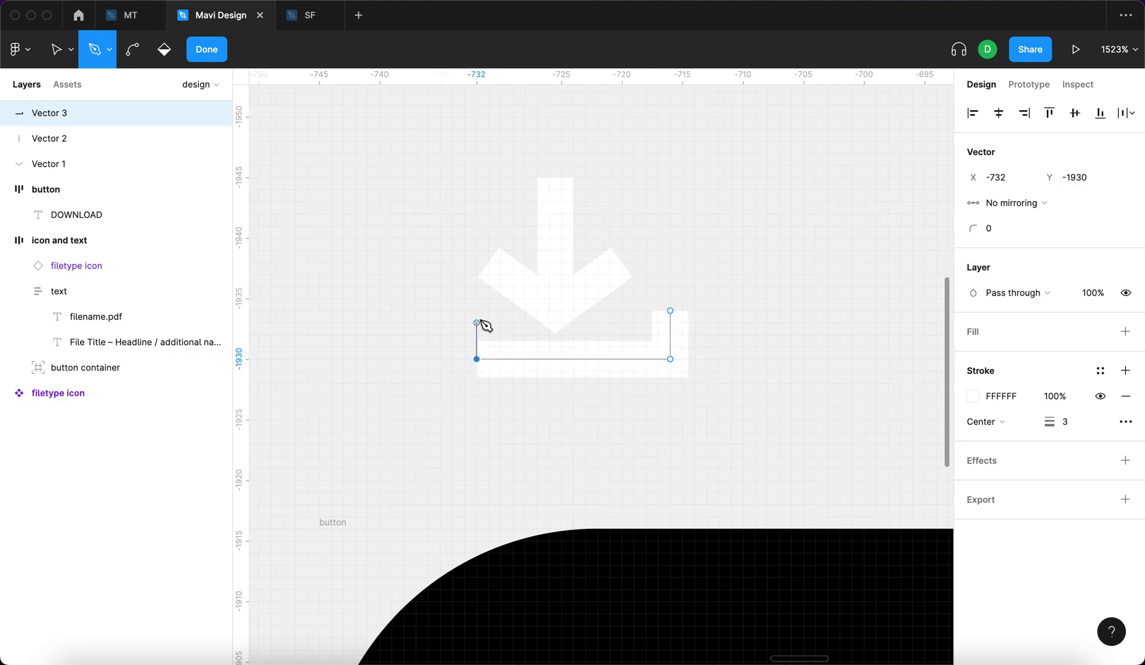
click(480, 314)
click(769, 307)
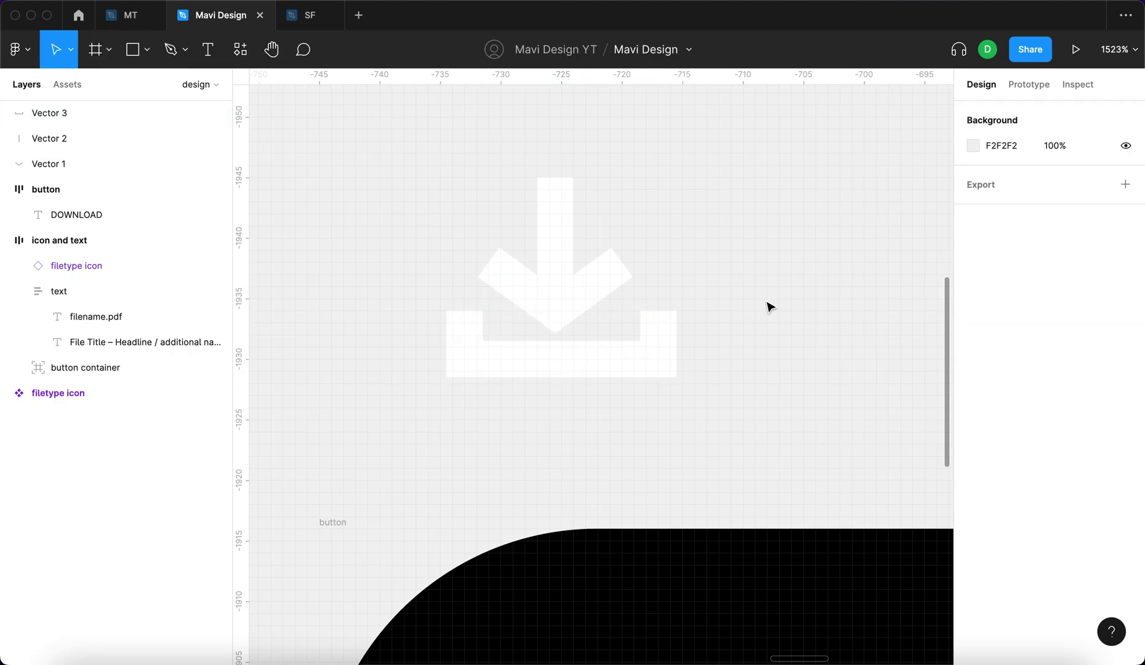
Set the tray's width to 15 and move it 2 px down.
click(632, 360)
click(1002, 177)
key(Down)
key(Return)
key(Down)
key(Down)
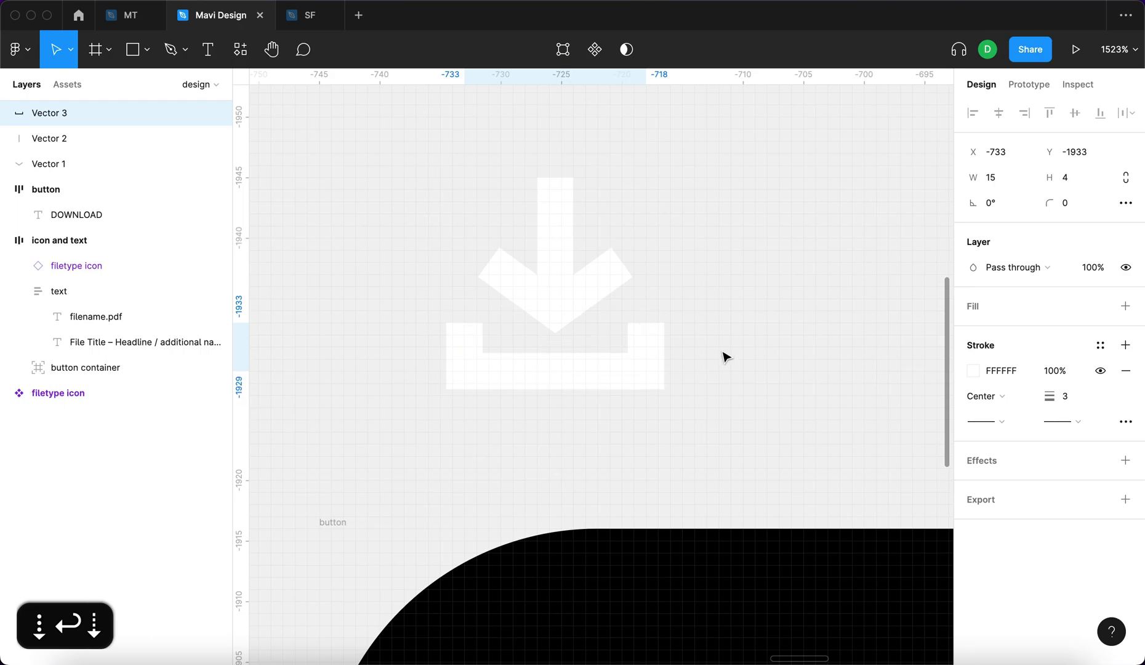
Raise the tray's two upper end points by 1 px so its sides get taller.
key(Return)
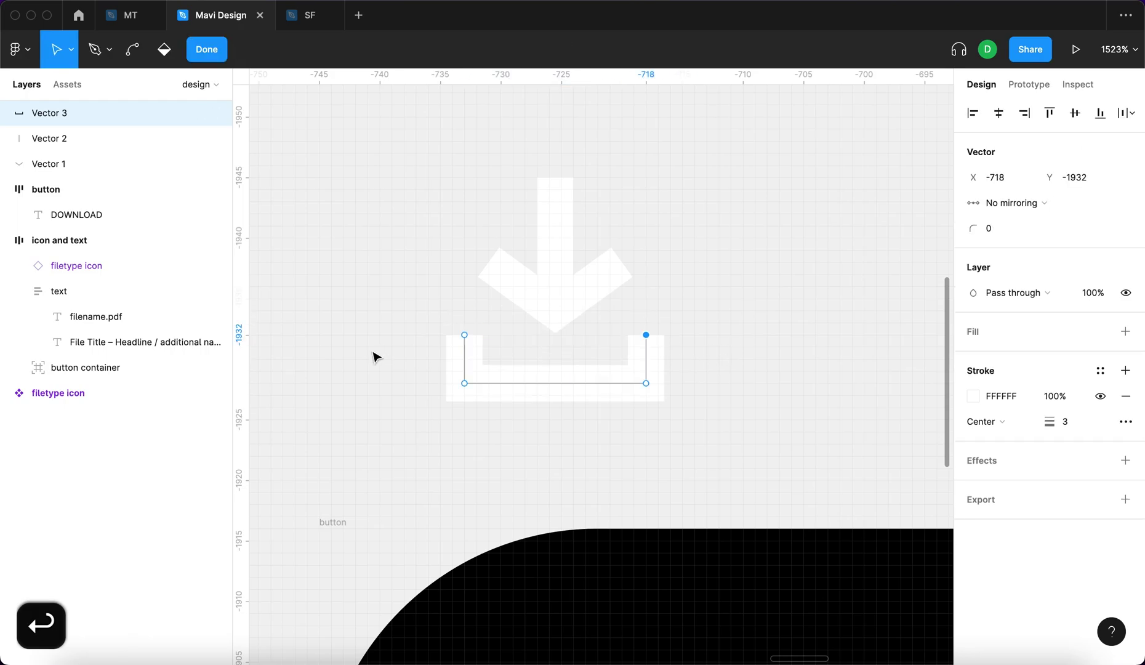
shift+click(463, 336)
key(Up)
key(Return)
click(744, 299)
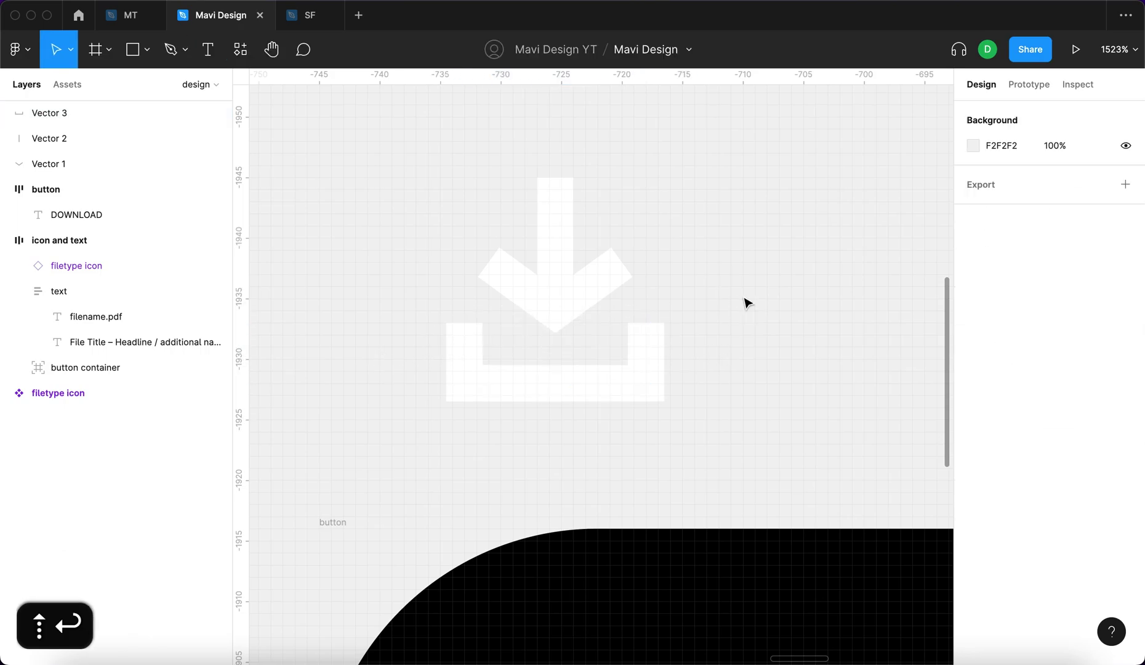
Group the three arrow and tray vectors and paste a copy of the group into the button frame.
scroll(744, 299, down, 5)
scroll(746, 301, up, 5)
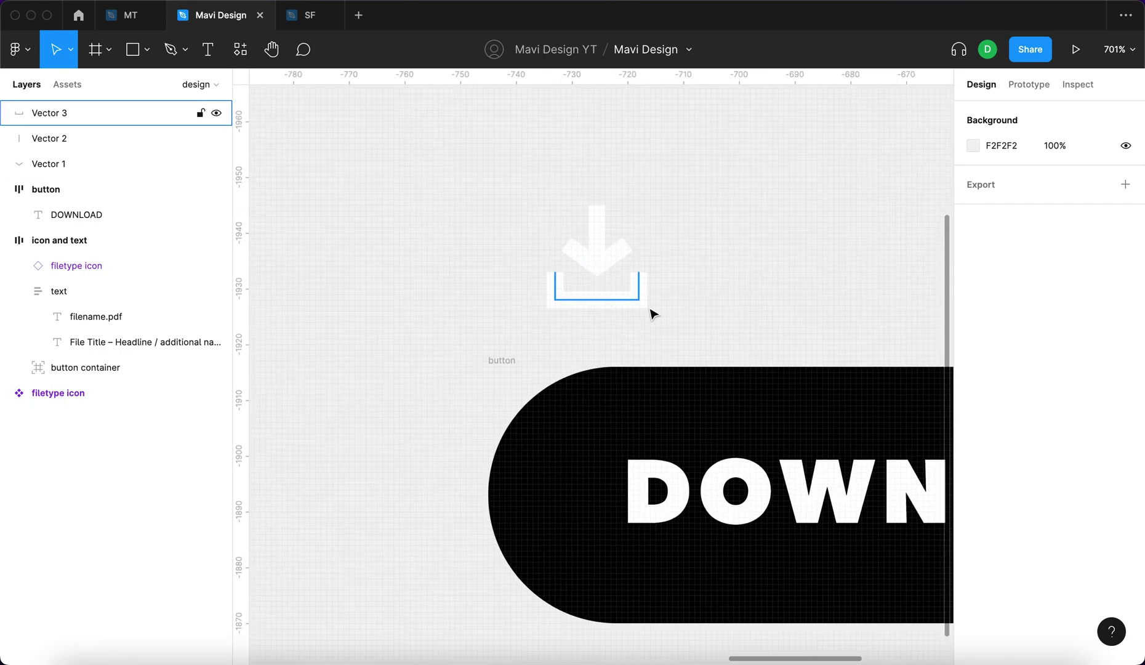
drag(679, 324, 539, 203)
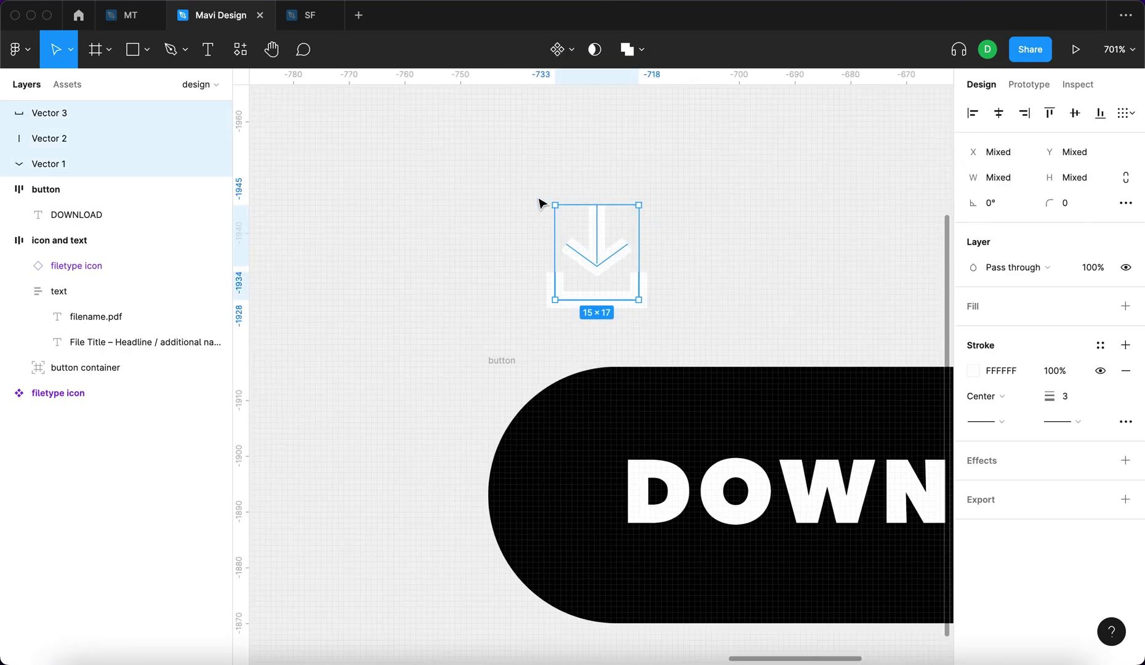
key(super+g)
key(super+c)
click(623, 436)
key(super+v)
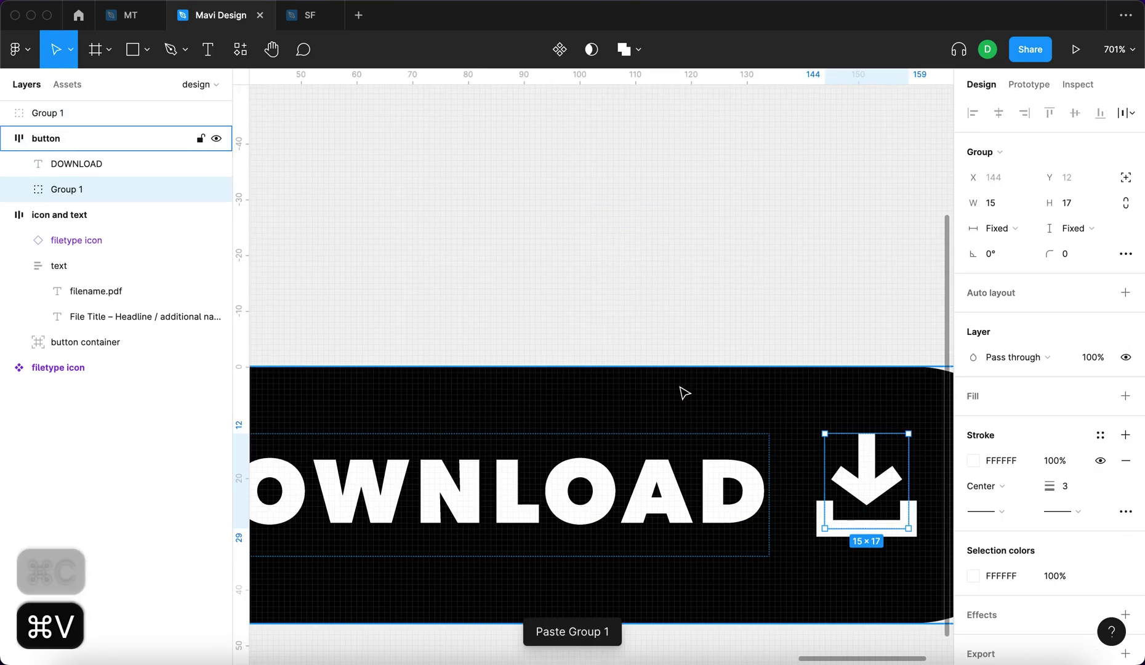
Reorder the pasted download icon so it sits before the DOWNLOAD text in the button.
scroll(695, 391, down, 3)
key(super+bracketleft)
scroll(737, 329, down, 3)
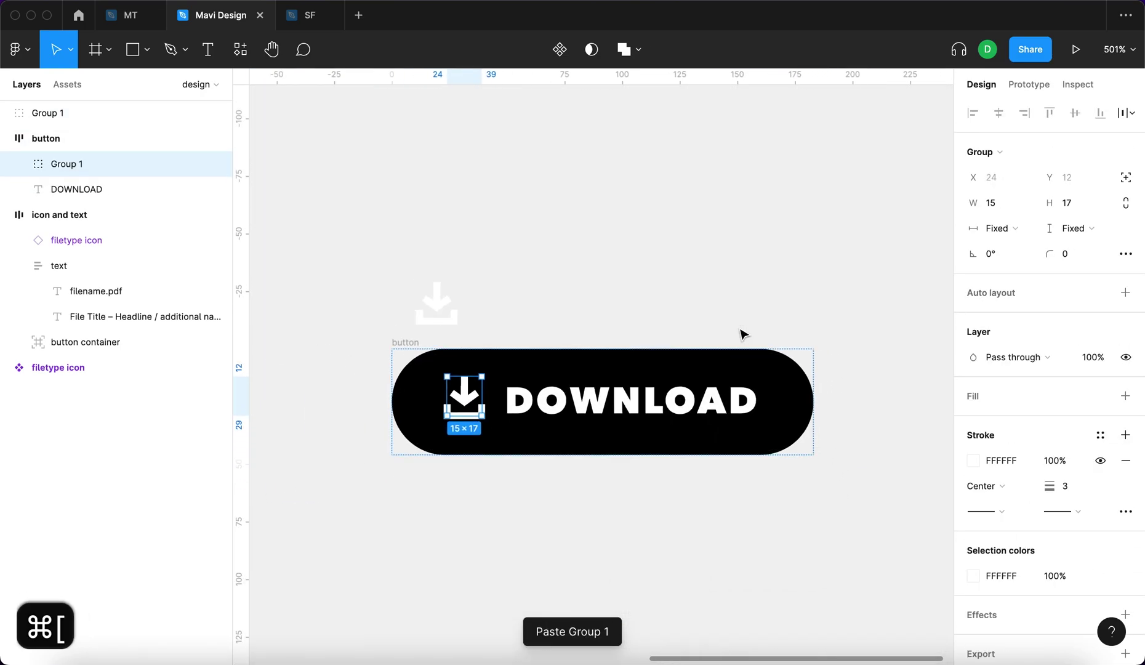
click(729, 322)
key(super+0)
Try shifting the top point of the arrow shaft up and down within the button's download icon.
scroll(475, 419, up, 6)
double_click(486, 374)
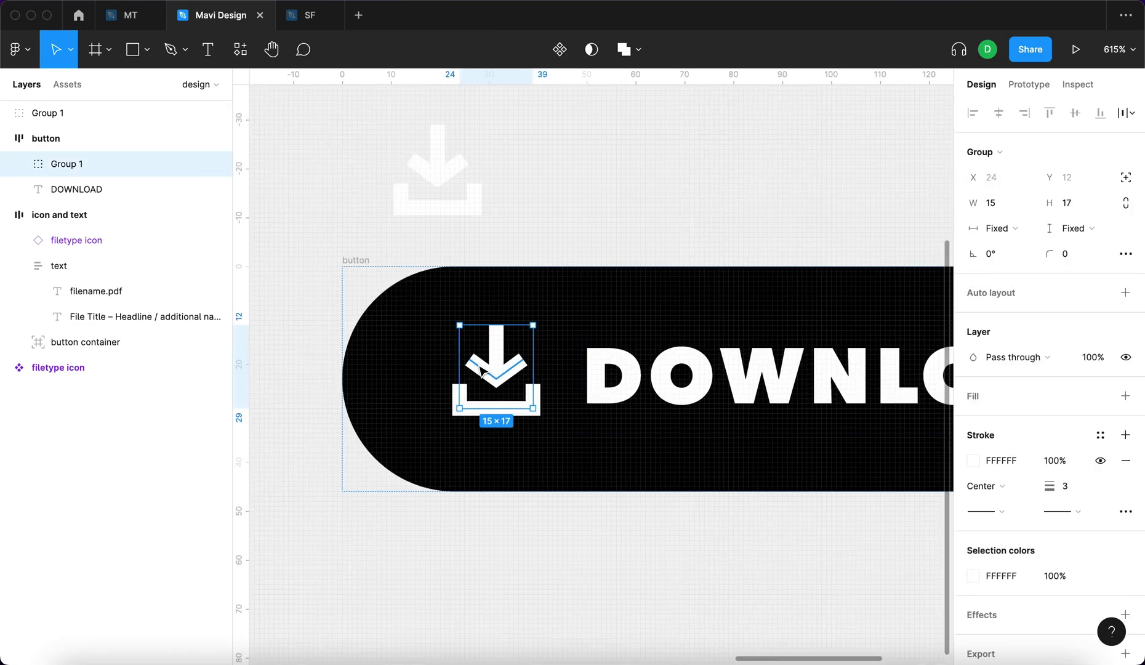
scroll(497, 356, up, 3)
drag(497, 357, 497, 353)
click(495, 332)
key(Return)
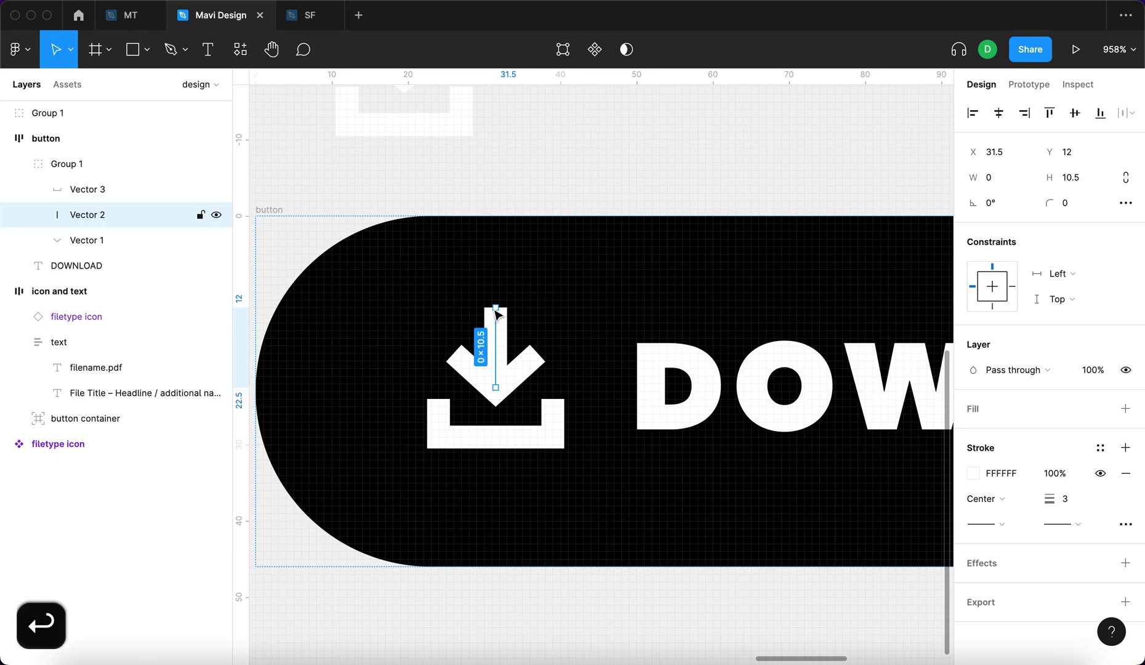
click(496, 308)
key(Down)
key(Up)
key(Up)
key(Up)
key(Up)
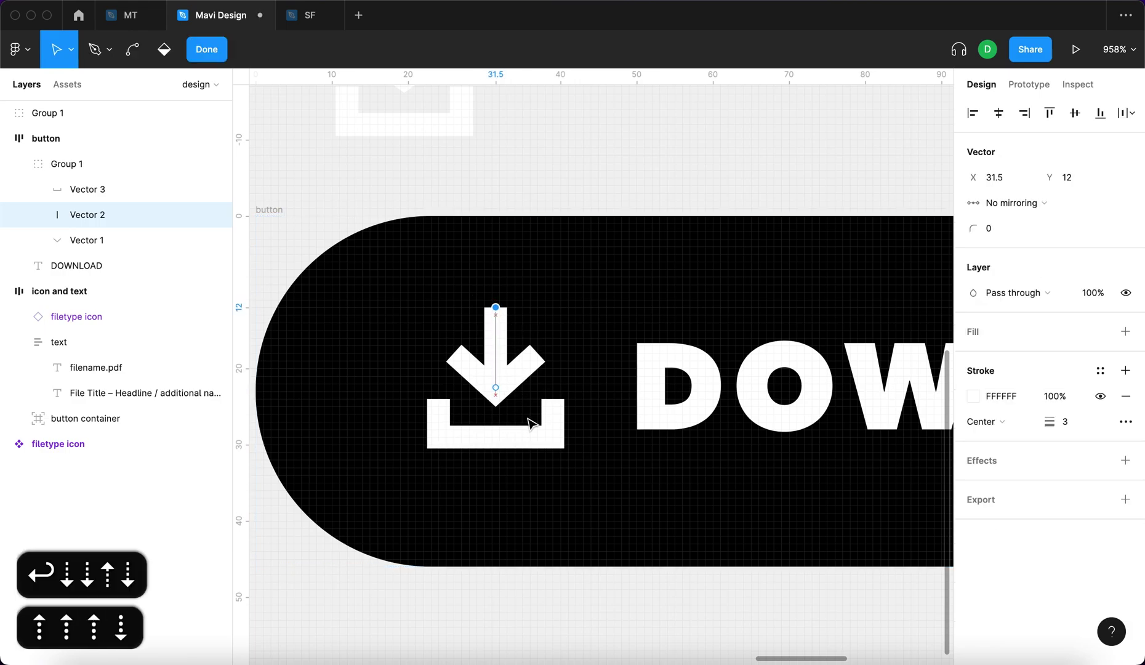
key(shift+Return)
Try top-left against left-centre alignment for the icon and text inside the button's auto layout.
click(670, 427)
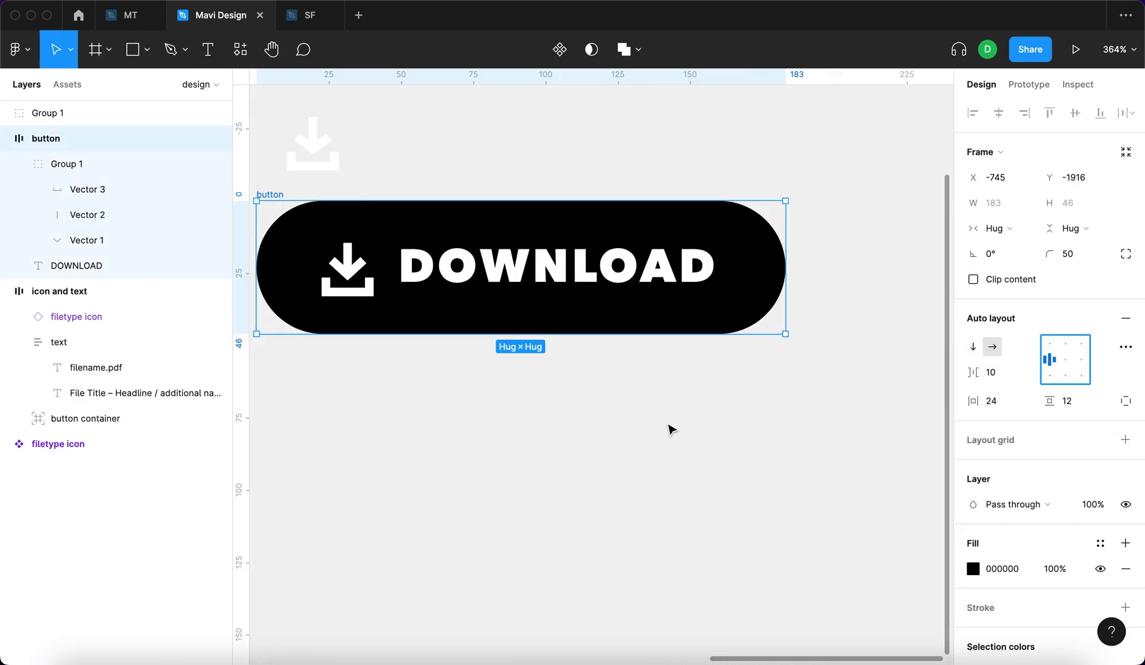
click(557, 265)
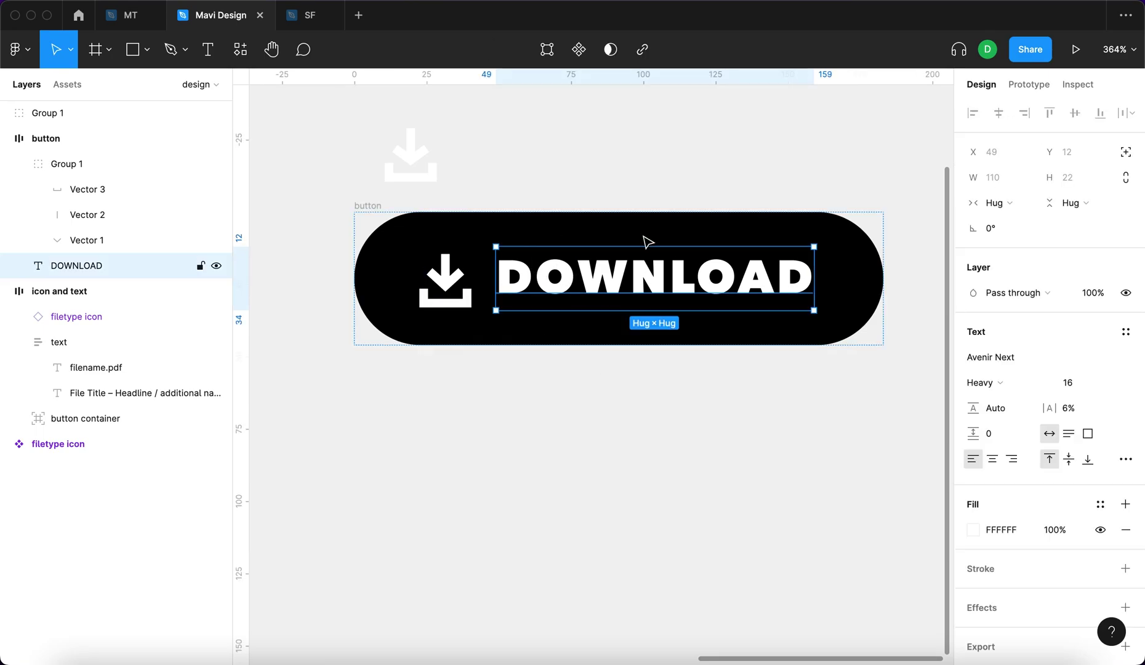
click(846, 324)
click(1048, 348)
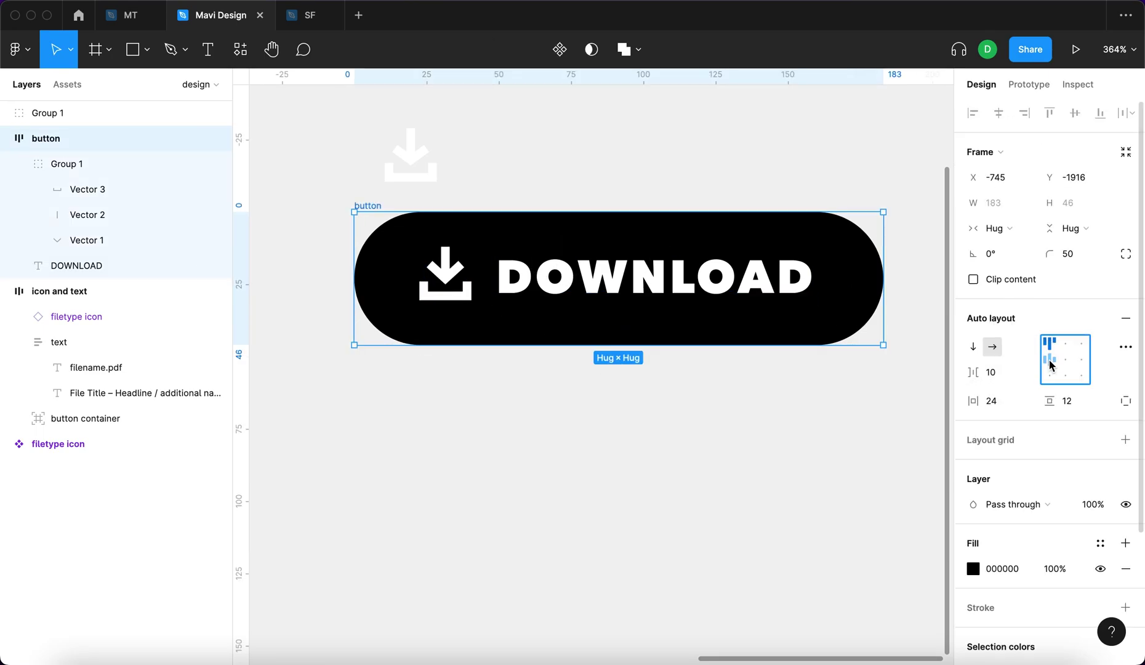
click(1049, 361)
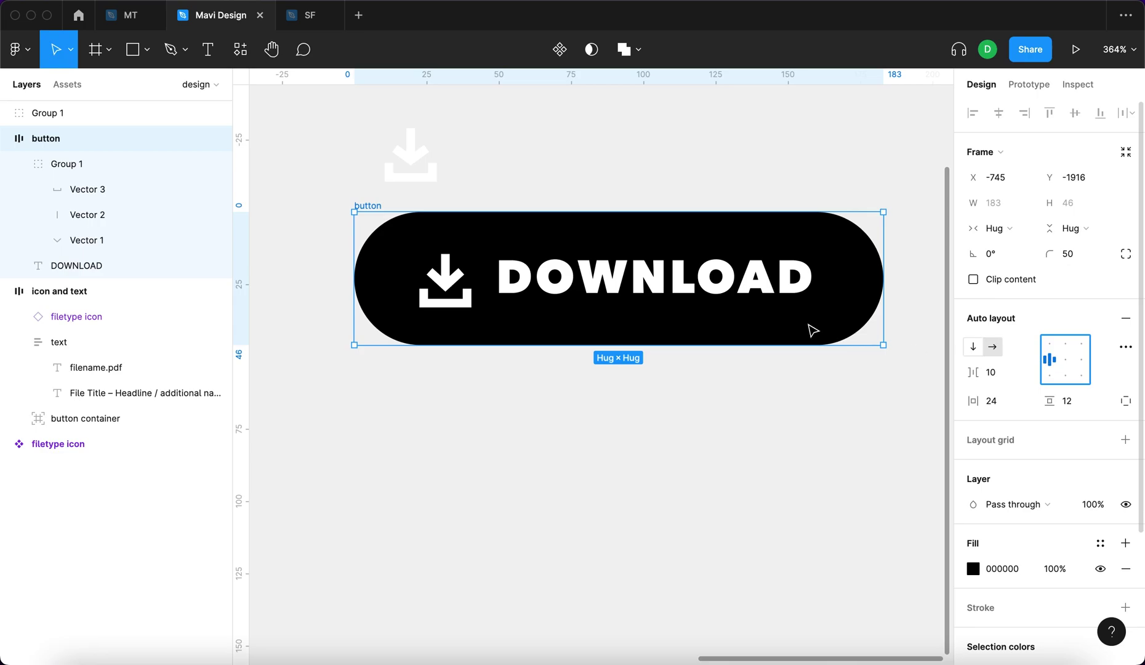
click(1049, 344)
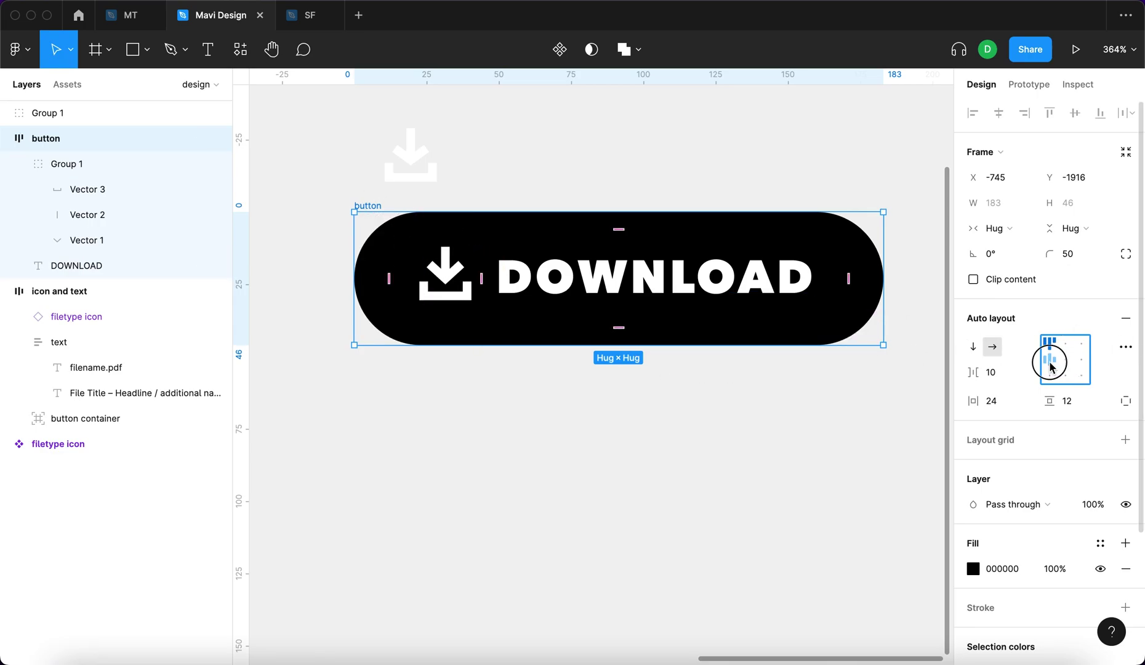
click(737, 363)
Lower the two upper end points of the tray in the button's download icon by 1 px.
scroll(737, 363, down, 5)
scroll(790, 307, up, 5)
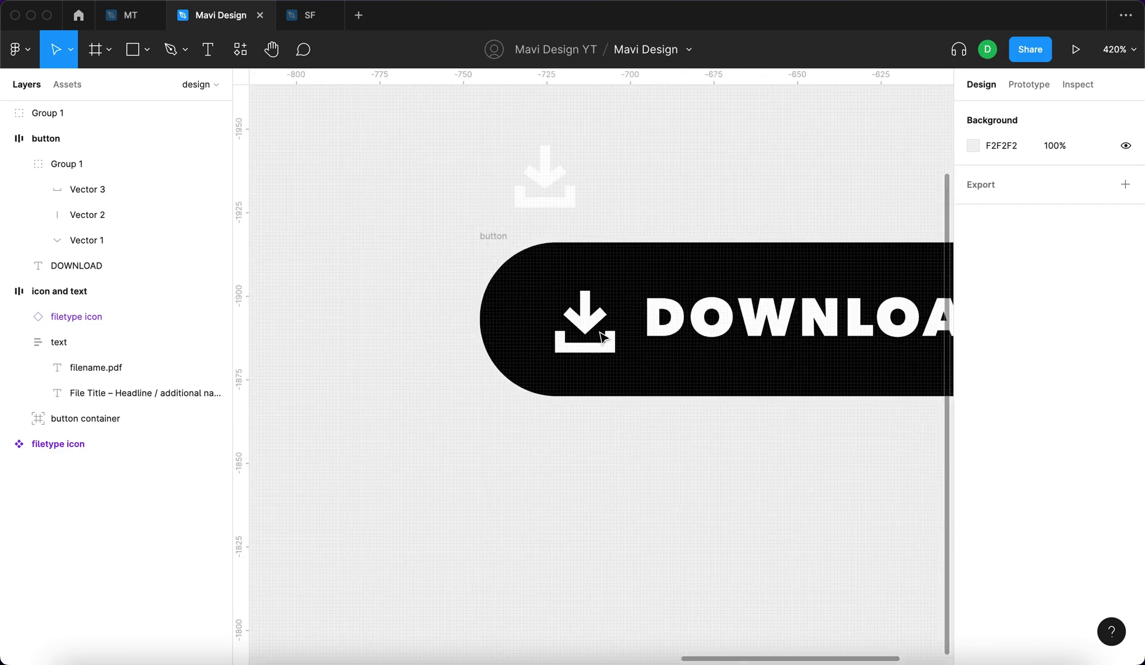
click(576, 327)
scroll(576, 327, up, 3)
key(Return)
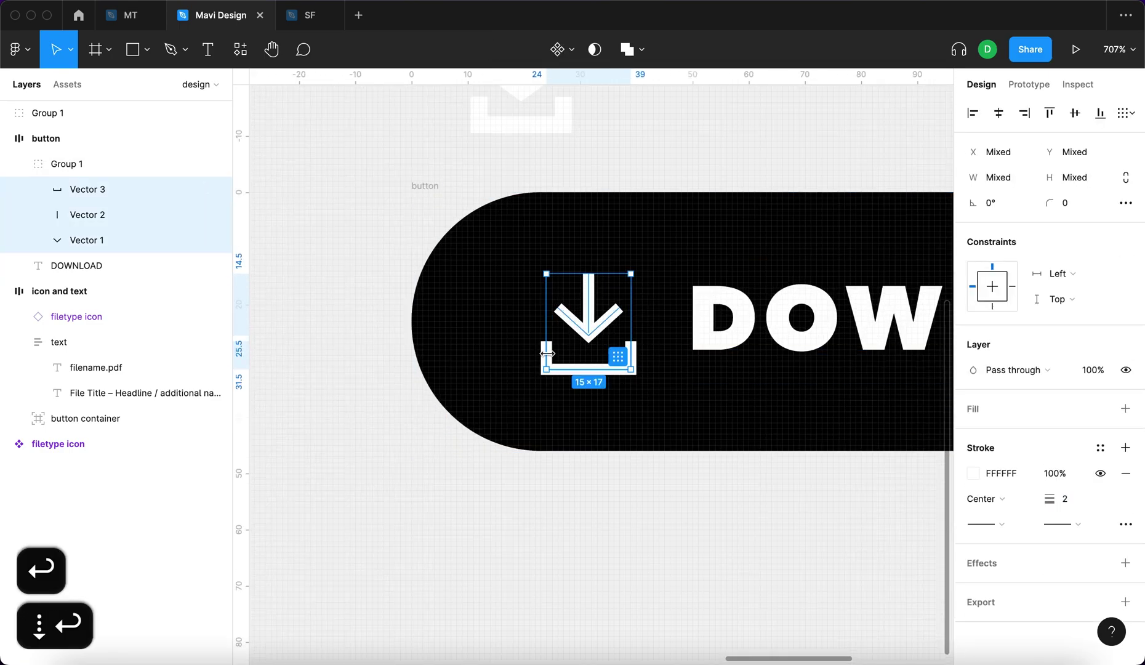
scroll(546, 354, up, 3)
click(558, 360)
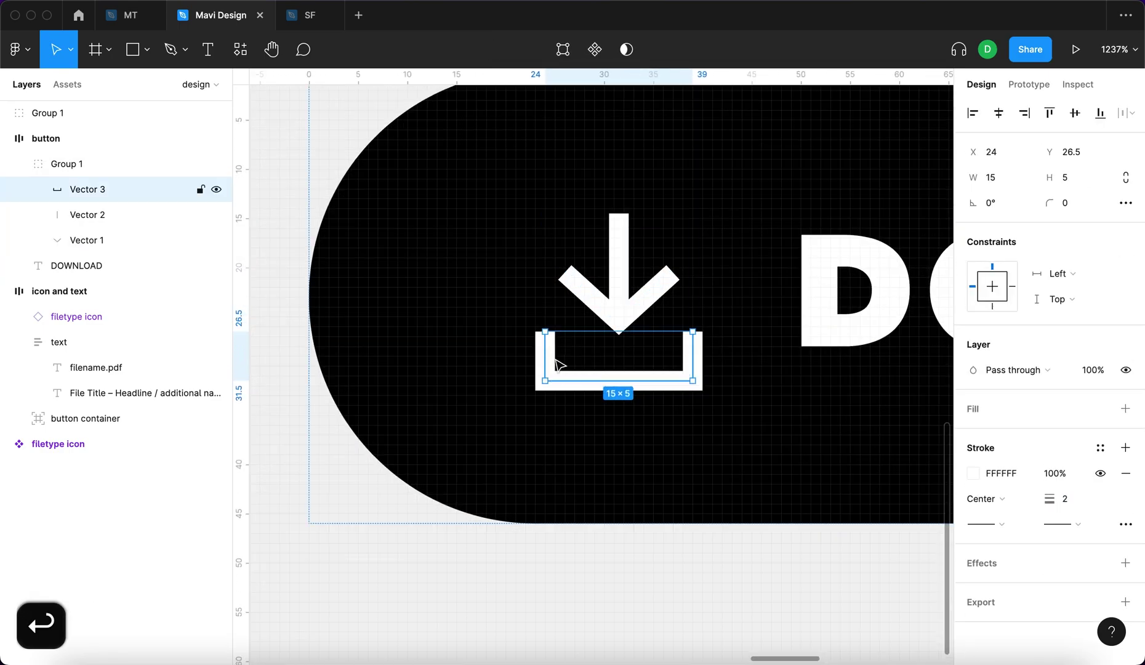
key(Return)
click(692, 340)
shift+click(545, 341)
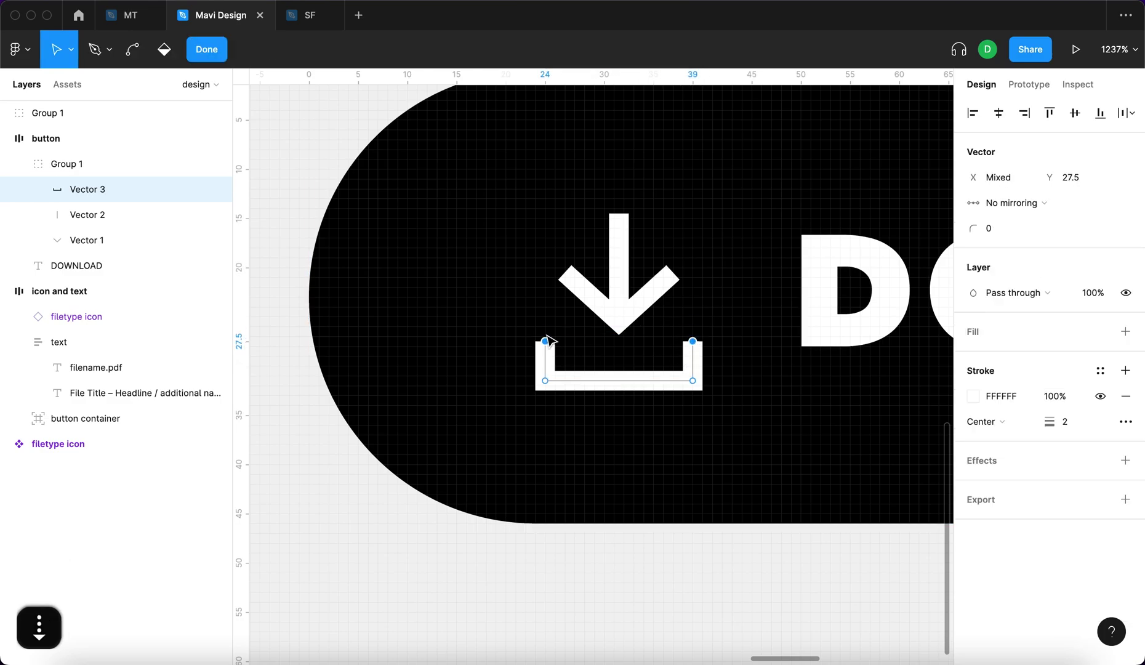
Finish editing the tray's points and nudge the whole tray up by 1 px towards the arrow.
key(Return)
key(Up)
key(Up)
key(Down)
scroll(528, 397, down, 5)
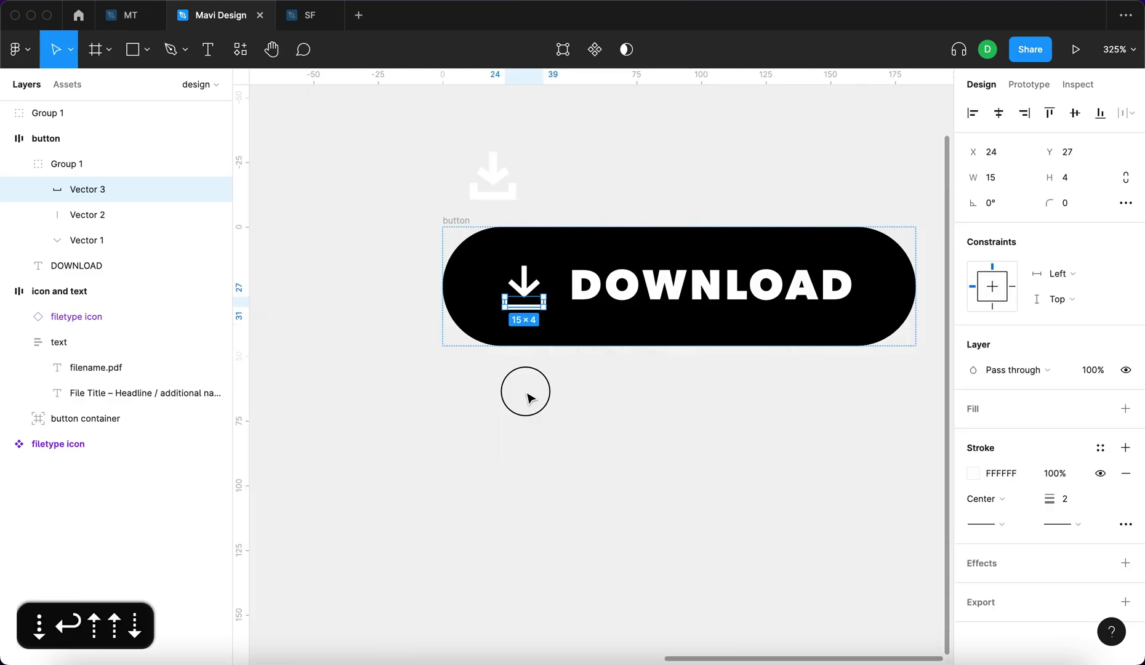
click(528, 397)
Delete the leftover white download icon group above the button.
scroll(541, 444, down, 3)
scroll(526, 445, left, 2)
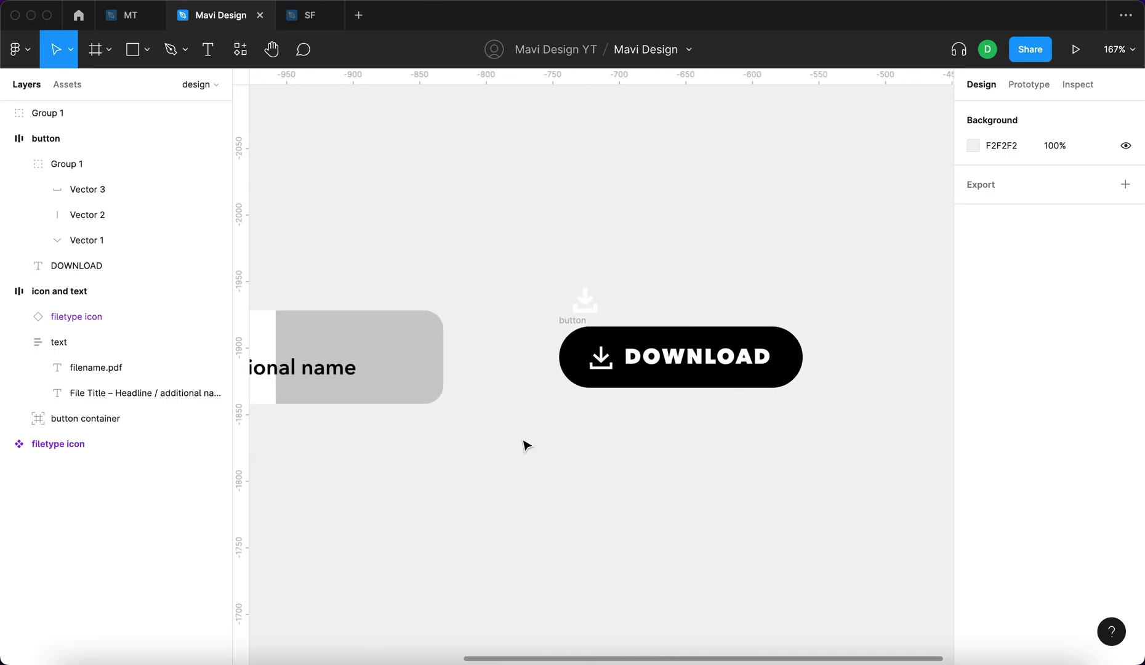
scroll(526, 445, down, 3)
click(570, 337)
key(BackSpace)
Move the button farther right of the card, turn it into a component and place a copy above the card.
scroll(549, 307, left, 2)
scroll(549, 307, down, 1)
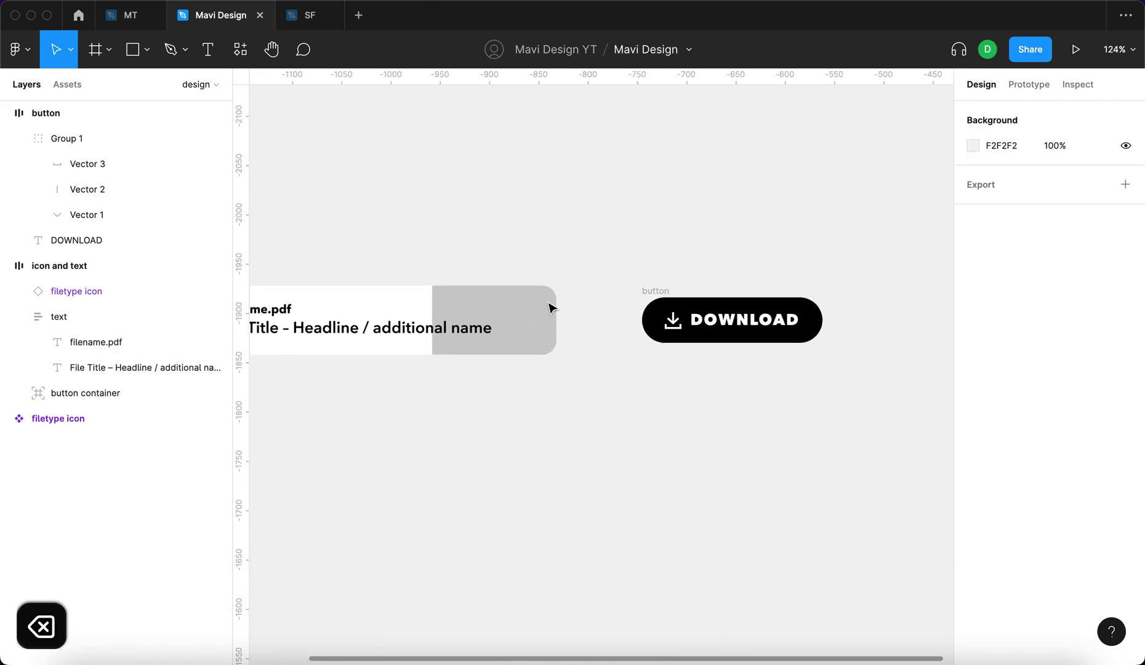
drag(699, 285, 748, 279)
key(super+alt+k)
drag(824, 323, 658, 206)
scroll(658, 206, left, 3)
Extend the button container's left edge so it is 196 px wide.
click(797, 194)
click(618, 280)
drag(593, 280, 523, 283)
Cut the button copy above the card and paste it centred into the button container.
click(743, 183)
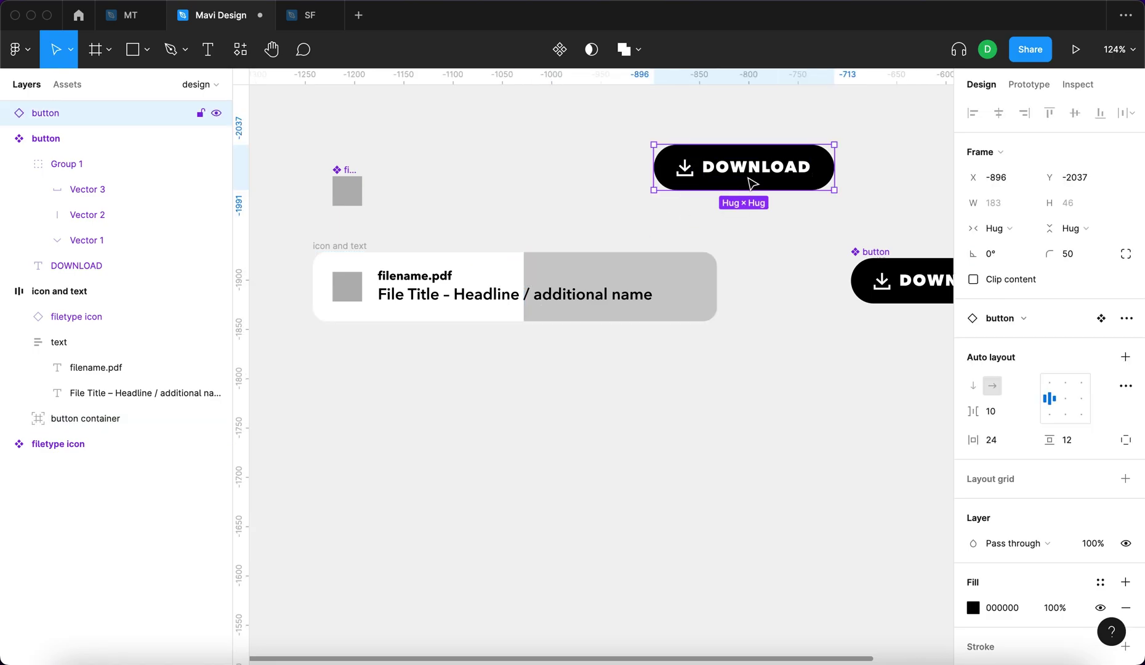
key(super+x)
click(666, 299)
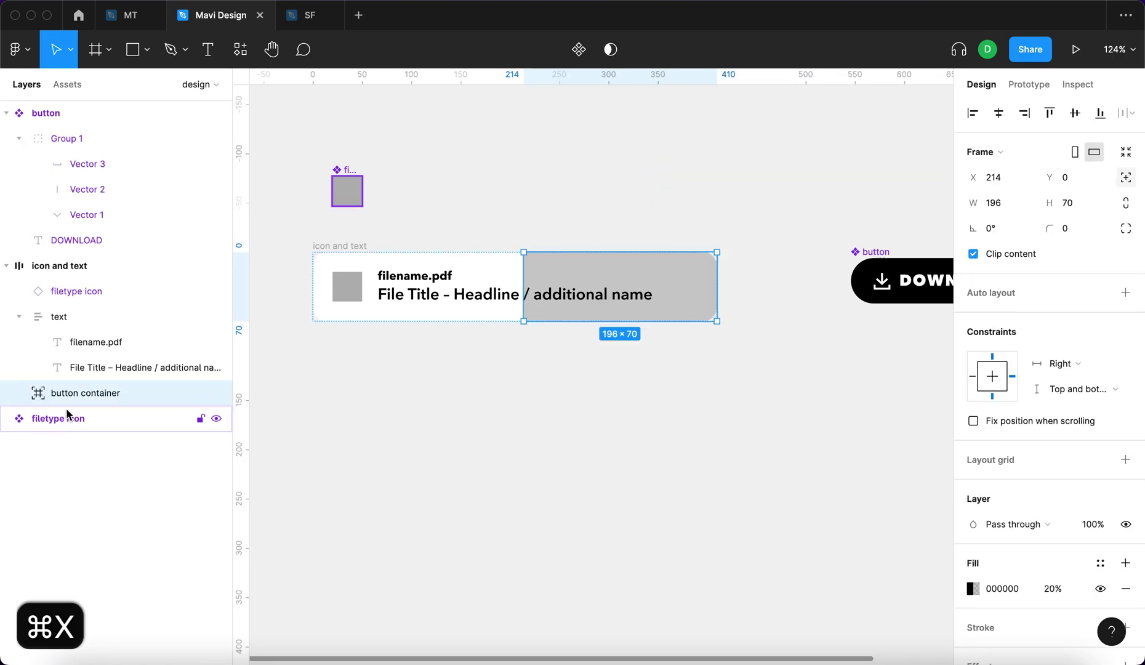
key(super+v)
click(998, 113)
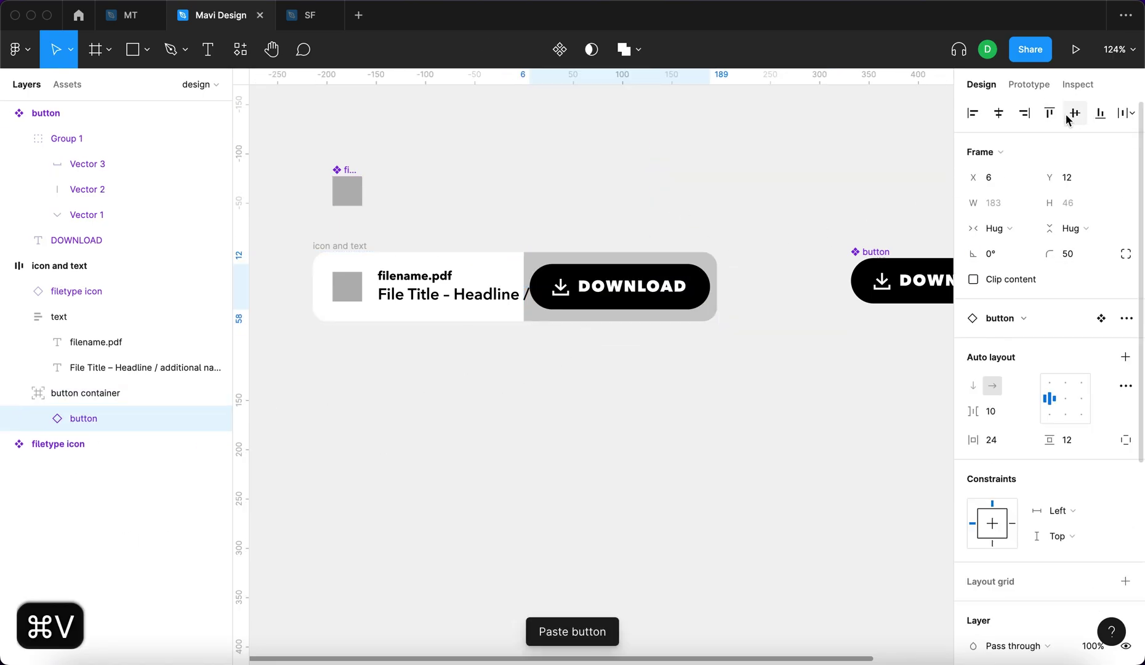
click(797, 184)
Set the button instance's constraints to Right horizontally and Center vertically.
click(646, 299)
scroll(646, 299, up, 5)
scroll(646, 299, left, 1)
click(1063, 520)
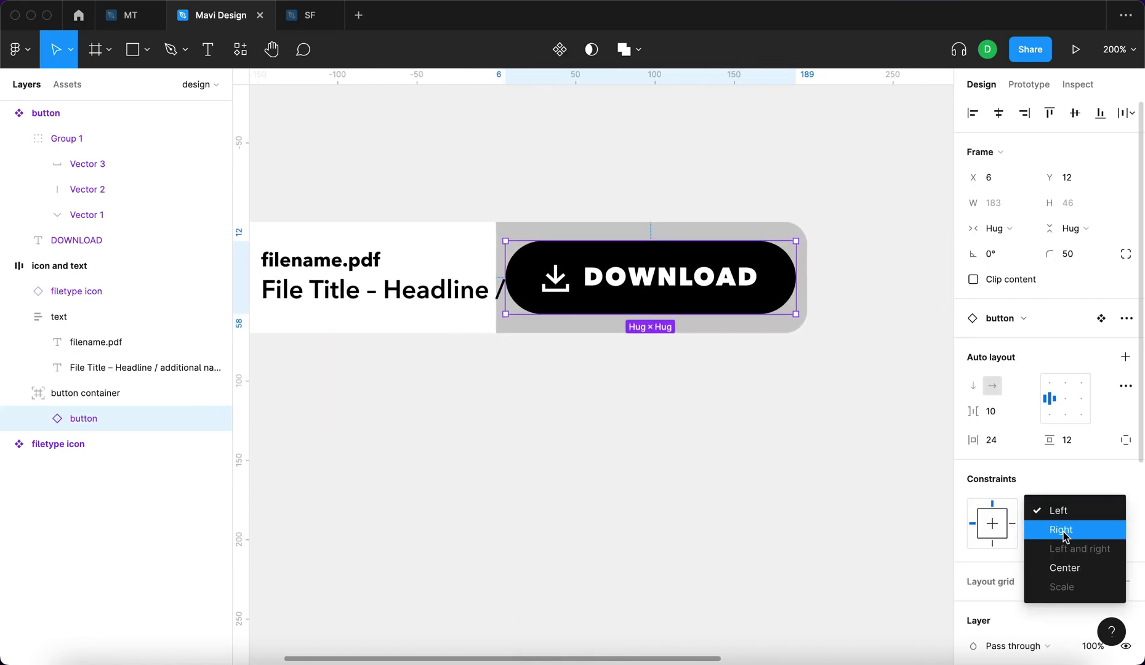
click(1064, 532)
click(1078, 537)
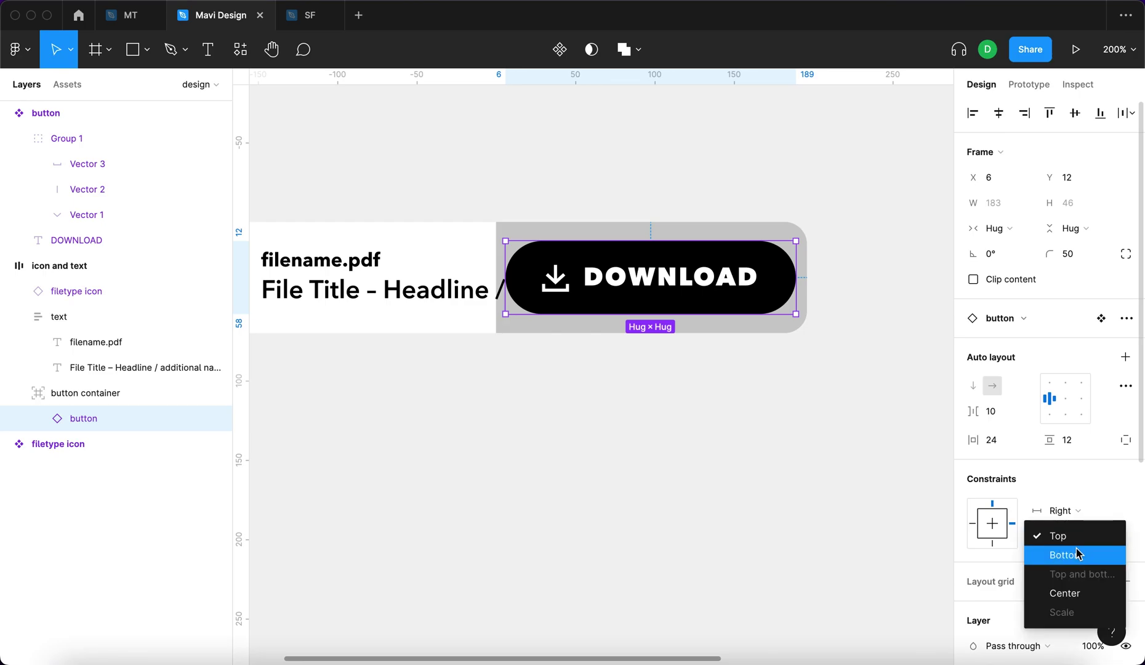
click(1075, 591)
click(853, 494)
Test the button's constraints by narrowing the icon and text card to 367 px and widening it to 443 px.
scroll(844, 482, down, 3)
click(409, 308)
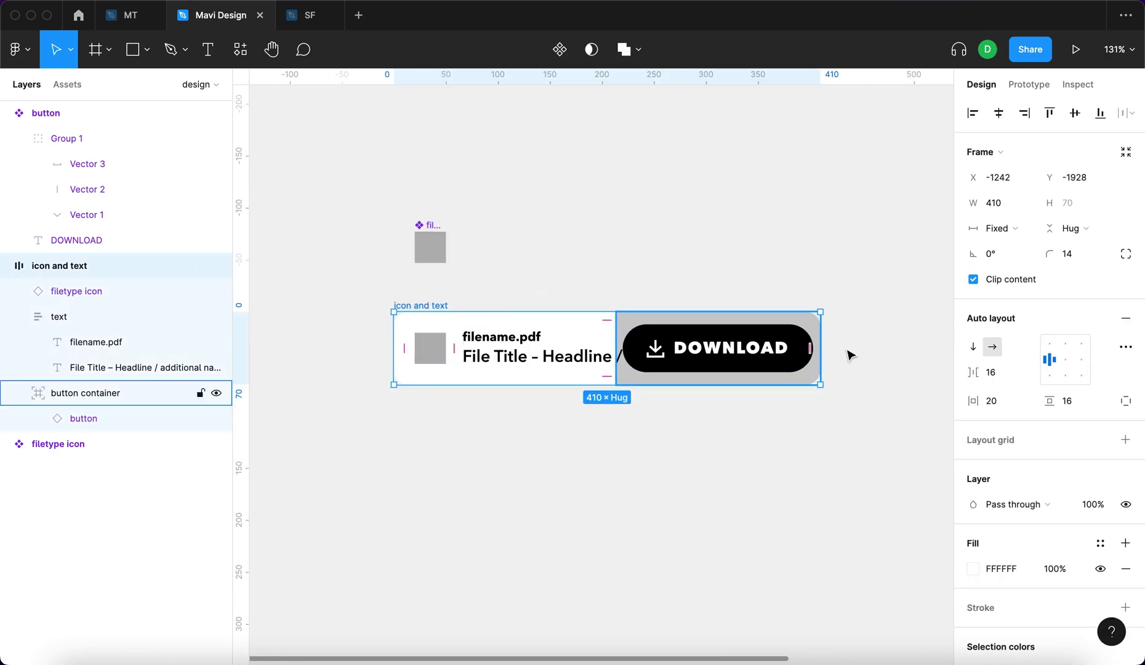
drag(821, 337, 775, 366)
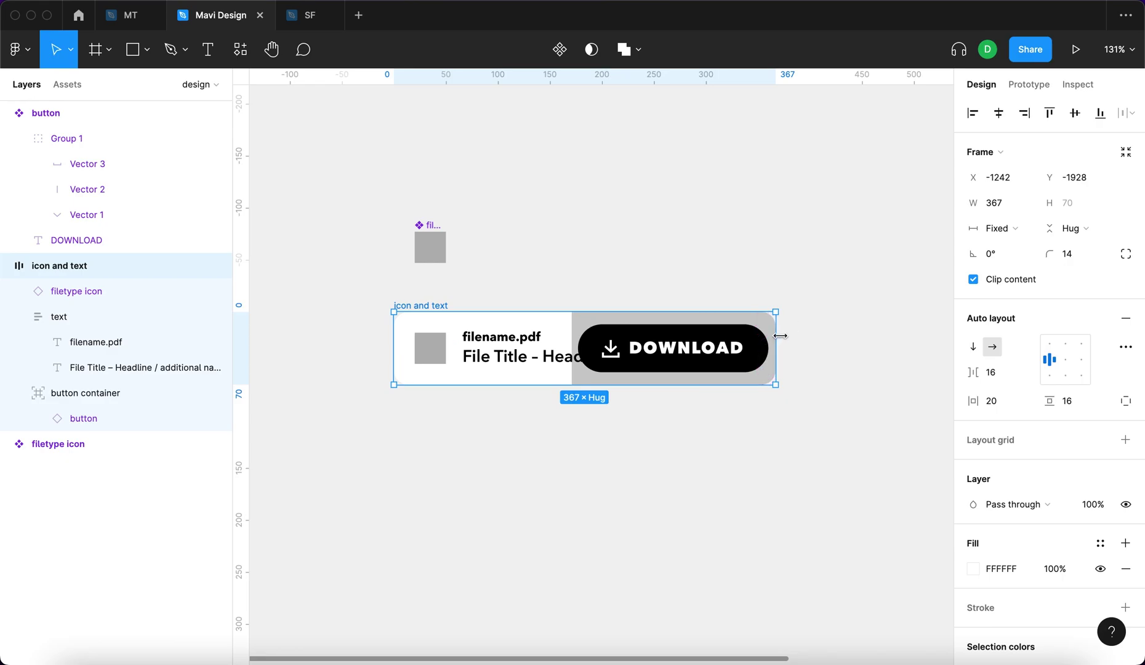
drag(780, 336, 854, 335)
click(743, 254)
Extend the button container's left edge to make it 220 px wide and check the button's spacing inside it.
click(146, 392)
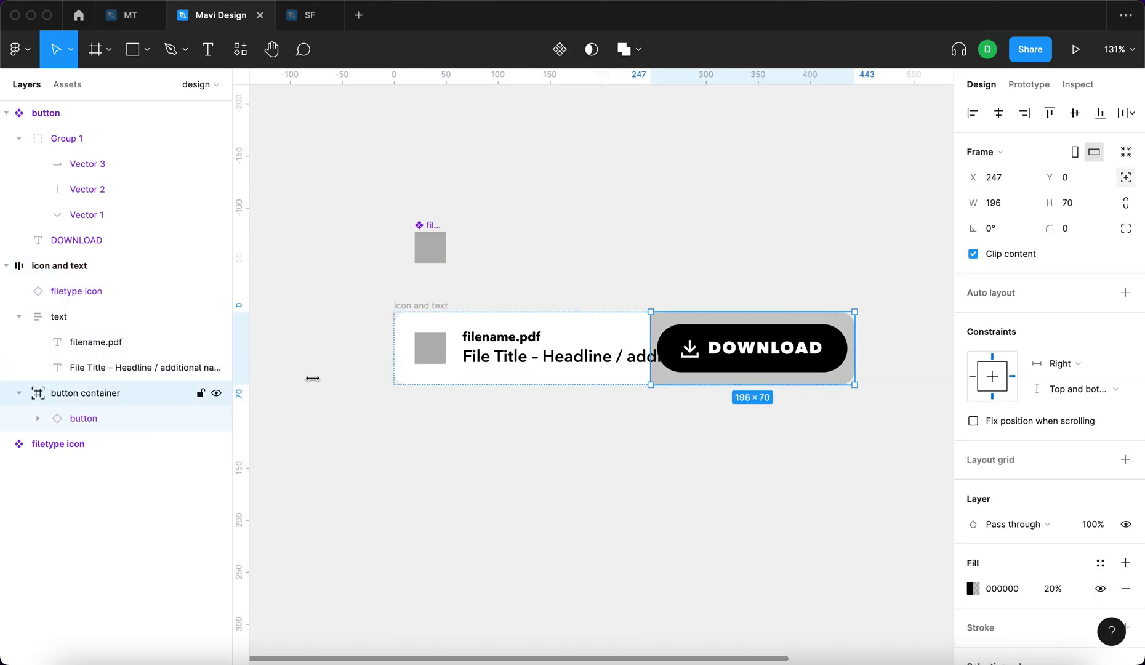
scroll(634, 333, up, 5)
drag(619, 332, 580, 331)
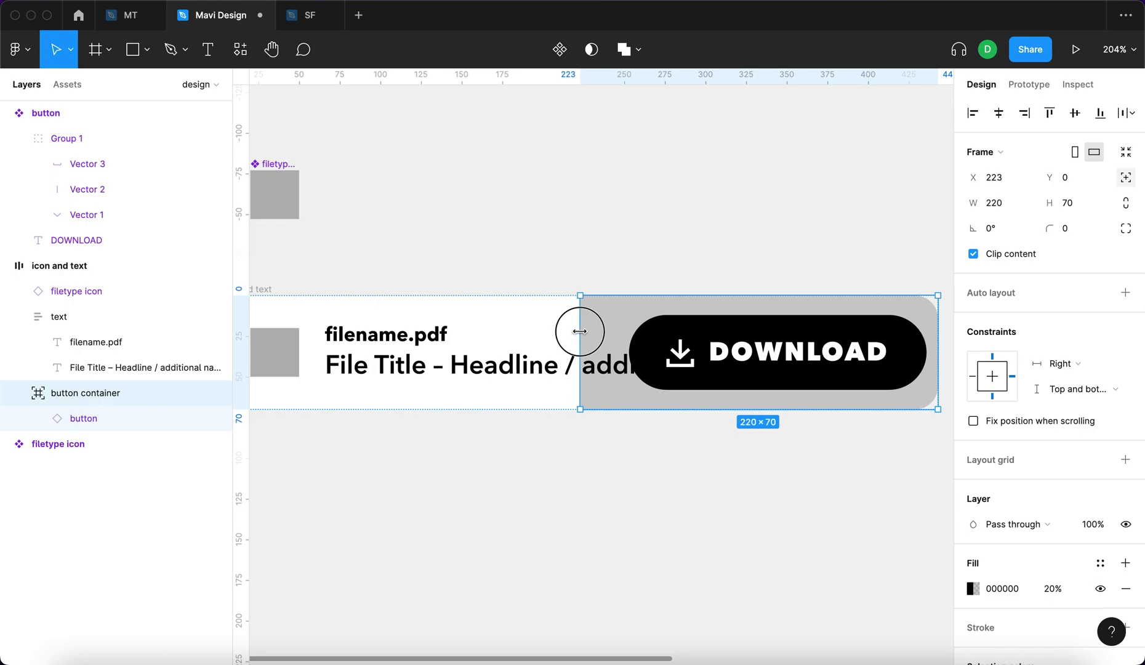
click(707, 348)
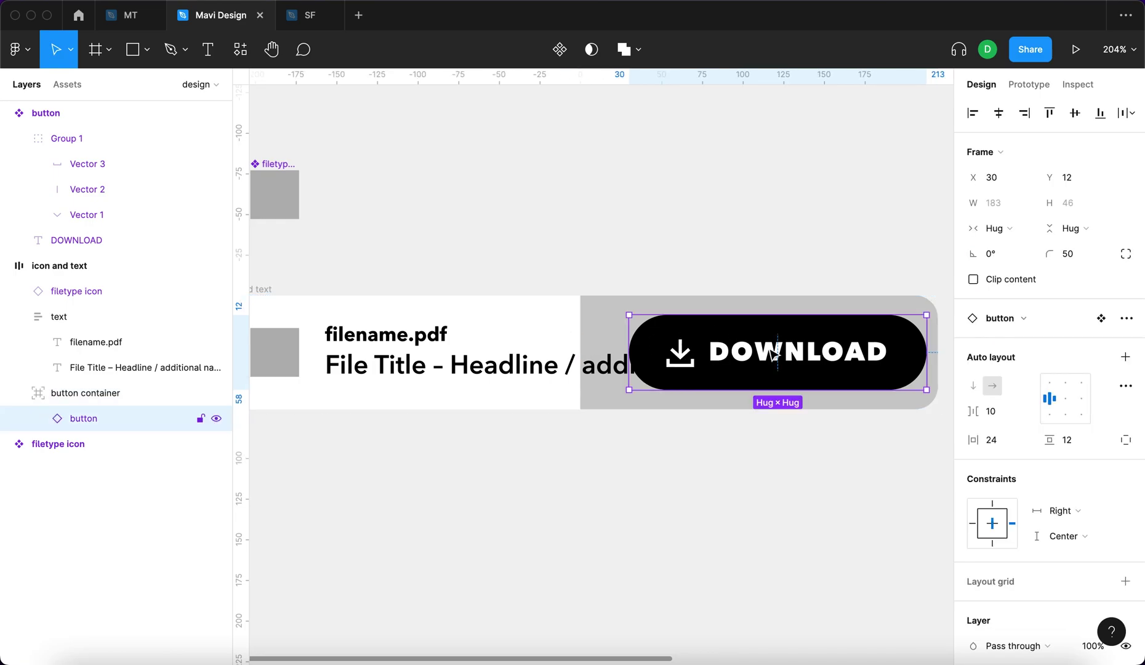
key(alt)
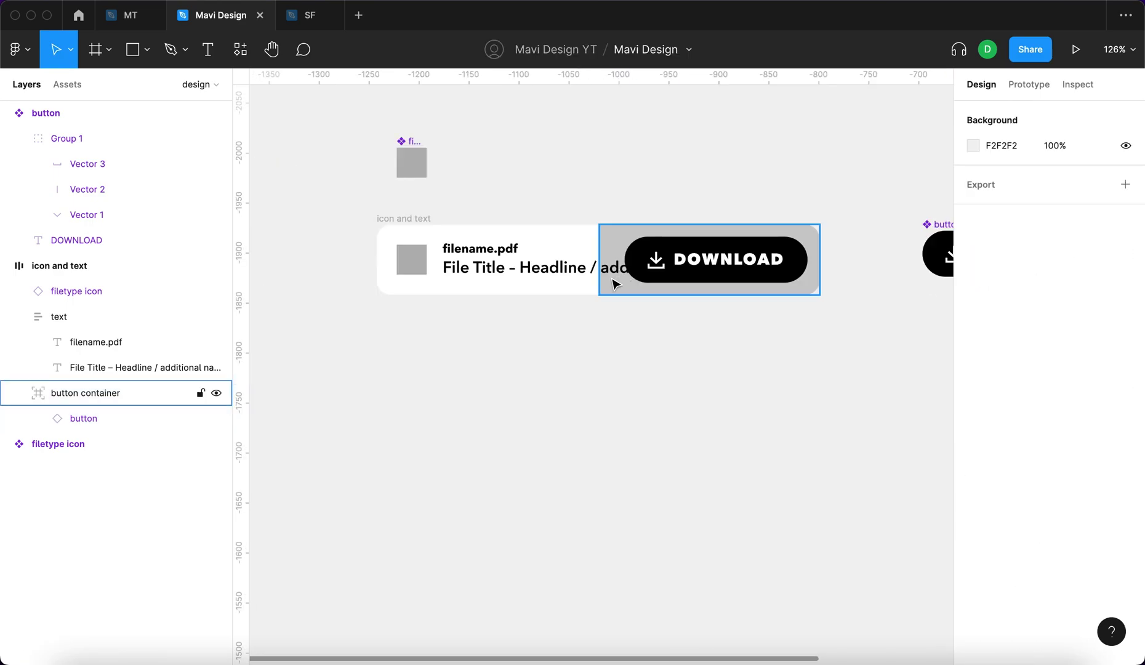
click(610, 278)
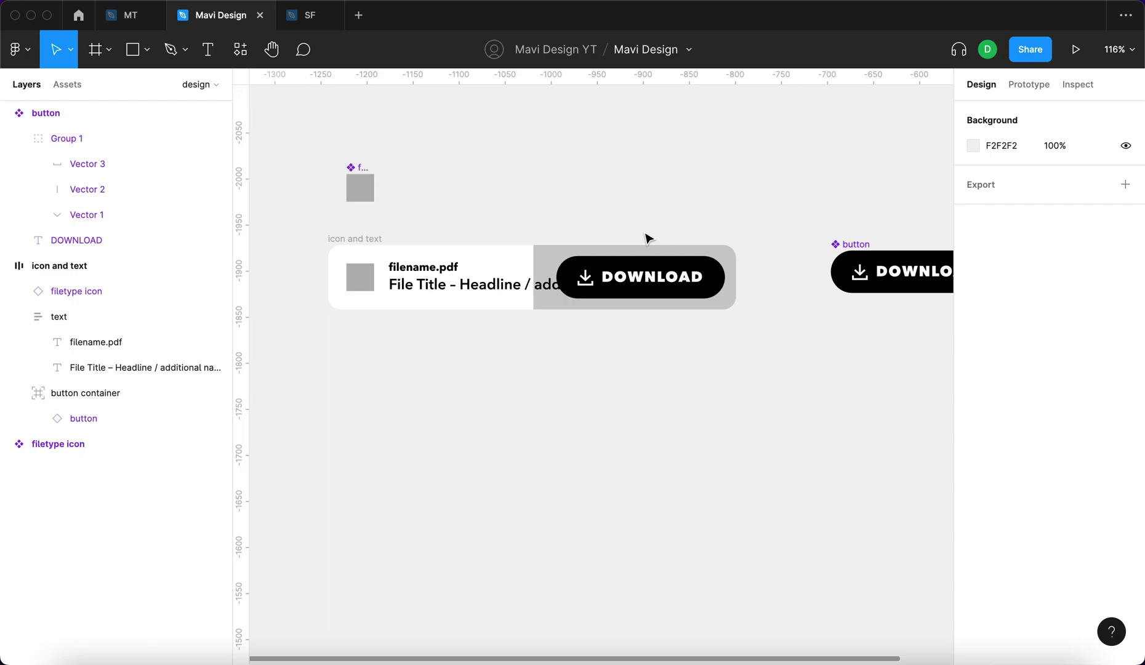
Change the button container's fill colour to white (FFFFFF) at 20% opacity.
scroll(648, 238, down, 1)
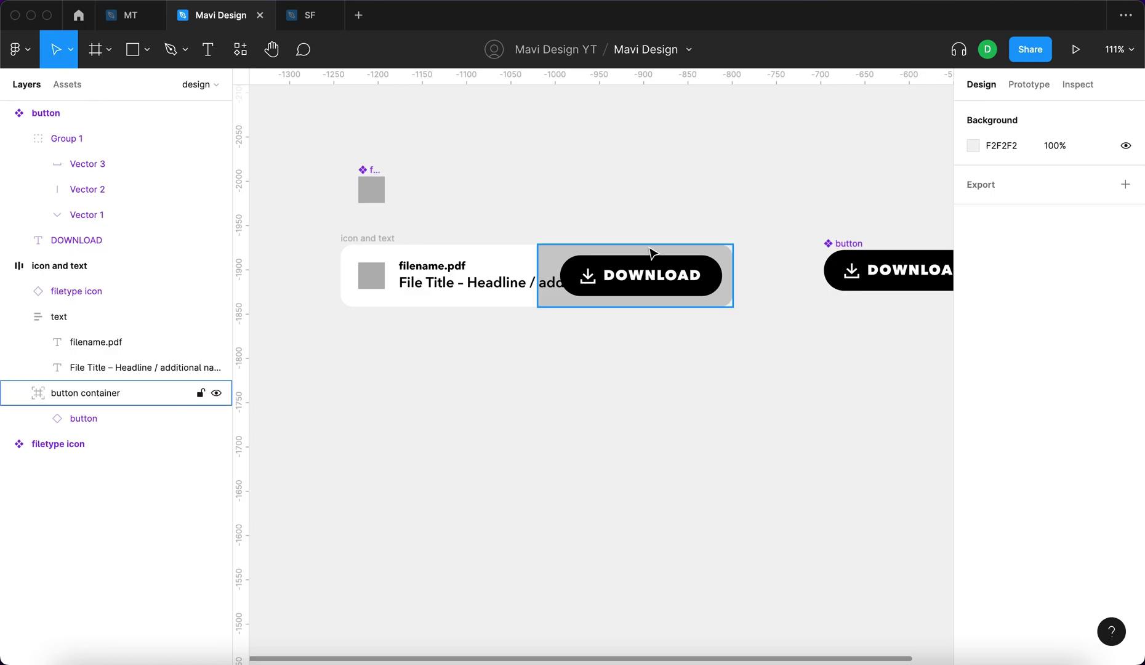
click(648, 246)
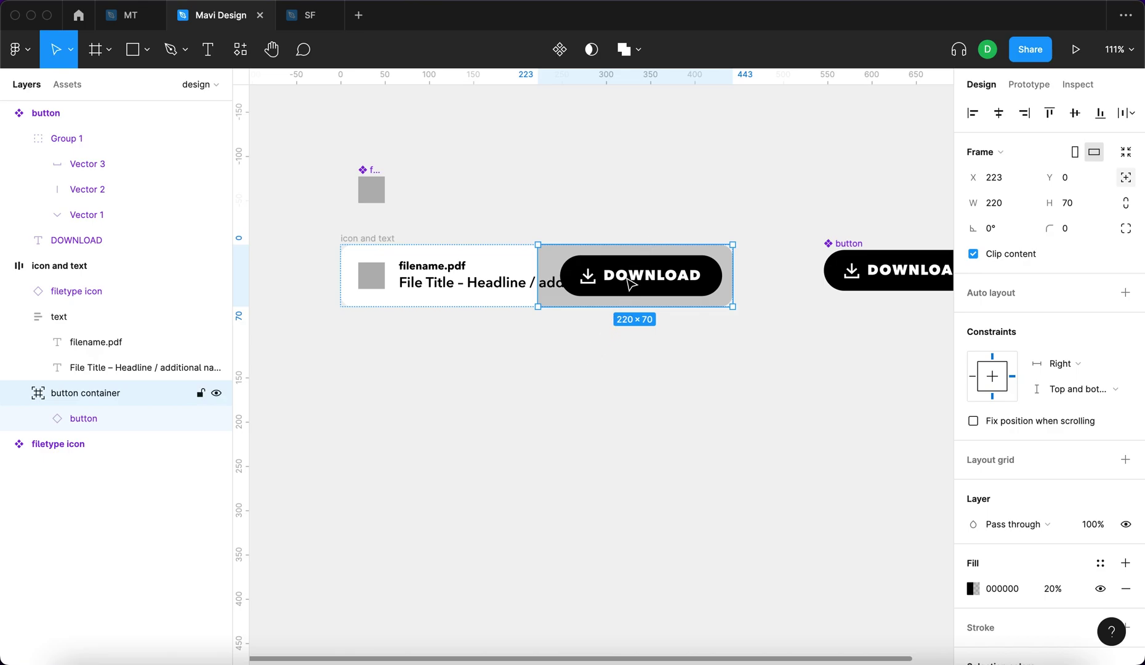
scroll(627, 285, up, 5)
scroll(769, 298, down, 5)
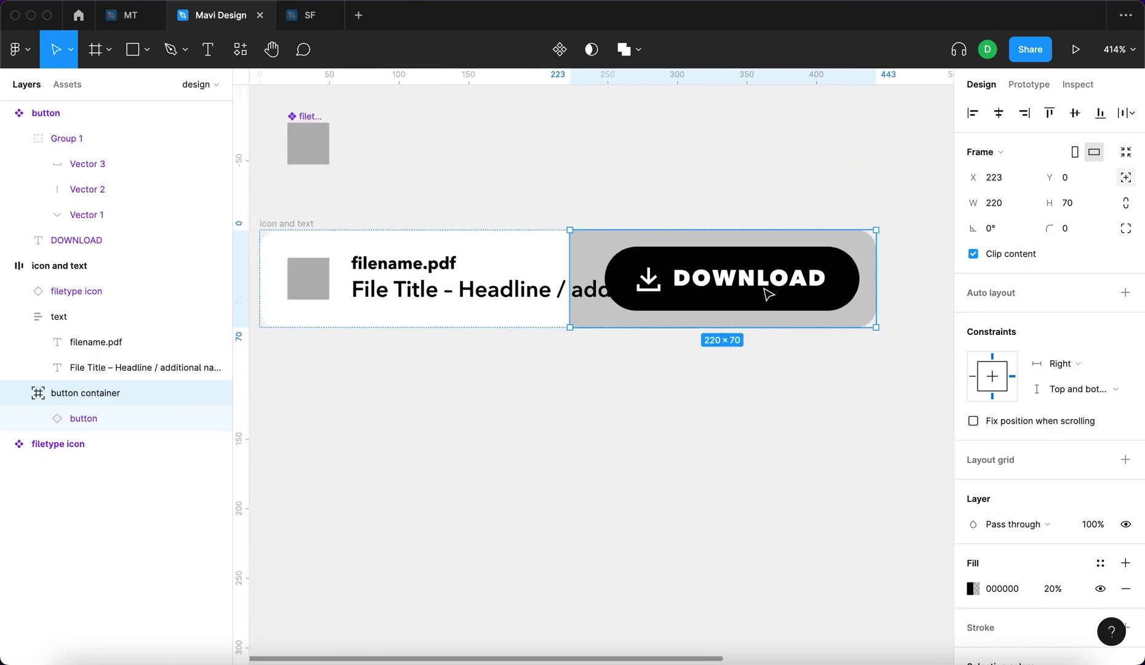
click(973, 589)
drag(861, 367, 677, 248)
scroll(651, 281, up, 2)
scroll(651, 280, down, 4)
scroll(652, 278, up, 4)
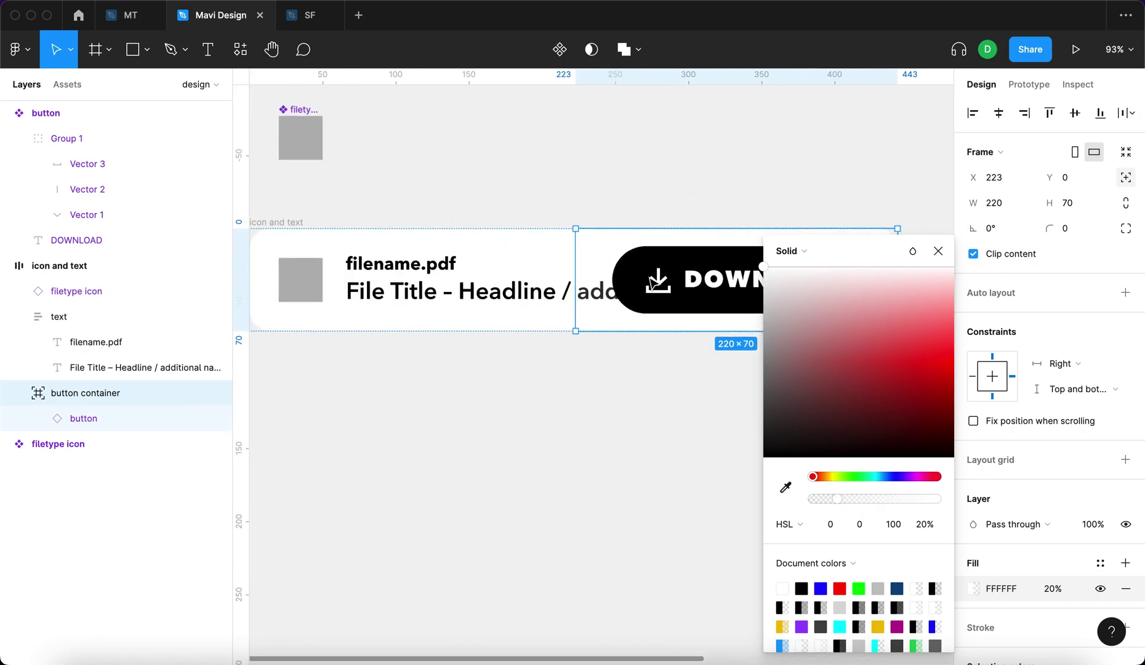
Switch the container's fill to a linear gradient from transparent at its left edge to white just inside the button's left edge.
click(800, 251)
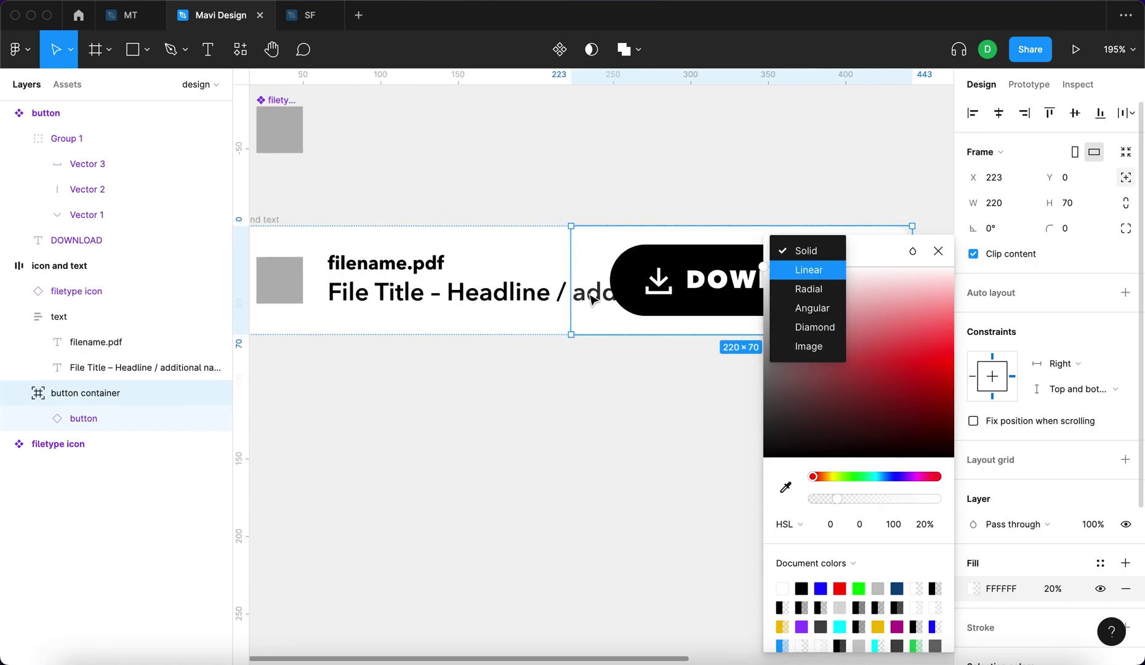
scroll(585, 304, right, 3)
scroll(582, 300, down, 3)
drag(614, 254, 732, 290)
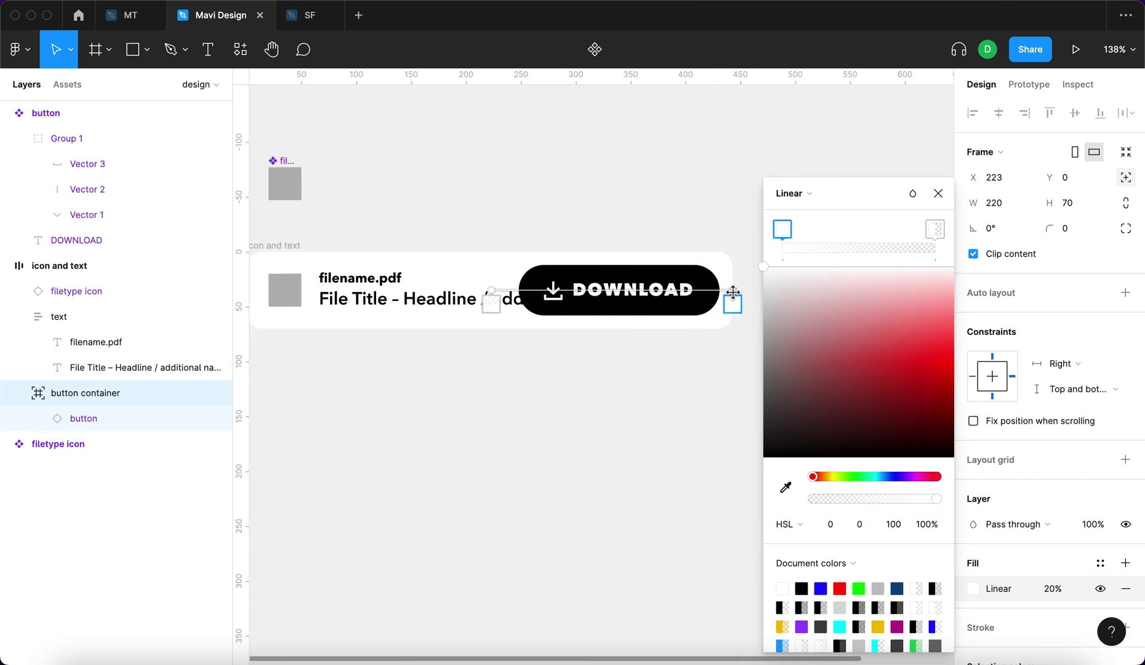
drag(730, 288, 528, 290)
scroll(546, 315, up, 5)
scroll(626, 350, down, 3)
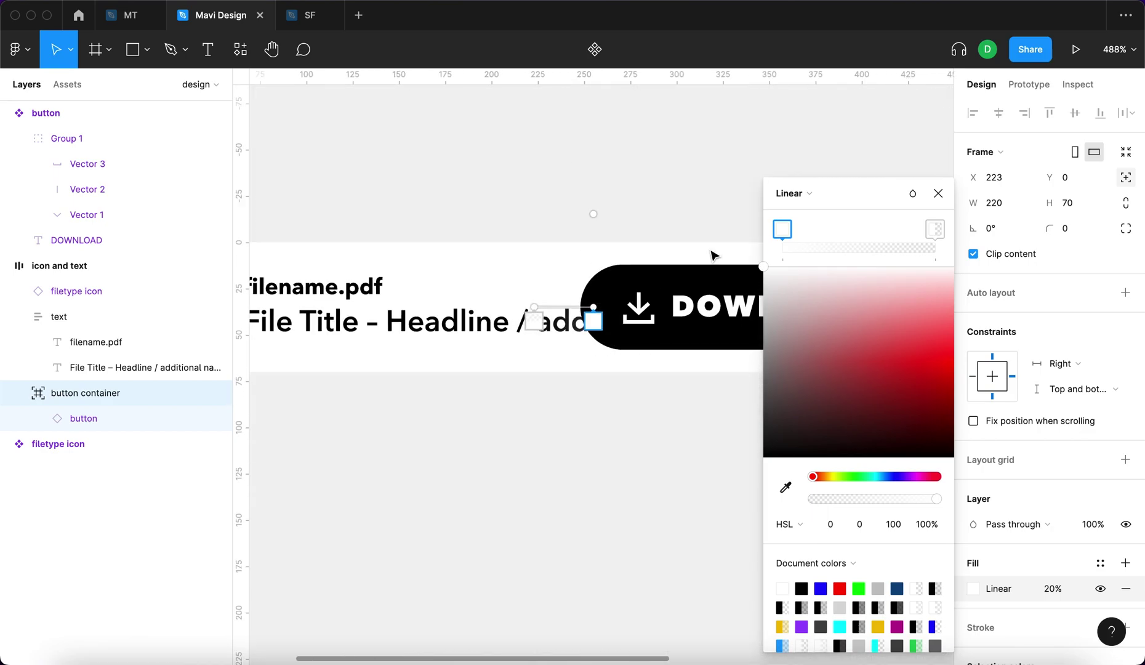
Set the opacity of the container's gradient fill to 100%.
click(1053, 593)
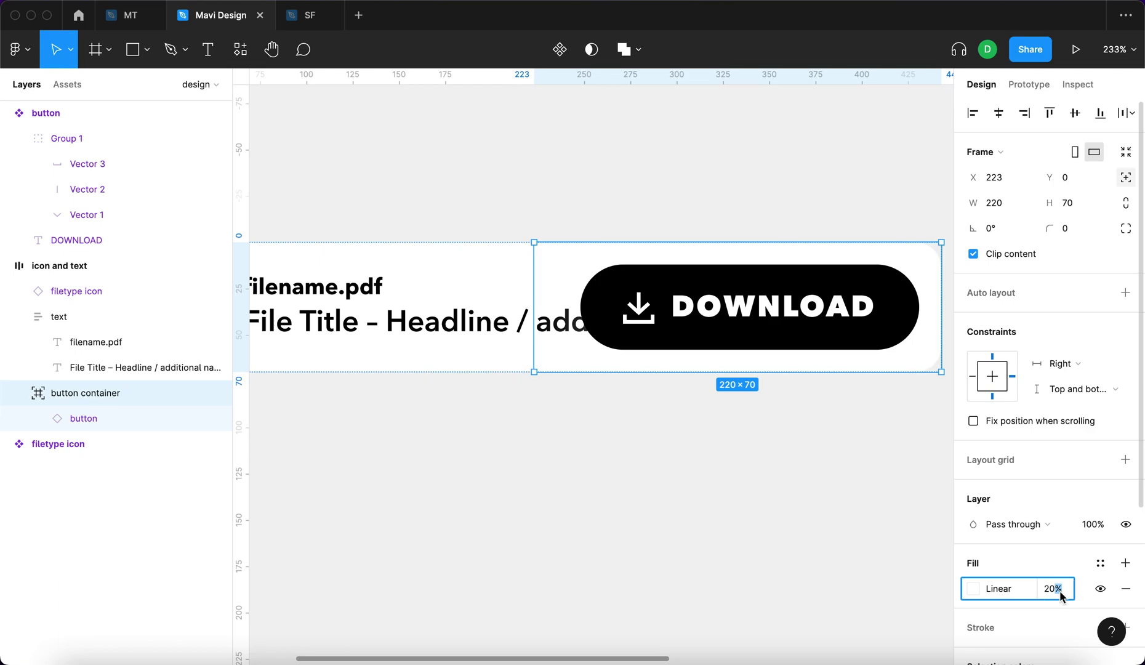
key(super+z)
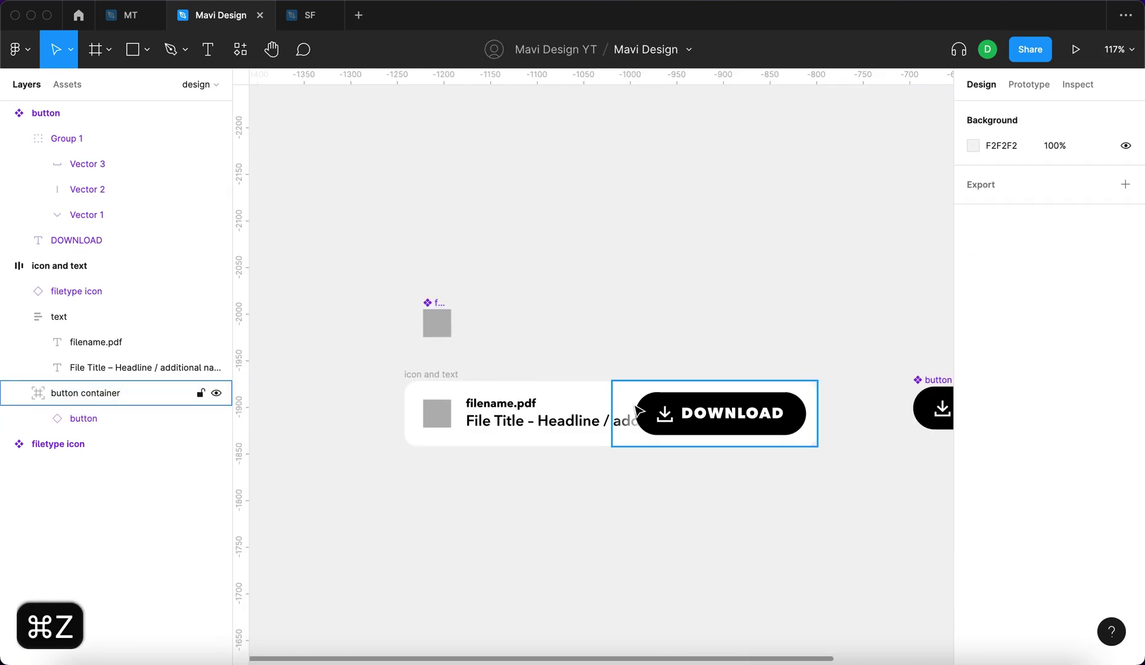
click(639, 411)
scroll(638, 410, up, 4)
Change the fill of the icon and text card to light grey.
click(342, 376)
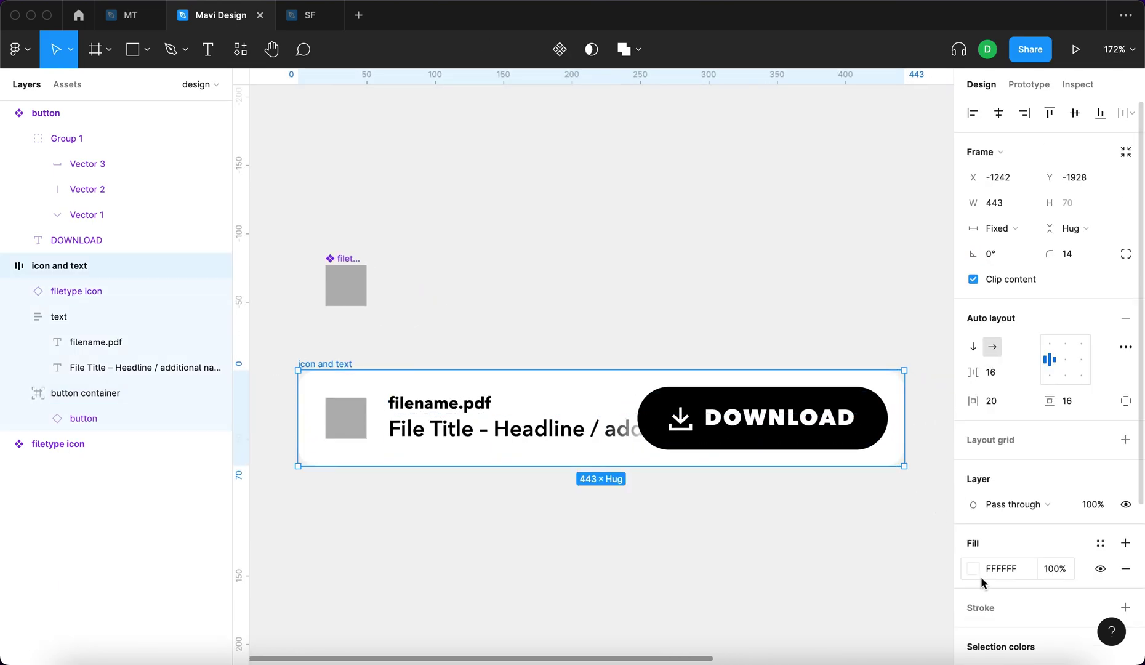
click(973, 569)
click(806, 289)
drag(806, 291, 753, 302)
click(944, 256)
click(843, 320)
Extend the button container's left edge so it is 256 px wide.
click(727, 453)
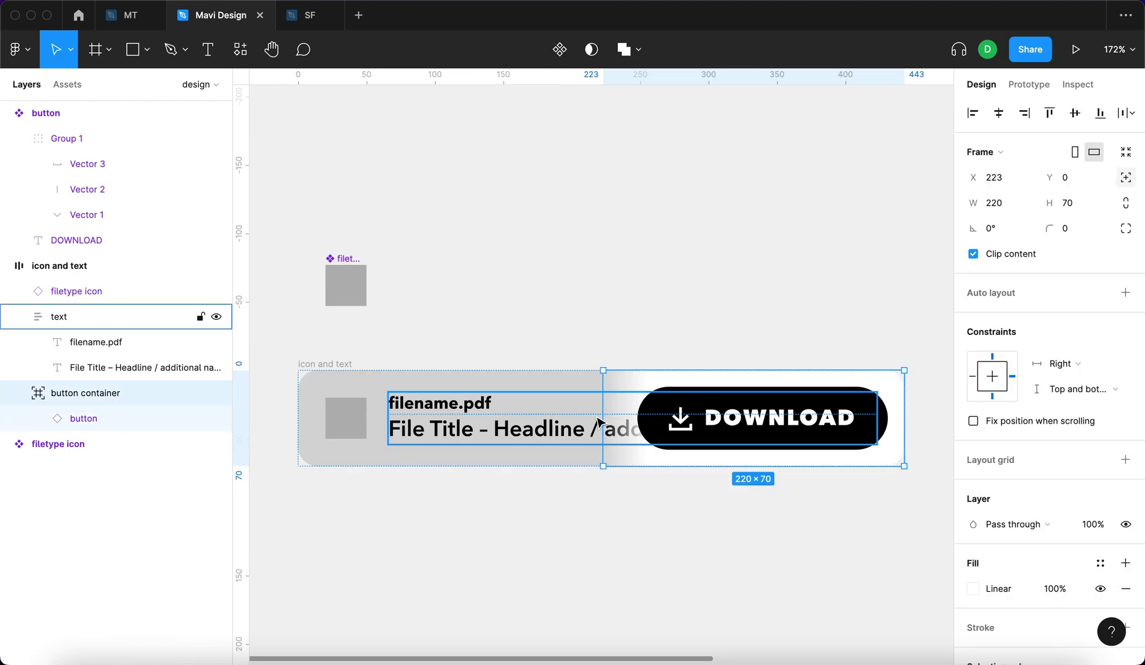
drag(602, 423, 554, 423)
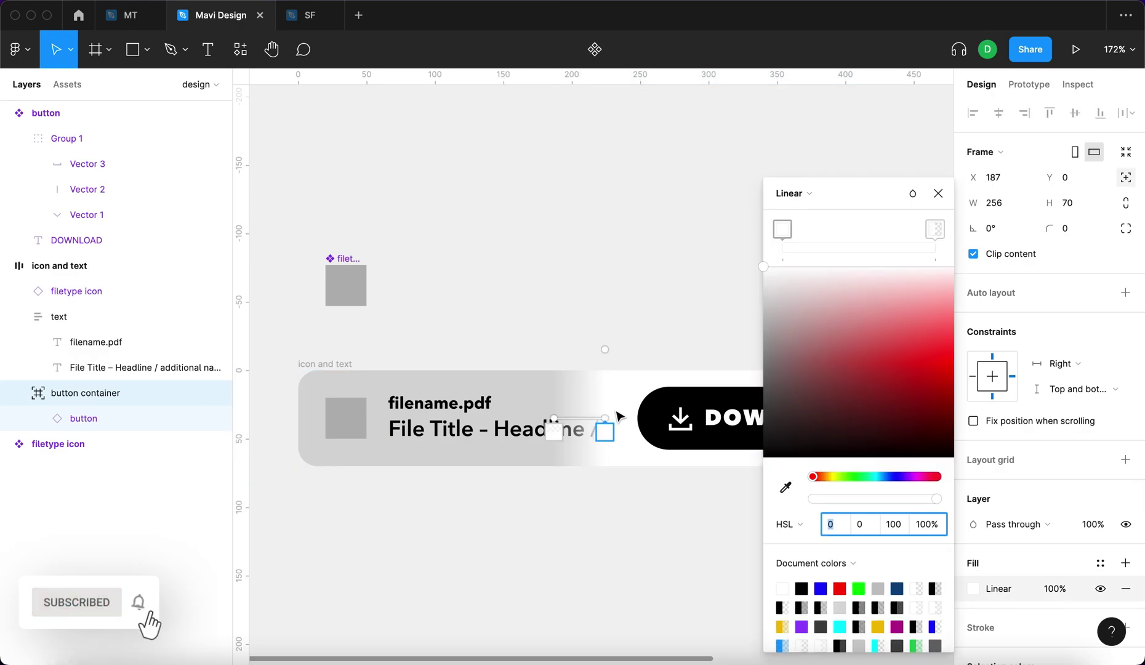
Move the white stop of the container's gradient further right, to just before the download button's left edge.
drag(607, 418, 625, 421)
click(702, 360)
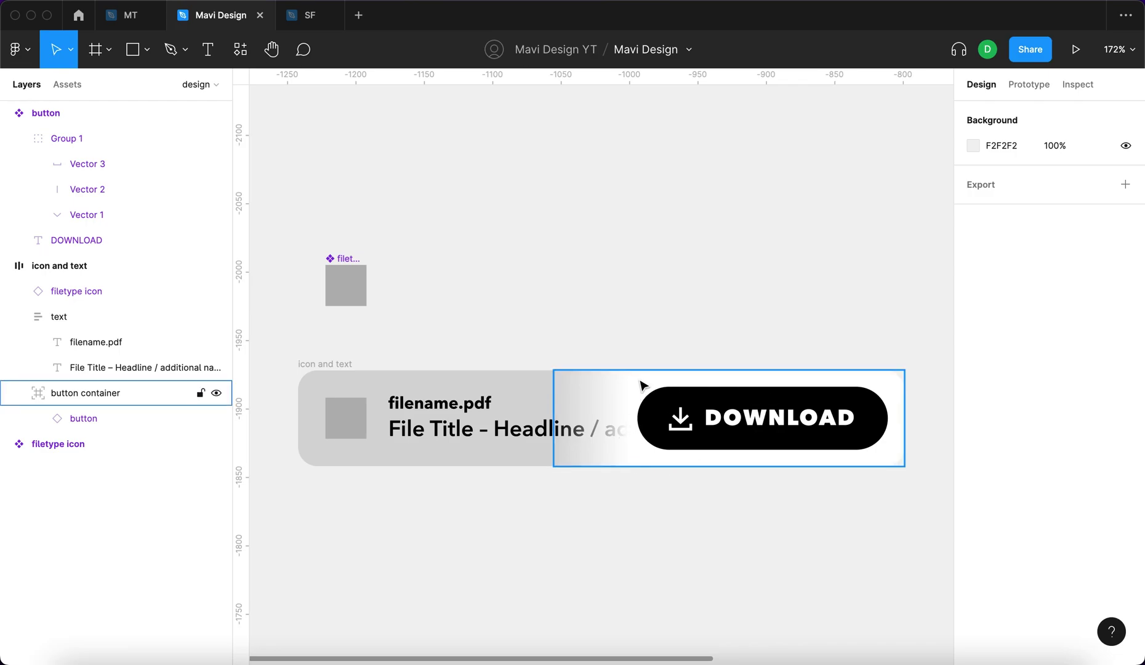
scroll(728, 483, down, 5)
scroll(641, 475, up, 4)
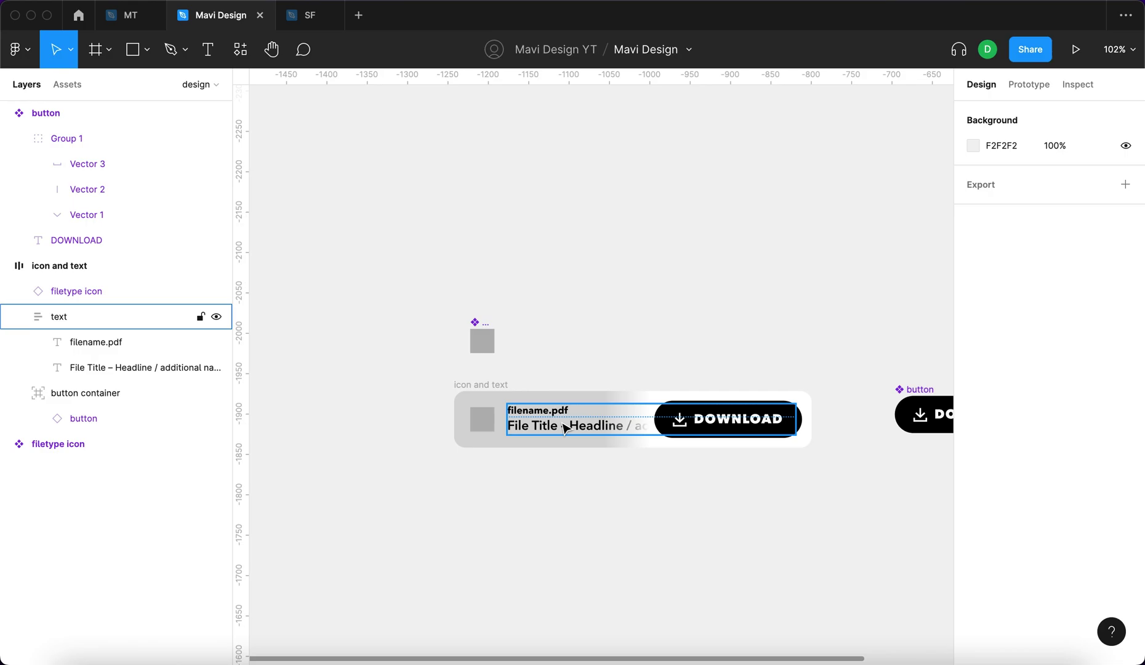
scroll(825, 493, down, 3)
scroll(825, 493, right, 6)
scroll(756, 409, left, 5)
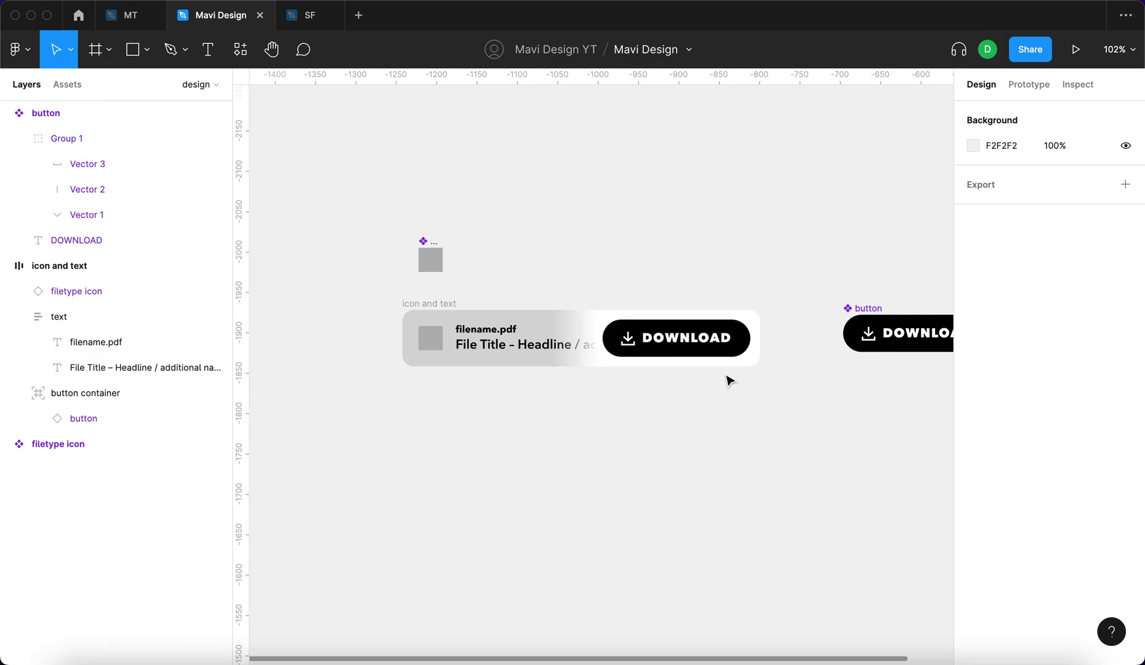
Widen the icon and text card to 453 px.
click(450, 305)
mouse_move(757, 316)
mouse_down()
mouse_move(567, 335)
mouse_move(768, 340)
mouse_move(754, 333)
mouse_move(767, 332)
mouse_up()
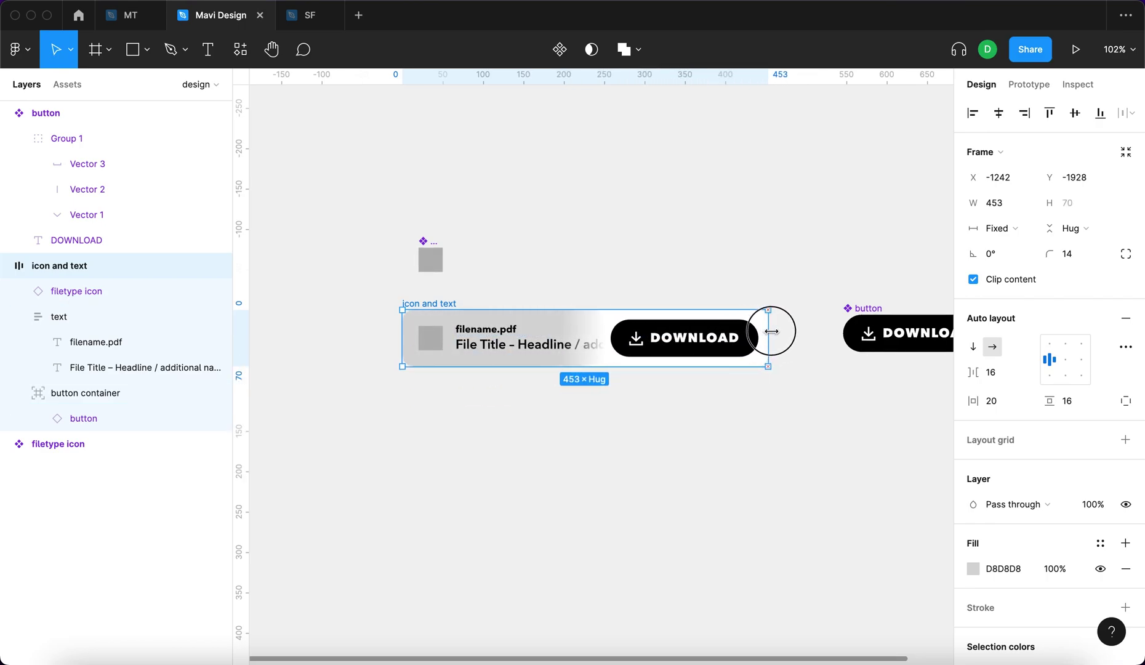
click(752, 449)
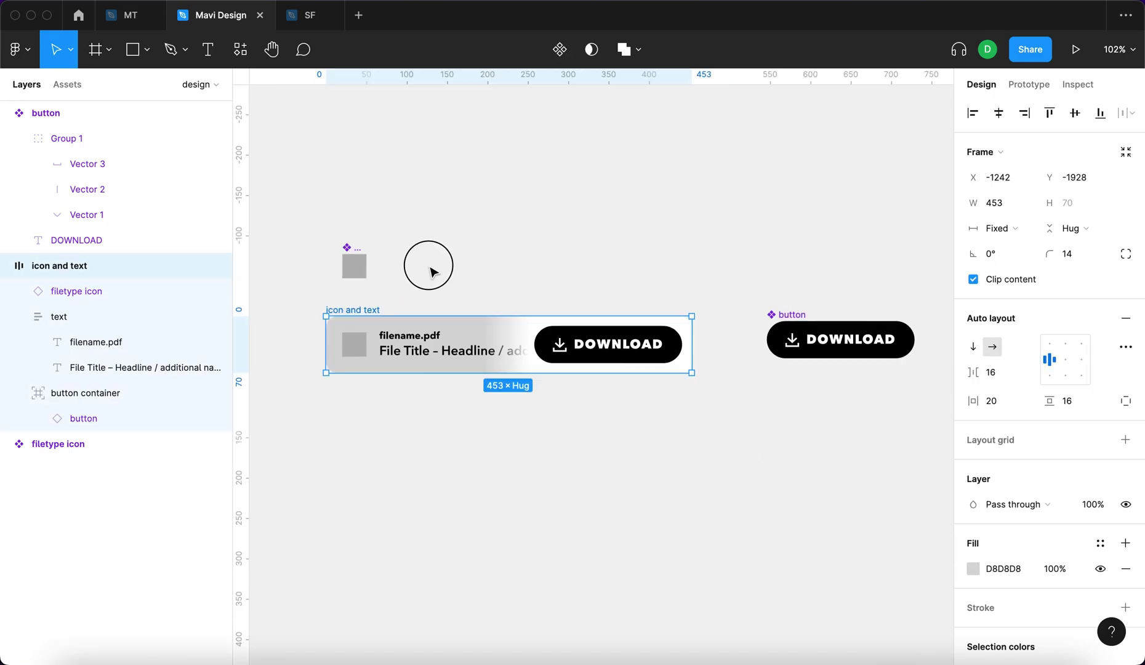
click(430, 269)
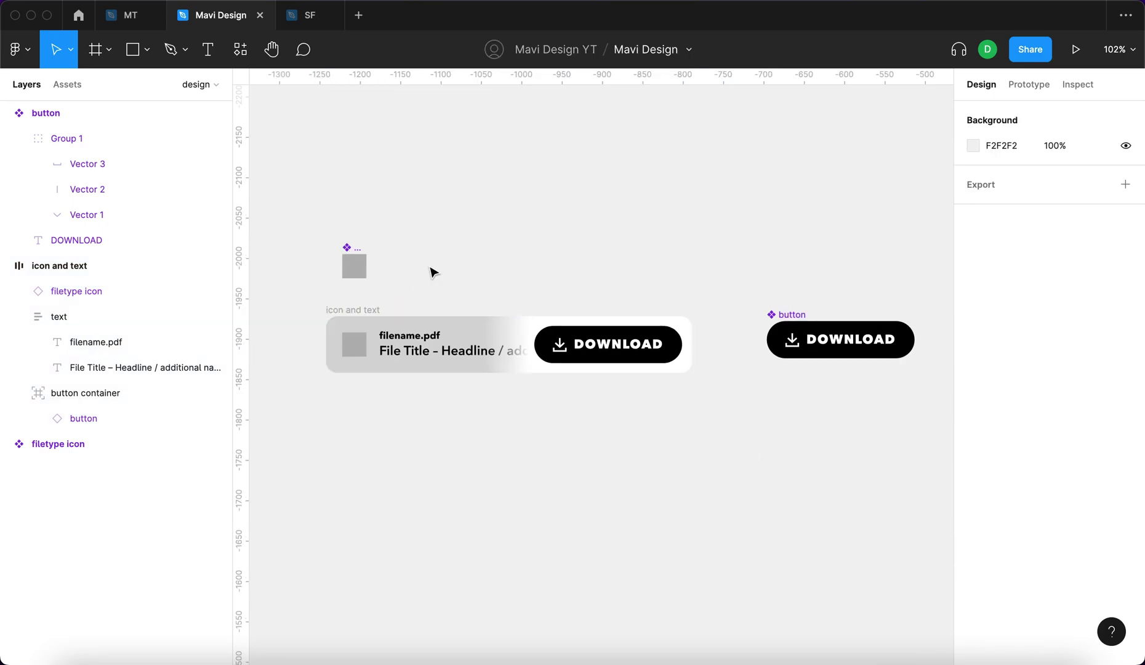
Draw a 21 × 29 px rectangle inside the main filetype icon component, 1 px from its left and top edges.
mouse_move(360, 262)
mouse_down()
mouse_move(364, 352)
mouse_move(365, 283)
mouse_up()
click(391, 268)
scroll(320, 342, up, 5)
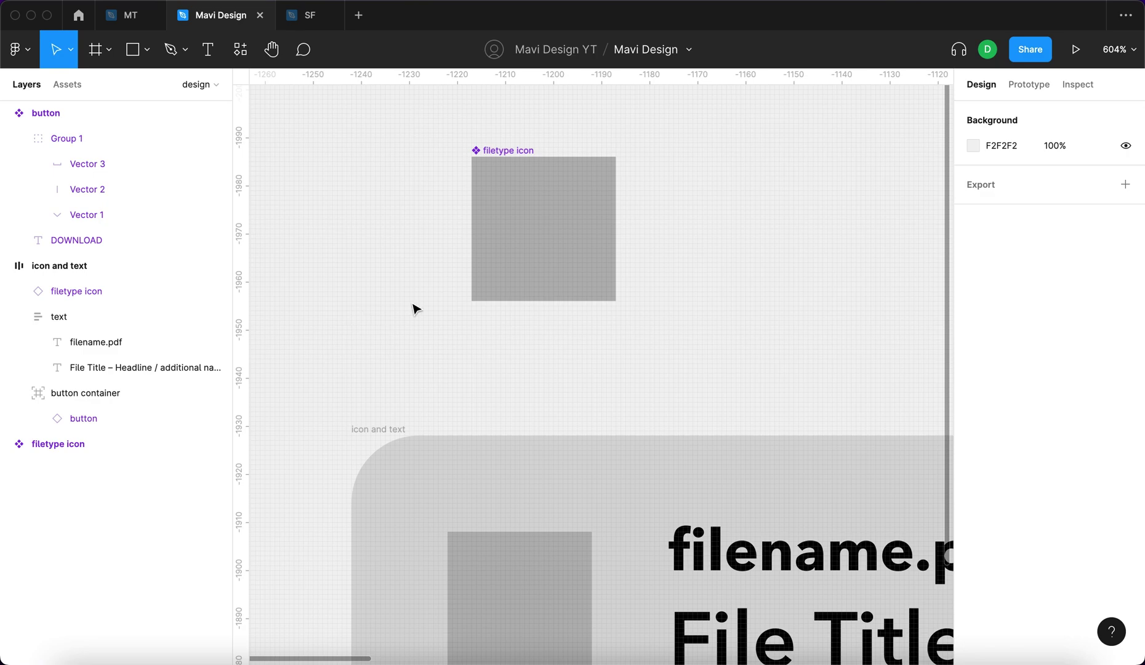
key(r)
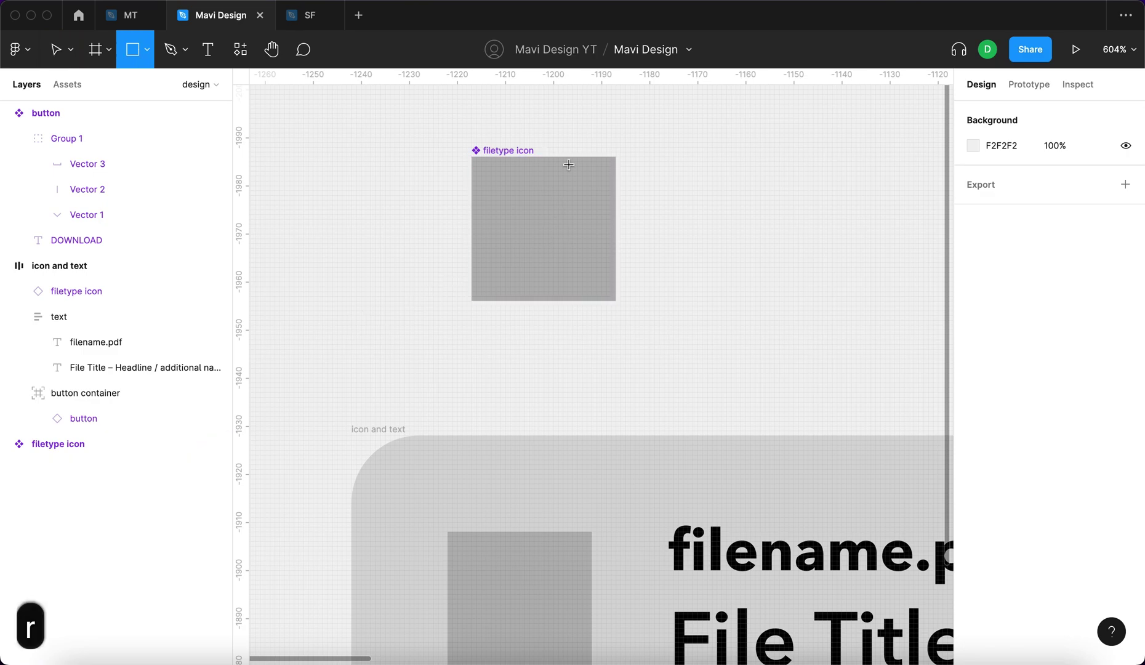
mouse_move(576, 162)
mouse_down()
mouse_move(473, 274)
mouse_move(476, 301)
mouse_up()
drag(517, 154, 518, 164)
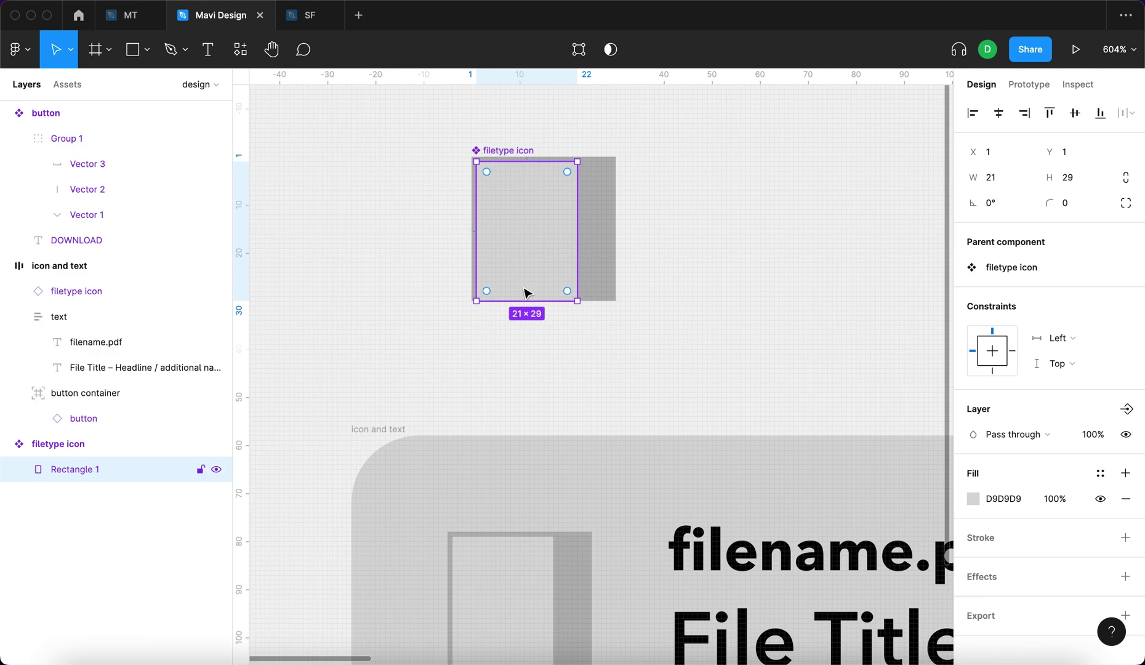
click(718, 312)
scroll(677, 339, down, 3)
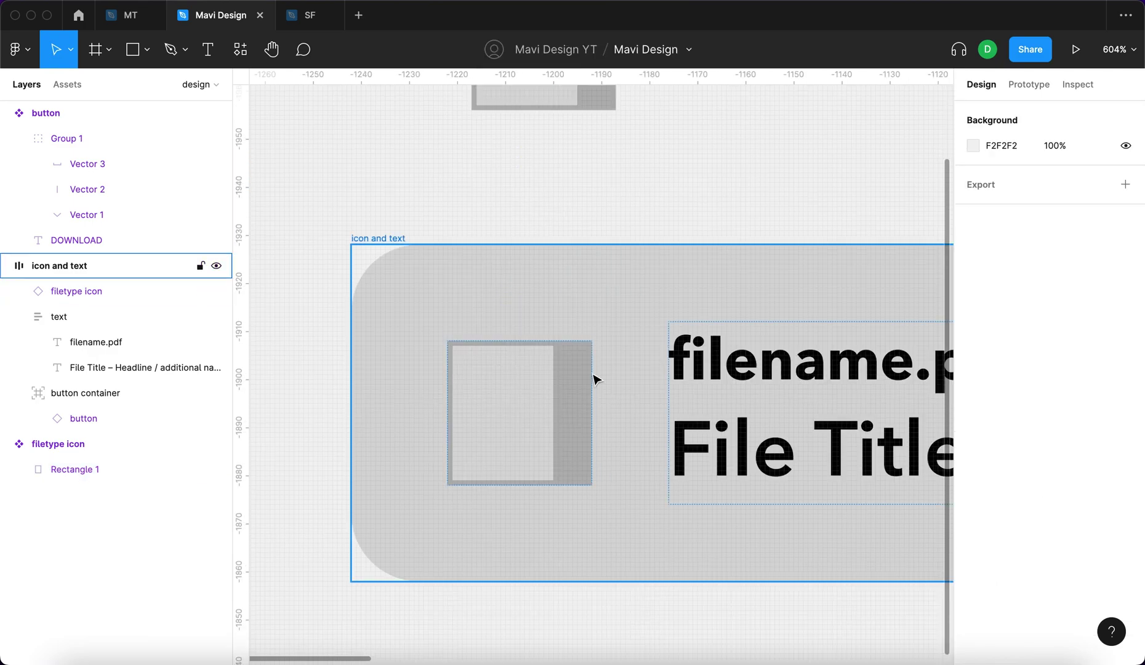
scroll(551, 382, up, 1)
scroll(560, 375, down, 5)
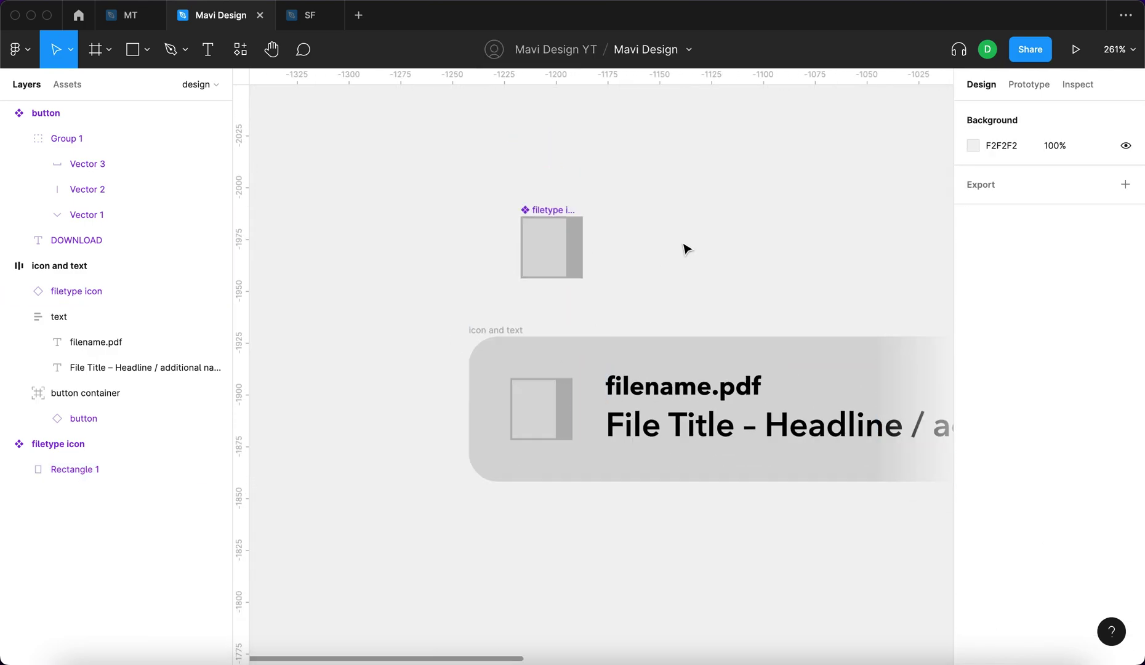
Reduce the icon's rectangle to 28 px high and replace its fill with a 2 px black stroke.
scroll(557, 254, up, 7)
click(557, 255)
click(1125, 498)
click(1125, 511)
click(1066, 562)
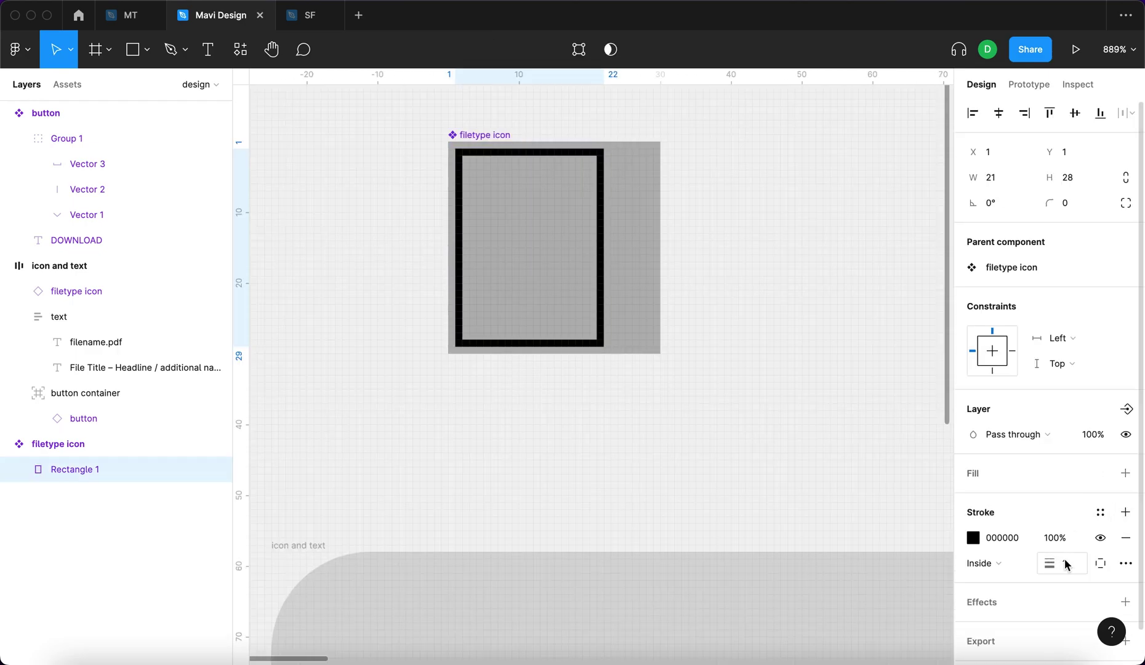
text(2)
key(Return)
key(Return)
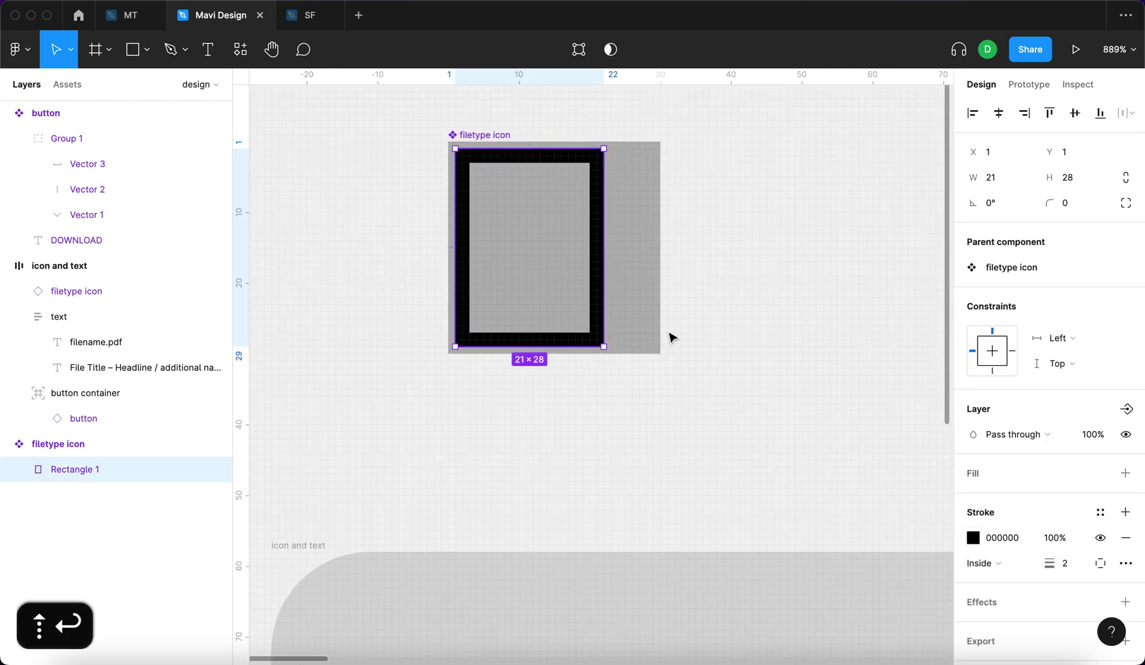
Center the rectangle's stroke on its path and shrink the rectangle to 17 × 24 px at X 3, Y 3.
click(983, 563)
click(982, 541)
drag(585, 158, 585, 163)
drag(455, 225, 470, 225)
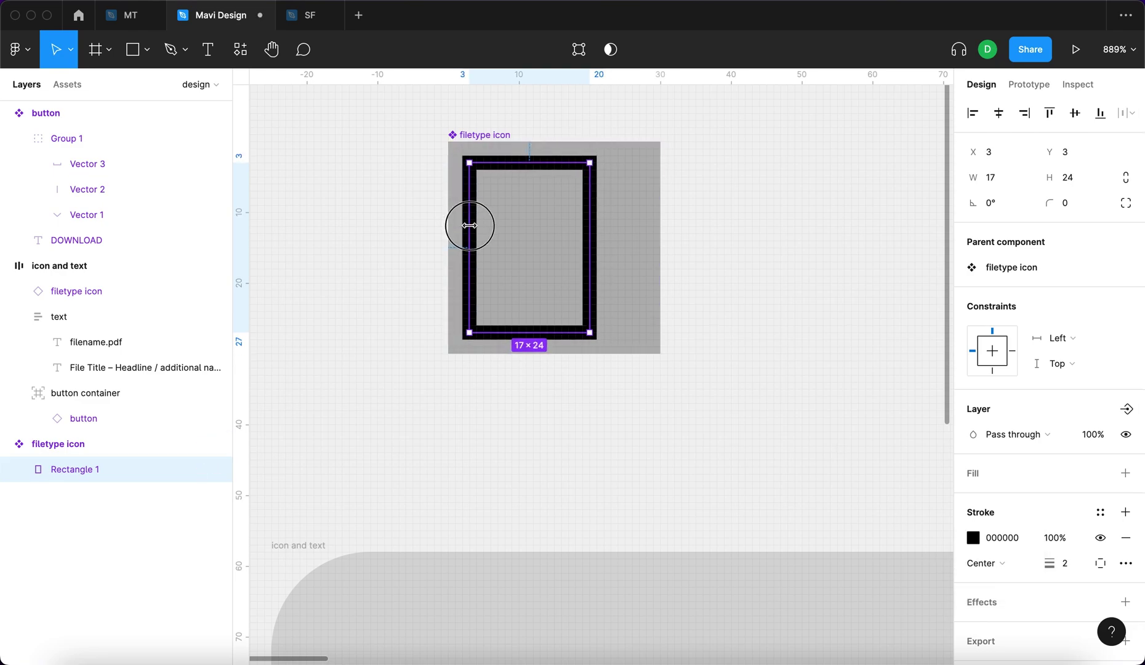
scroll(616, 233, down, 5)
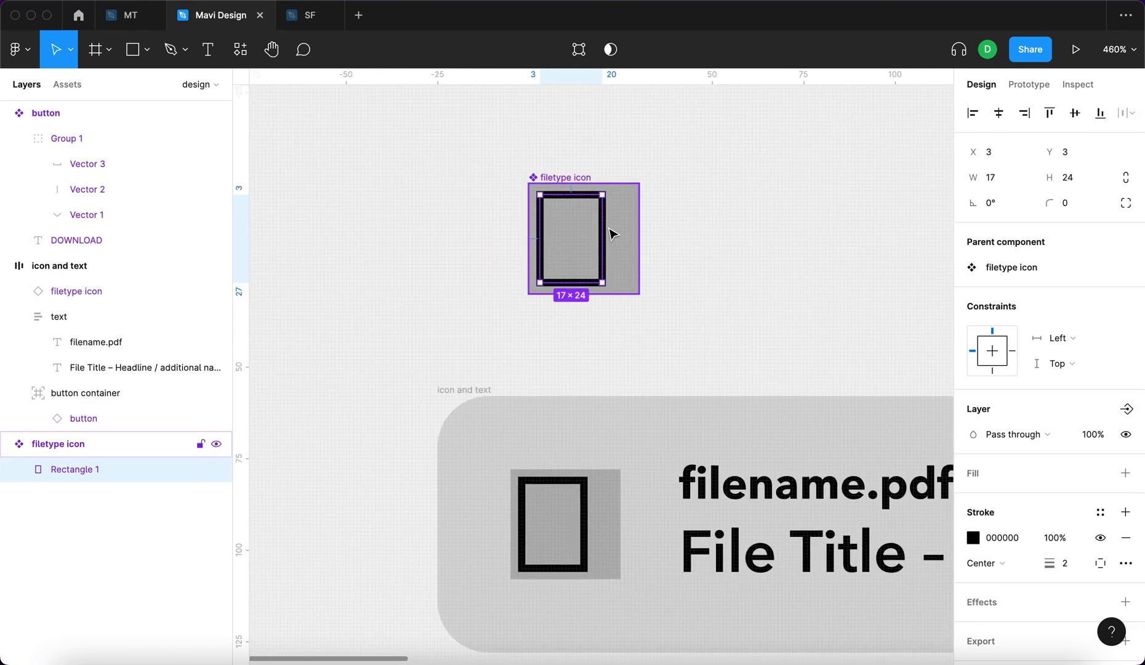
Add points to the rectangle's path at X 9, Y 3 and X 3, Y 9, and delete the upper-left corner point.
scroll(542, 215, up, 5)
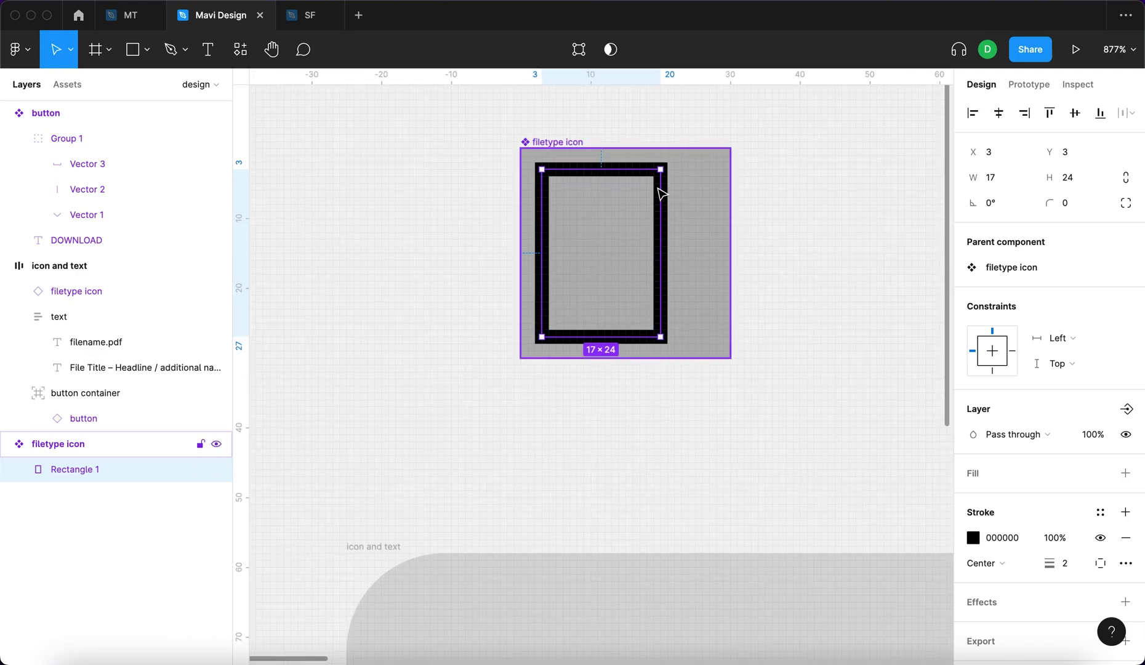
scroll(619, 170, up, 3)
key(Return)
click(593, 168)
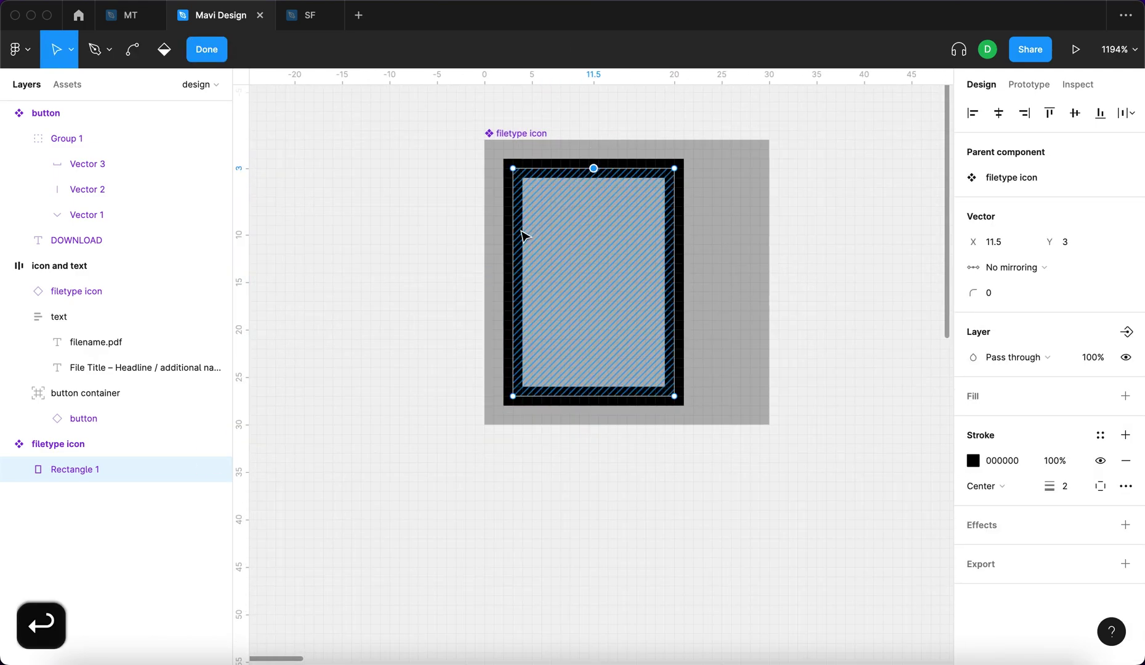
click(513, 282)
mouse_move(514, 278)
mouse_down()
mouse_move(511, 184)
mouse_move(508, 264)
mouse_up()
scroll(511, 184, up, 5)
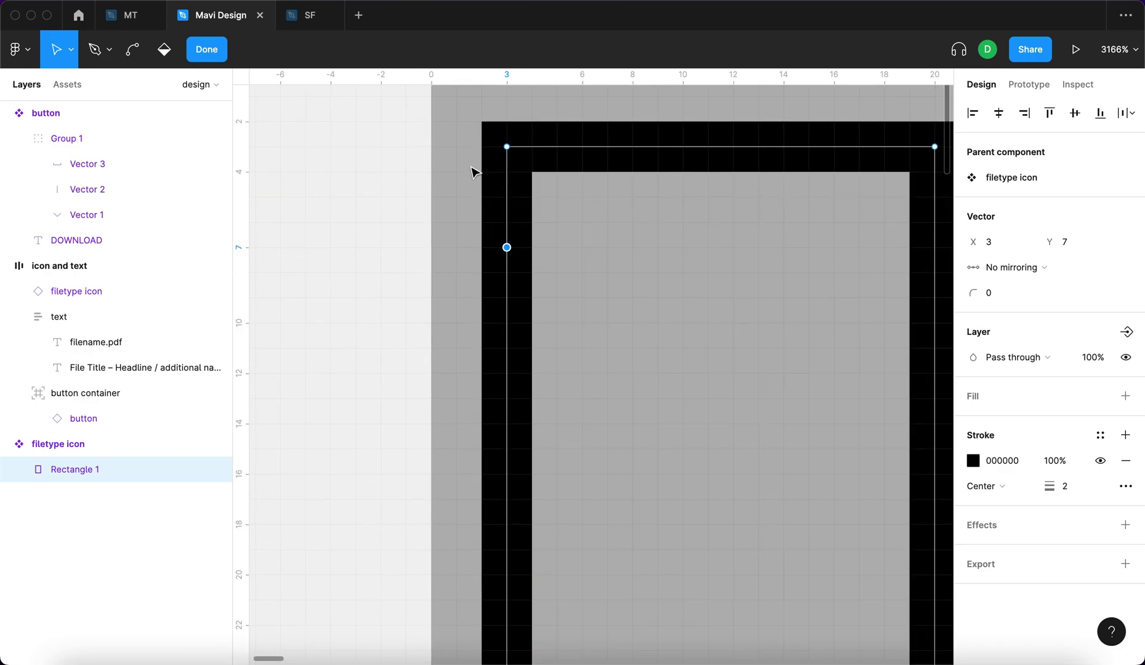
drag(507, 248, 507, 298)
drag(721, 146, 658, 148)
key(BackSpace)
scroll(485, 149, down, 3)
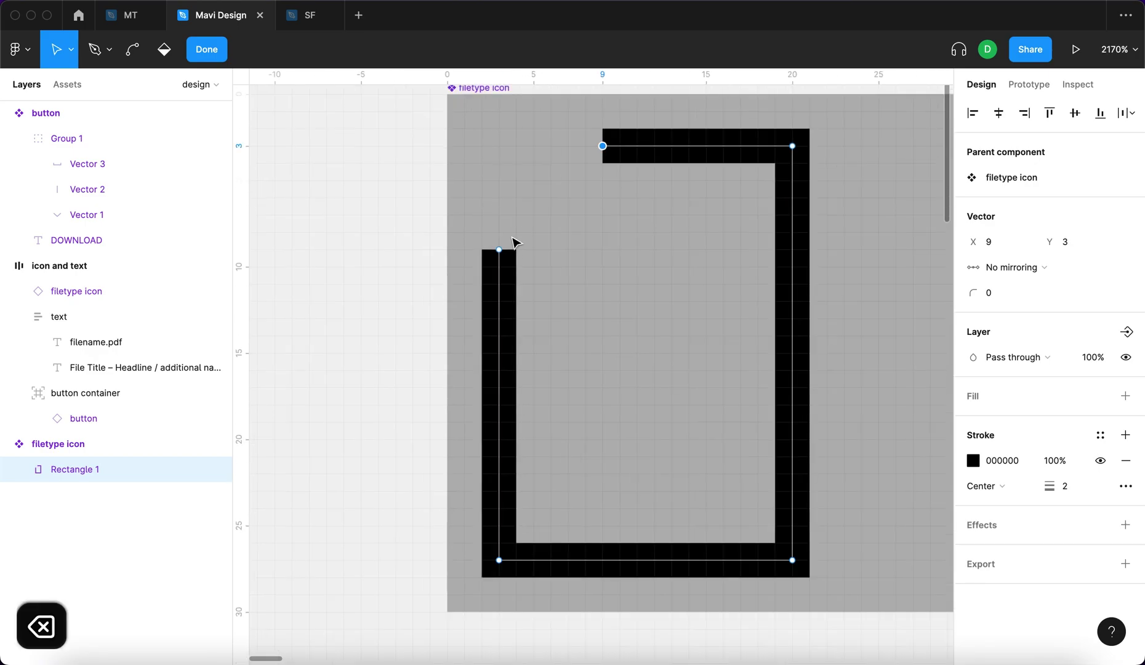
Join the outline's two open ends with a diagonal segment and finish the vector editing.
key(super+j)
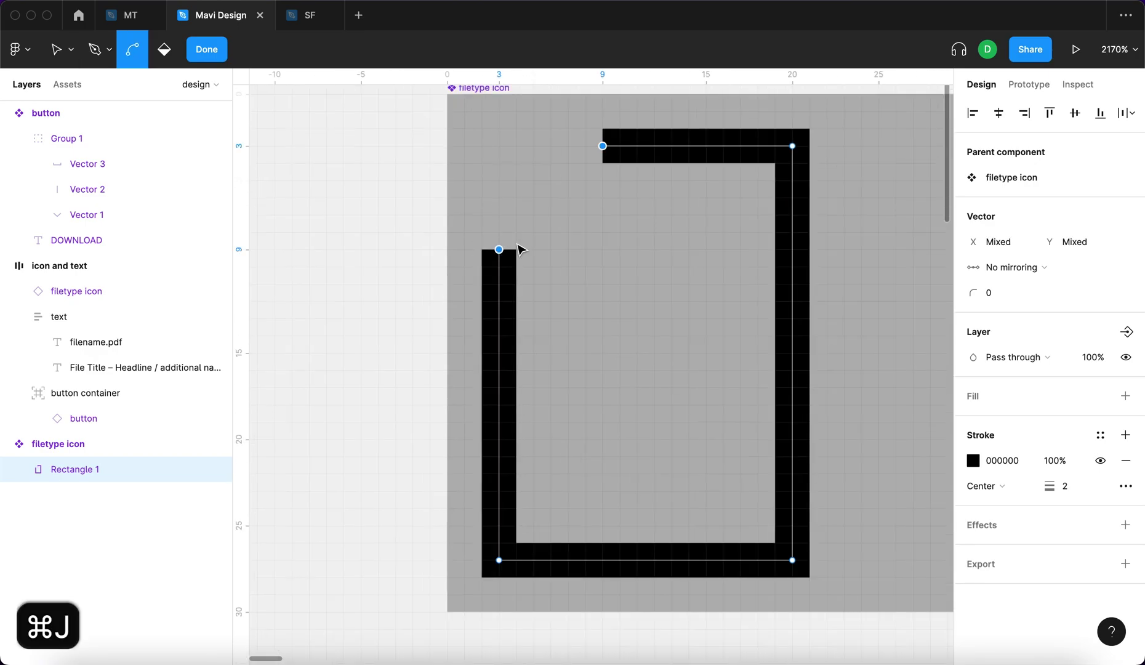
scroll(552, 244, down, 6)
key(Return)
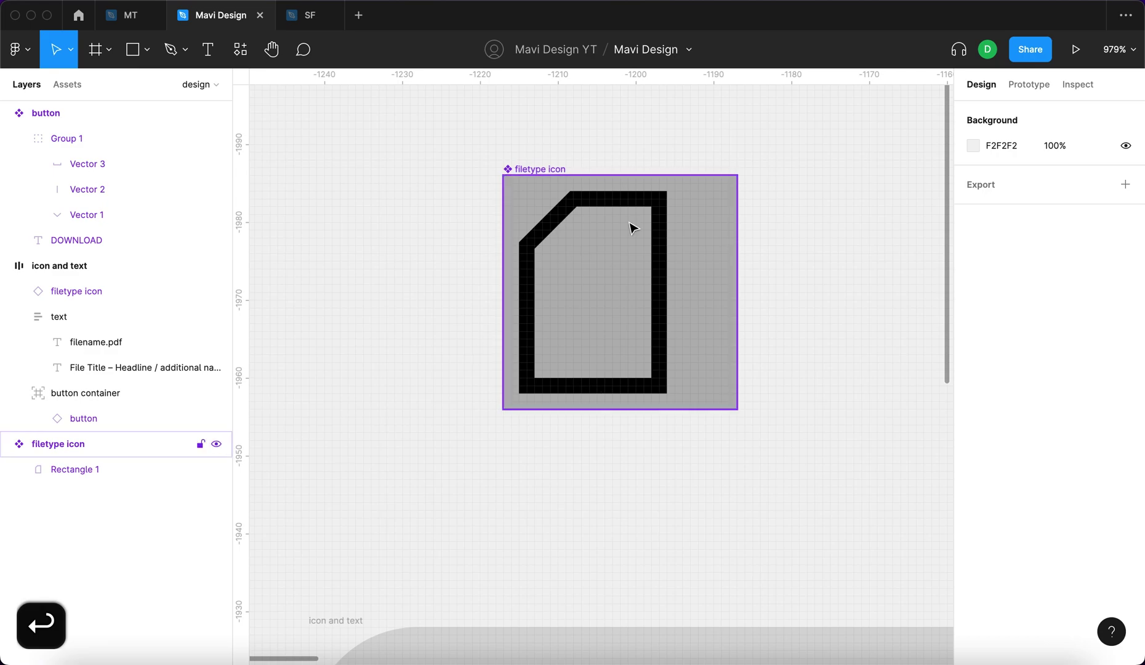
Draw an L-shaped fold line with the Pen from X 9, Y 3 through X 9, Y 9 to X 3, Y 9.
scroll(588, 256, up, 5)
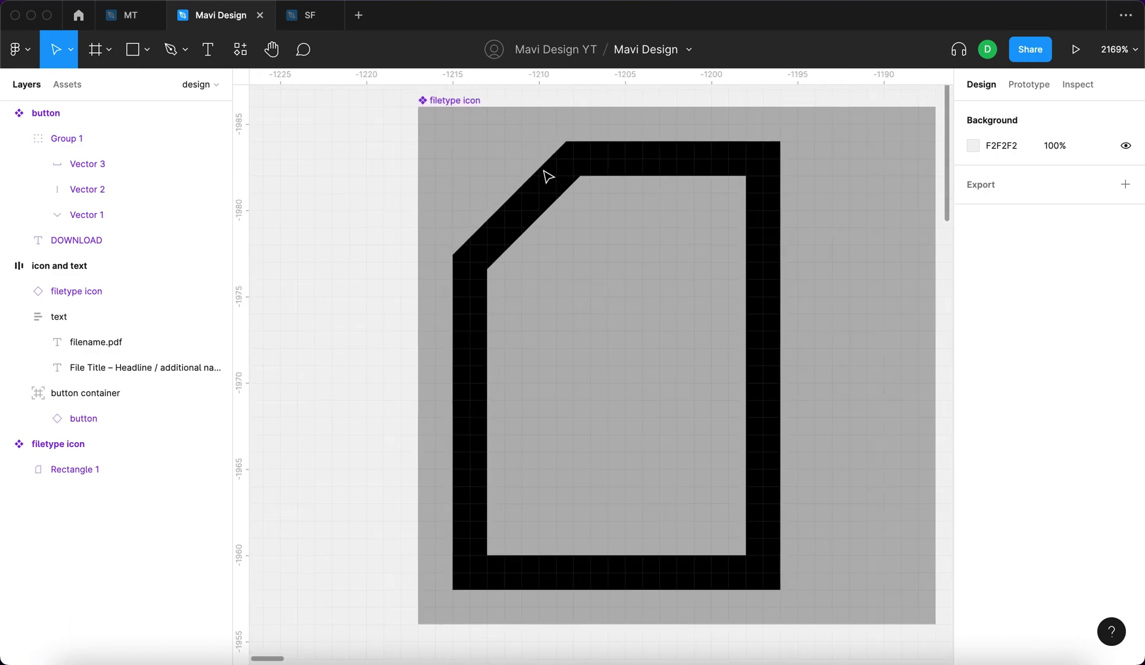
key(p)
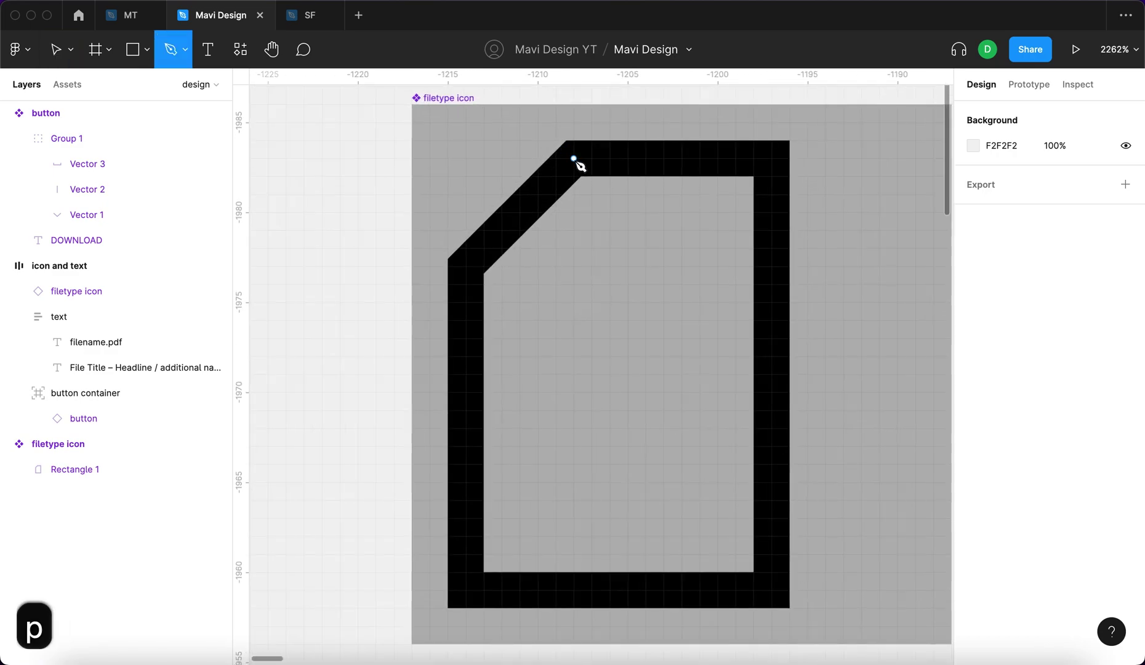
click(573, 158)
click(573, 266)
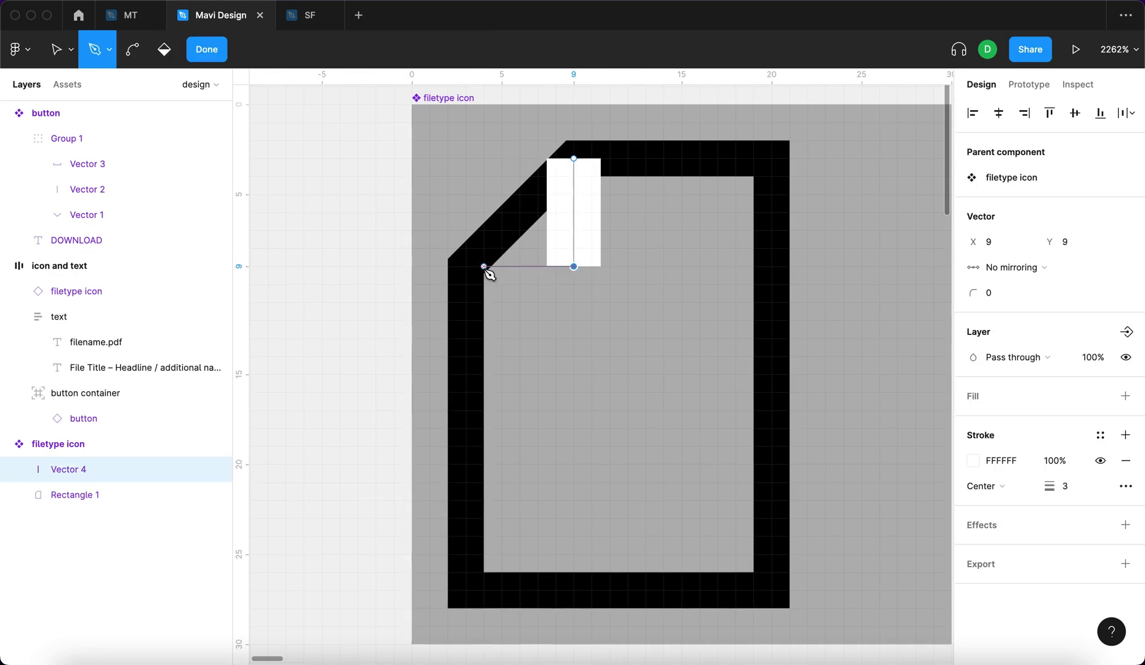
click(465, 266)
key(Return)
Set the fold line's stroke to 2 px in black (000000).
click(1066, 563)
key(Down)
key(Return)
click(1002, 539)
text(0)
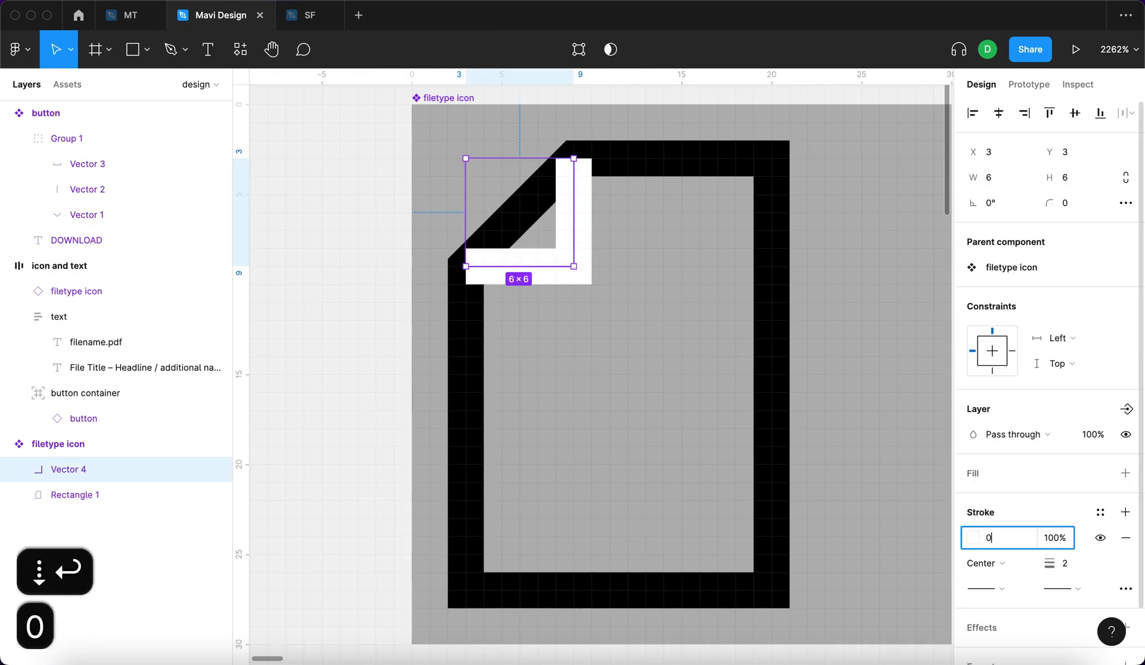
key(Return)
scroll(562, 357, down, 6)
scroll(472, 355, up, 3)
Enlarge the fold line to 8 × 8 px, keeping its upper-left corner in place.
click(631, 371)
scroll(627, 370, up, 4)
click(594, 283)
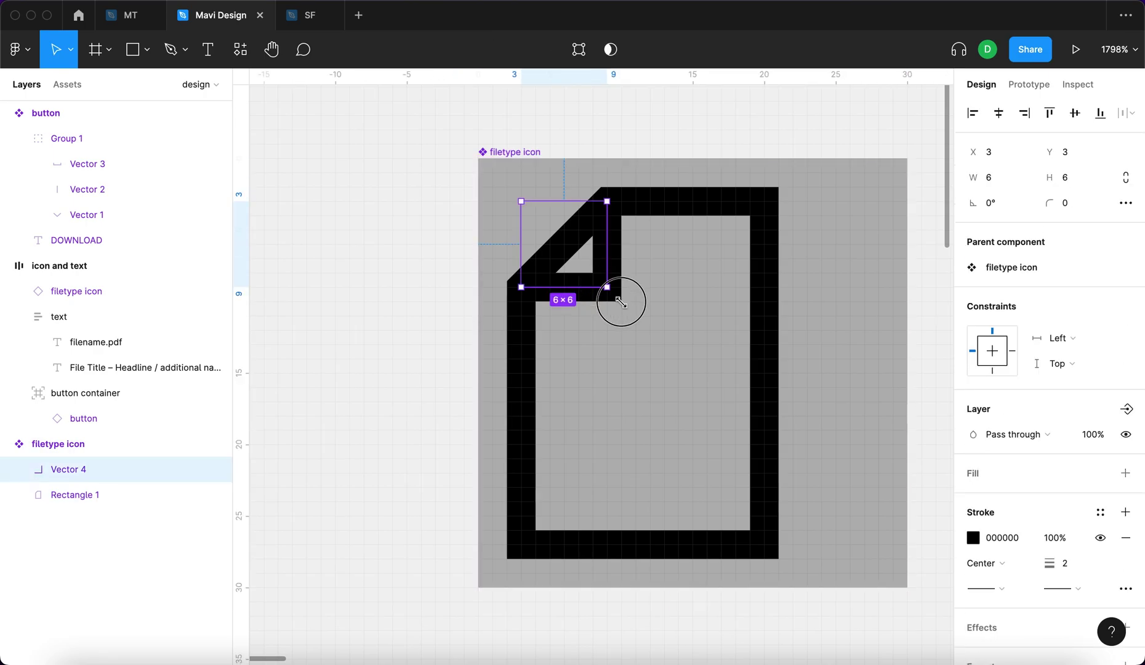
drag(621, 301, 635, 316)
Move the outline's cut-corner points to X 11, Y 3 and X 3, Y 11 to meet the fold line, leaving the outline selected.
click(684, 207)
key(Return)
click(606, 201)
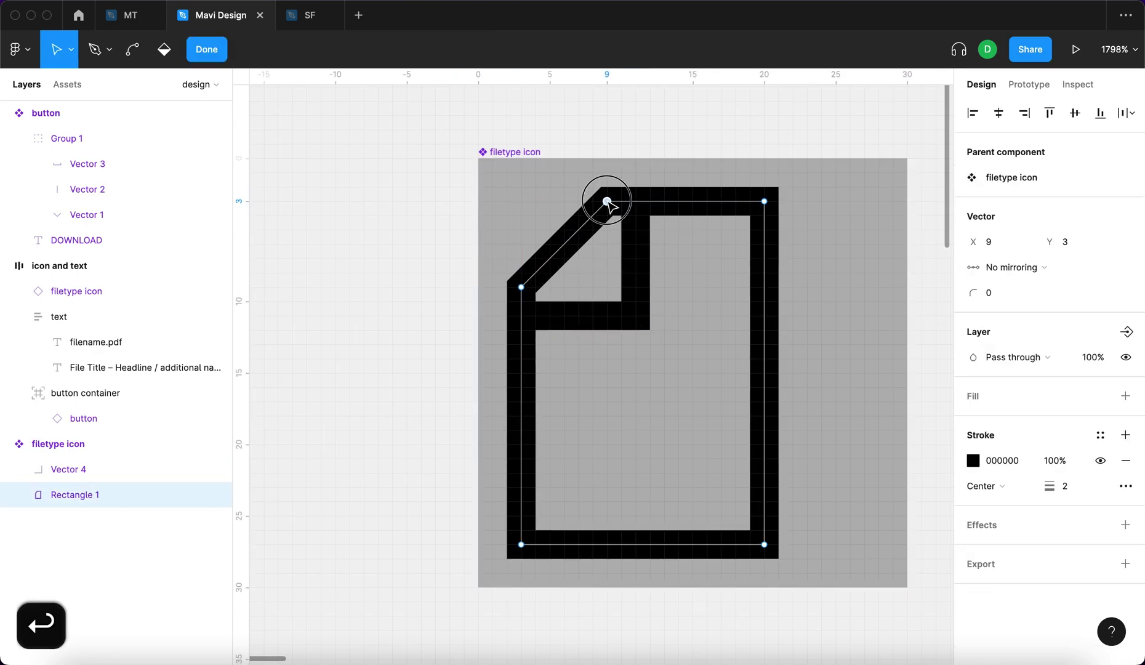
key(Right)
key(Right)
click(522, 287)
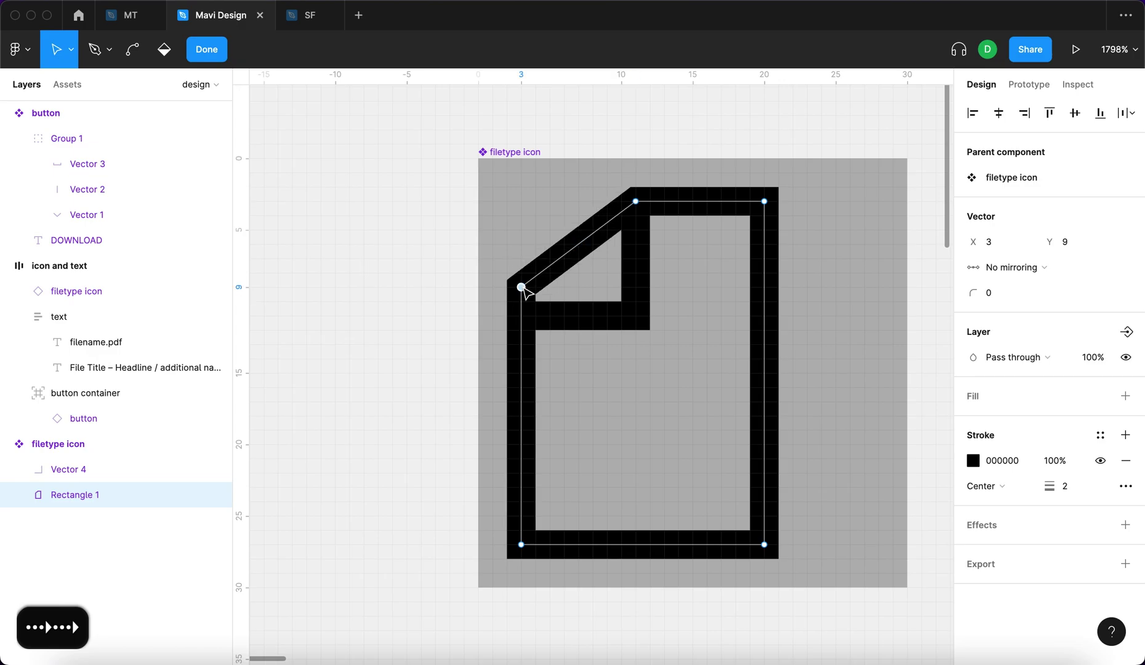
key(Down)
key(Down)
key(Return)
click(349, 295)
scroll(348, 294, down, 4)
double_click(485, 321)
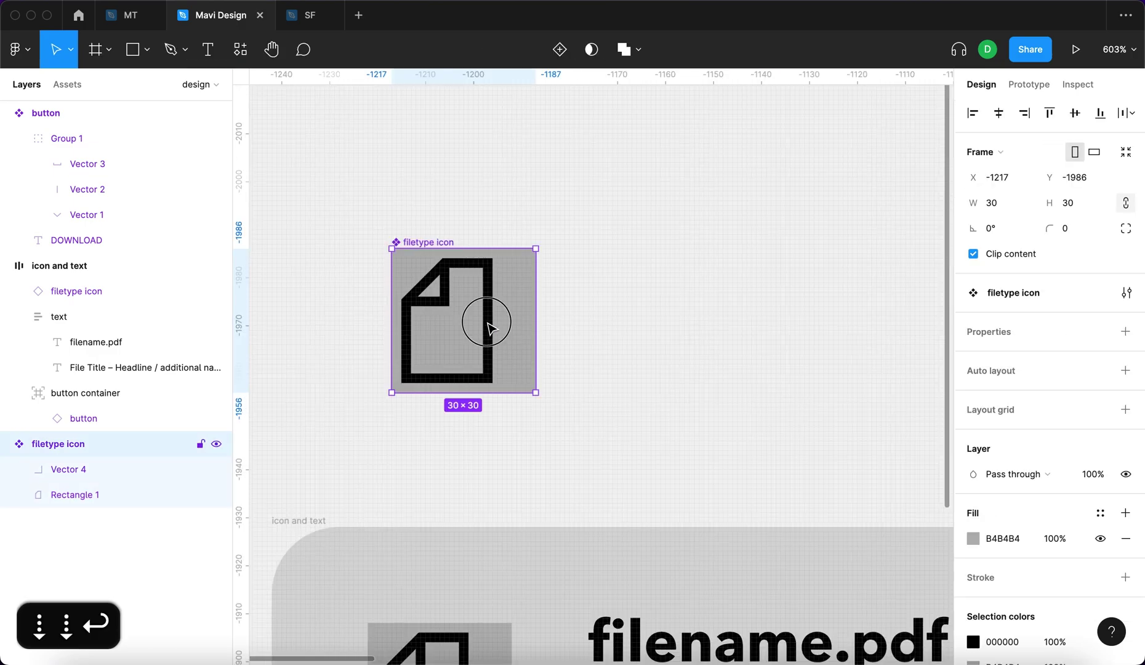
scroll(411, 295, up, 3)
key(Return)
drag(536, 247, 494, 329)
key(super+z)
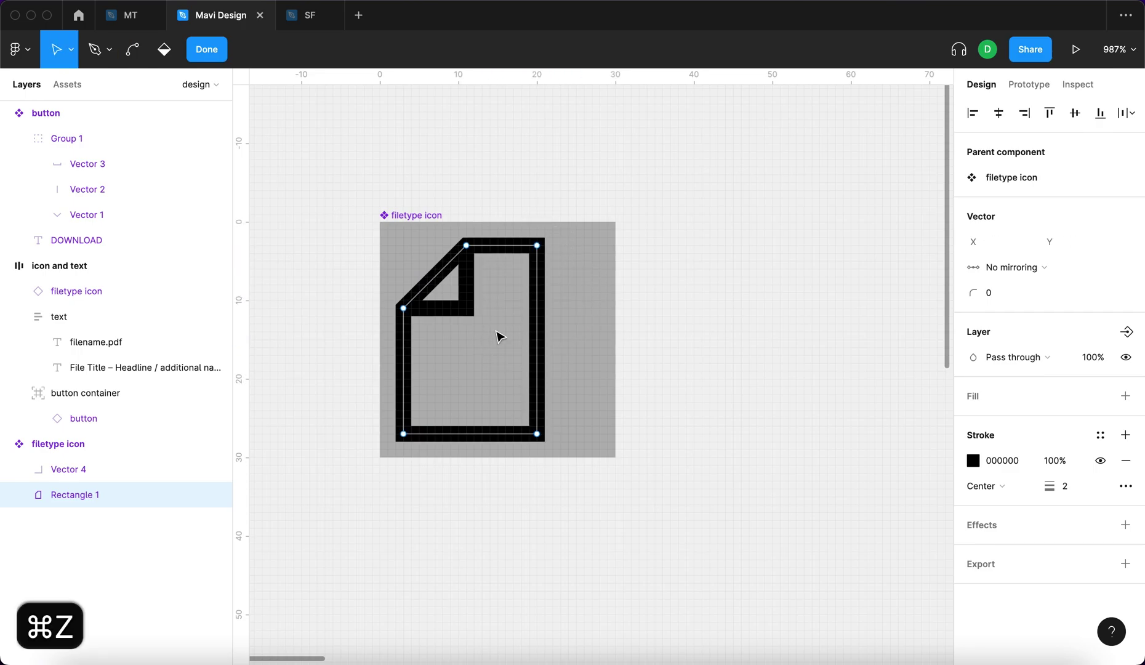
drag(536, 248, 477, 302)
key(super+z)
key(Return)
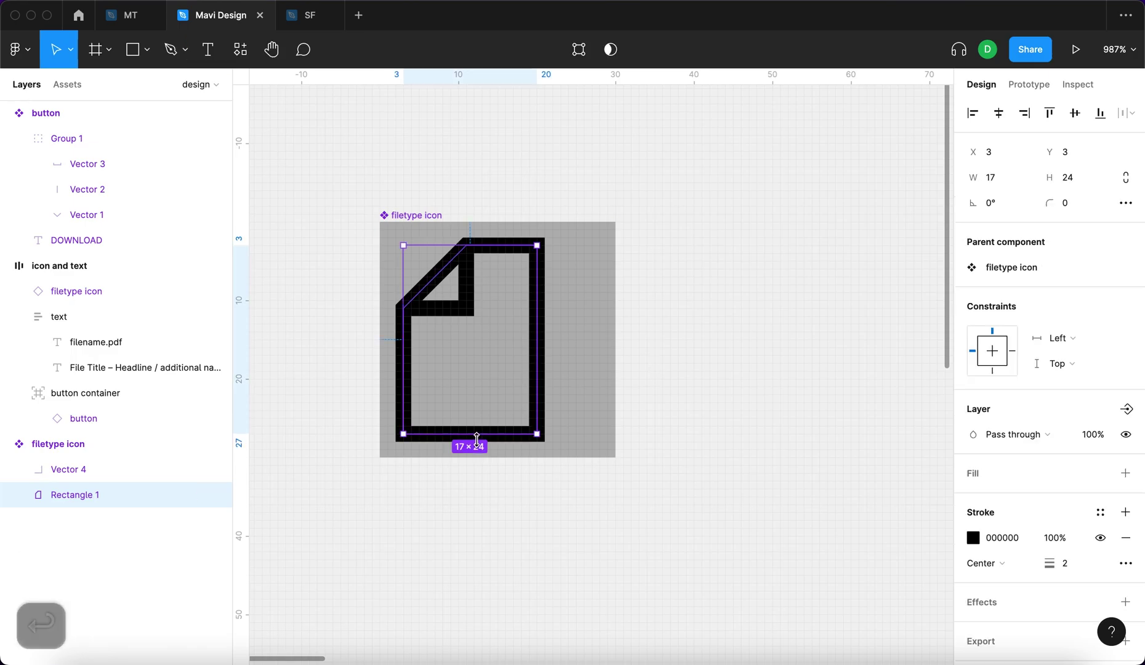
Move the outline's two bottom points up 2 px to Y 25.
key(Return)
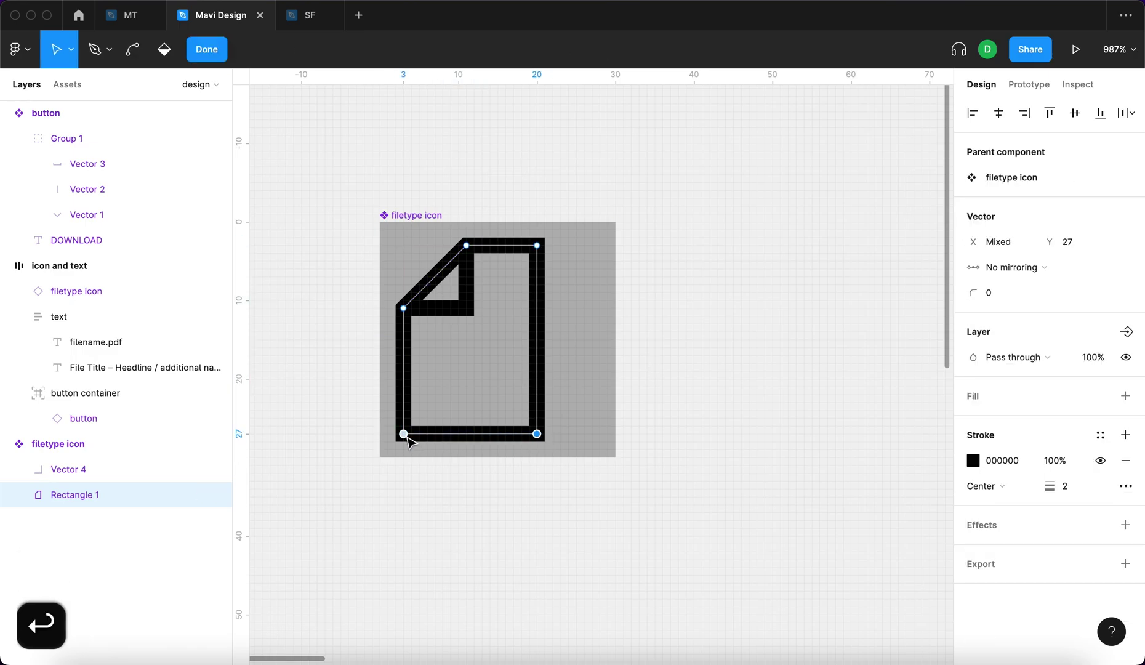
key(Up)
key(Up)
key(Return)
click(377, 295)
Round the corner of the icon's fold line.
click(452, 310)
scroll(452, 309, up, 3)
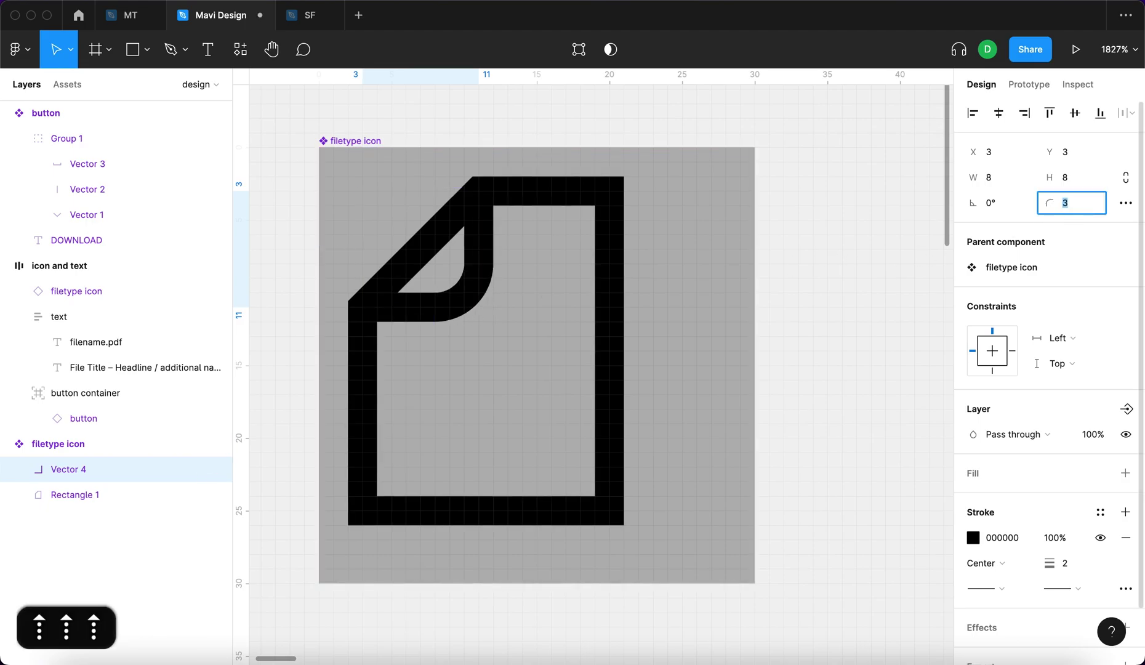
key(Return)
Round only the two cut-corner points of the icon's outline.
click(607, 258)
key(Return)
click(479, 191)
shift+click(363, 308)
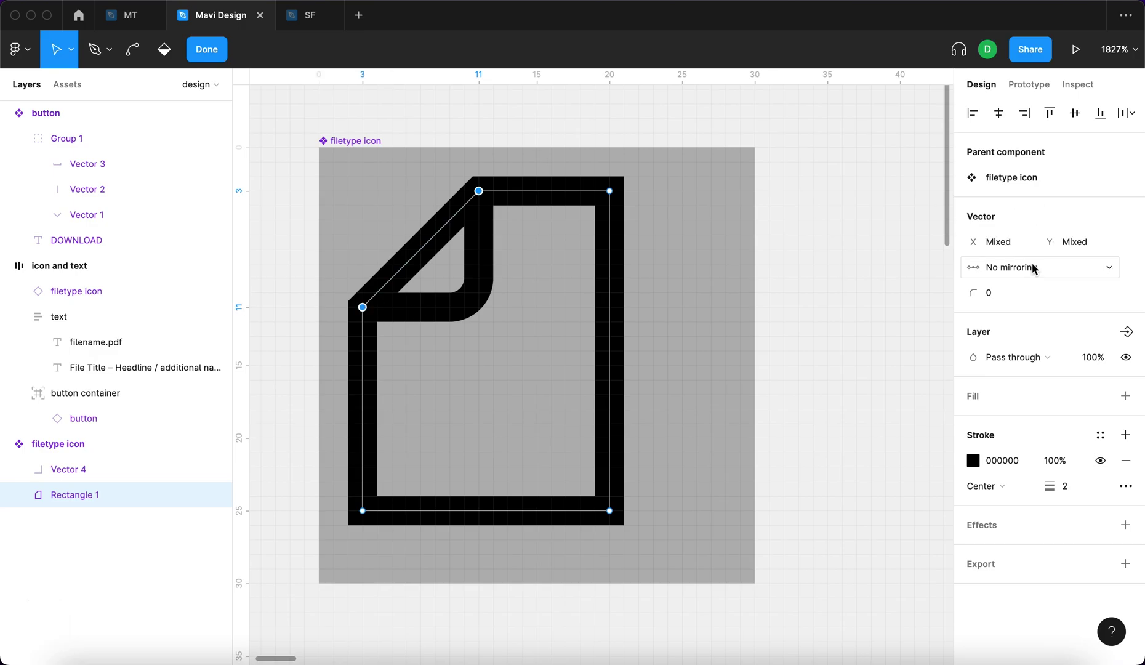
click(991, 293)
key(Up)
key(Up)
key(Up)
key(Up)
key(Up)
key(Return)
Set the corner radius of the whole icon outline to 4.
key(Return)
click(1067, 206)
text($)
key(BackSpace)
text(4)
Reduce the corner radius of the icon outline's upper-right and two bottom points to 2.
key(Return)
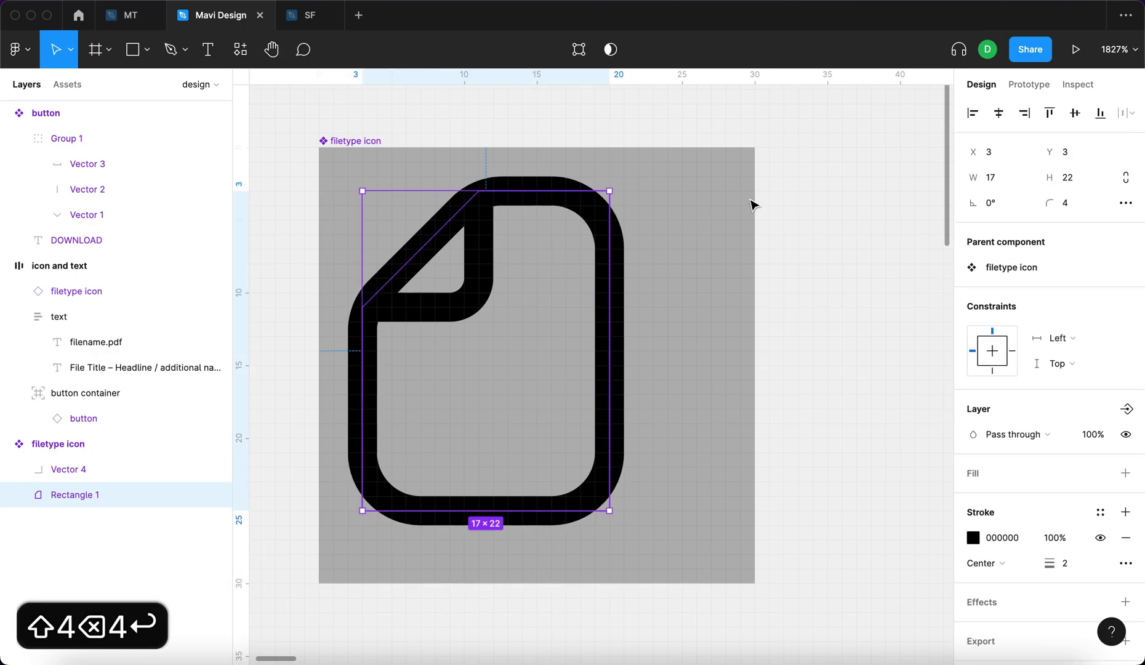
scroll(735, 270, down, 3)
key(Return)
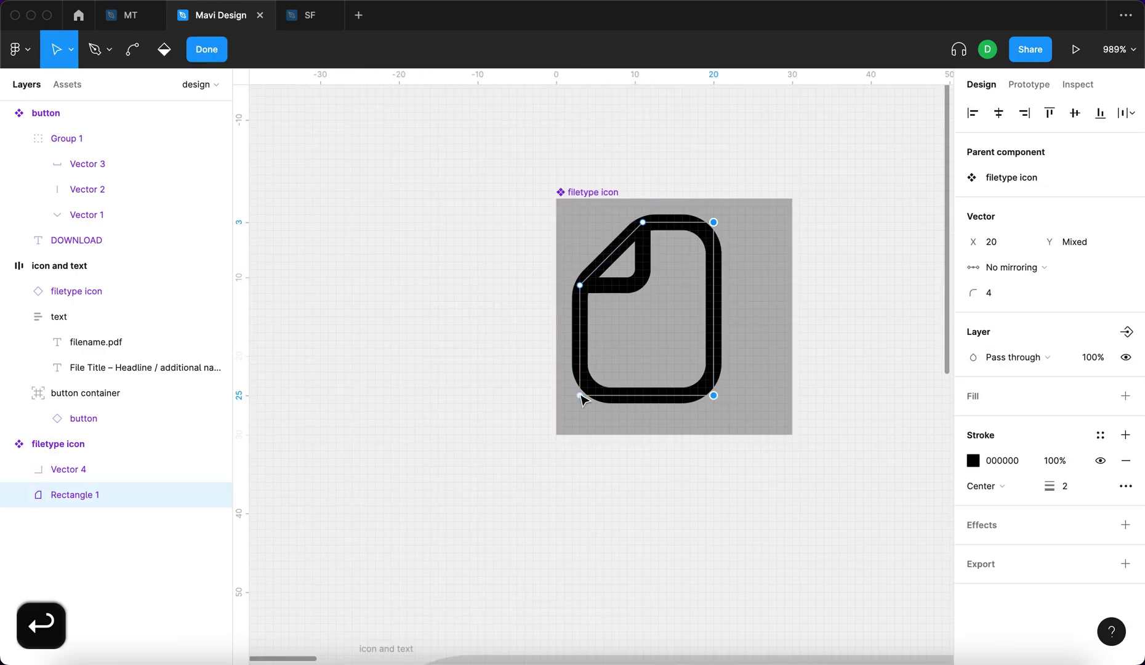
key(Down)
key(Down)
key(Return)
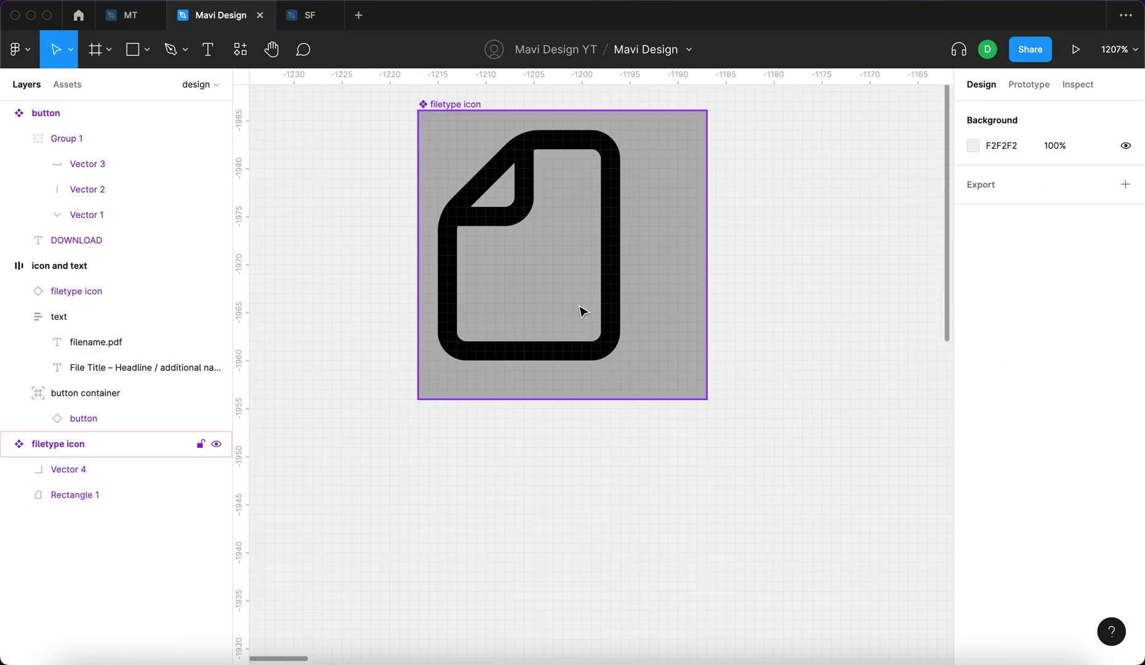
Add the text "PDF" over the lower part of the filetype icon.
key(t)
click(552, 294)
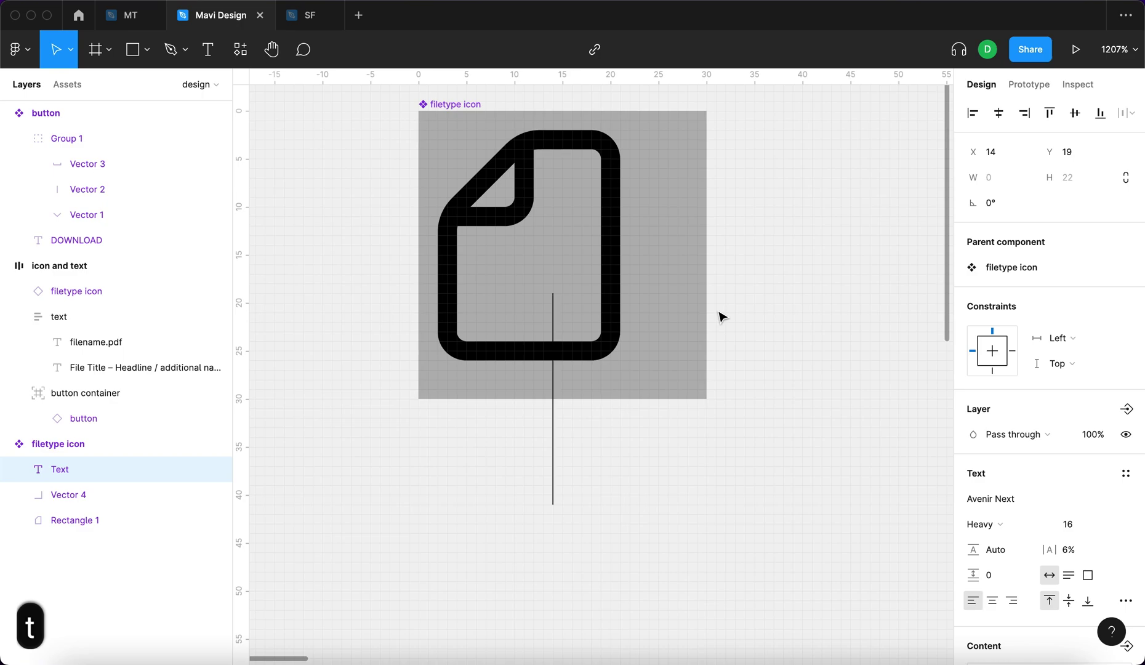
text(PDF)
key(Escape)
Wrap the PDF text in an auto layout frame and give the frame a red FF0B0B fill.
key(shift+a)
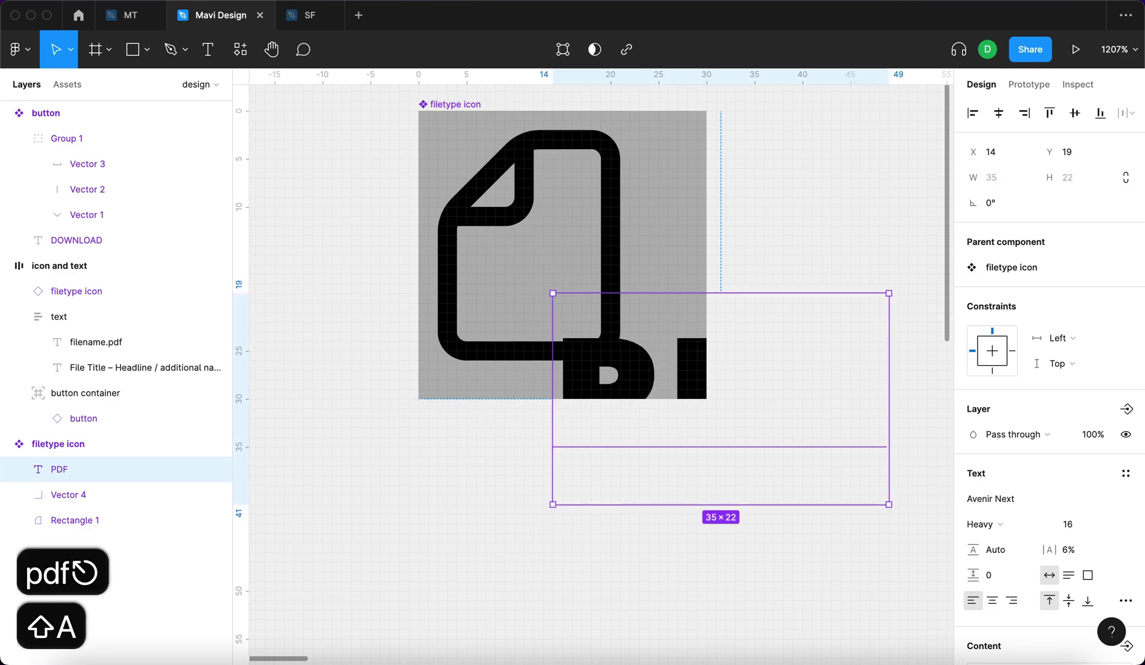
scroll(1044, 525, down, 5)
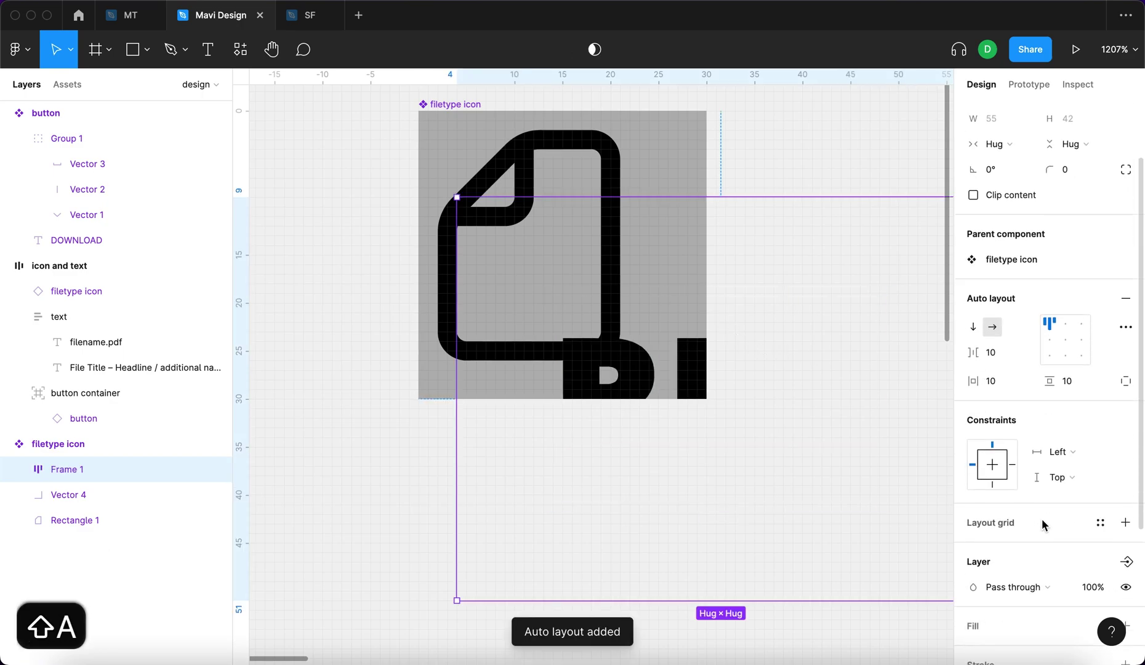
click(1125, 547)
click(972, 573)
drag(892, 409, 975, 364)
Reduce the font size of the PDF text inside the red frame to 7.
key(Return)
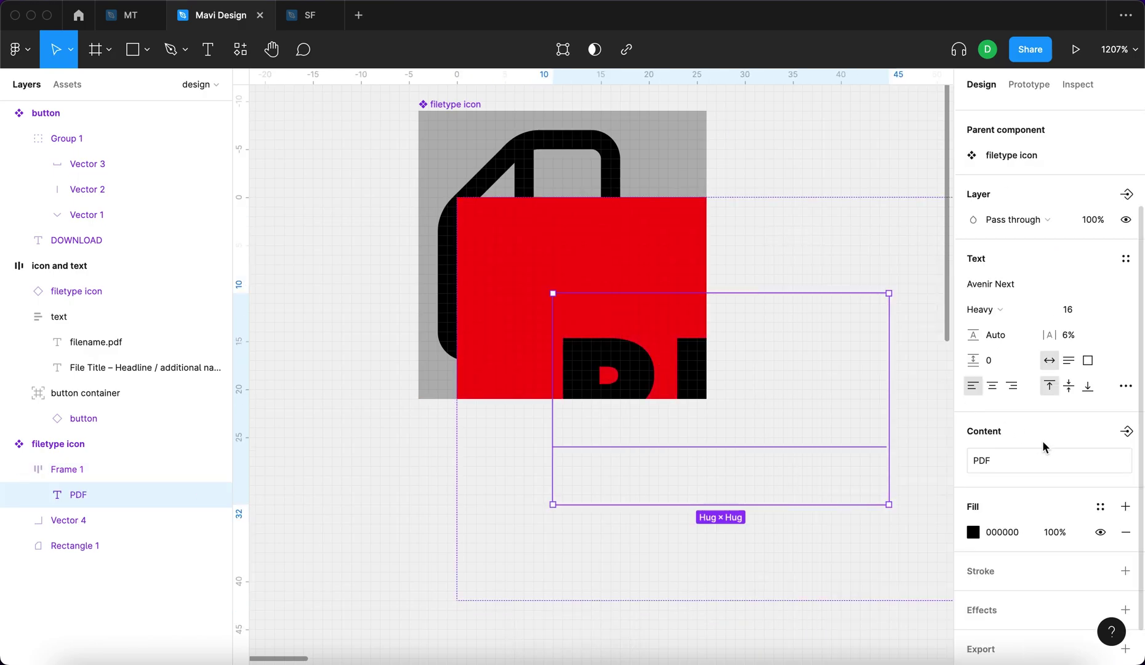
click(1076, 309)
key(Down)
key(Down)
key(Down)
key(Down)
key(Down)
key(Down)
key(Down)
Reduce the horizontal padding of the red frame around the PDF text to 7.
key(Down)
key(Down)
key(Down)
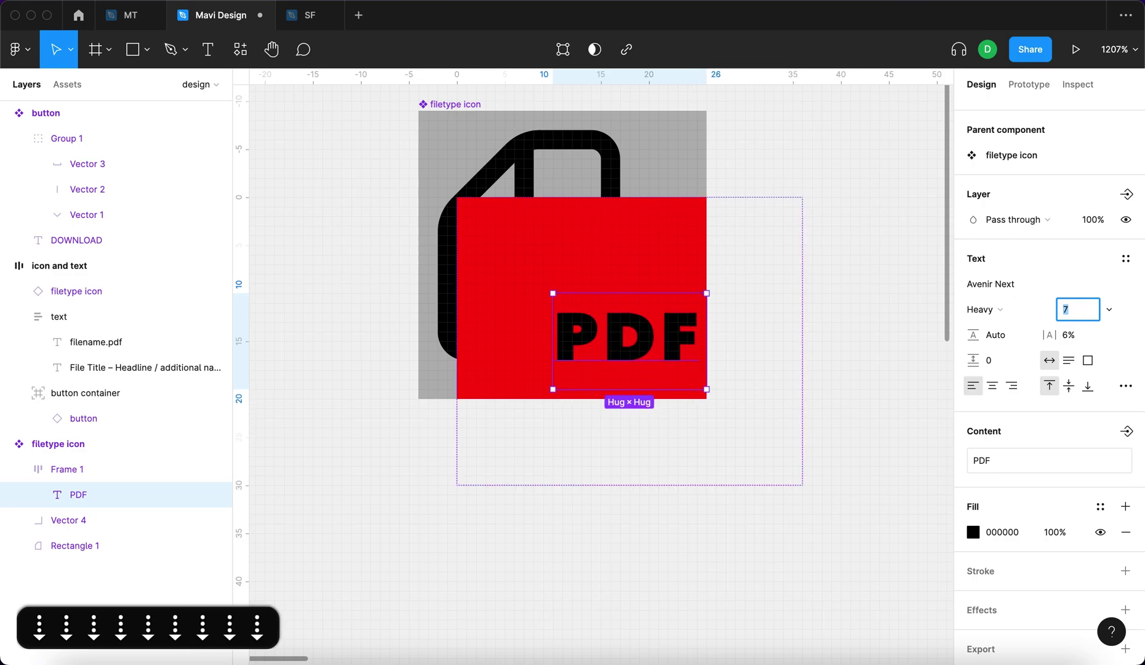
key(shift+Return)
key(shift+Return)
click(997, 302)
key(Down)
key(Down)
key(Down)
key(Down)
key(Down)
key(Down)
key(Down)
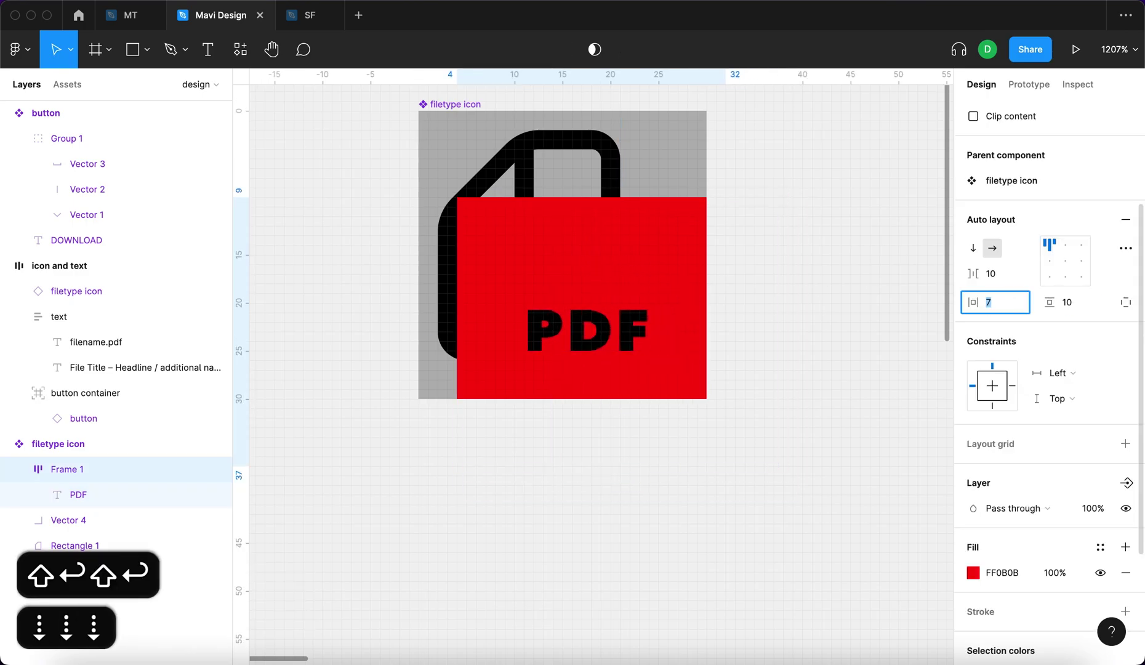
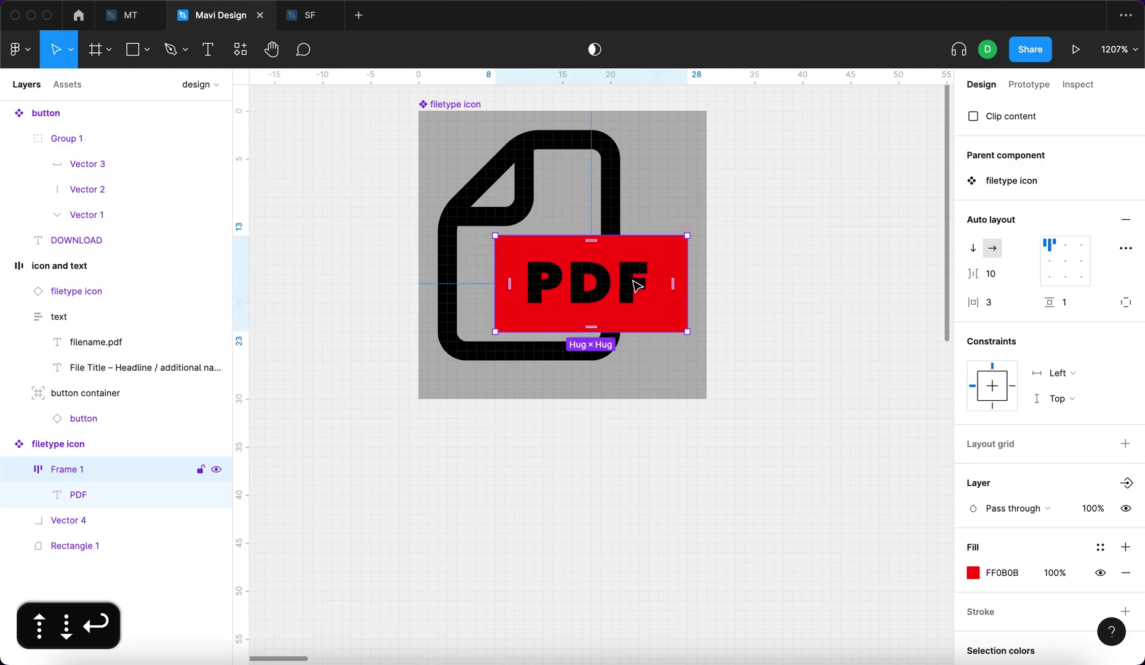
Move the red PDF frame to X 8, Y 13 within the filetype icon component.
scroll(633, 282, down, 5)
click(692, 355)
scroll(692, 360, down, 2)
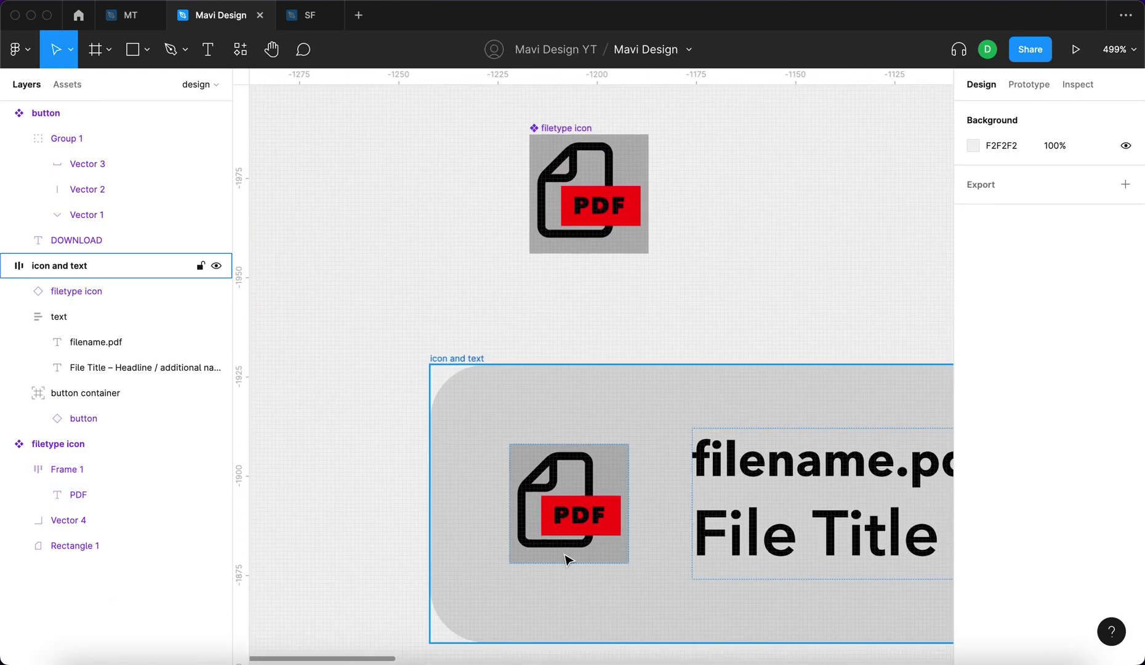
scroll(567, 554, down, 5)
scroll(577, 473, up, 5)
Set the corner radius of the red PDF frame to 2.
click(570, 360)
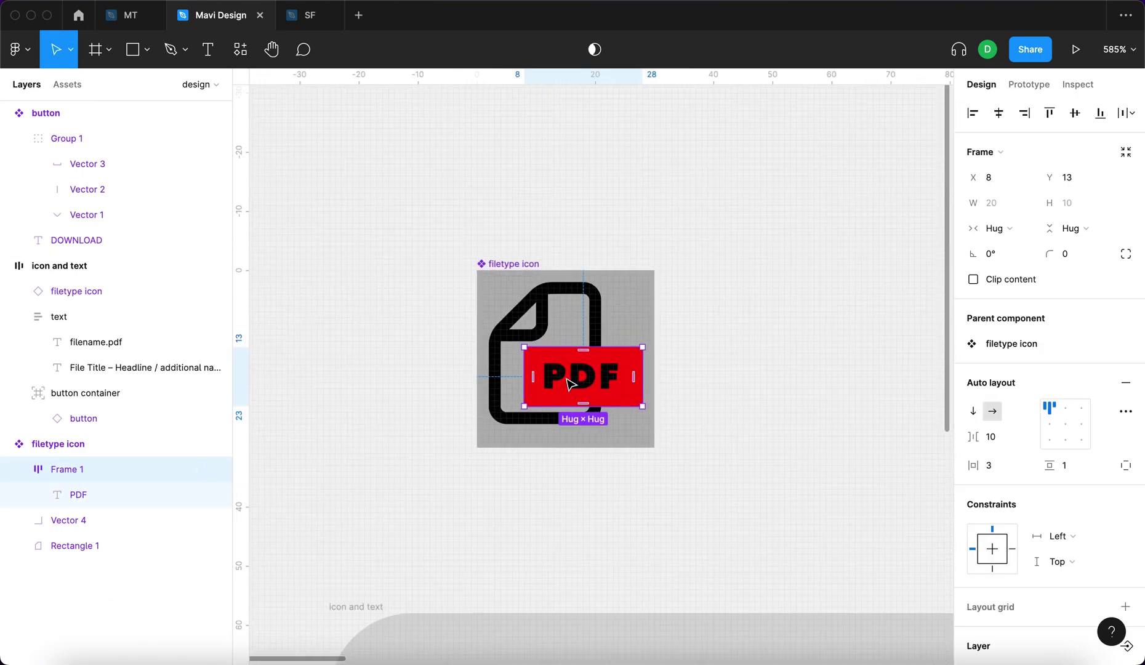
scroll(566, 372, up, 3)
click(1068, 253)
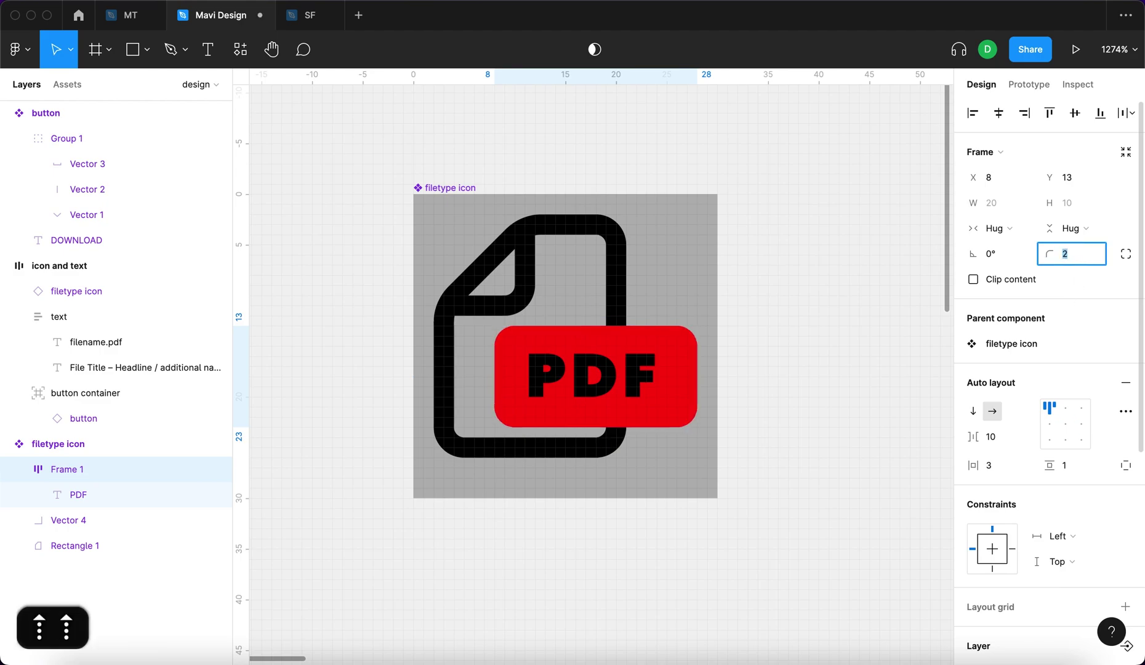
key(Return)
Darken the PDF frame's red fill to A91414 by lowering its HSL saturation and lightness.
scroll(1000, 586, down, 5)
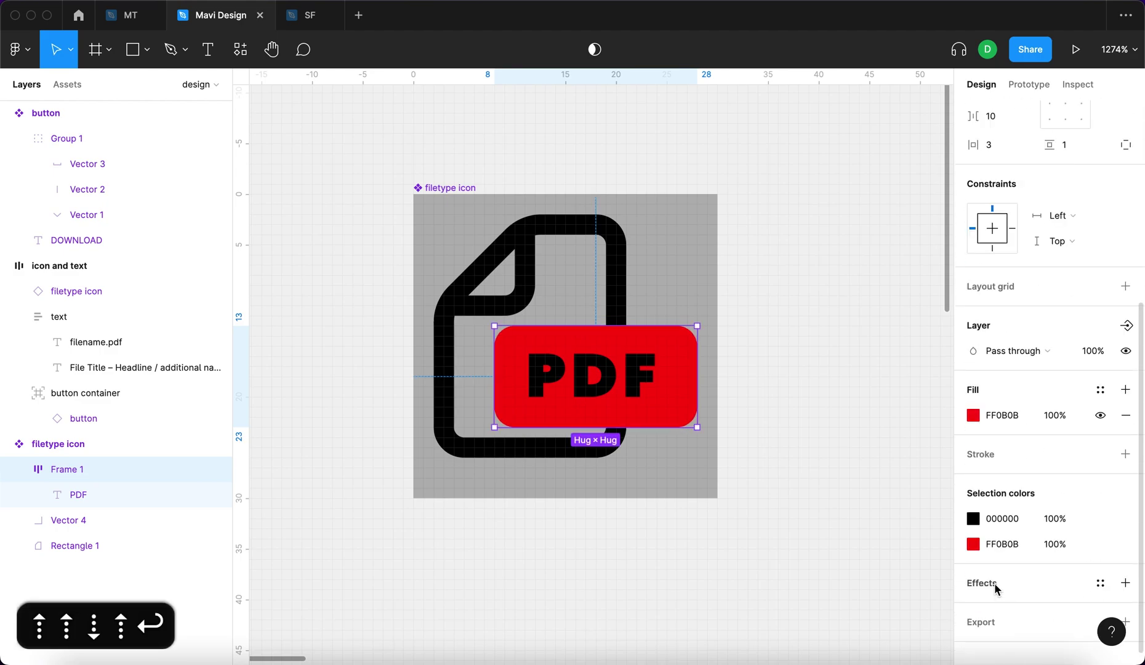
click(977, 416)
mouse_move(946, 359)
mouse_down()
mouse_move(954, 400)
mouse_move(964, 363)
mouse_up()
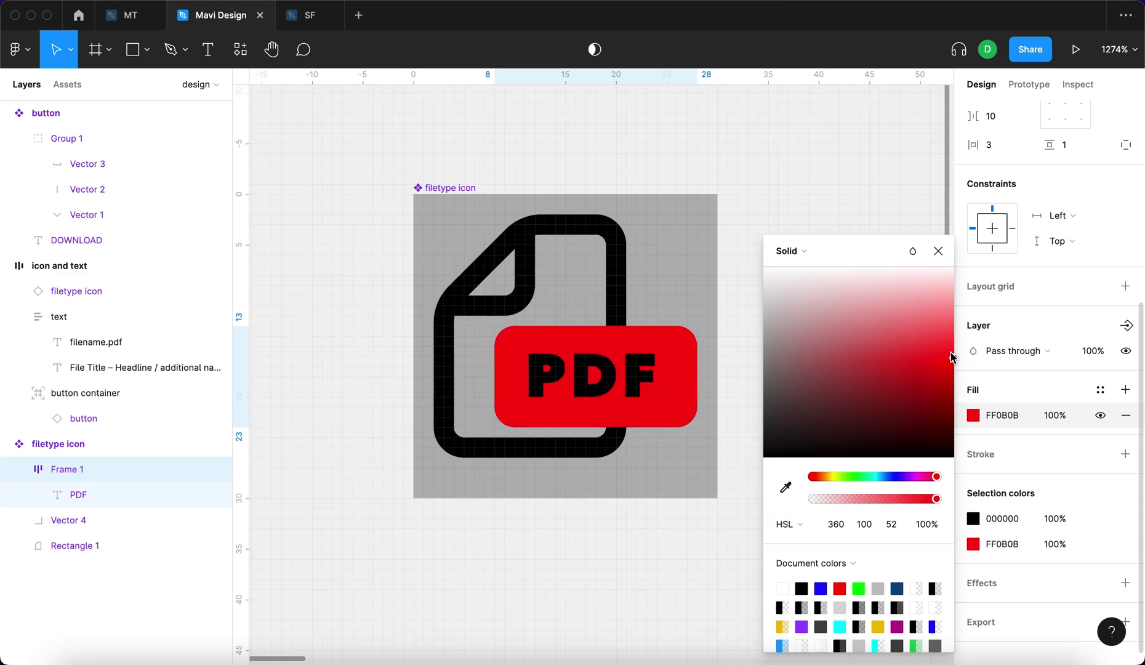
click(864, 524)
key(shift+Down)
key(shift+Down)
key(shift+Down)
key(shift+Down)
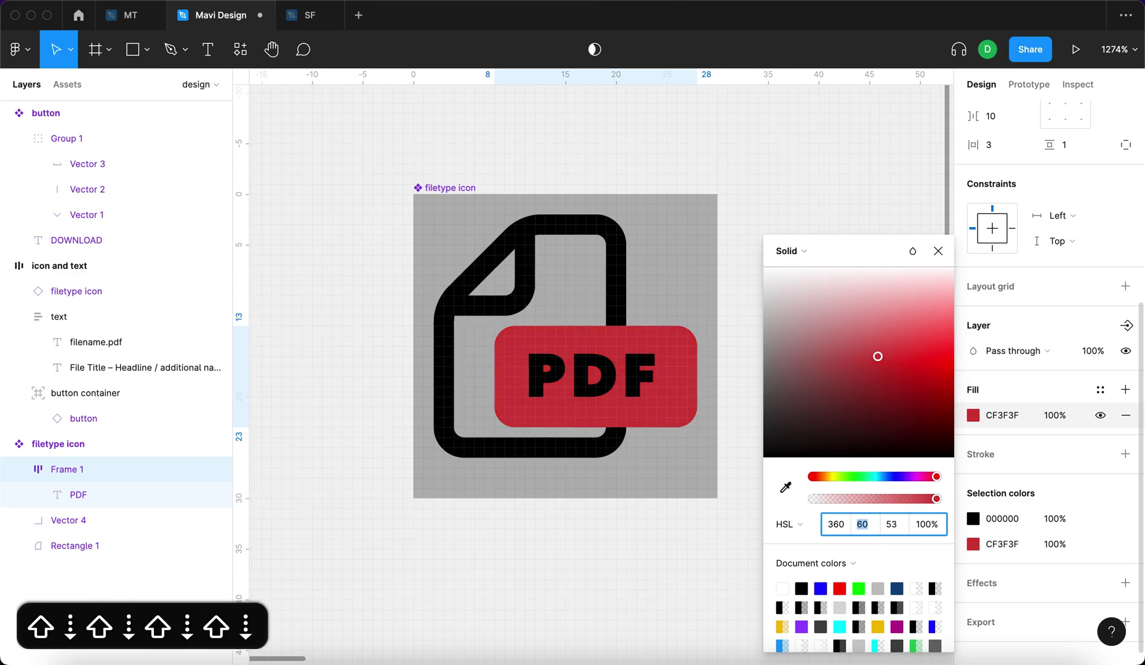
key(shift+Up)
key(shift+Up)
key(shift+Down)
key(shift+Down)
key(shift+Up)
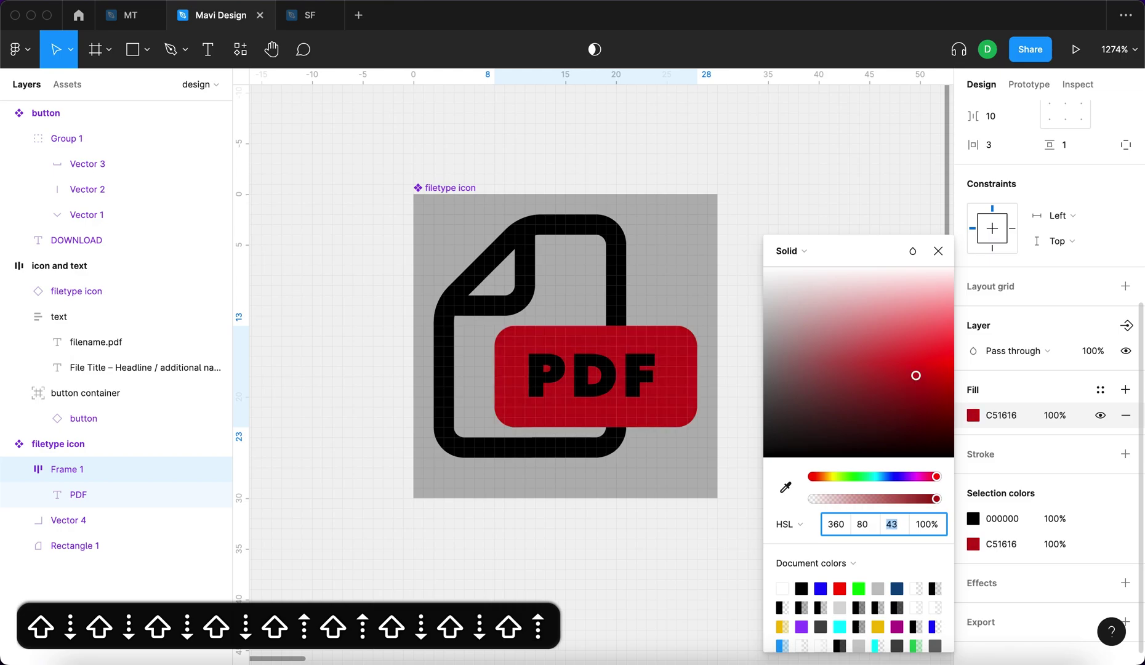
key(Down)
key(Down)
key(Down)
key(Down)
key(Down)
key(Down)
key(Return)
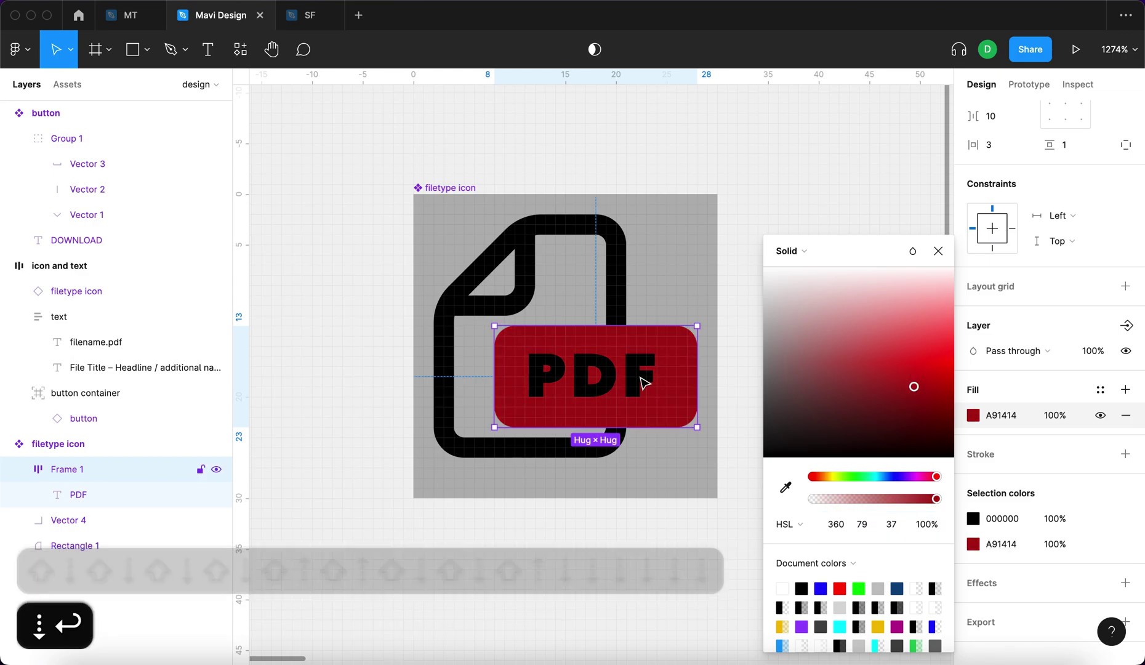
Change the fill of the PDF text inside the red frame to white FFFFFF.
click(624, 367)
double_click(628, 374)
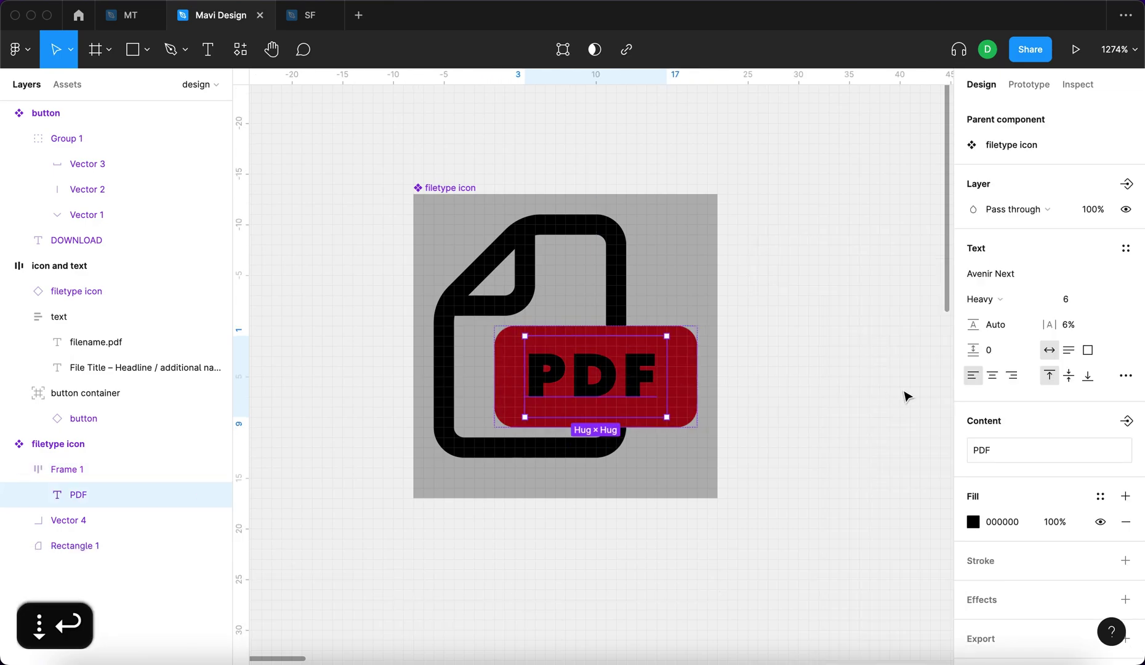
click(974, 523)
click(938, 251)
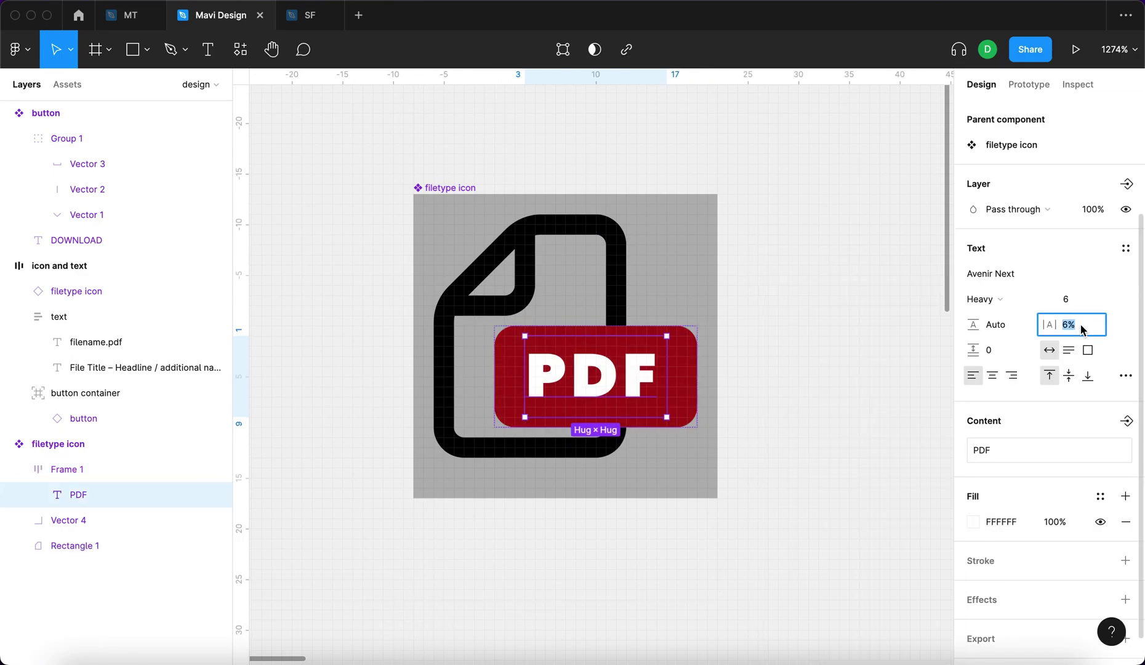
Reduce the letter spacing of the PDF text to 1%.
key(Down)
key(Down)
key(Down)
key(Down)
key(Down)
key(Down)
key(Down)
key(Up)
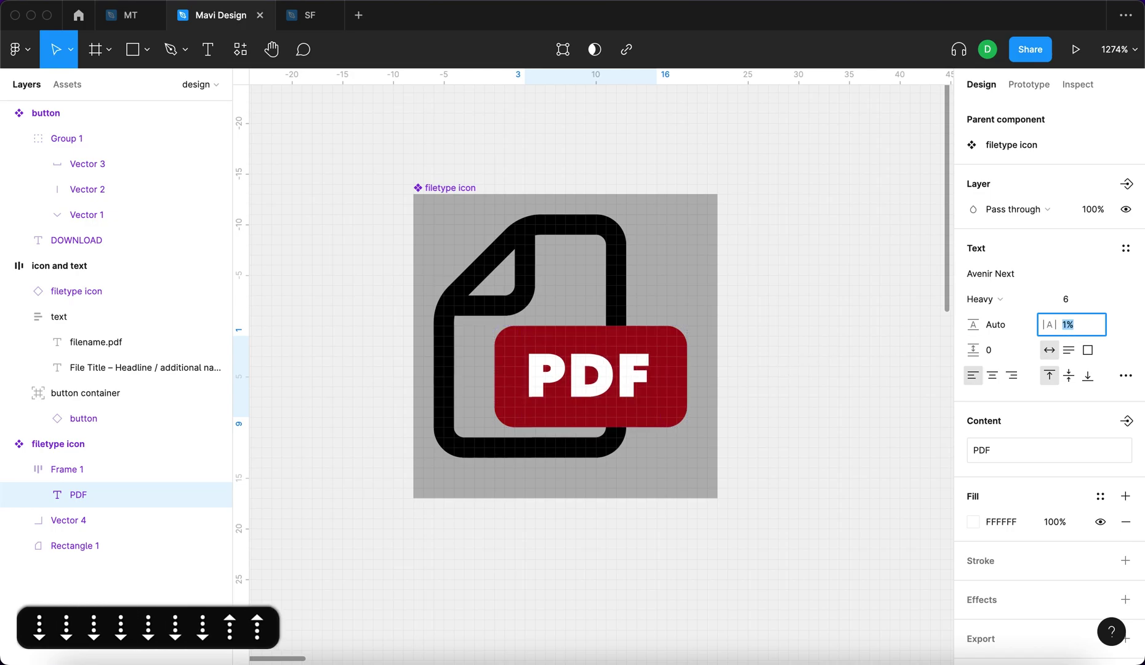
key(Return)
click(785, 369)
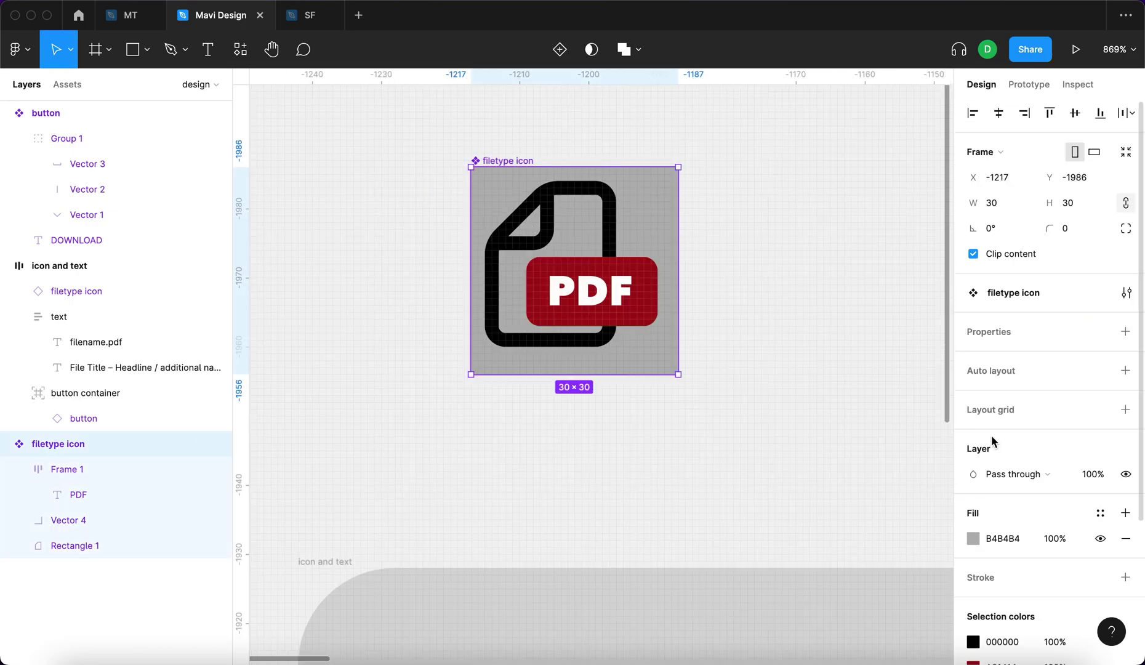
Recolor the icon's black document outline by sampling the PDF label's red and darkening it to 270404.
scroll(991, 435, down, 3)
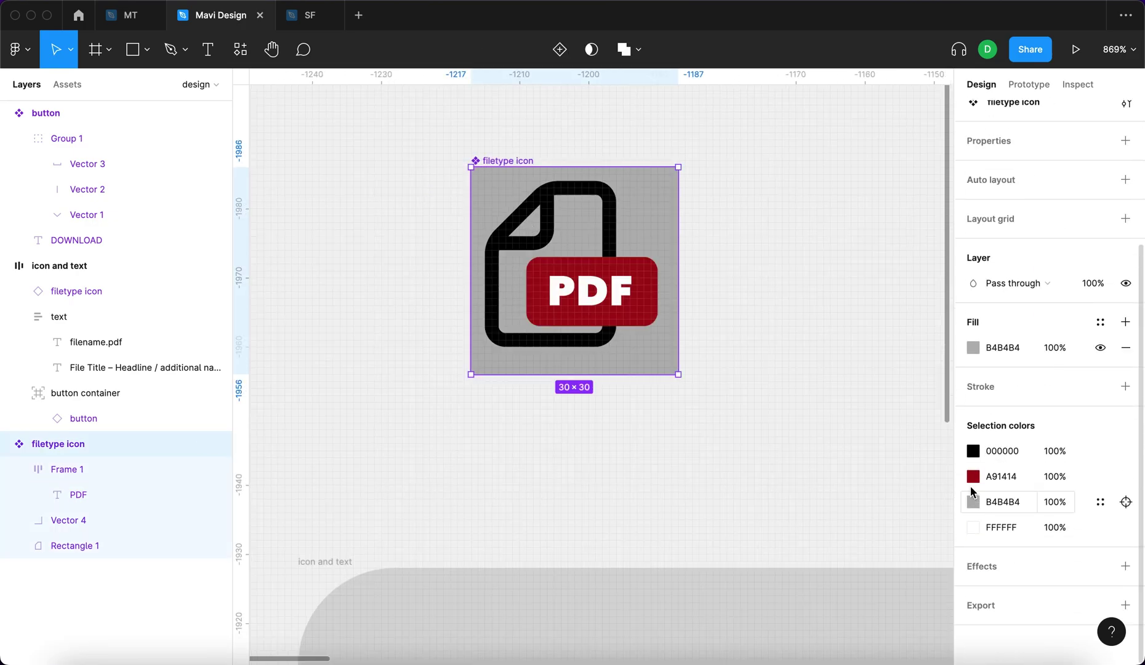
click(973, 450)
key(i)
click(619, 262)
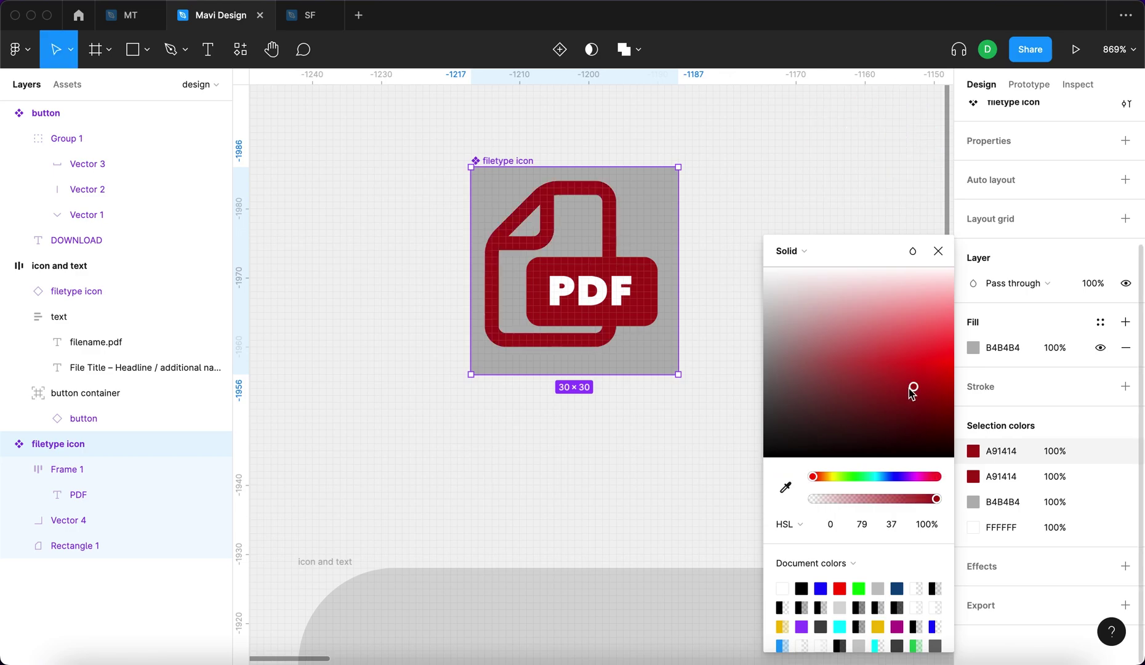
drag(913, 387, 933, 432)
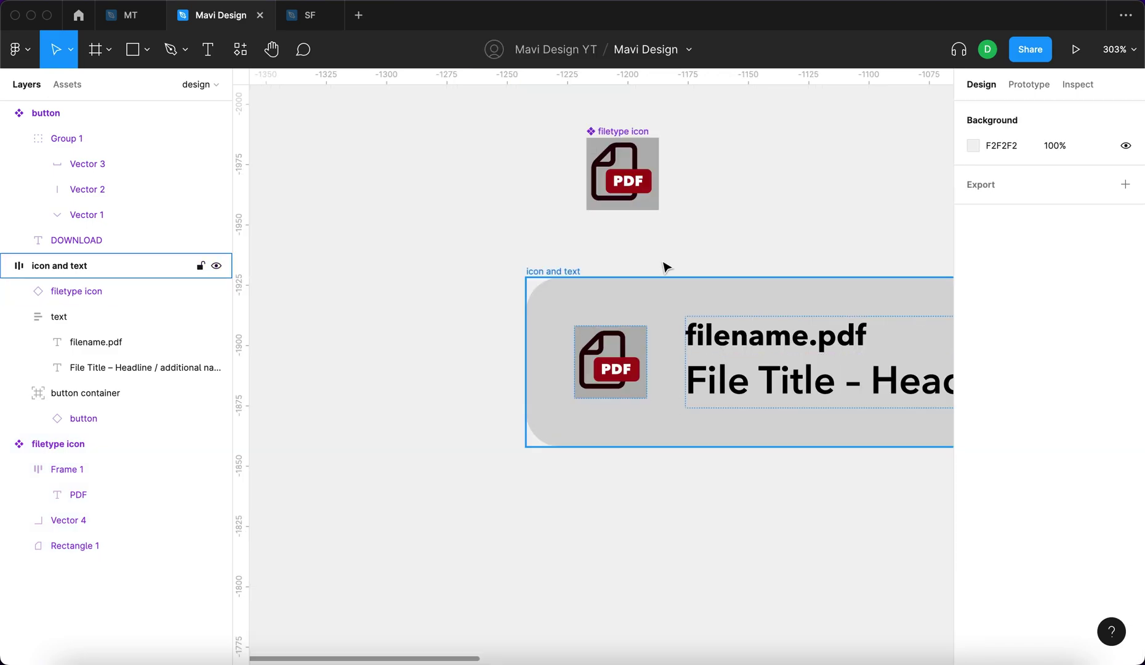
Group the document outline and PDF label, centre the group in the filetype icon component, and nudge it to X 4.
scroll(672, 237, up, 5)
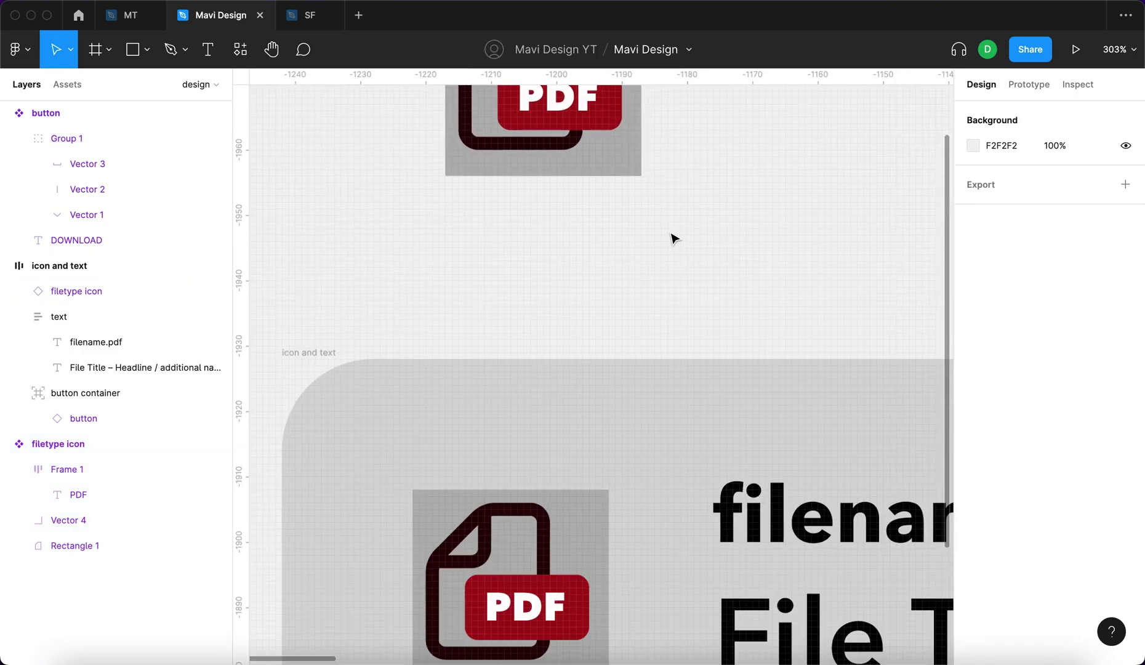
scroll(671, 238, up, 2)
click(557, 215)
scroll(557, 215, up, 2)
key(Return)
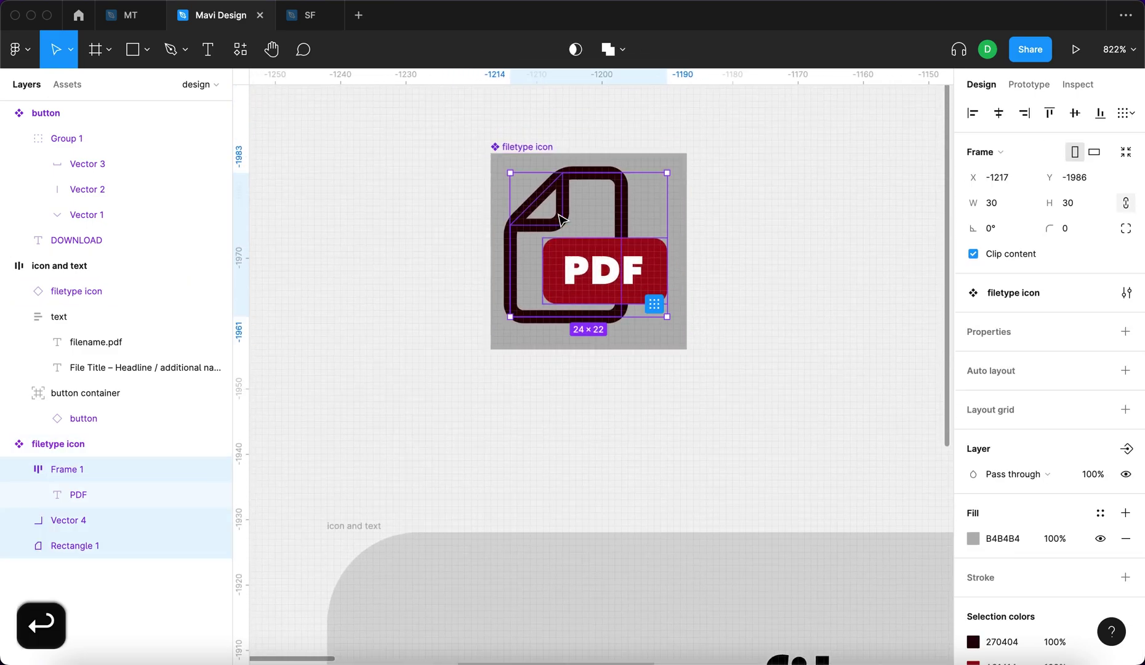
key(super+g)
key(alt+h)
key(alt+v)
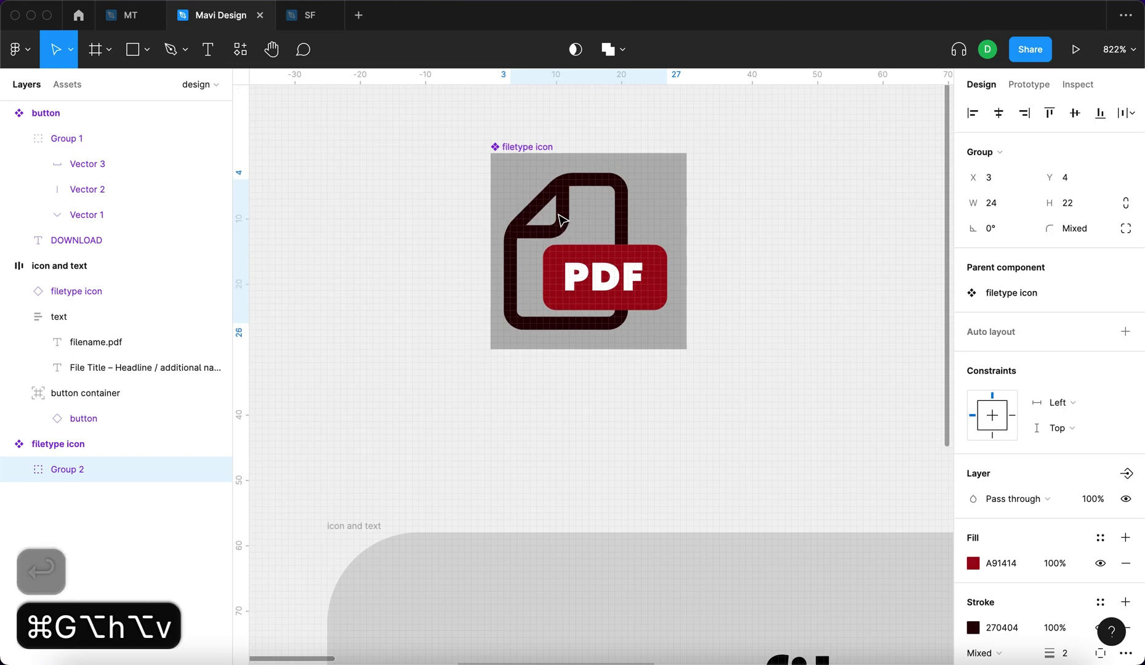
key(alt+h)
Hide the grey B4B4B4 background fill of the filetype icon component.
key(Escape)
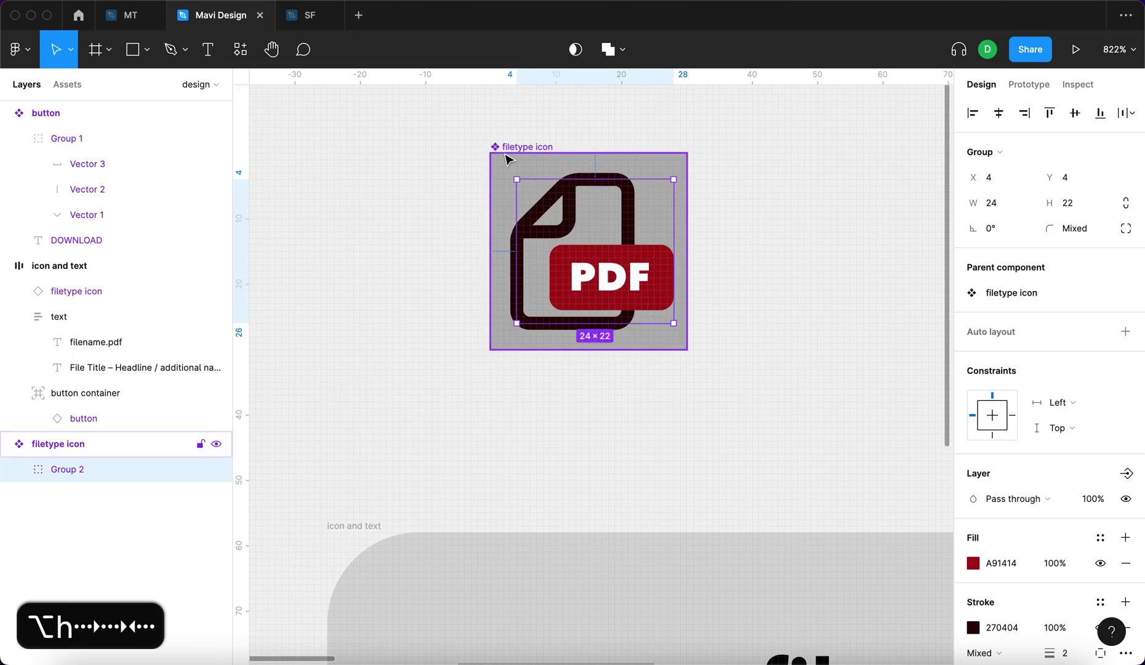
click(1101, 504)
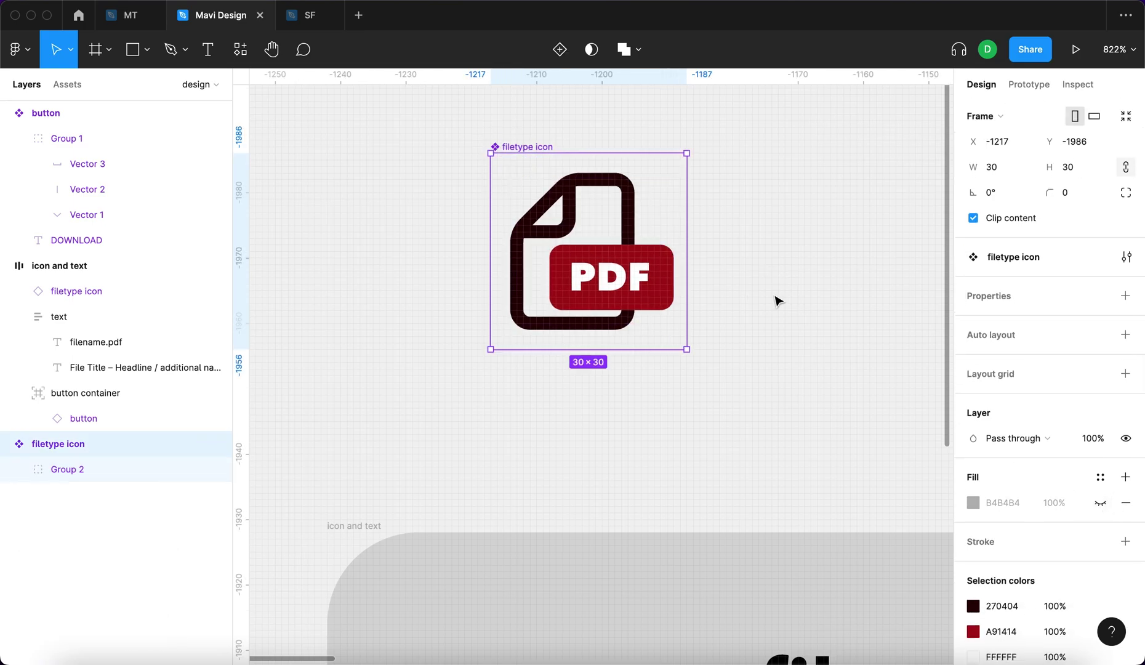
click(775, 298)
scroll(774, 298, down, 5)
scroll(647, 269, right, 5)
scroll(646, 269, down, 2)
scroll(646, 266, down, 3)
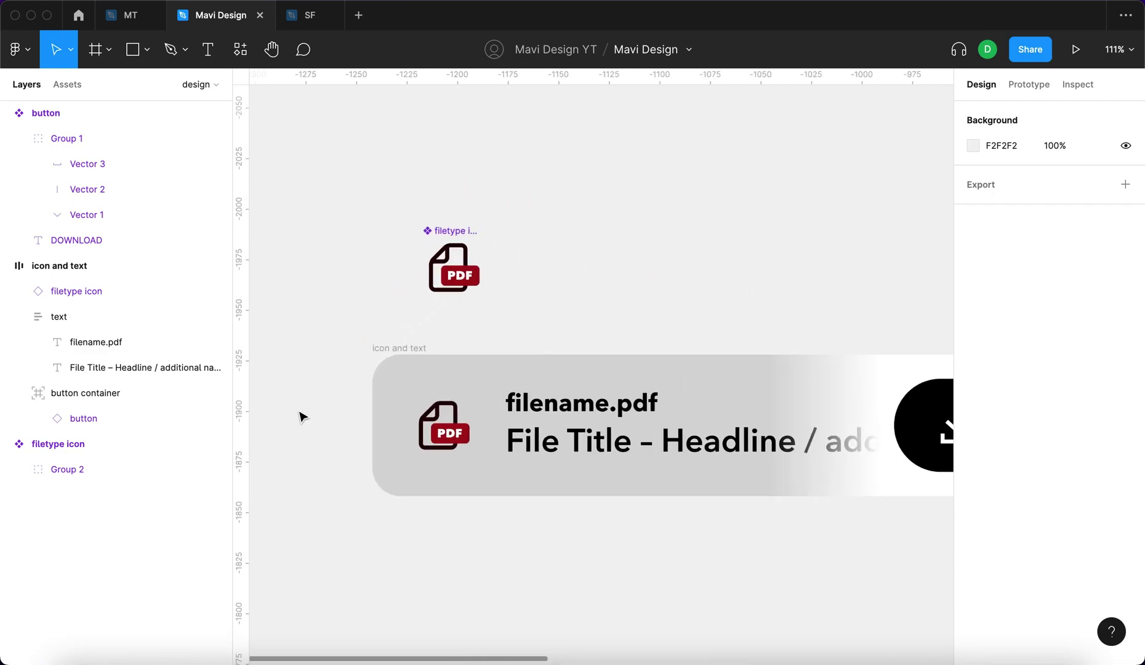
Group the document rectangle with its corner fold vector and lower the group's opacity to 60%.
scroll(458, 277, up, 10)
click(461, 279)
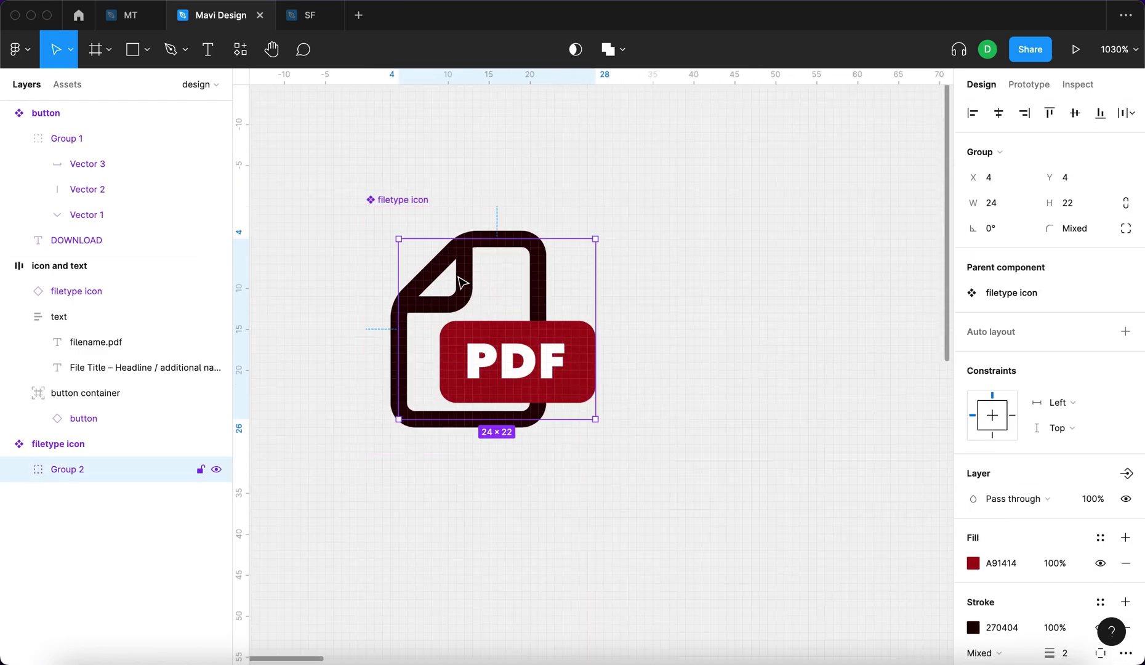
double_click(462, 282)
shift+click(536, 273)
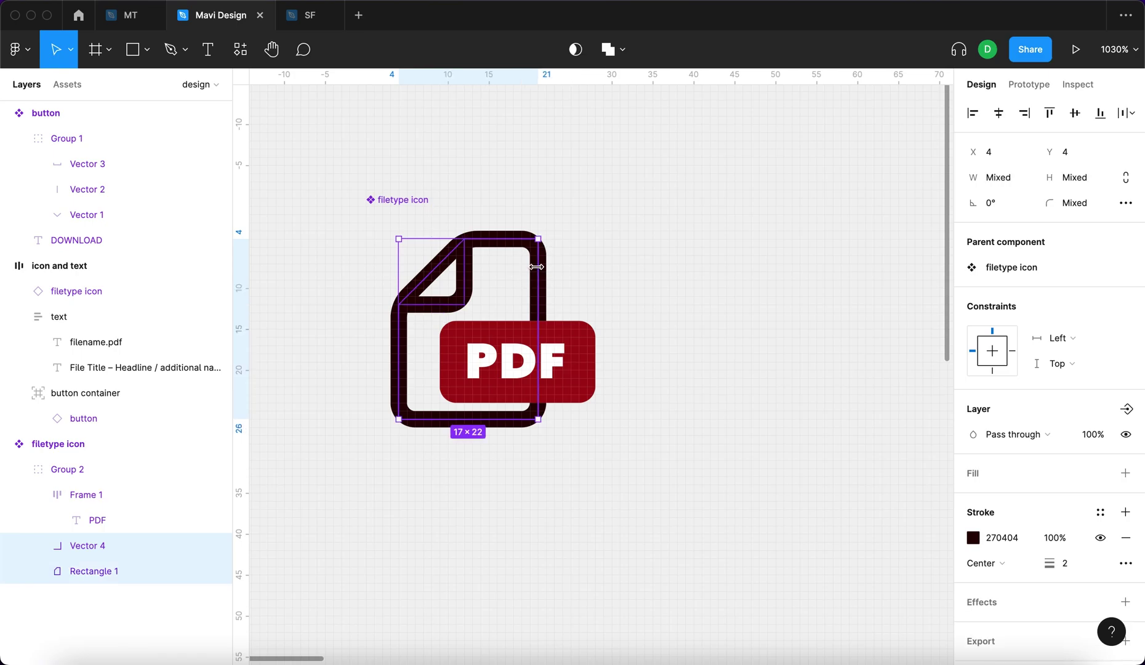
key(super+g)
click(1093, 498)
key(shift+Down)
key(shift+Down)
key(shift+Down)
key(shift+Down)
key(shift+Down)
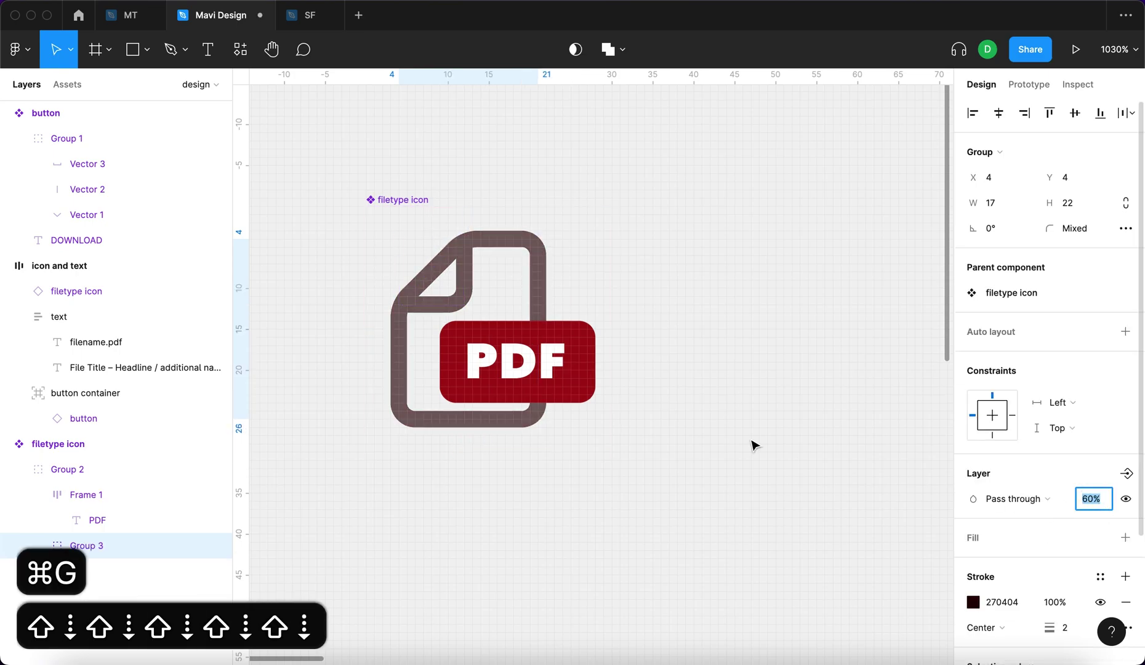
Shrink the corner fold vector of the document outline proportionally from its lower inner corner.
scroll(630, 314, down, 10)
scroll(443, 293, up, 10)
double_click(439, 239)
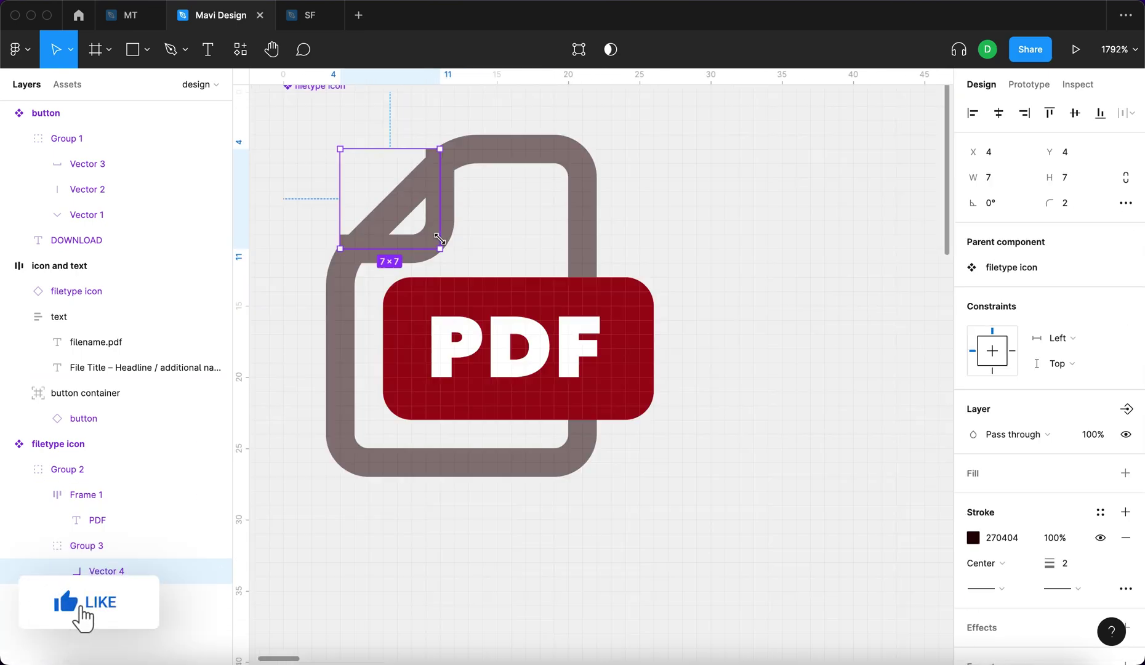
drag(439, 248, 427, 233)
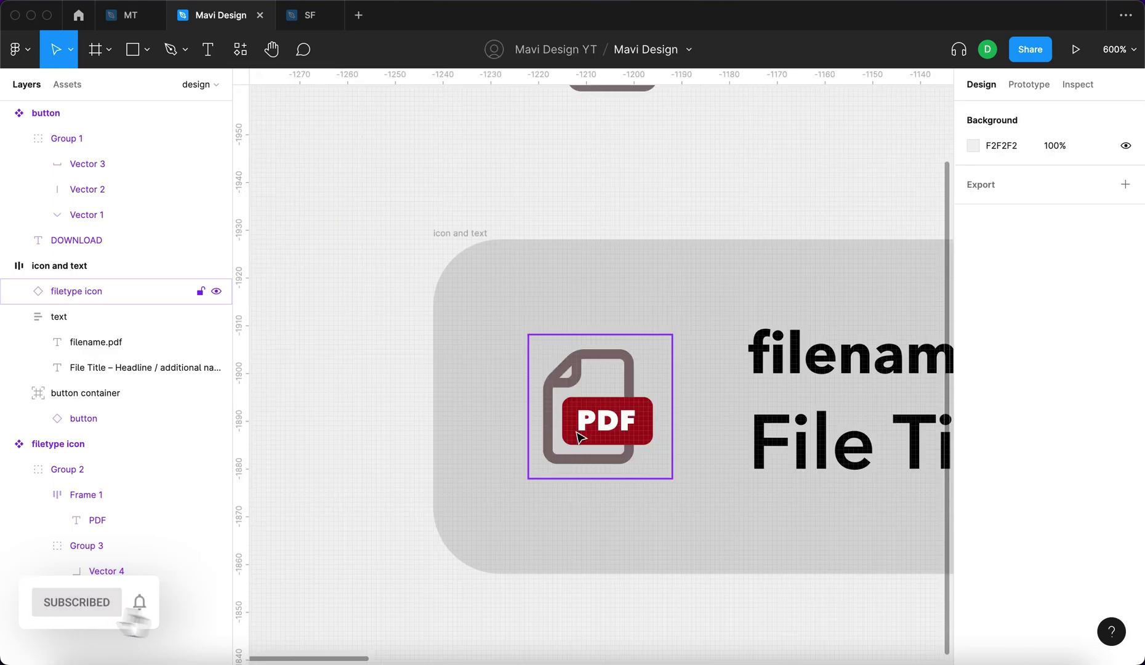
Turn the icon and text frame into a component.
scroll(531, 204, down, 5)
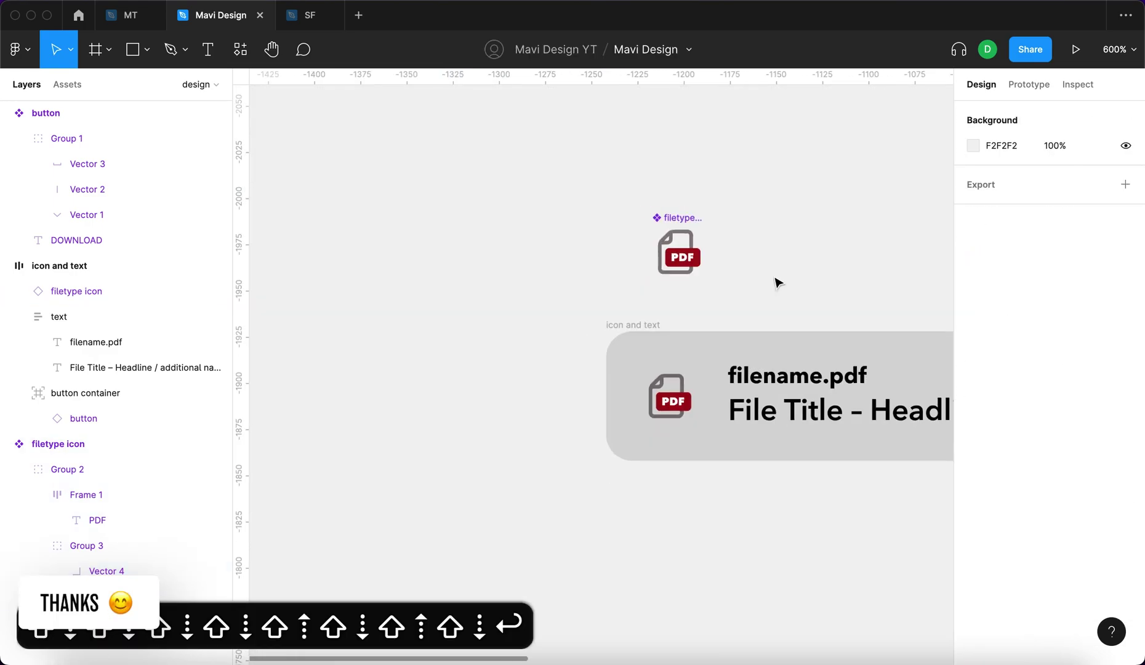
scroll(777, 282, right, 5)
scroll(610, 447, right, 5)
scroll(794, 452, down, 5)
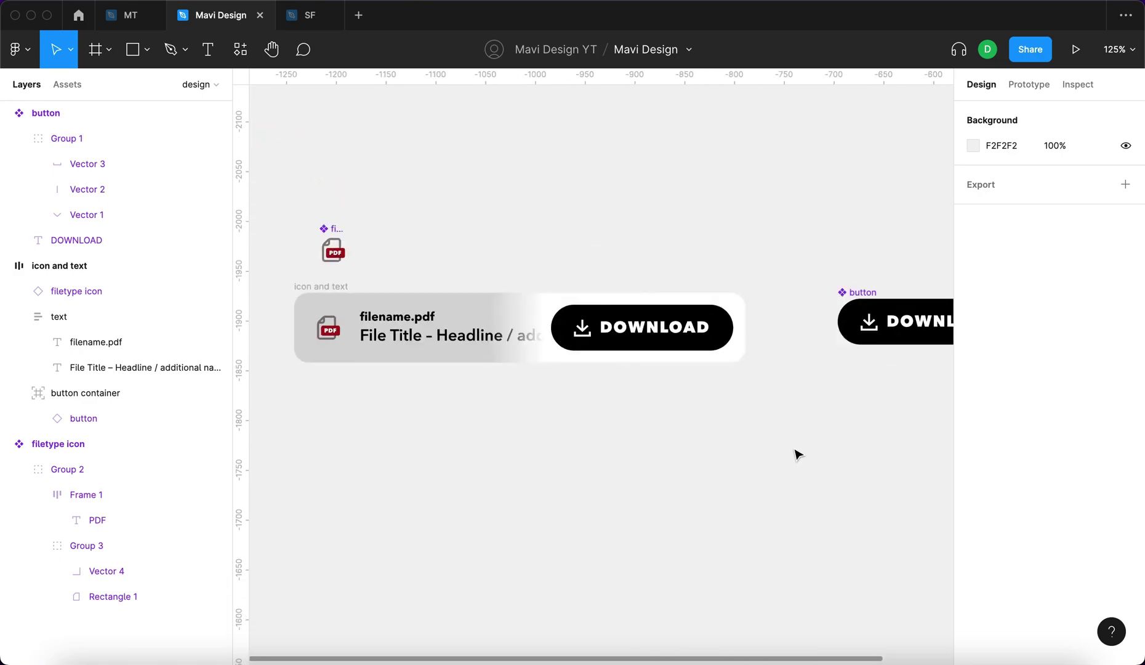
scroll(694, 286, left, 2)
click(373, 280)
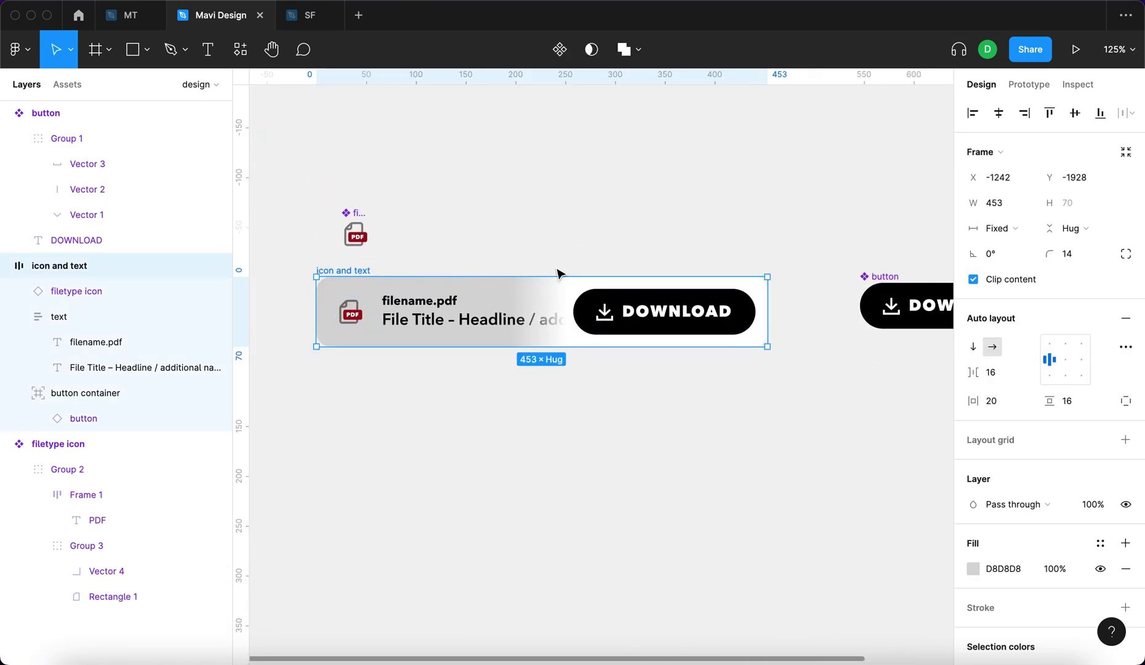
click(560, 51)
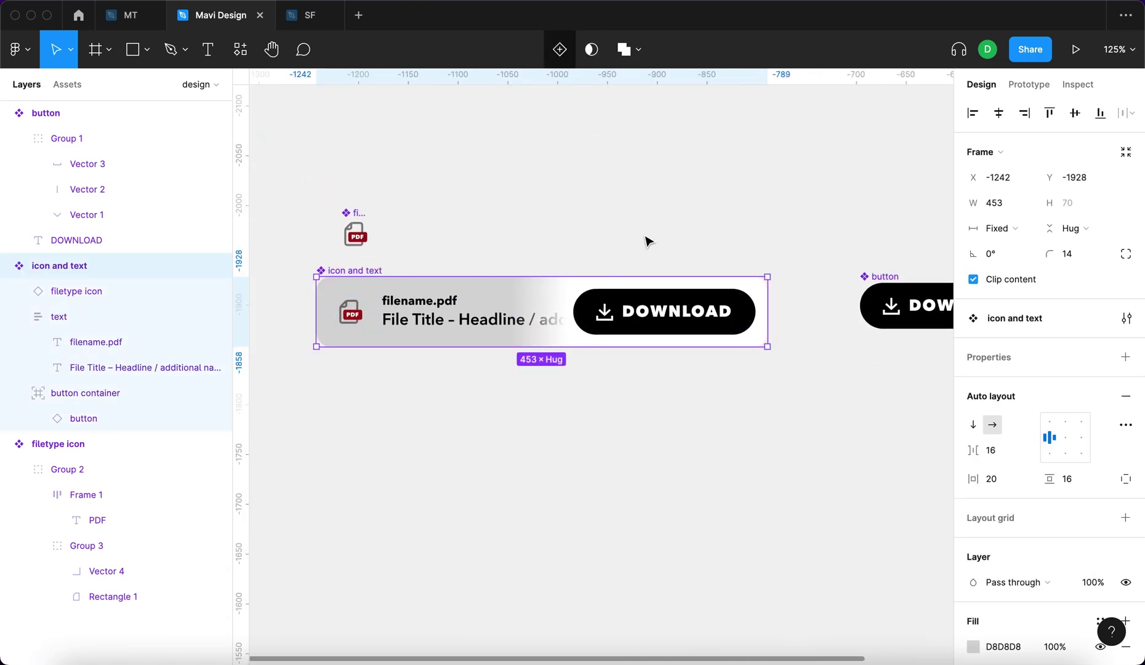
Rename the icon and text component as "downloadable file".
key(super+r)
text(d)
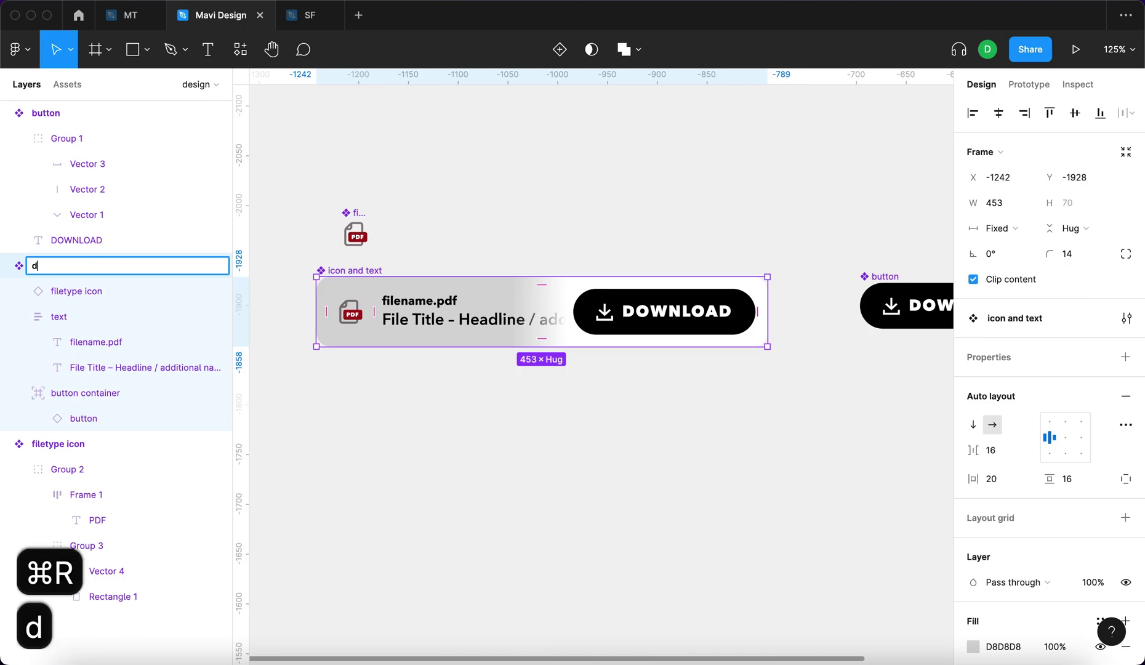
text(ownloadable file)
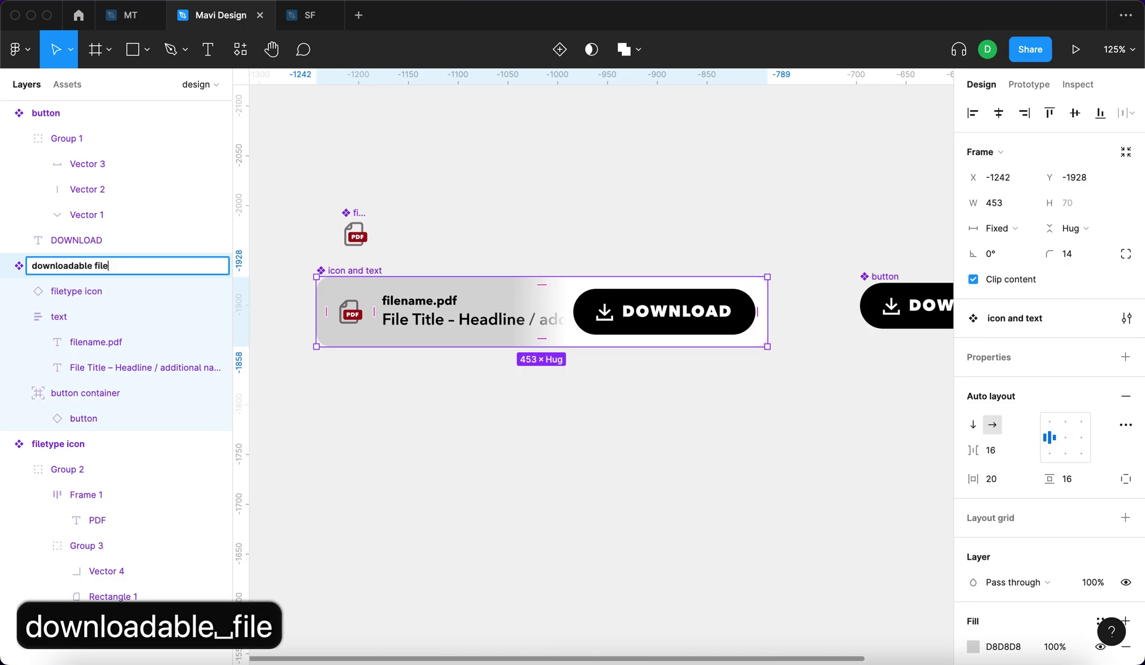
key(Return)
Add a second variant to the downloadable file component and name it "hover".
click(560, 57)
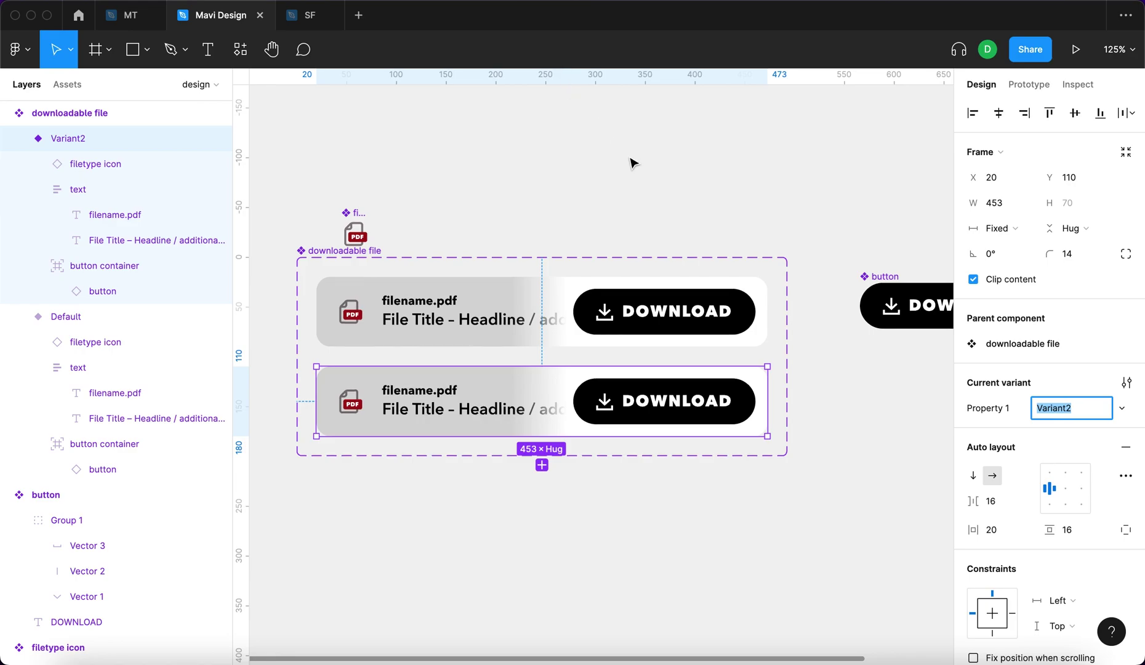
text(hover)
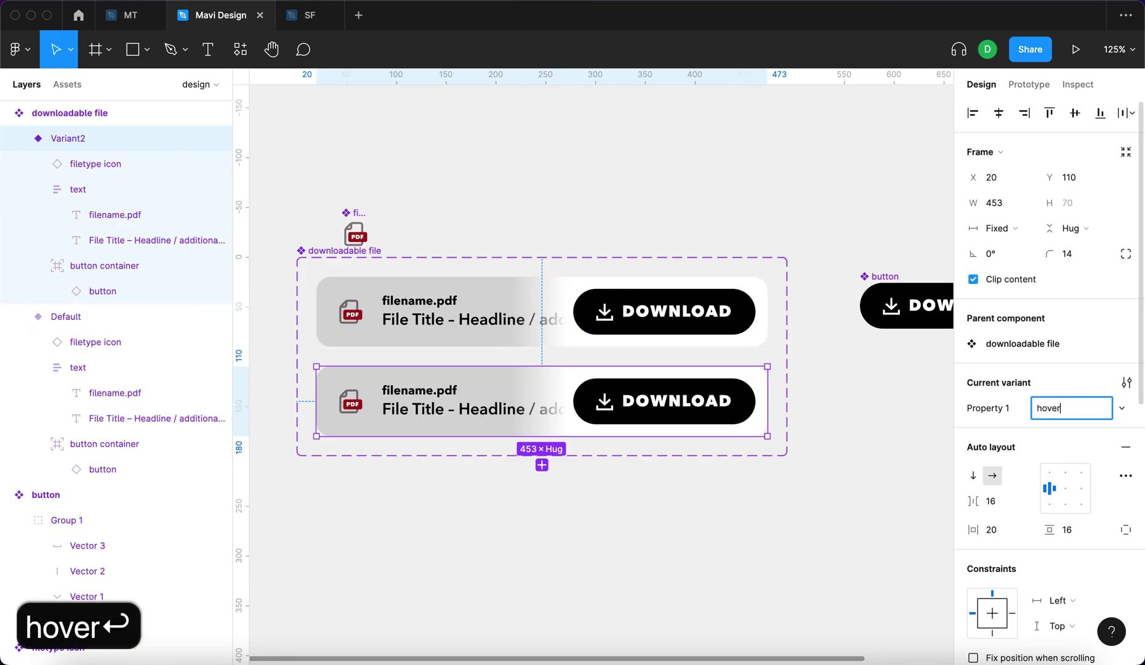
key(Return)
Rename the variant property of the downloadable file component set as "state".
click(578, 296)
click(333, 277)
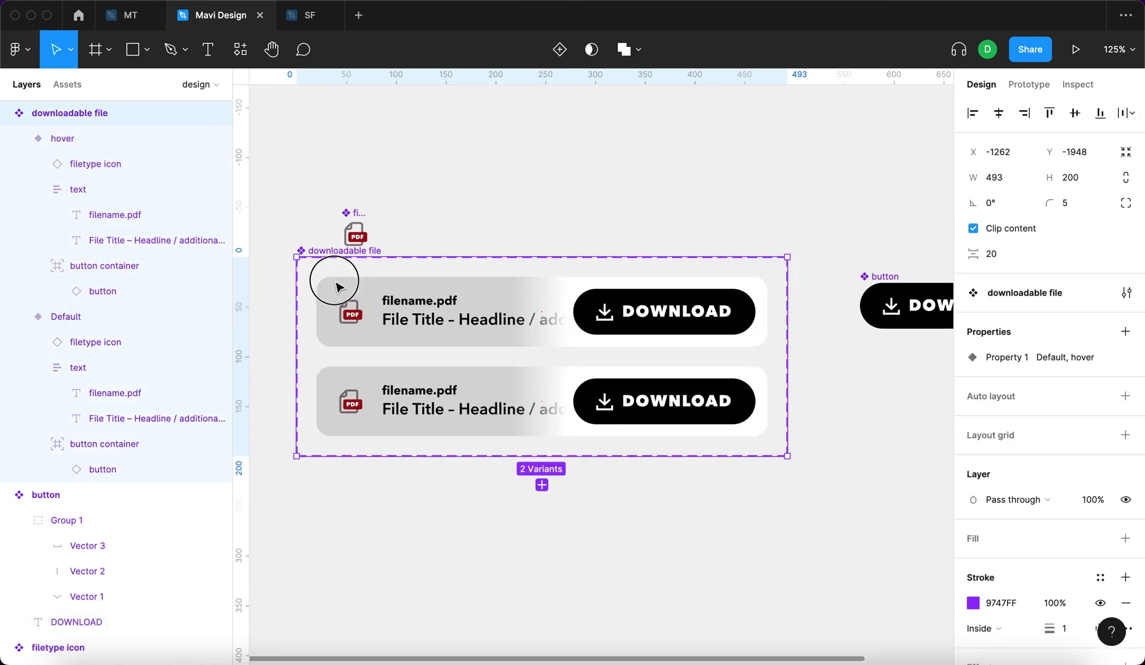
click(1099, 359)
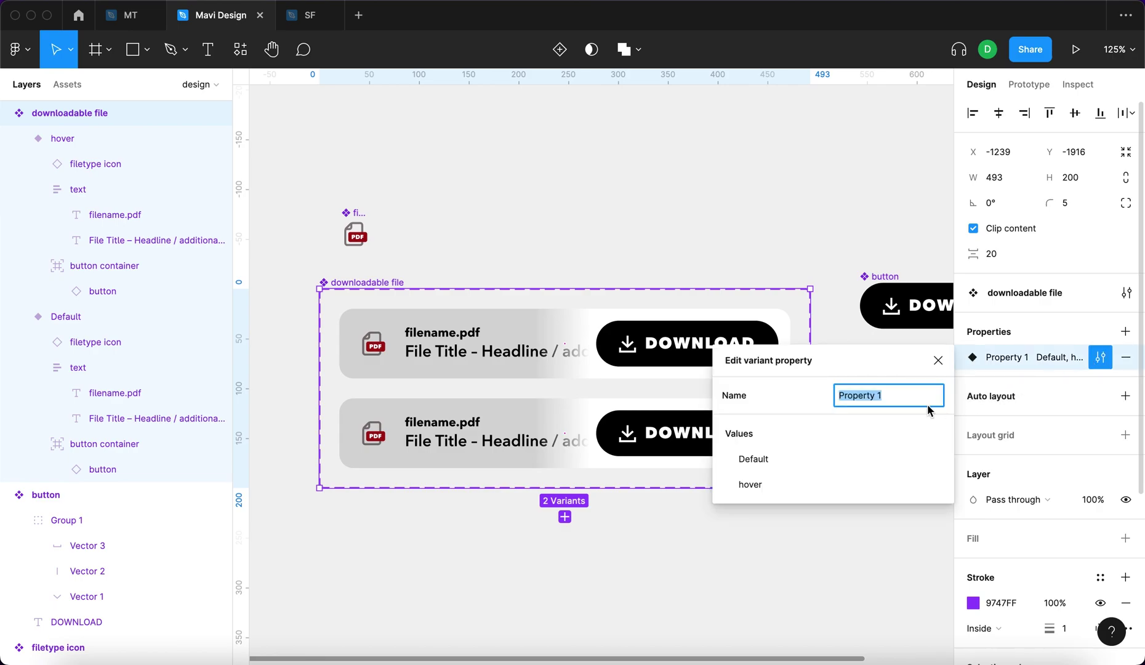
text(state)
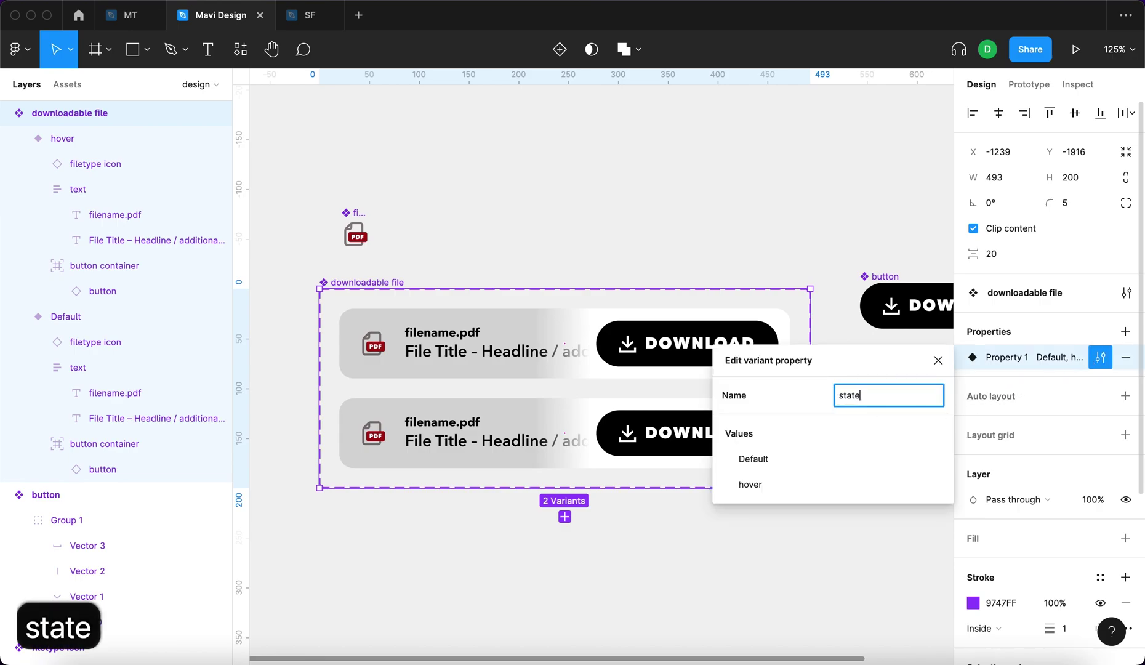
key(Return)
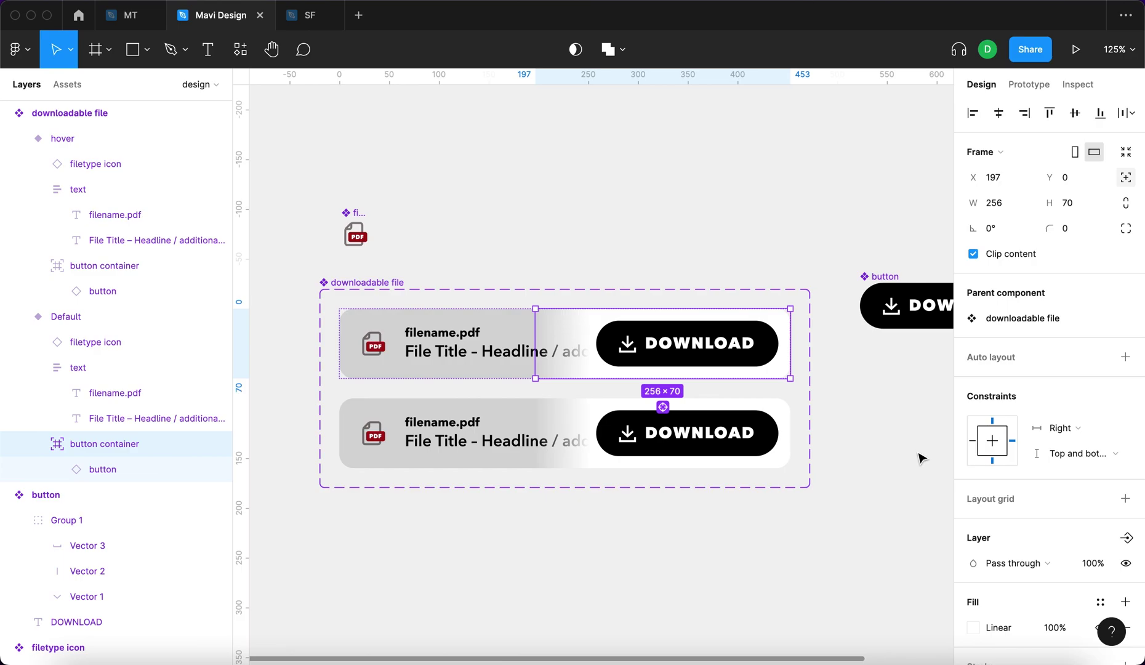
Set the layer opacity of the button container in the Default downloadable file variant to 0%.
scroll(1092, 481, down, 3)
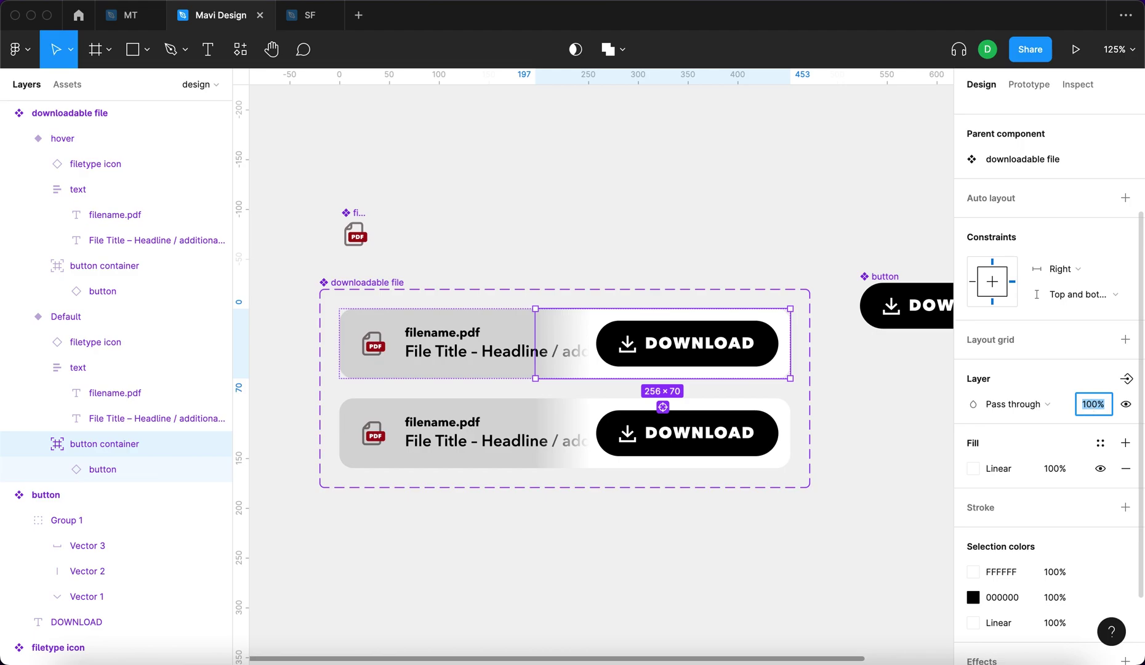
text(0)
key(Return)
click(802, 215)
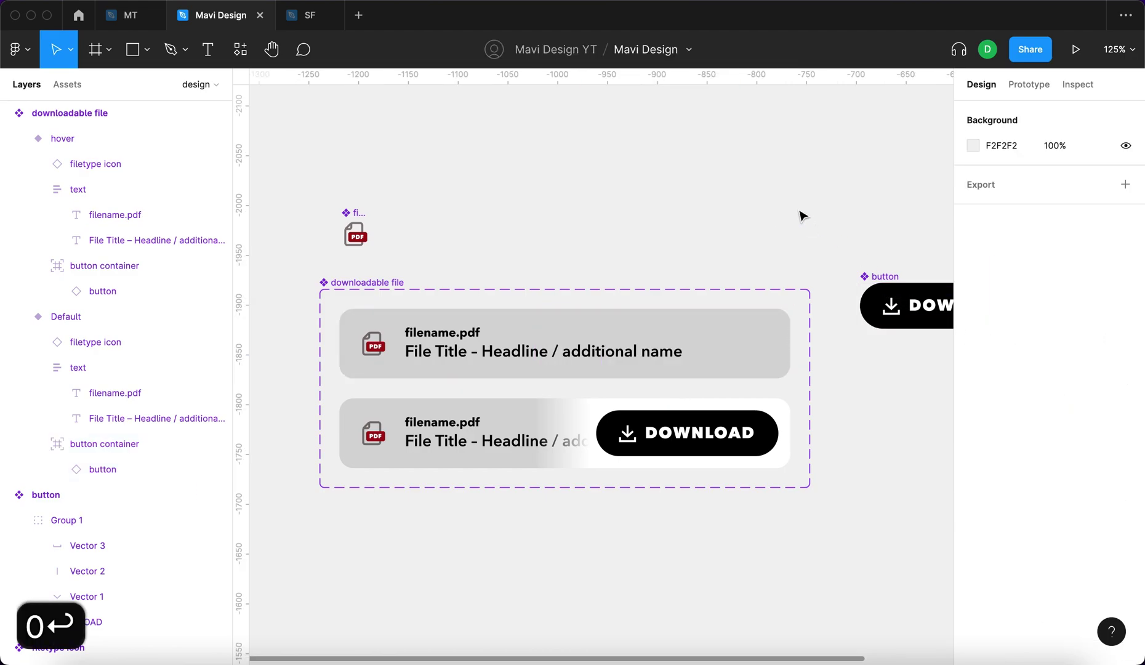
Change the background fill of both the Default and hover downloadable file variants to white.
click(587, 363)
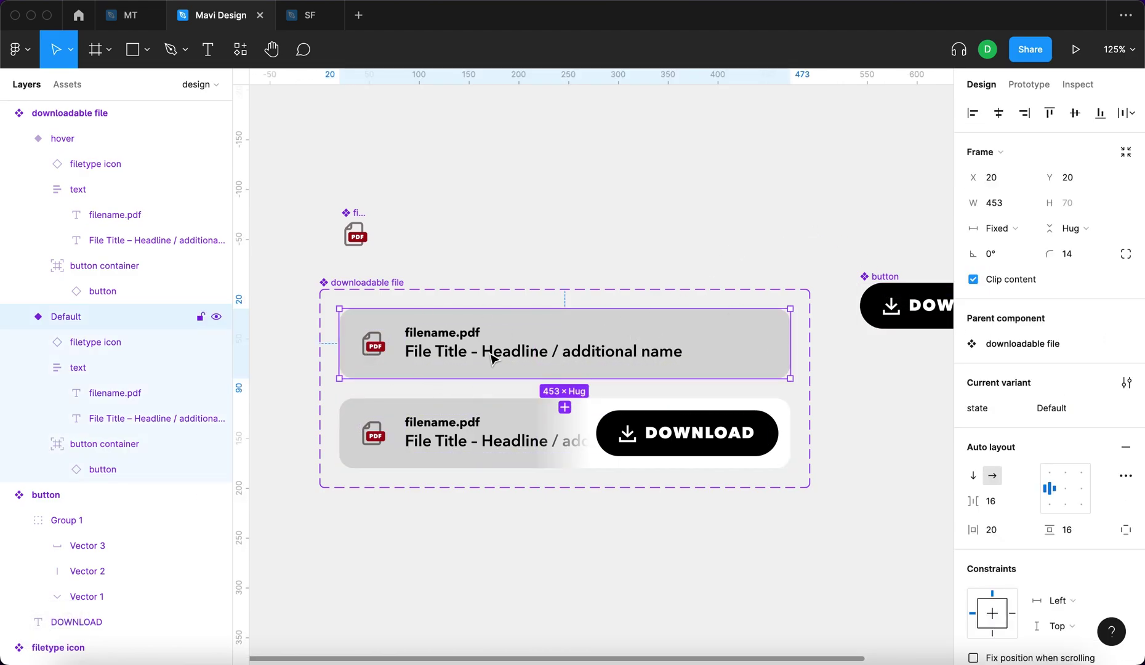
click(523, 416)
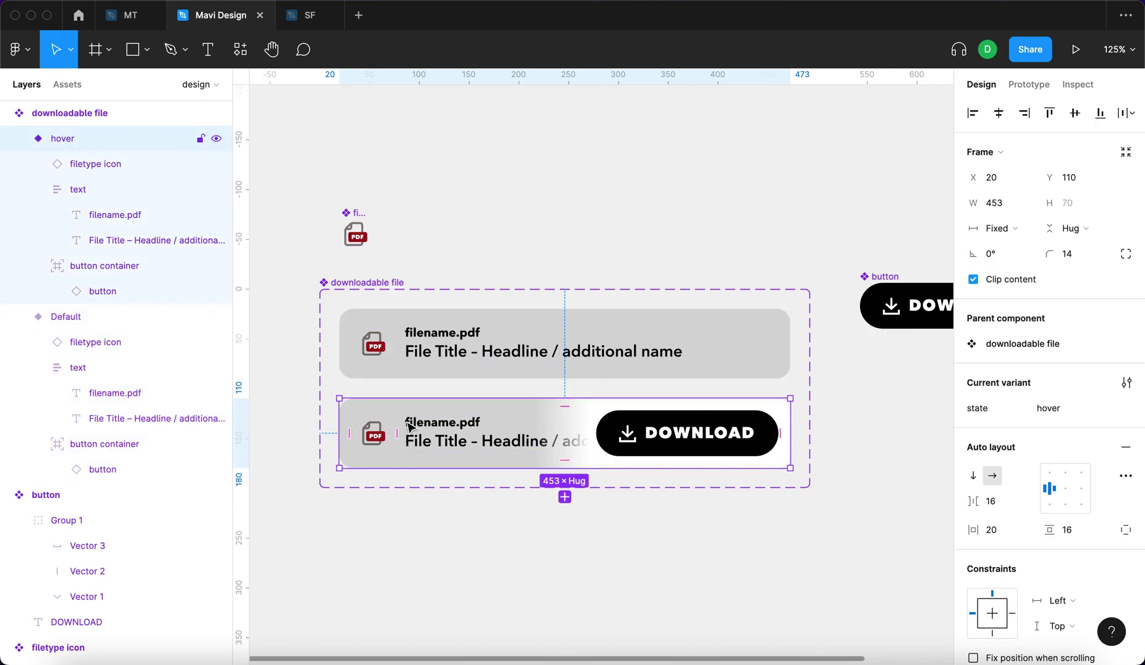
click(481, 334)
shift+click(462, 446)
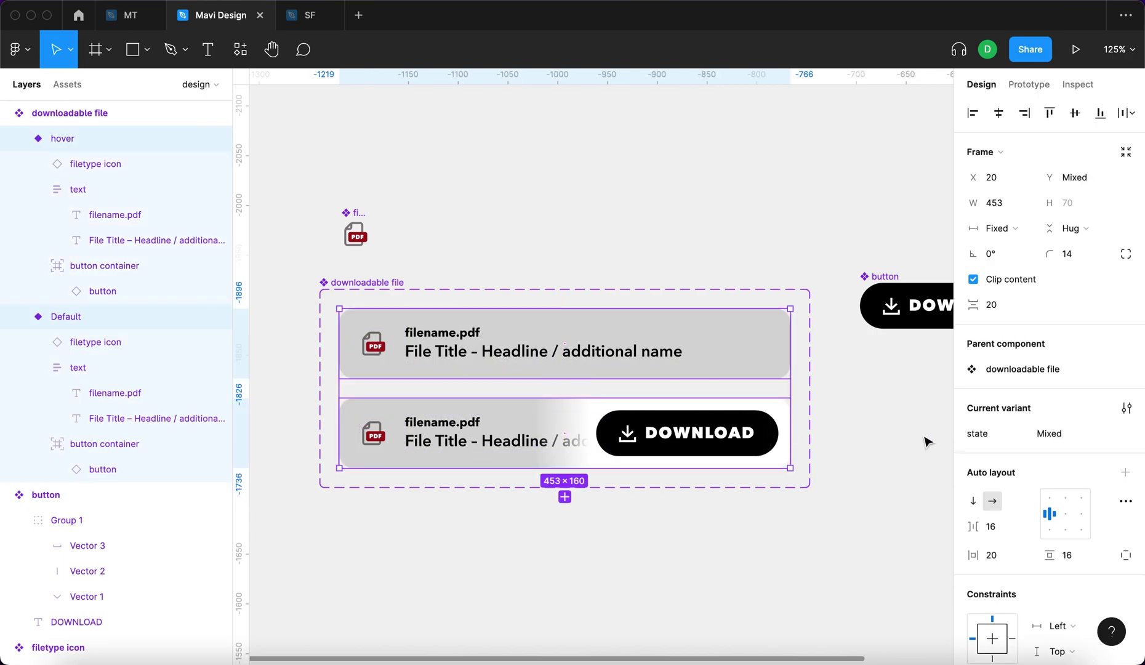
scroll(1140, 497, down, 8)
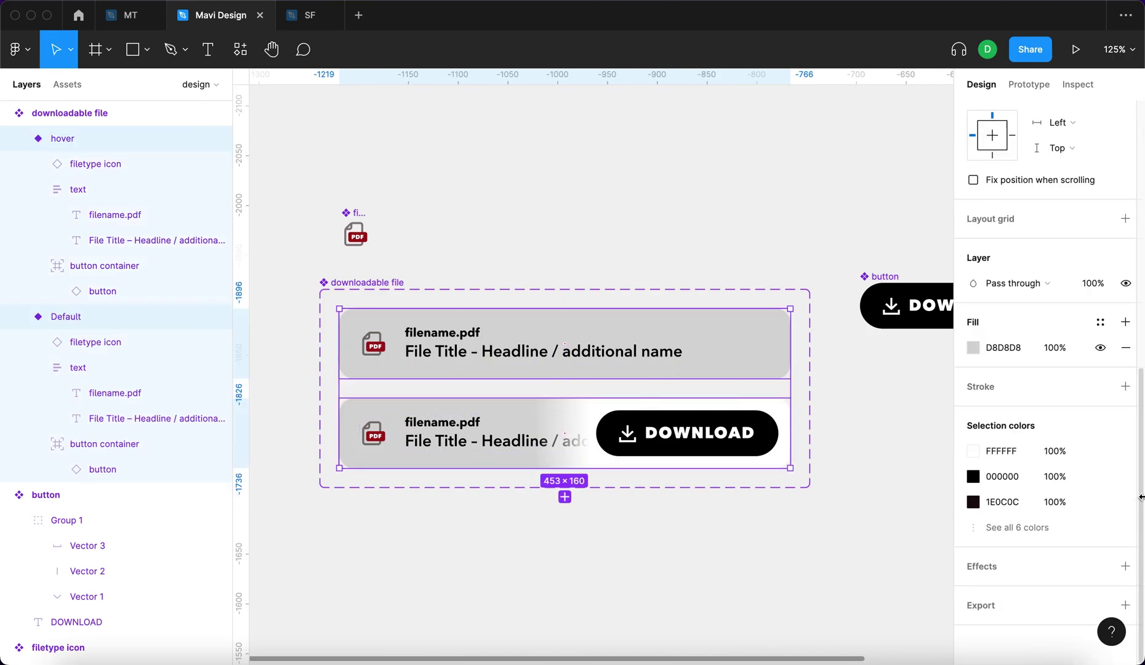
click(971, 348)
drag(849, 385, 677, 204)
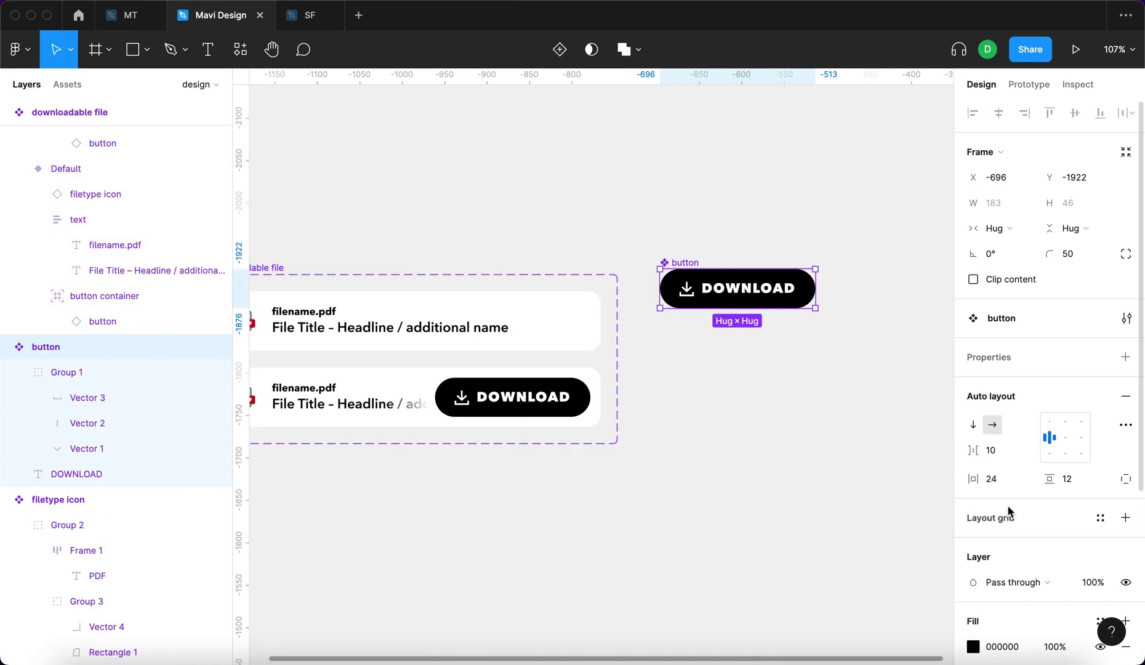
Change the fill of the main button component from black to dark blue 004CA6.
scroll(1008, 533, down, 3)
click(972, 493)
click(889, 475)
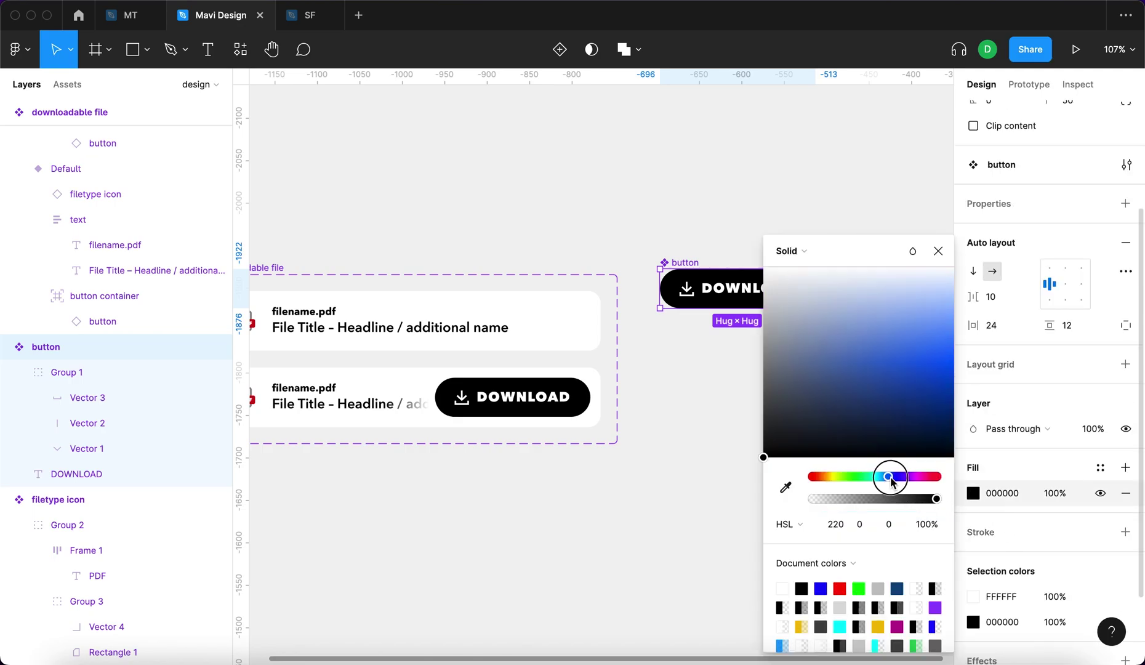
click(919, 403)
drag(961, 407, 962, 395)
click(885, 476)
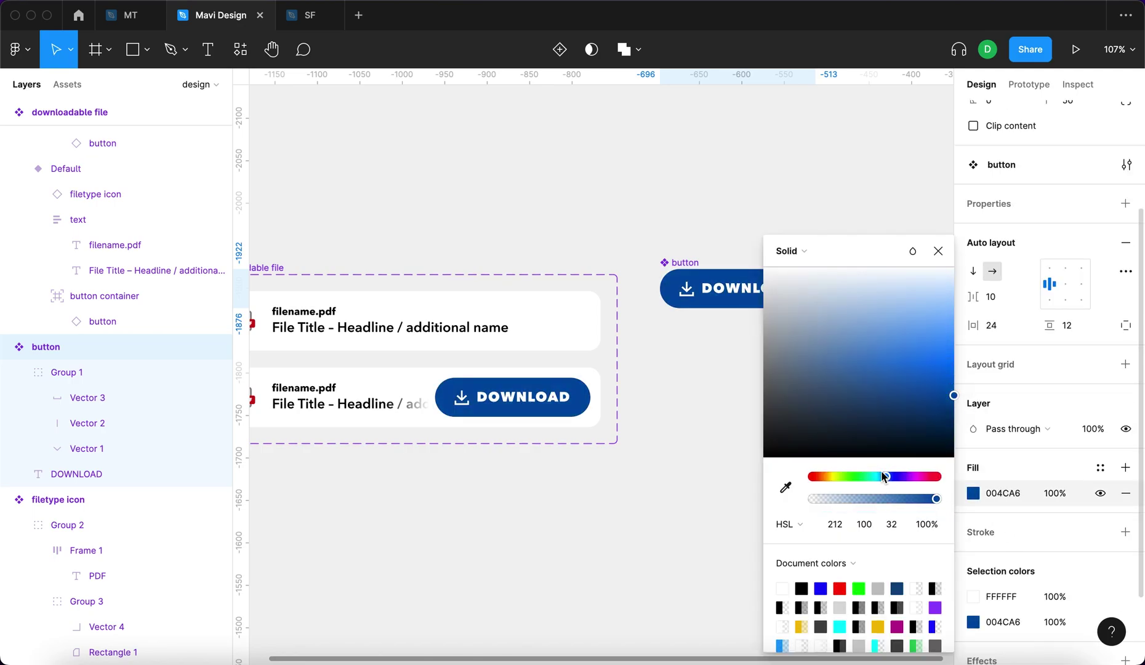
click(688, 400)
Add two more variants to the download button component.
scroll(730, 335, down, 1)
click(730, 301)
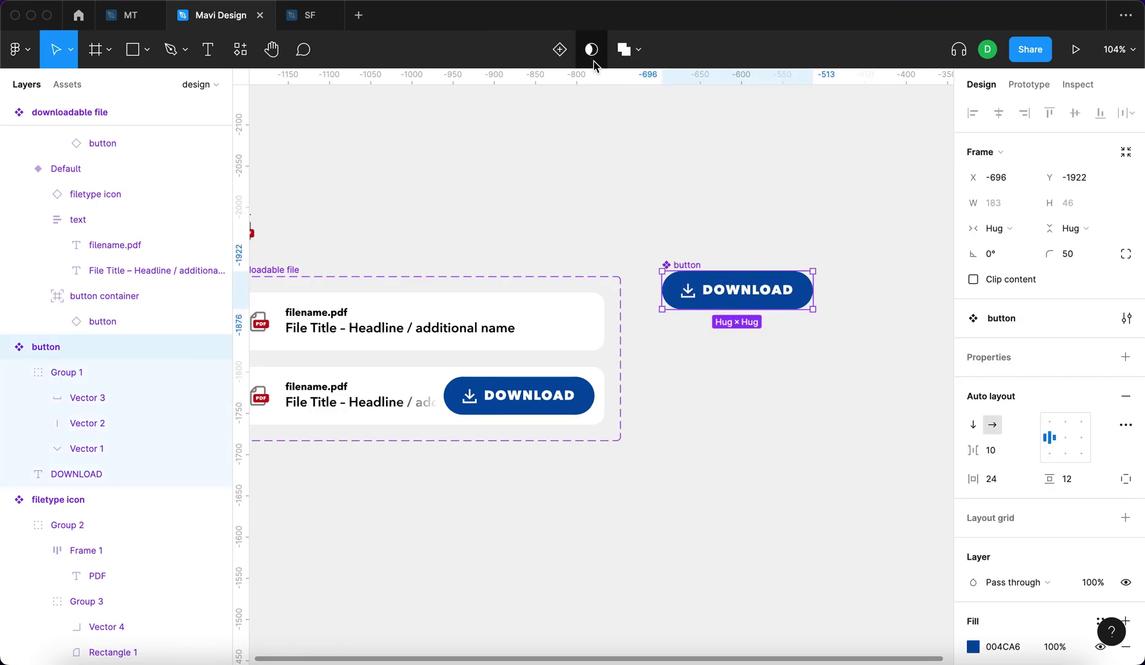
click(559, 50)
click(737, 392)
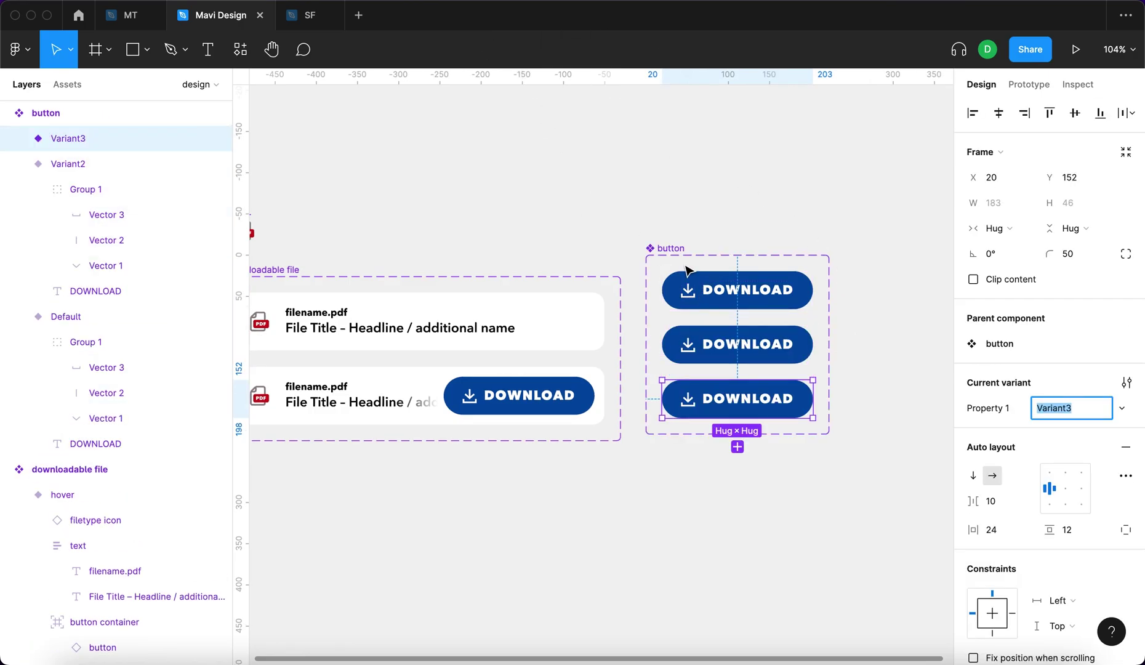
Rename the variant property of the button component set as "state".
click(664, 248)
click(1097, 358)
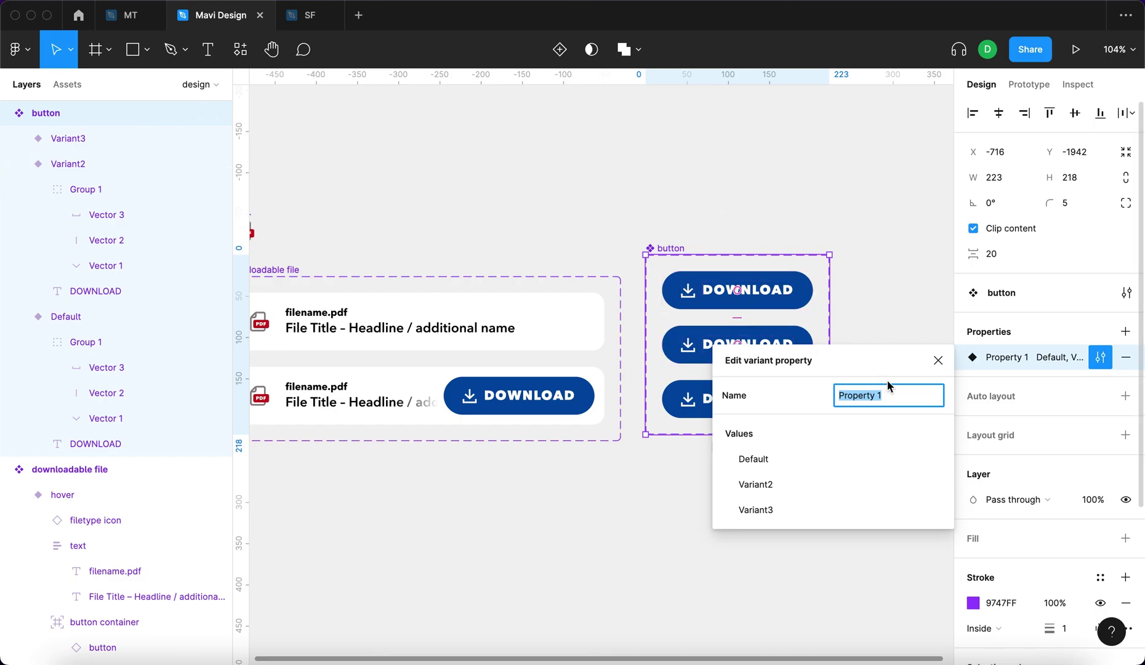
text(sta)
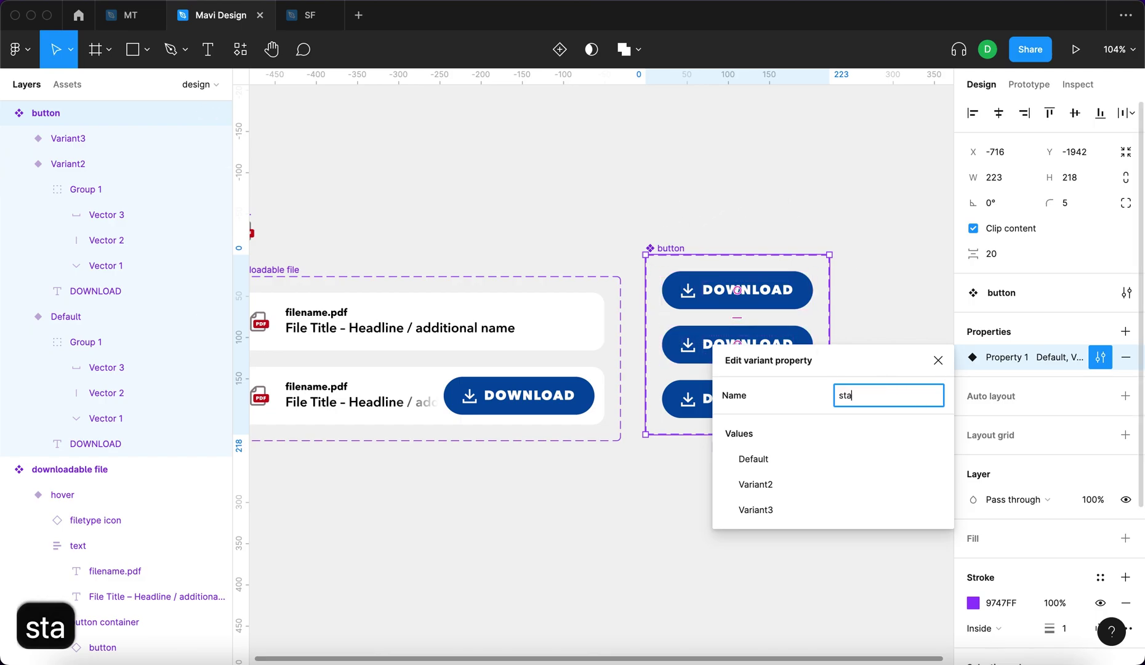
text(te)
key(Return)
Set the state of the second button variant to "hover".
click(792, 306)
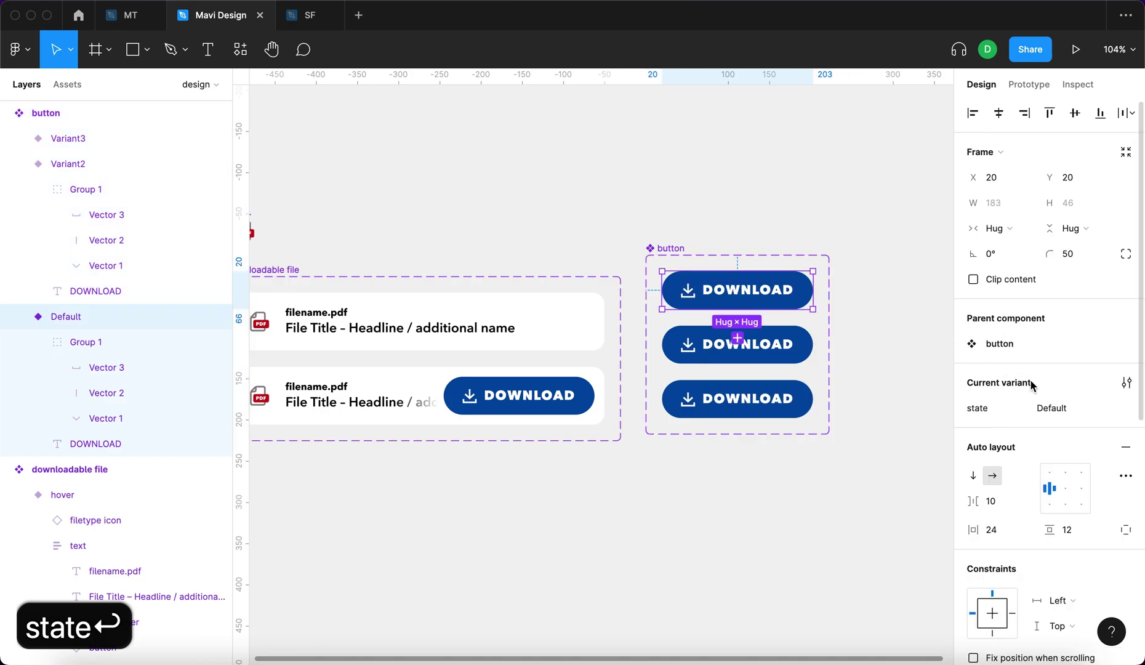
click(788, 344)
click(1057, 406)
text(hover)
key(Return)
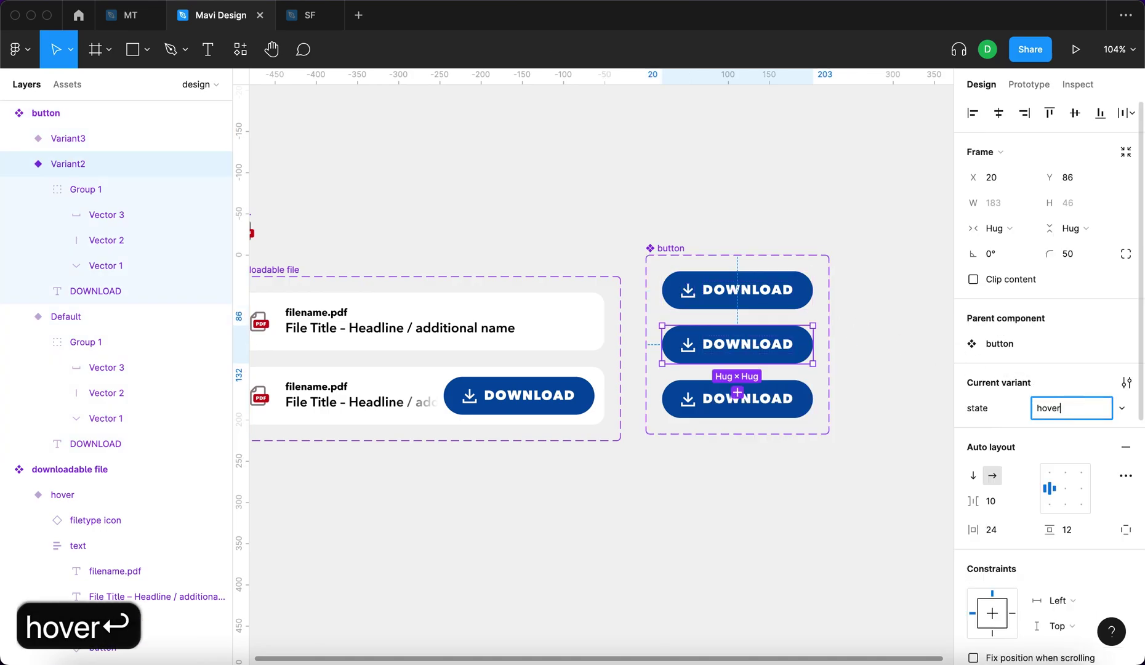
Set the state of the third button variant to "pressed".
click(768, 406)
click(1083, 405)
text(pres)
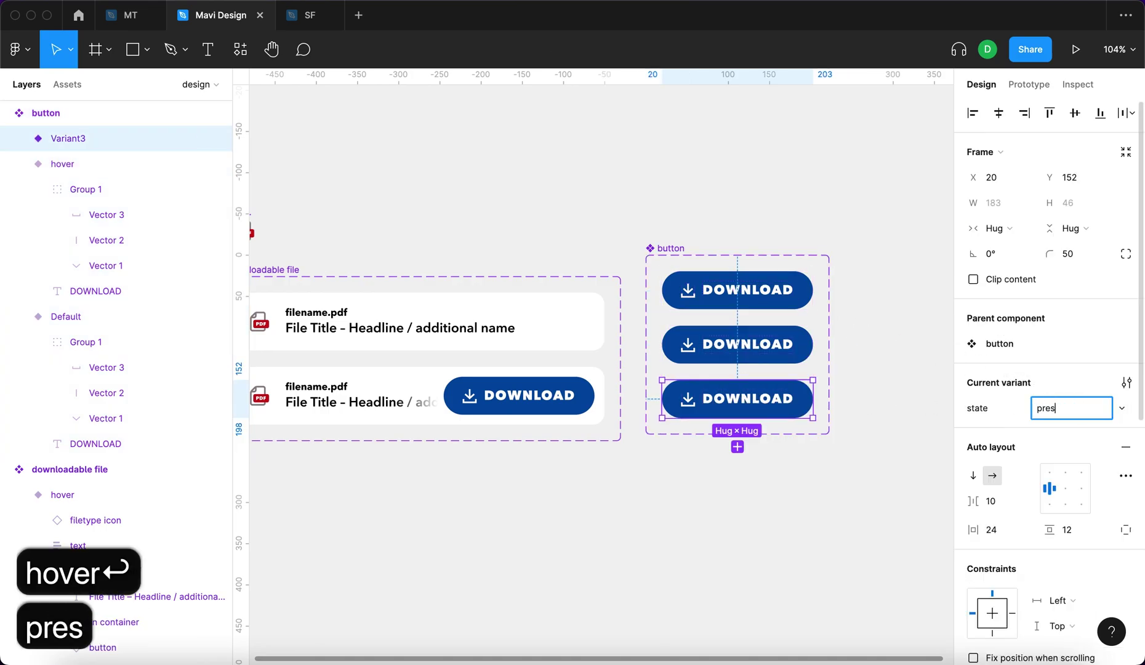
text(sed)
key(Return)
click(901, 386)
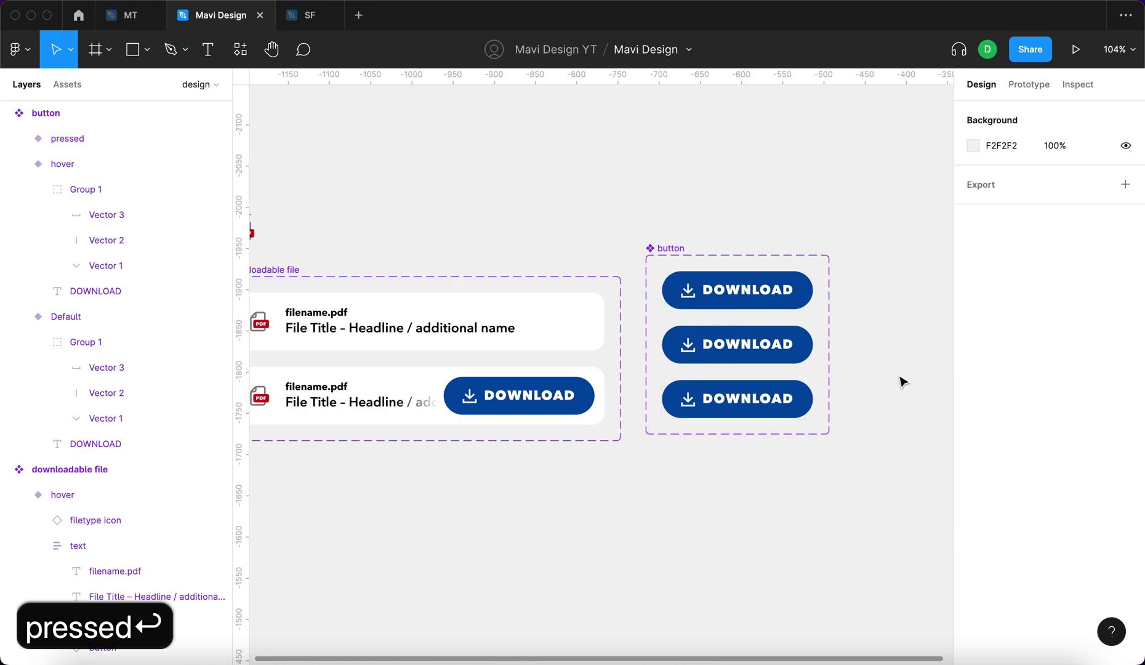
Connect the Default button variant to the hover variant with a While hovering prototype interaction.
scroll(886, 355, up, 3)
click(769, 274)
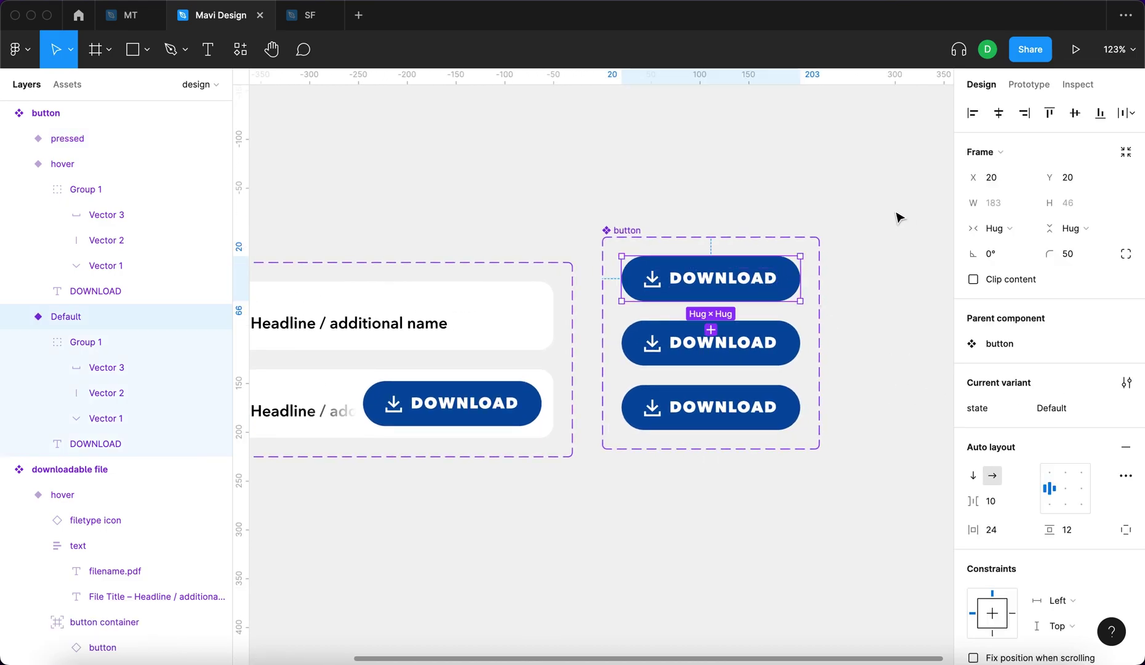
click(1029, 85)
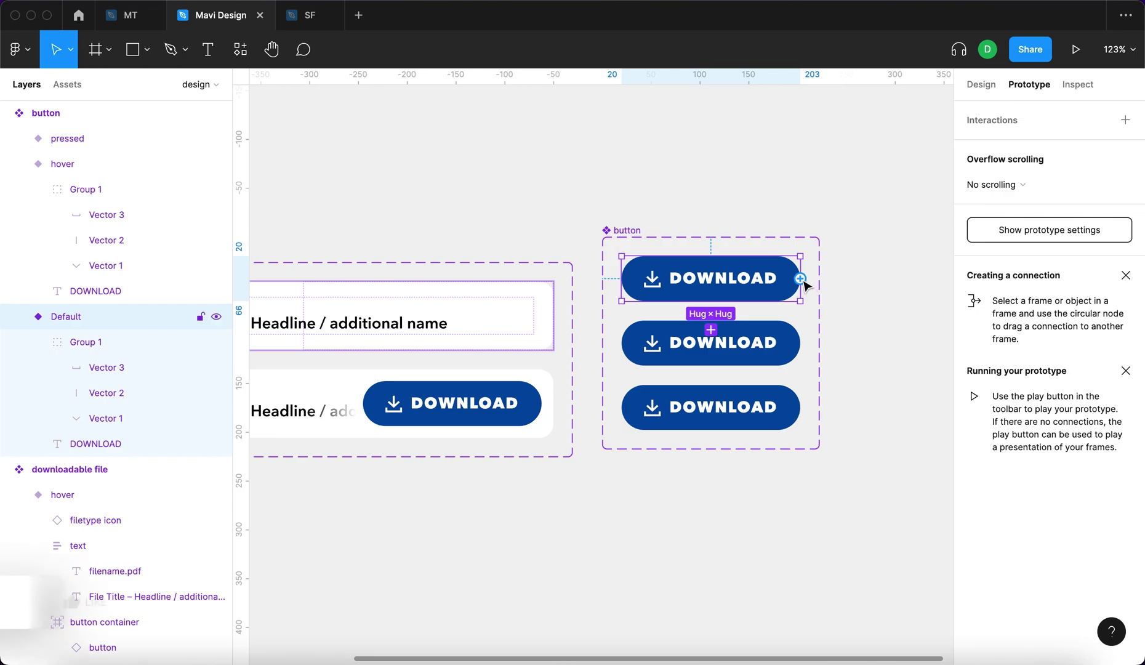
mouse_move(785, 326)
mouse_down()
mouse_move(763, 330)
mouse_move(780, 323)
mouse_up()
click(846, 183)
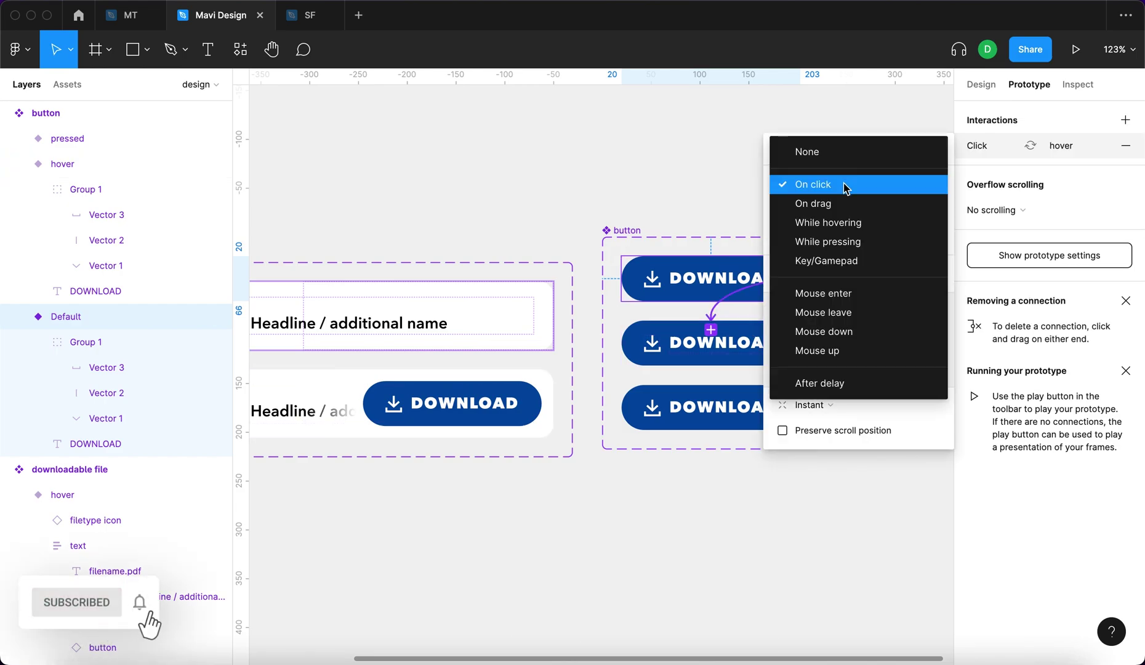
click(846, 222)
Connect the hover button variant to the pressed variant with a While pressing prototype interaction.
scroll(690, 236, right, 4)
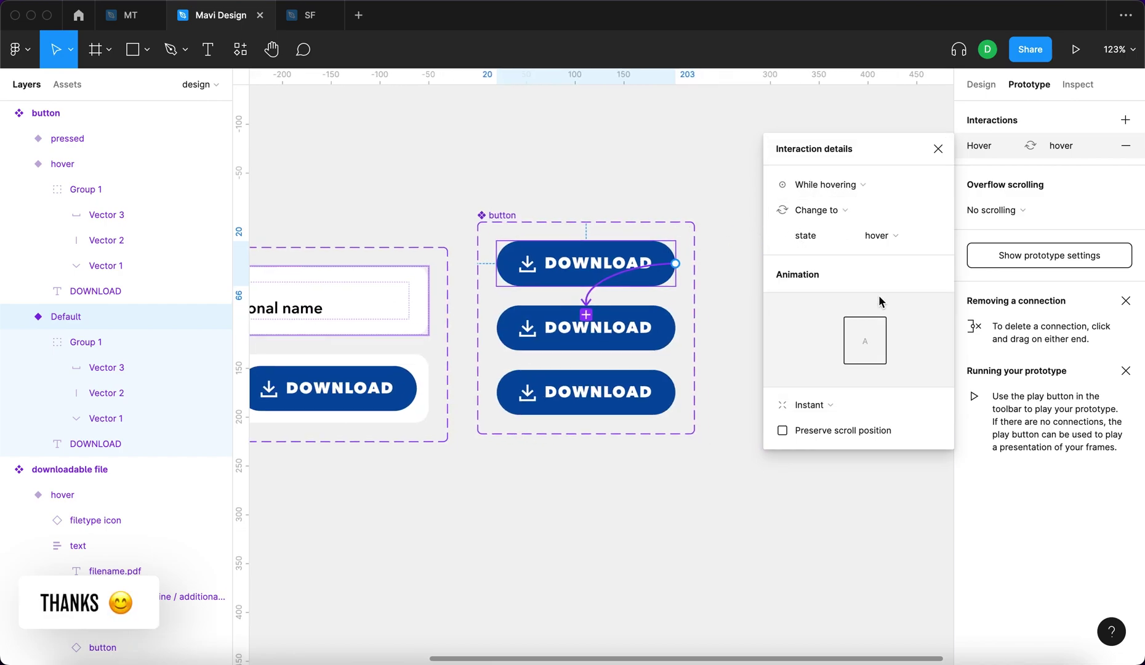
click(677, 333)
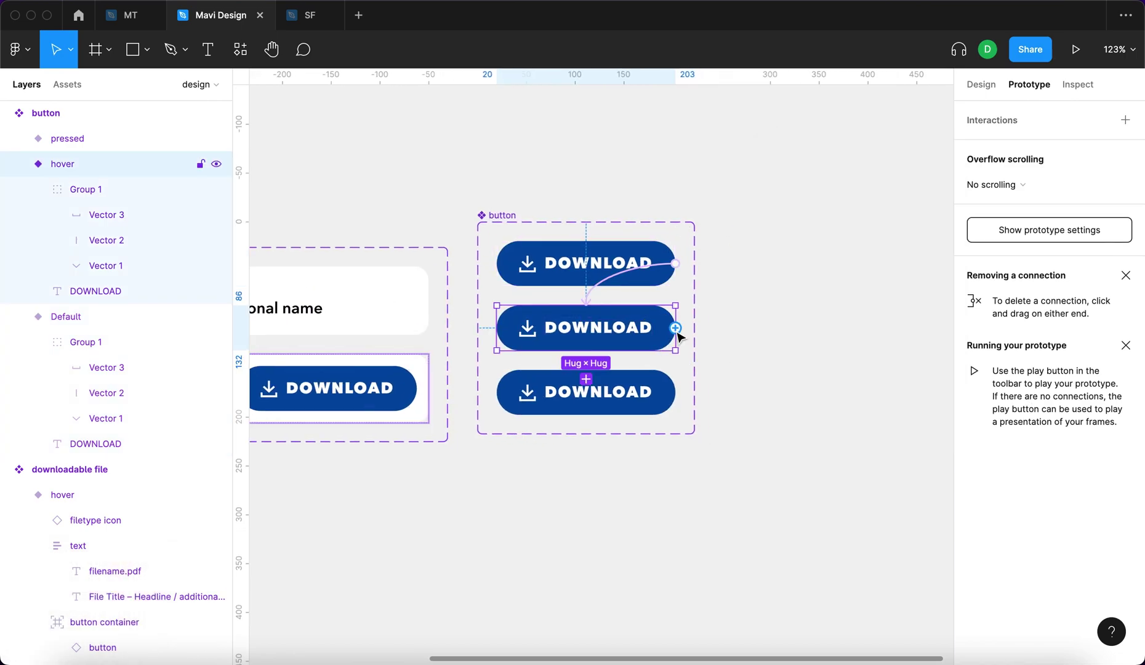
drag(673, 375, 667, 384)
click(846, 183)
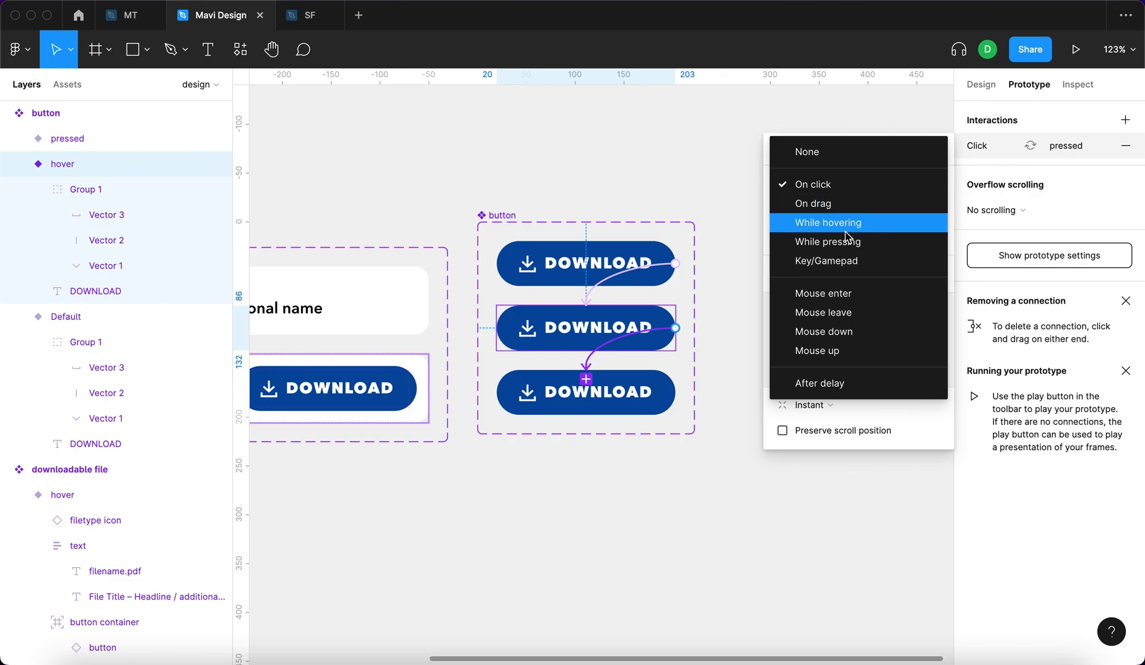
click(845, 239)
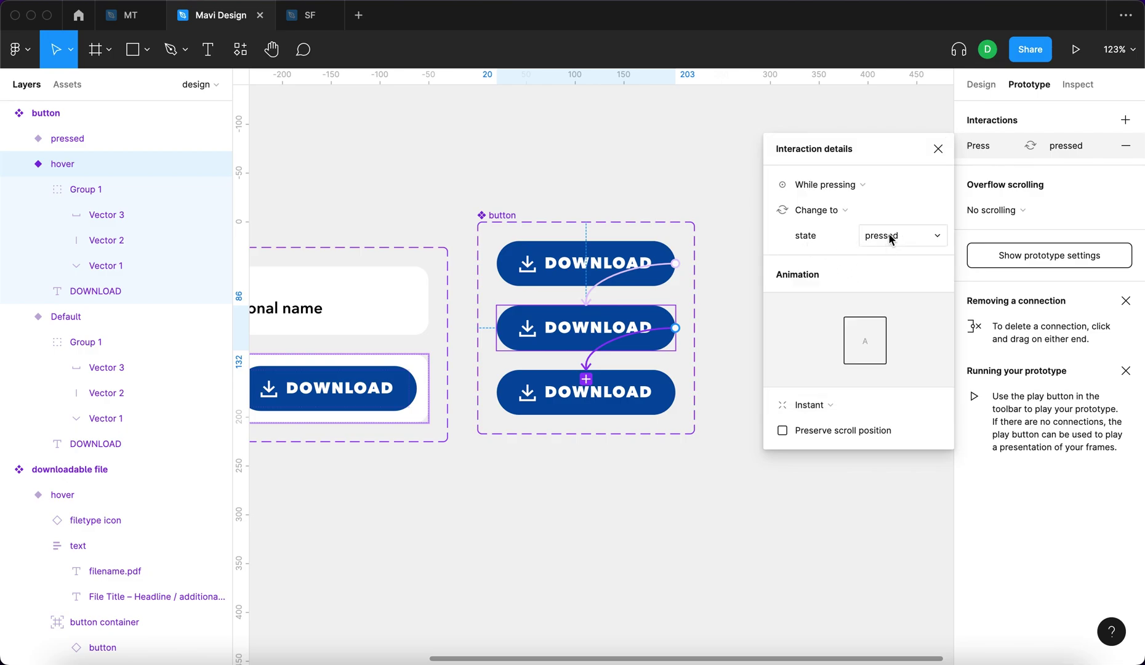
click(937, 149)
Lighten the hover button variant's fill to HSL 212, 70, 52 (2F7EDA).
click(969, 87)
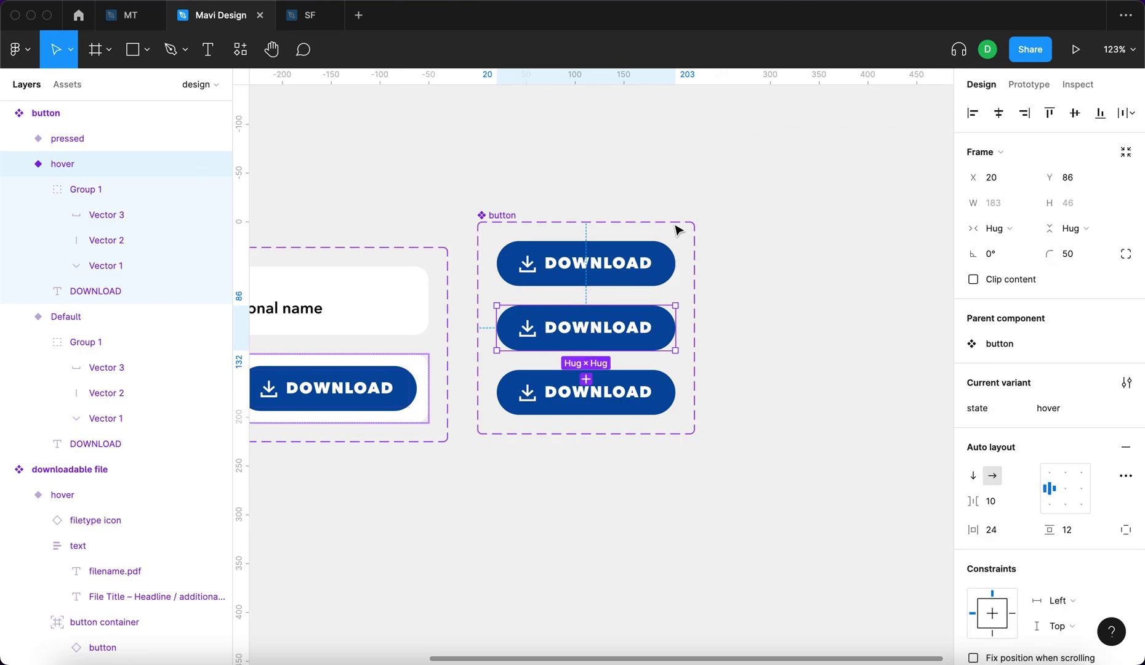
scroll(1047, 425, down, 10)
click(972, 462)
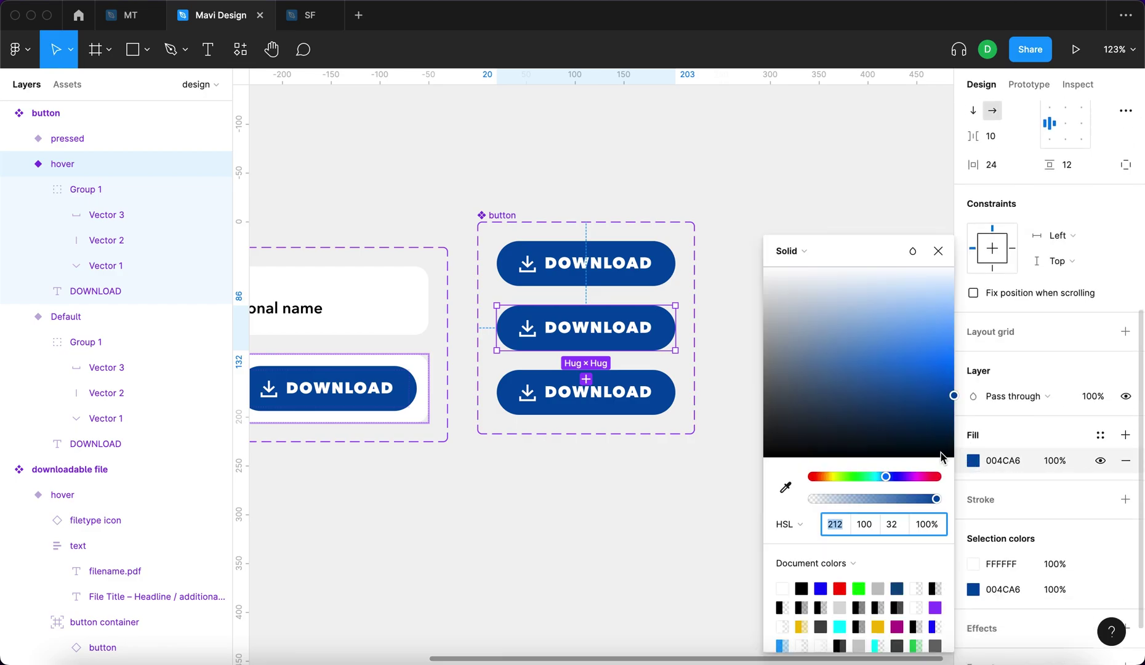
key(shift+Up)
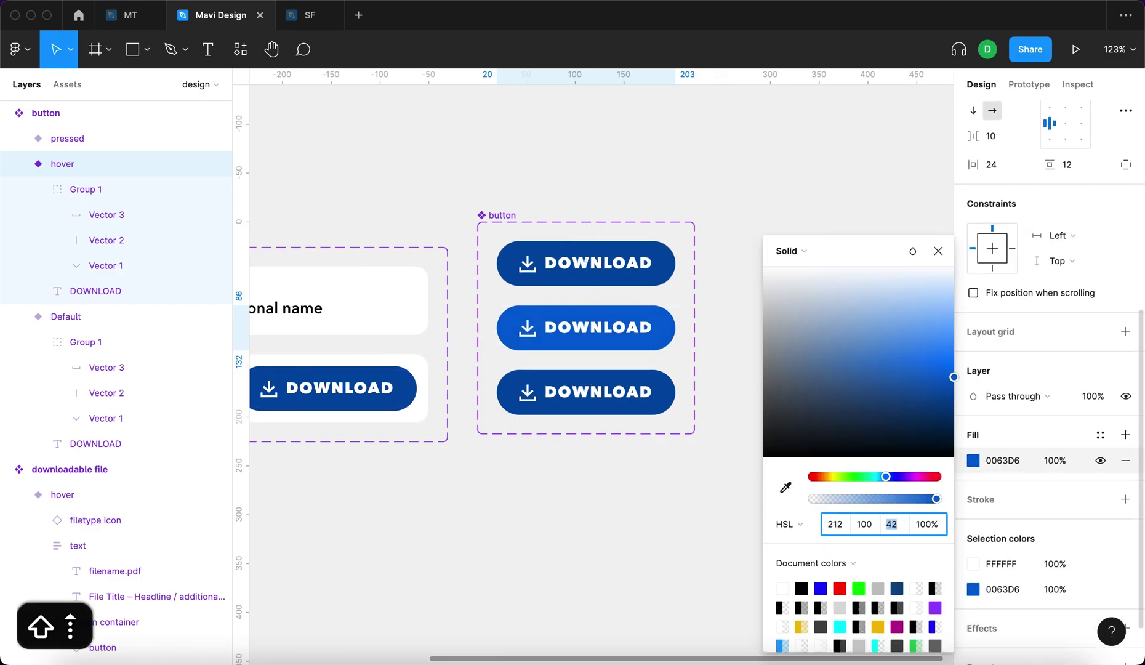
key(shift+Up)
key(shift+Down)
key(shift+Up)
click(863, 524)
key(shift+Down)
key(shift+Down)
key(shift+Down)
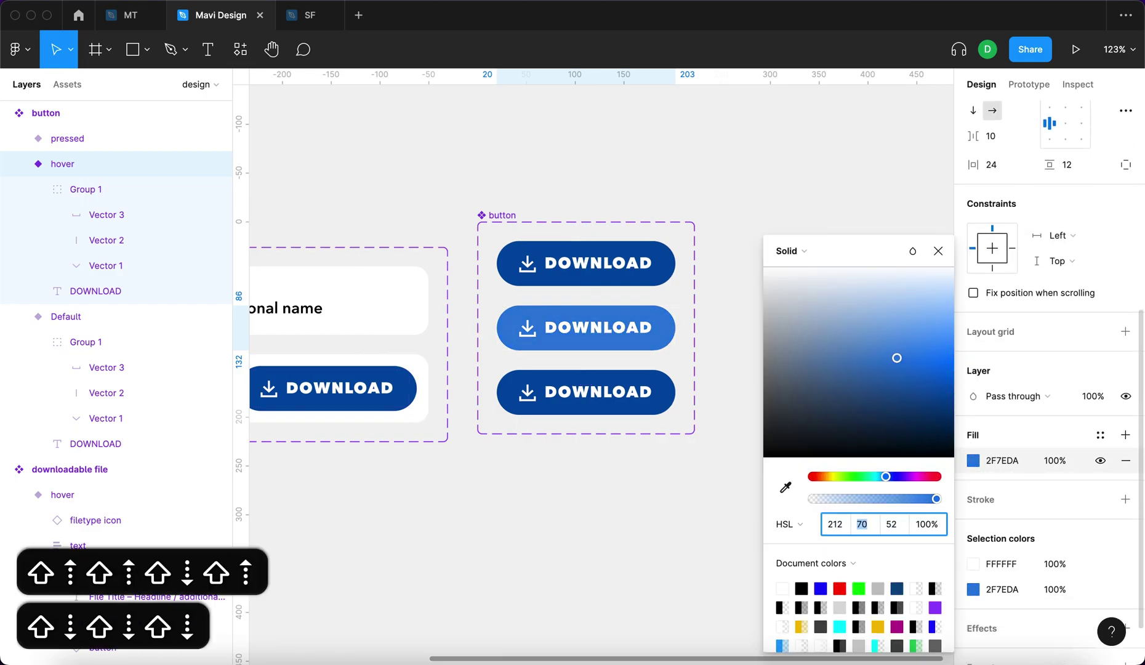
key(shift+Up)
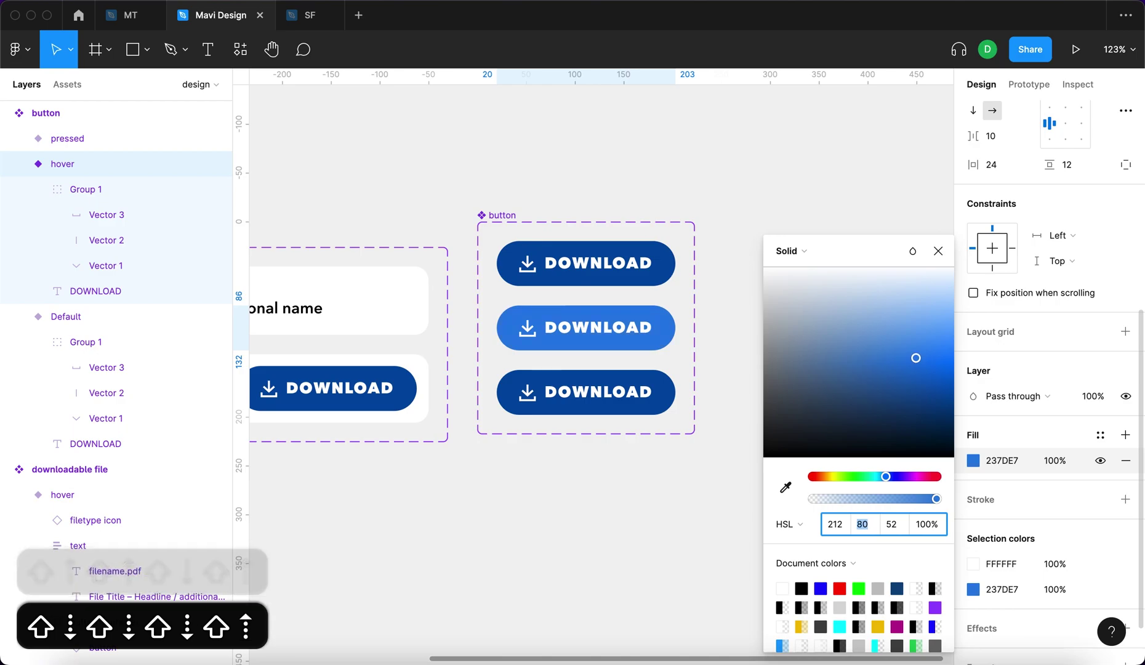
key(shift+Down)
key(Return)
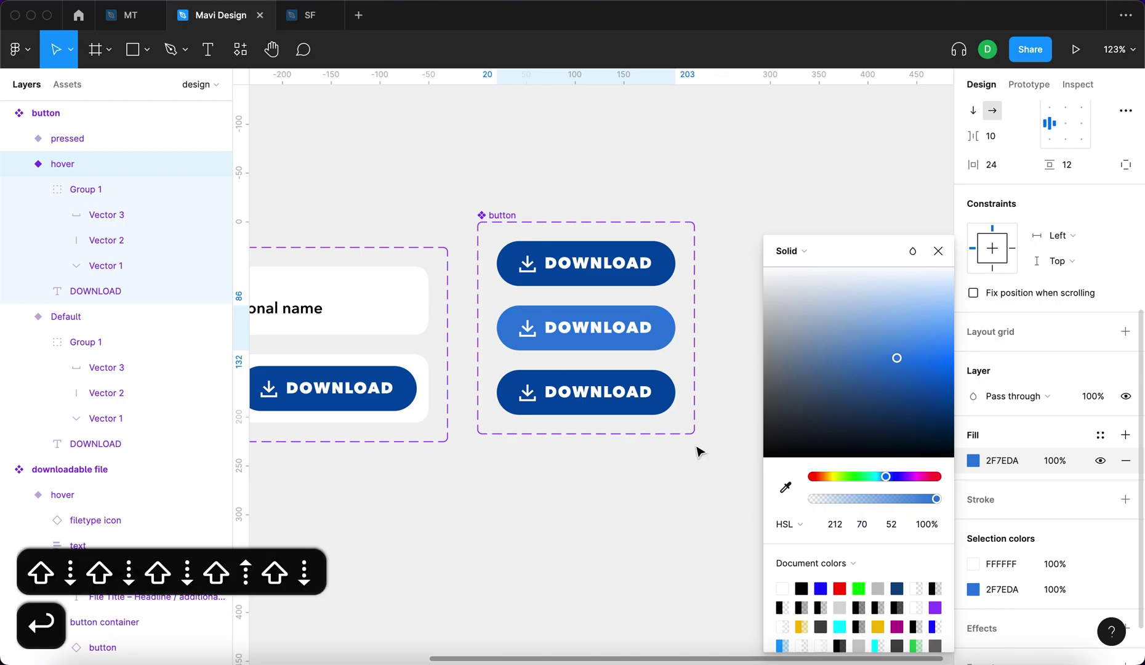
Darken the pressed button variant's fill by setting its HSL lightness to 22 (003470).
click(639, 400)
click(973, 462)
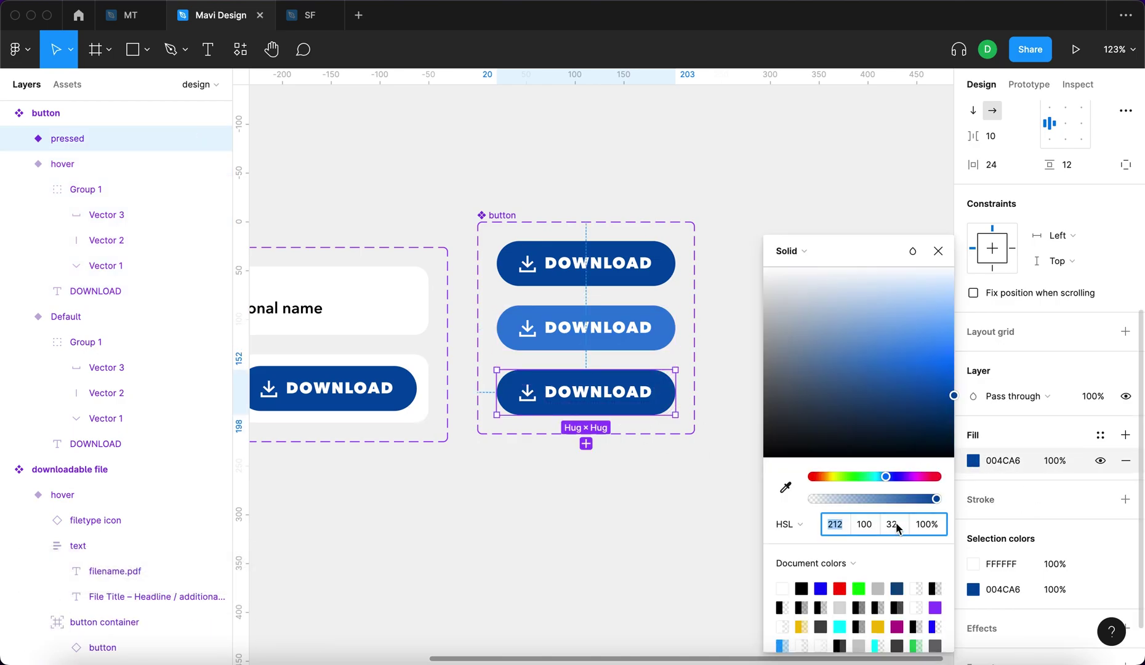
key(shift+Down)
key(shift+Down)
key(shift+Up)
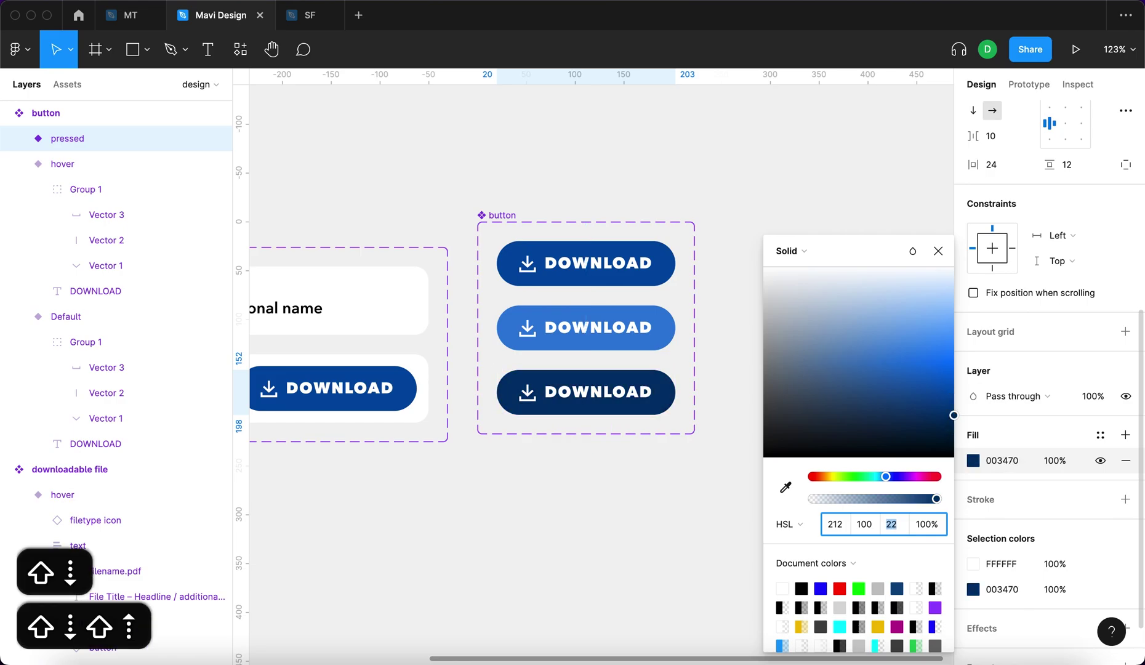
Darken the pressed button variant's fill slightly further in small HSL increments.
key(shift+Tab)
key(Down)
key(Down)
key(Down)
key(Up)
key(Down)
key(Return)
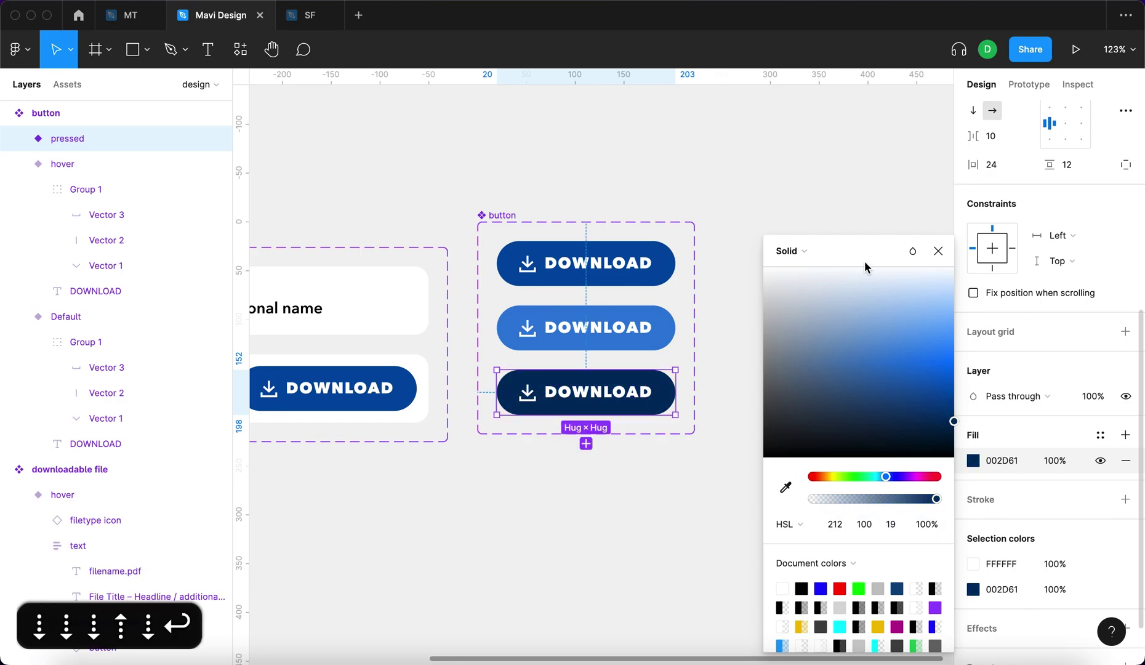
click(937, 251)
click(825, 291)
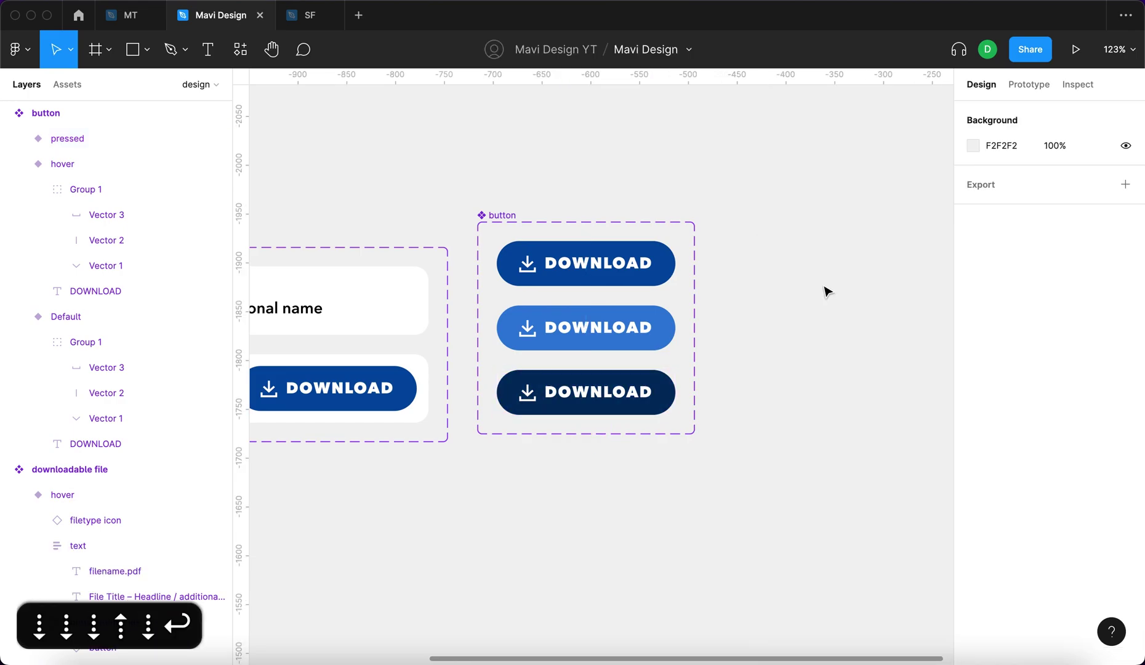
Recolour the filename and file title texts in both downloadable file variants with the Default button's blue, sampled by eyedropper.
drag(503, 216, 504, 256)
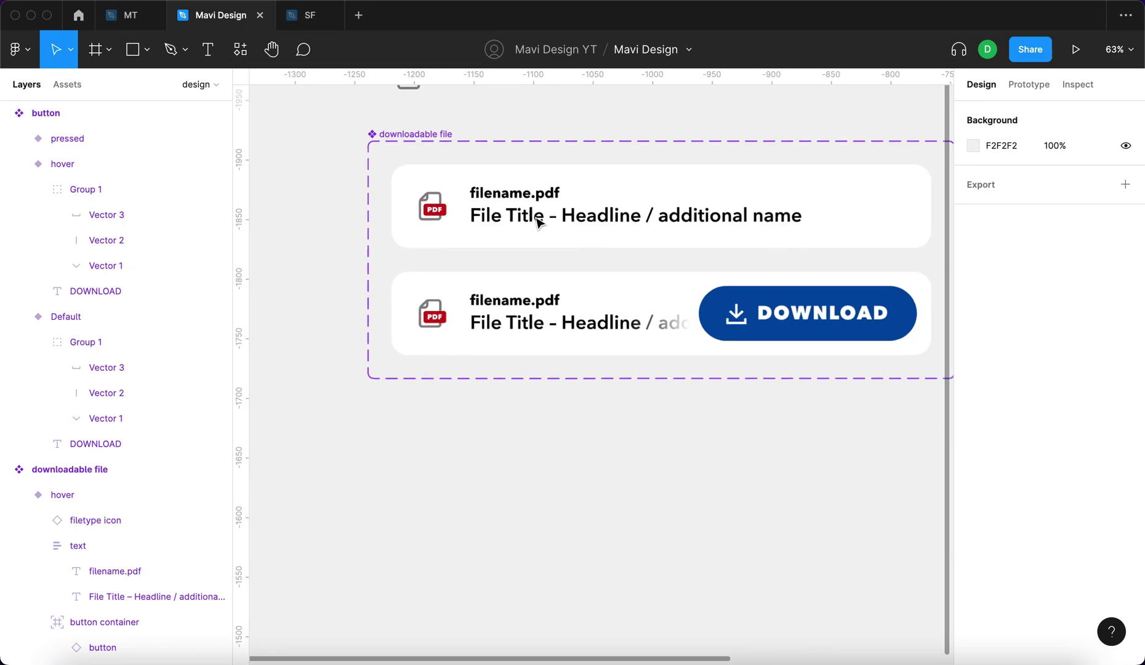
click(545, 217)
shift+click(527, 185)
shift+click(529, 308)
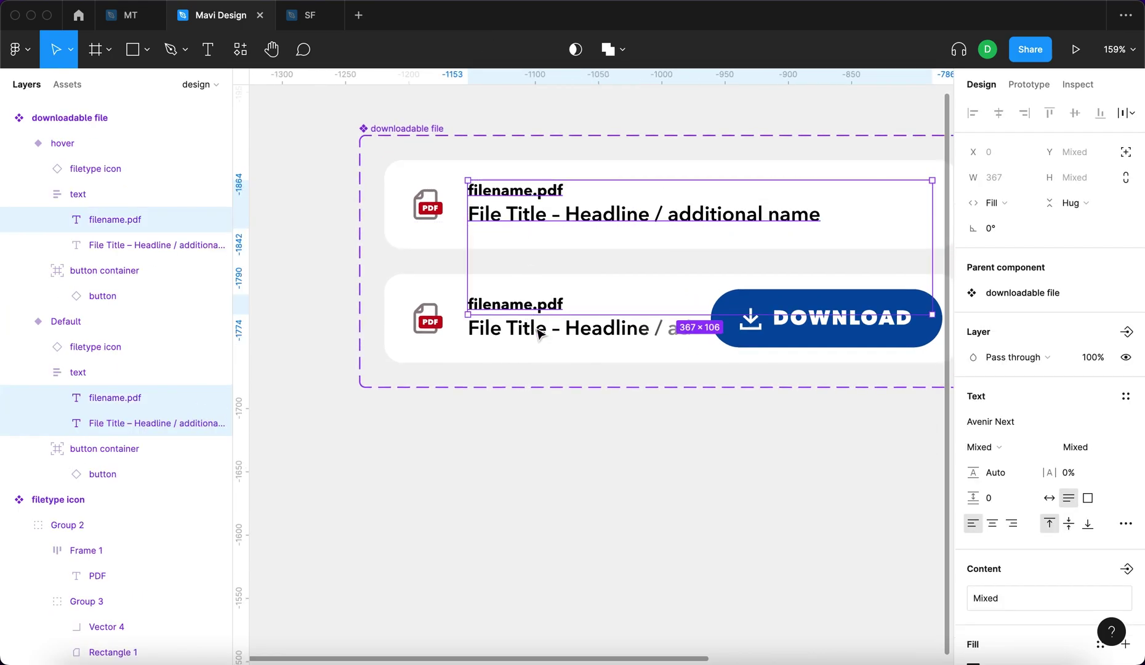
shift+click(539, 330)
scroll(633, 282, right, 4)
key(i)
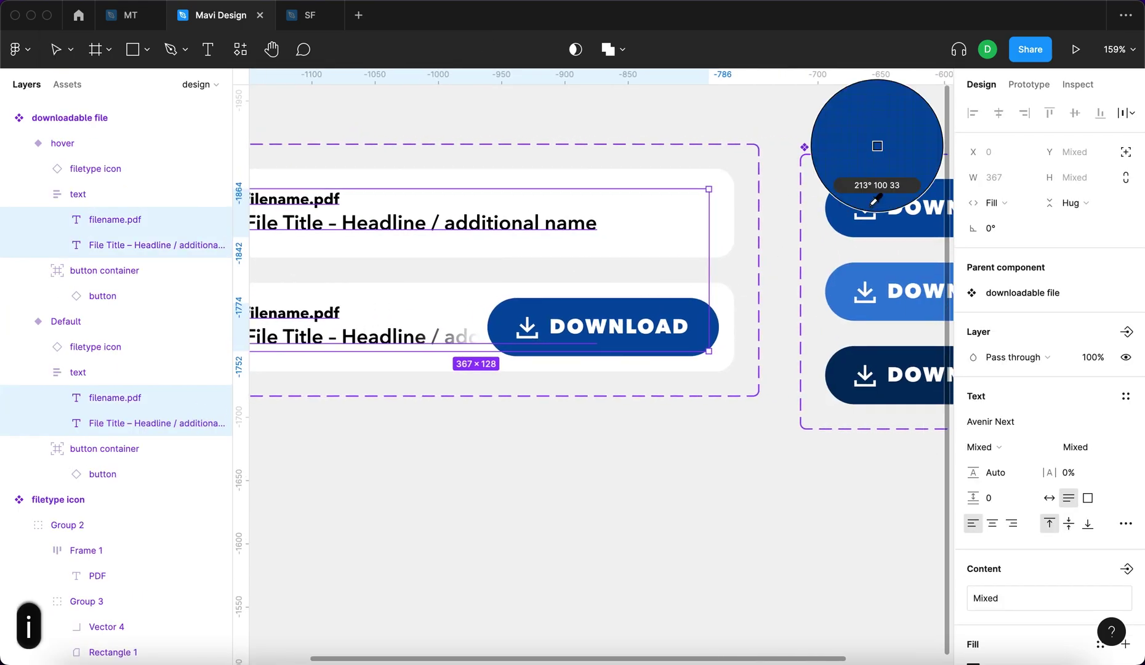
click(846, 216)
scroll(644, 401, left, 5)
click(617, 445)
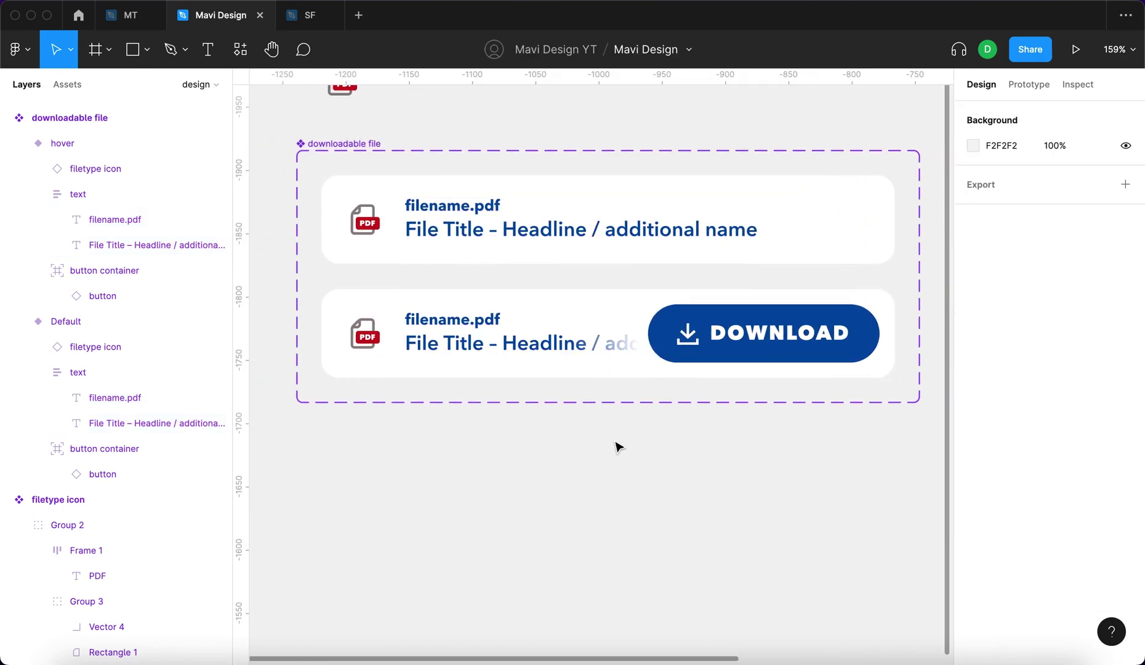
Recolour the file title text in both downloadable file variants with the pressed button's dark navy, sampled by eyedropper.
super+click(524, 352)
shift+super+click(491, 235)
scroll(653, 278, down, 5)
scroll(653, 278, right, 2)
key(i)
click(825, 331)
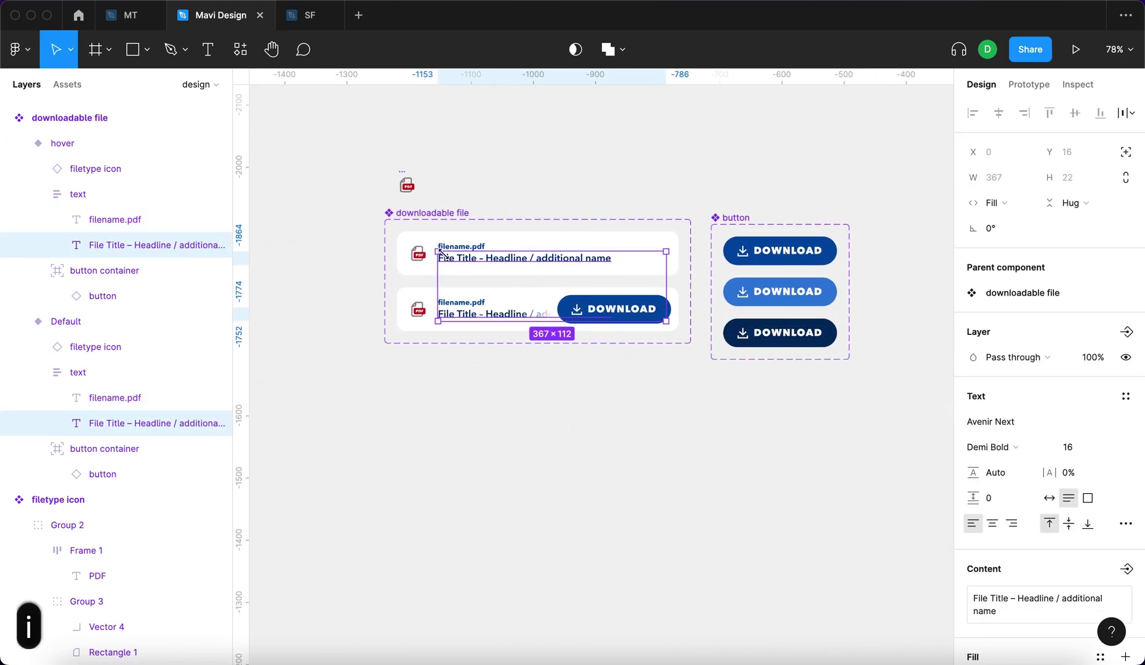
Recolour the filename.pdf text in both downloadable file variants with the pressed button's dark navy.
scroll(443, 256, up, 5)
click(469, 305)
shift+click(480, 239)
scroll(643, 296, right, 5)
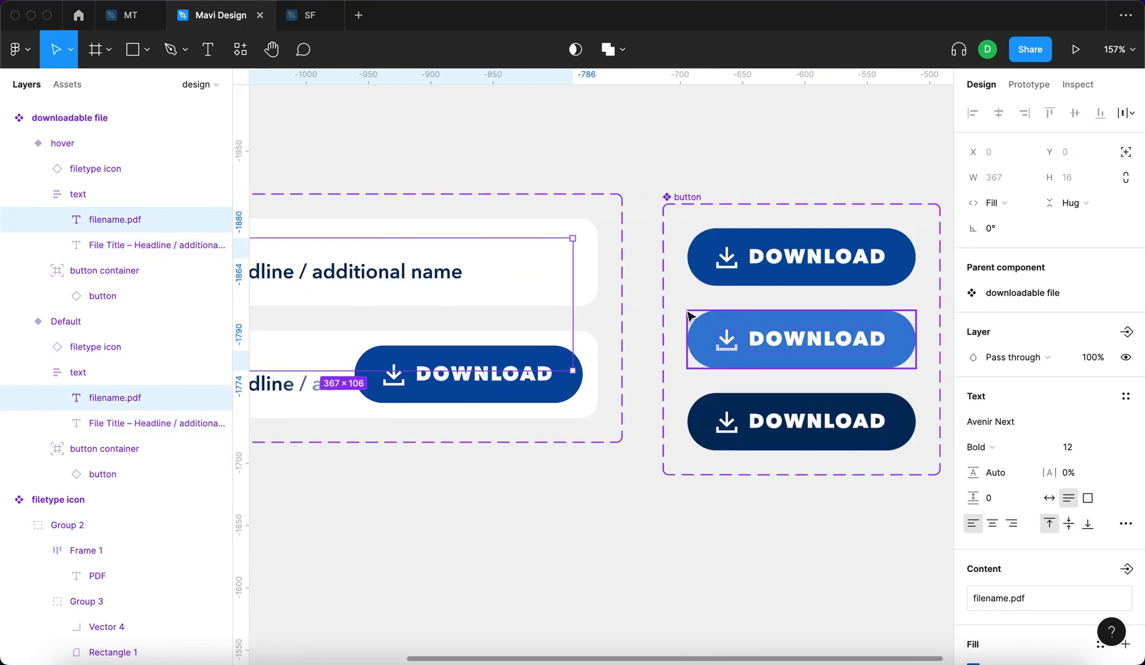
key(i)
click(861, 414)
scroll(662, 337, left, 5)
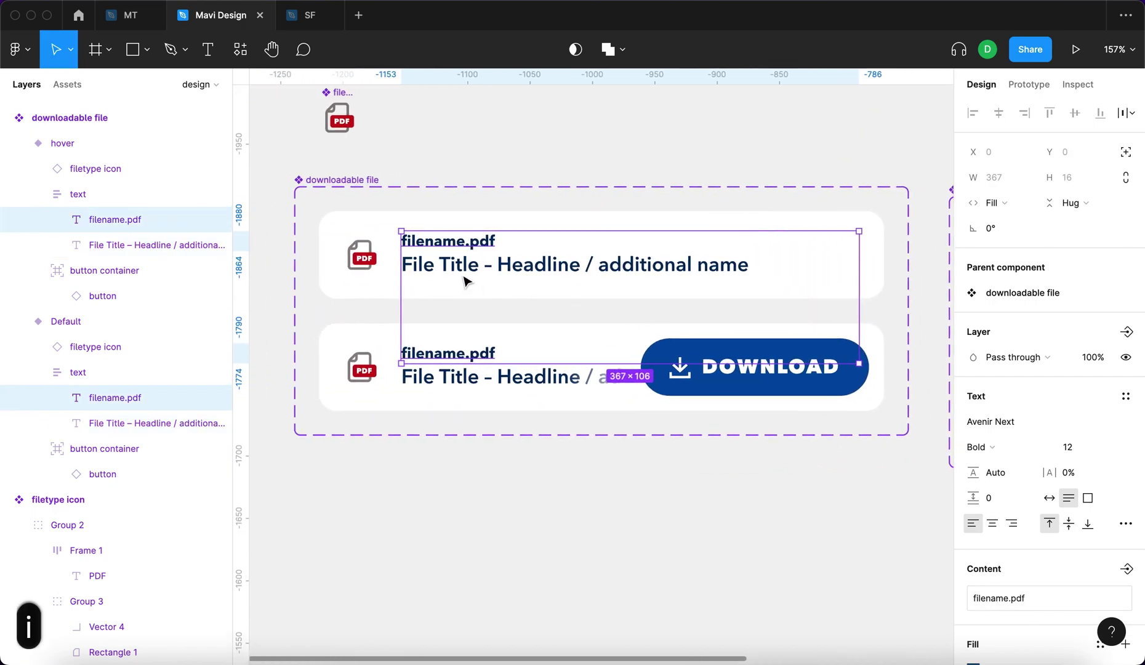
Reduce the layer opacity of the filename.pdf texts in both variants to about 40%.
key(shift+Down)
key(shift+Down)
key(shift+Down)
key(shift+Down)
key(shift+Down)
key(Down)
key(Down)
key(Down)
key(Down)
key(Down)
key(Down)
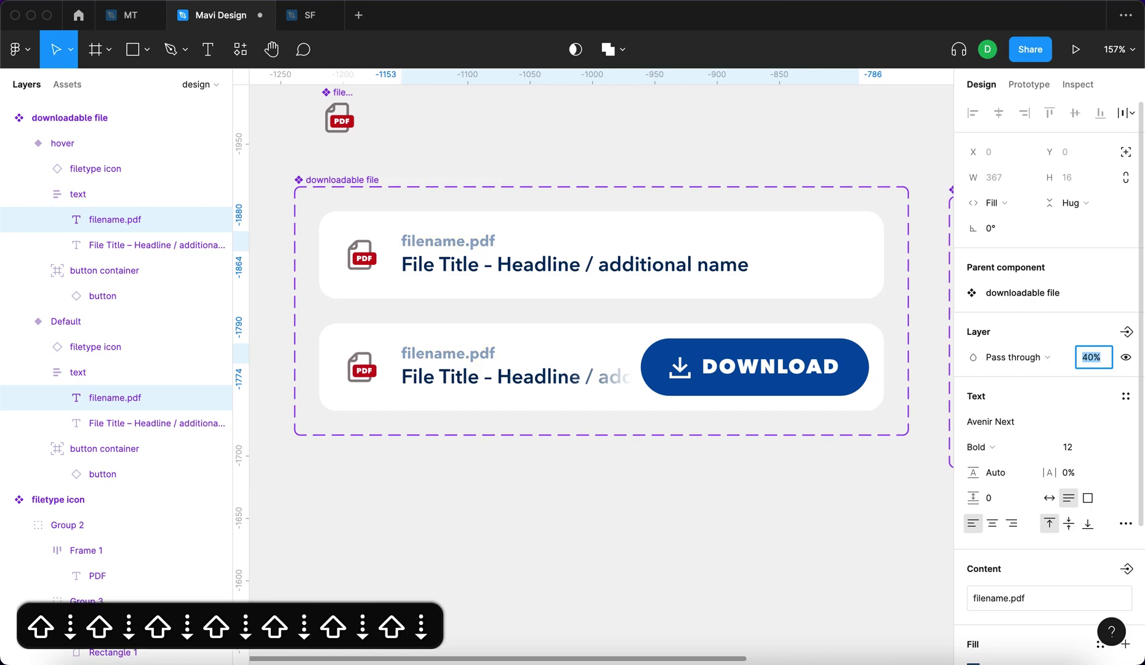
key(Up)
key(Return)
click(629, 154)
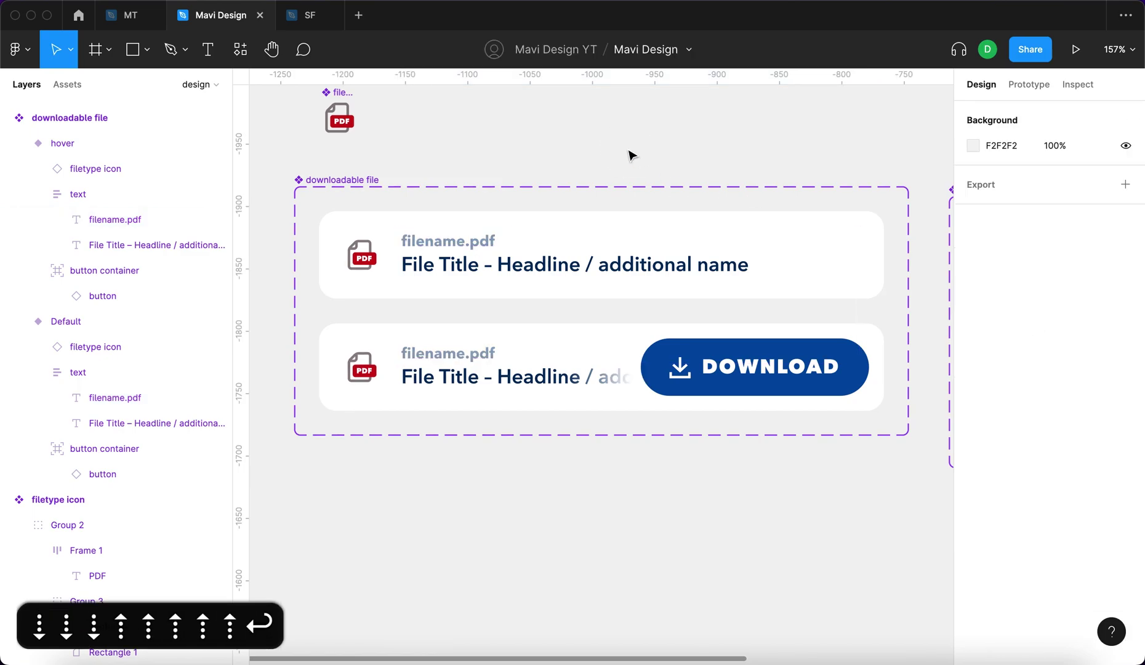
Change the label text in the filetype icon's main component to PSD.
scroll(628, 154, down, 5)
scroll(728, 460, up, 3)
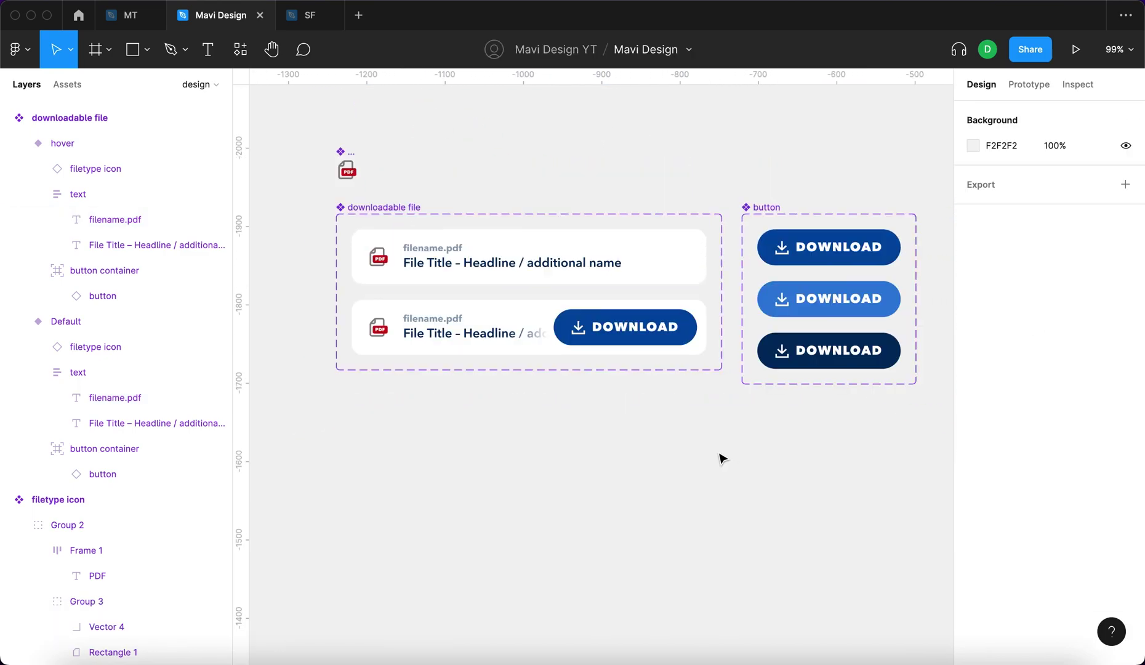
scroll(339, 185, up, 5)
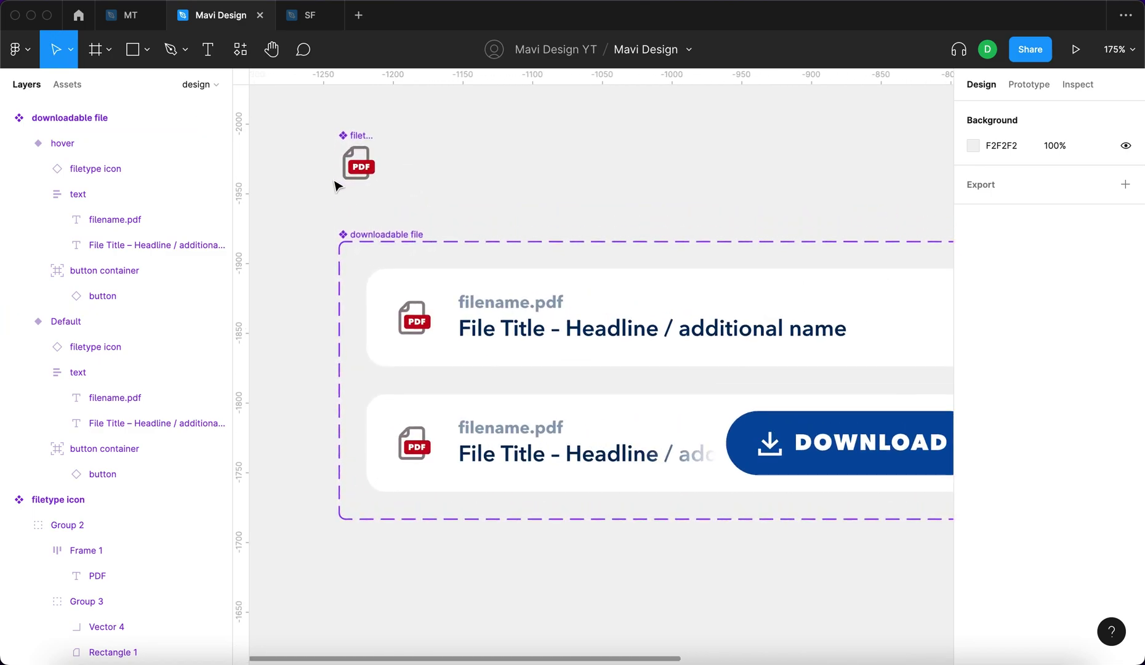
scroll(345, 168, up, 3)
scroll(656, 413, down, 2)
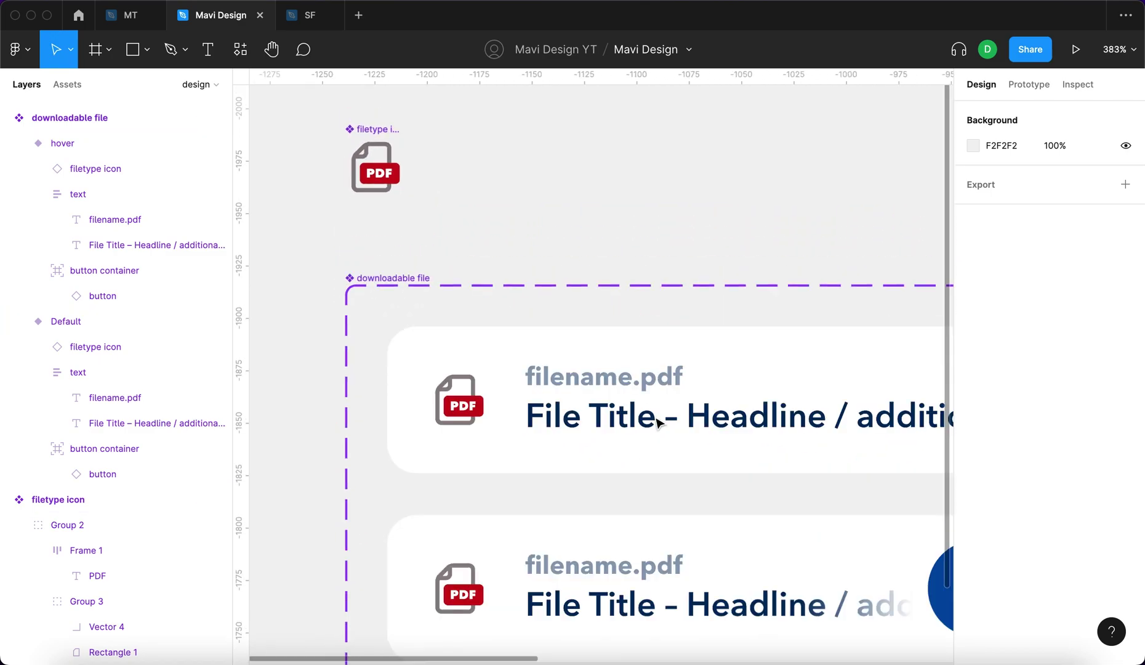
click(405, 195)
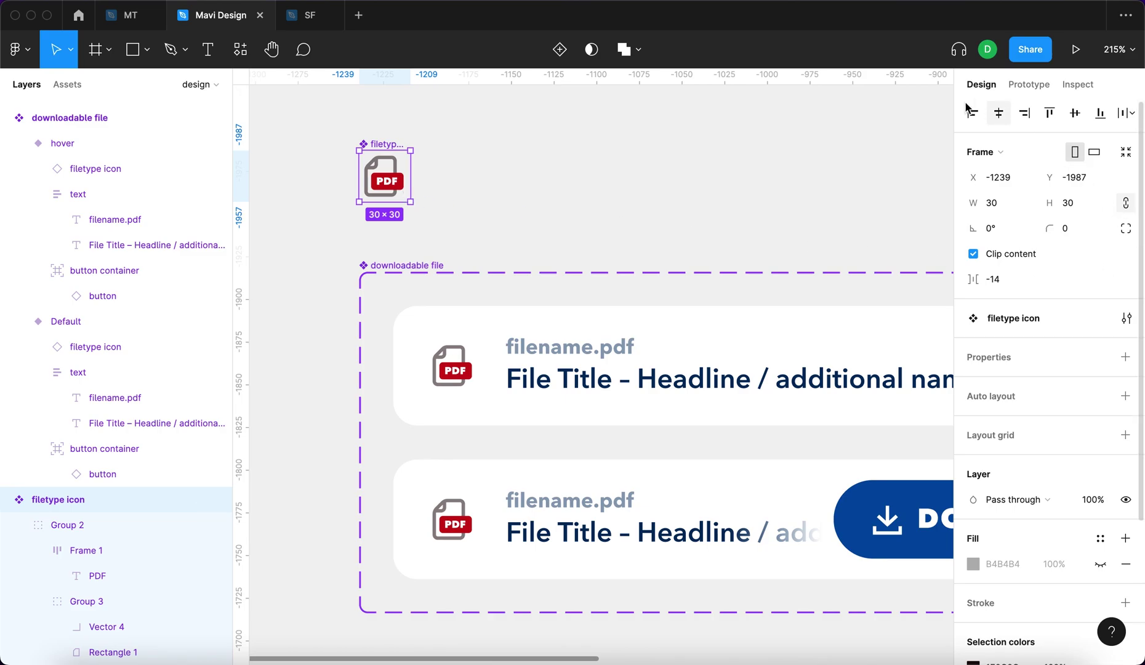
double_click(392, 188)
scroll(391, 188, up, 5)
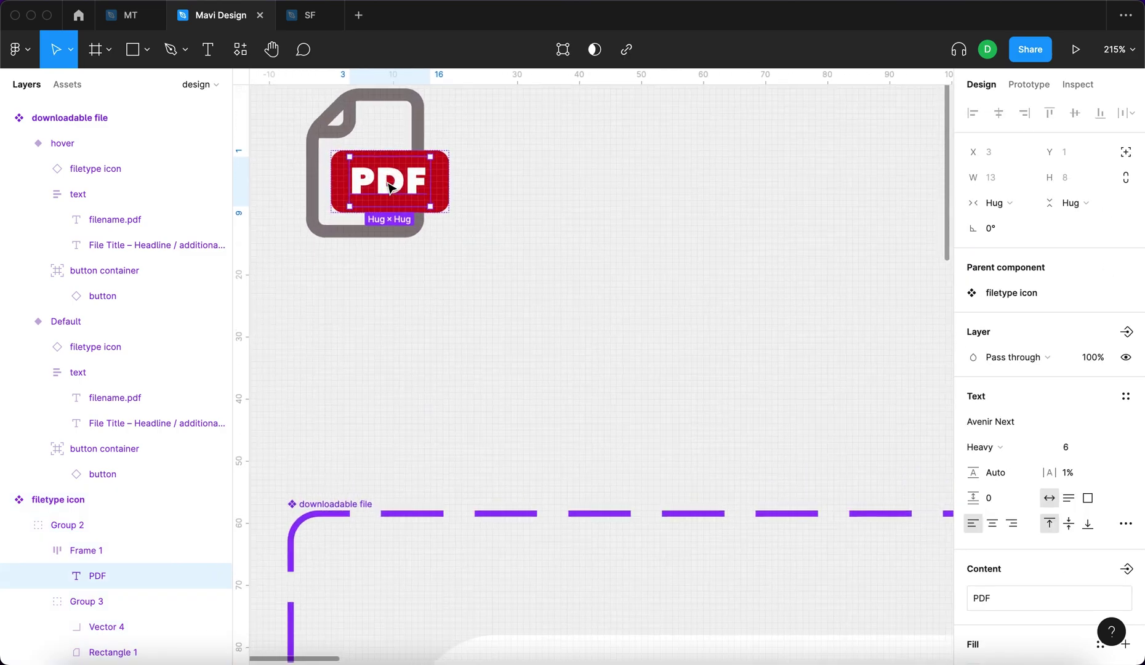
scroll(455, 202, down, 2)
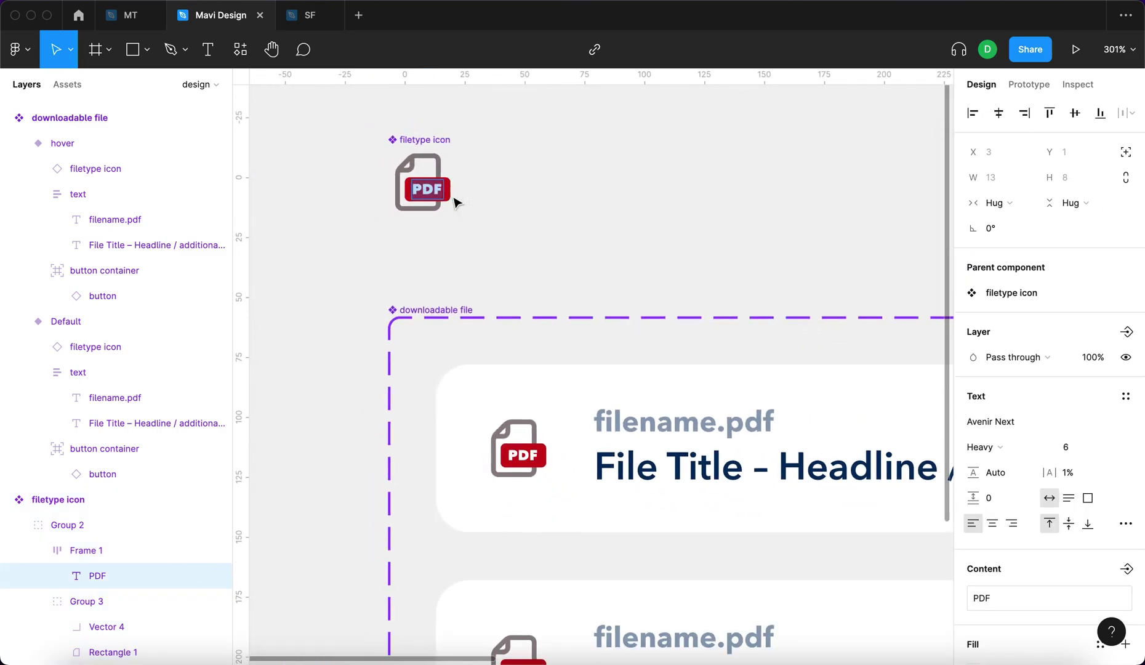
text(PSD)
key(Escape)
click(539, 210)
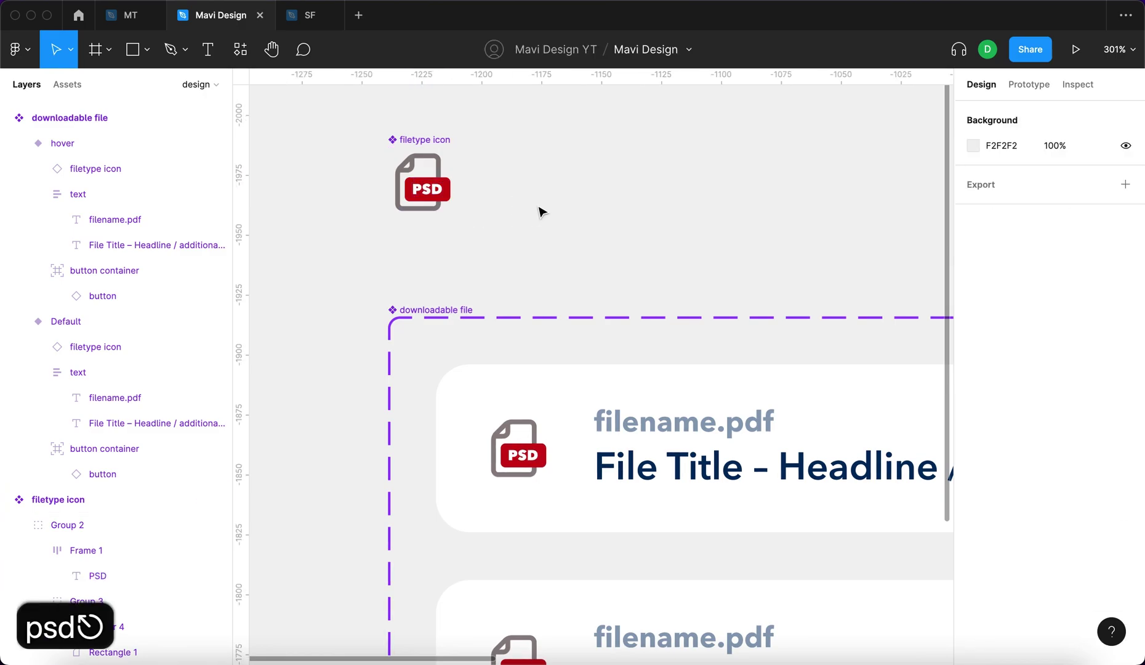
Undo the label text change in the filetype icon component.
scroll(553, 475, down, 3)
scroll(421, 409, down, 3)
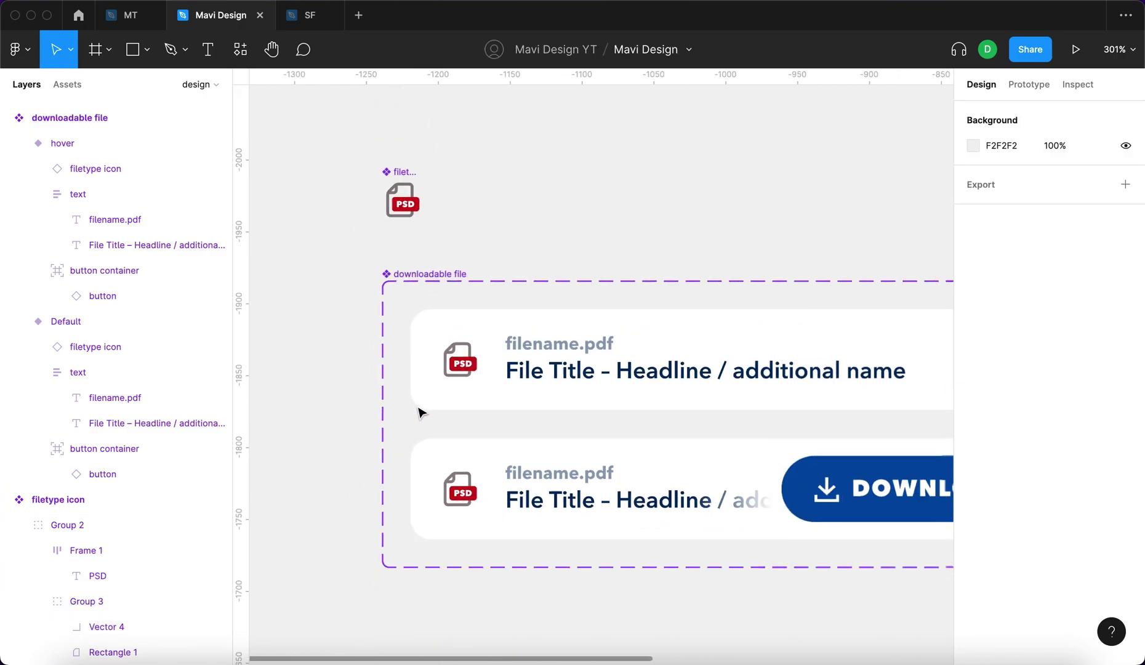
key(super+z)
key(super+z)
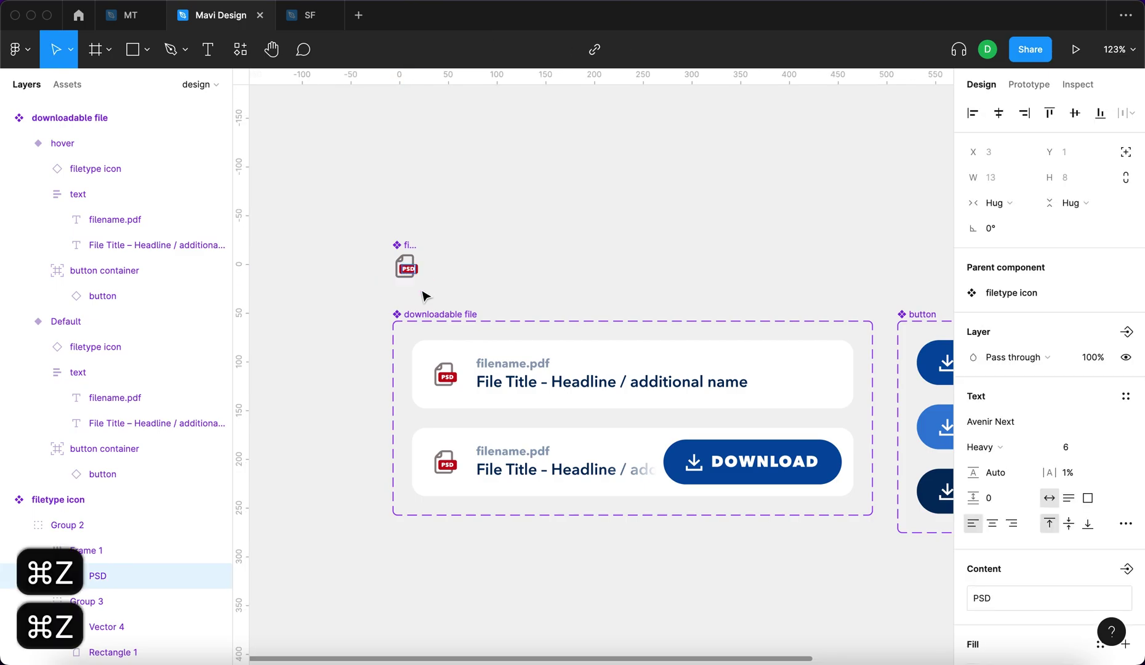
key(super+z)
click(472, 239)
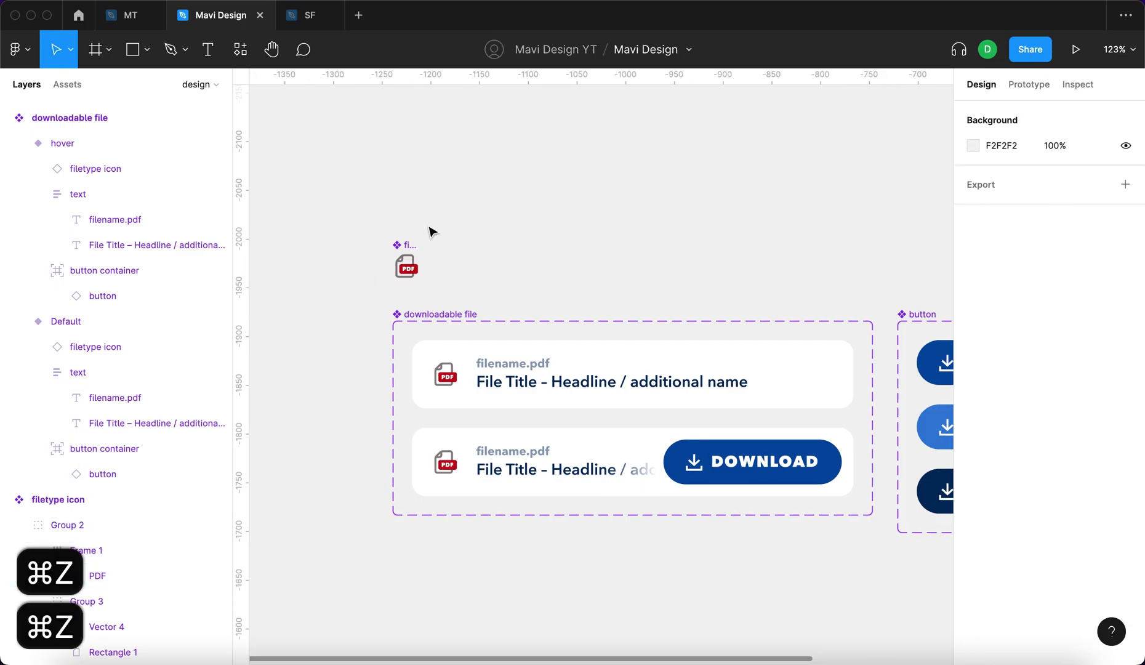
Try a muted blue fill of 416590 on the Default button variant.
scroll(600, 326, right, 4)
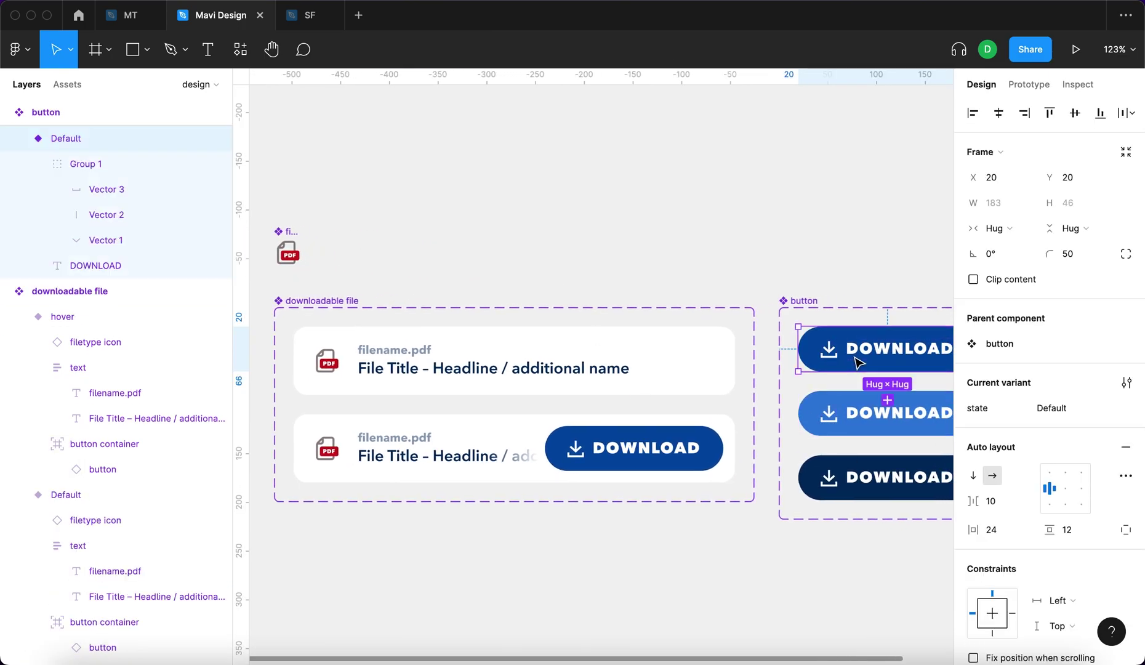
click(857, 361)
scroll(857, 362, right, 3)
scroll(1077, 516, down, 8)
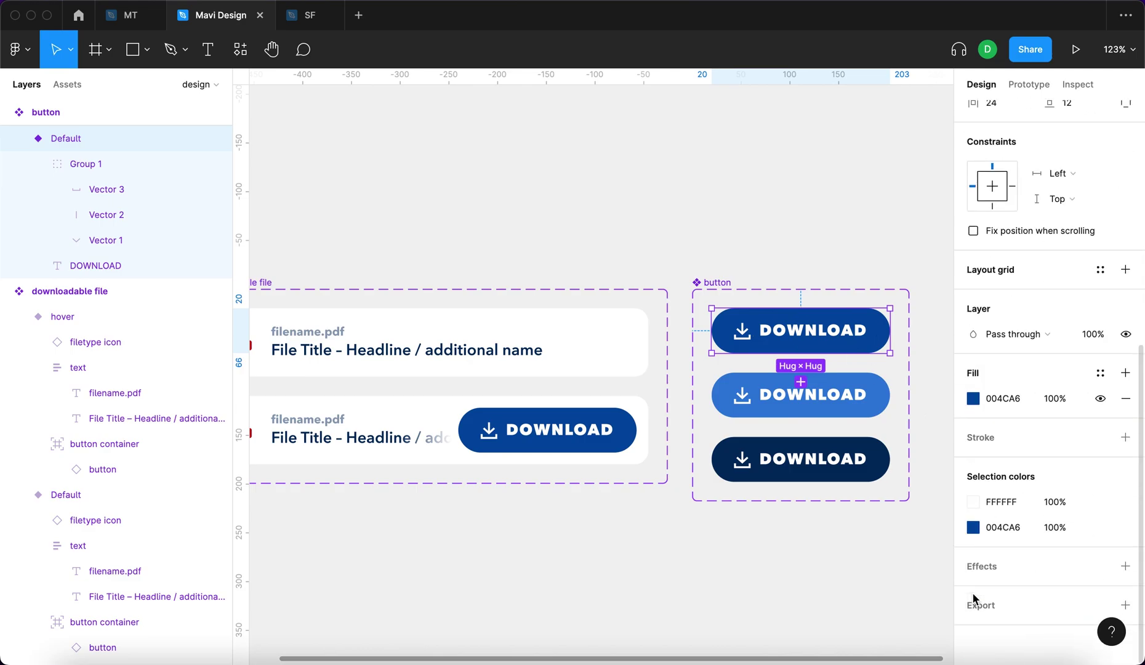
click(974, 406)
drag(884, 394, 825, 372)
scroll(677, 367, right, 3)
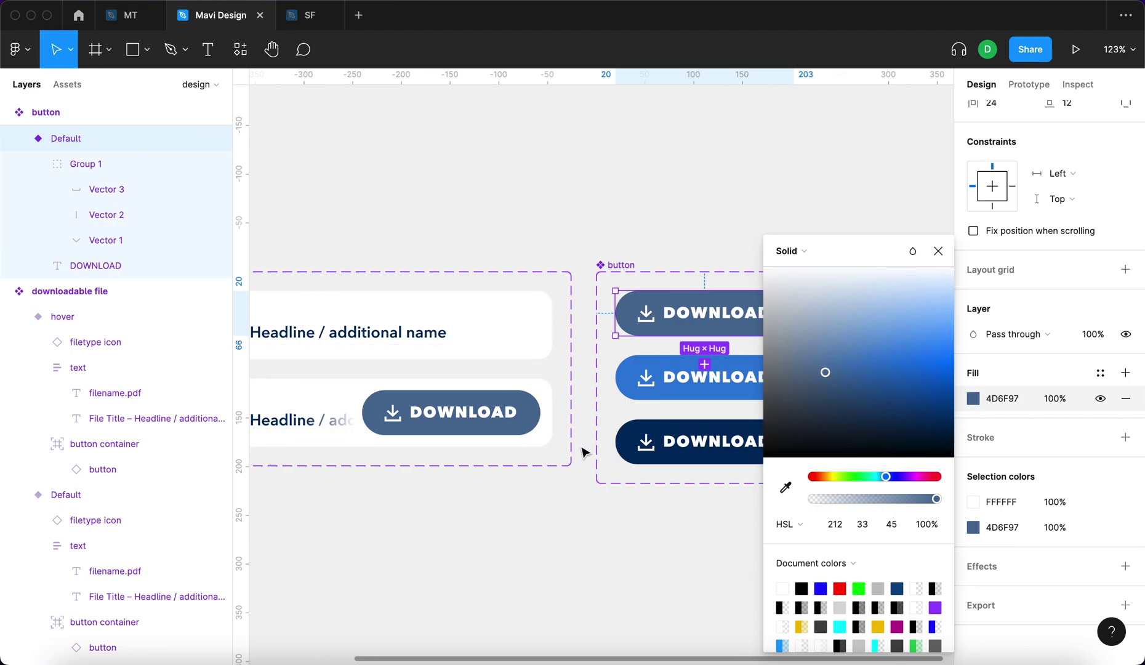
click(870, 365)
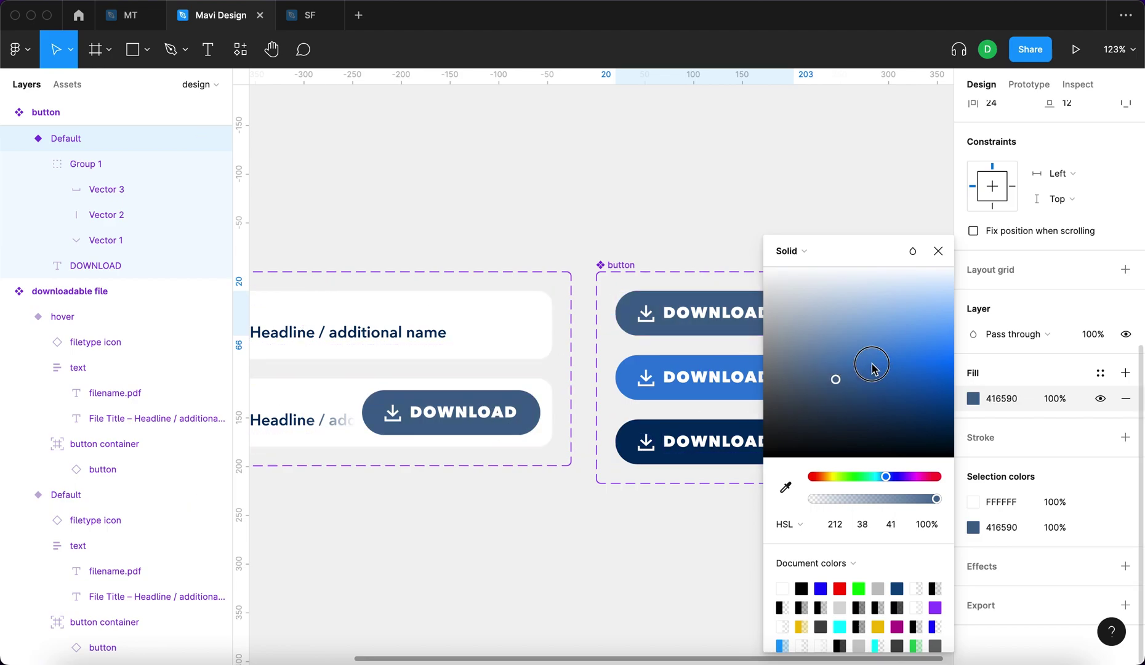
Undo the fill colour changes on the Default button variant and close the colour settings.
key(super+z)
key(super+z)
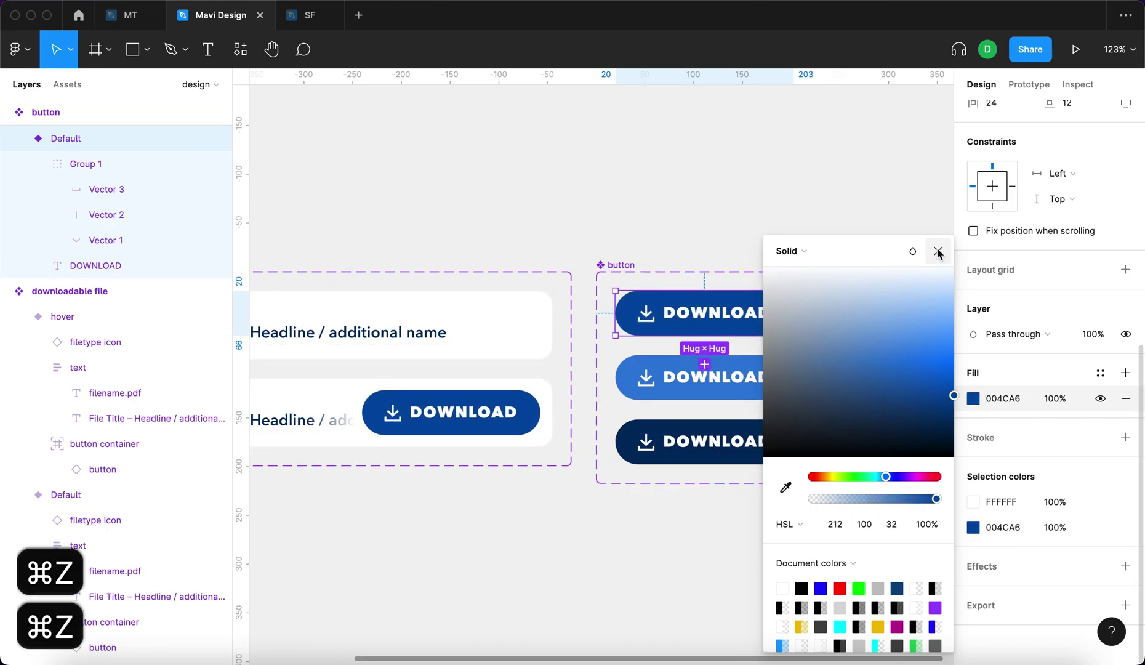
click(938, 251)
click(680, 212)
Move the filetype icon component beside the left edge of the downloadable file component set.
scroll(680, 212, down, 5)
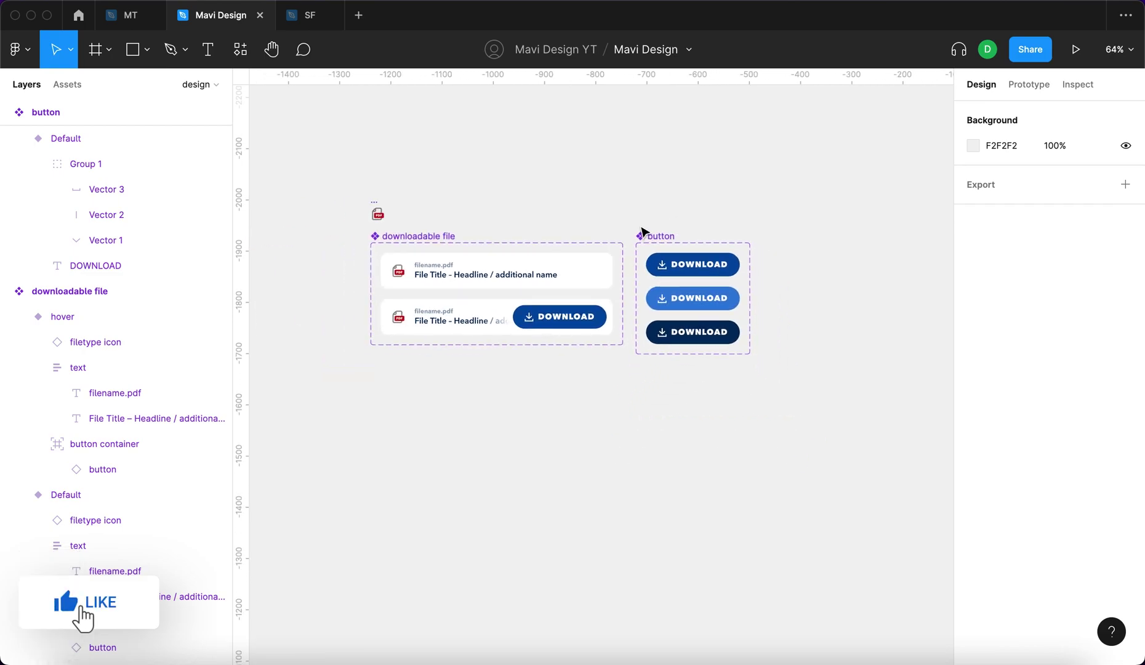
scroll(385, 219, up, 5)
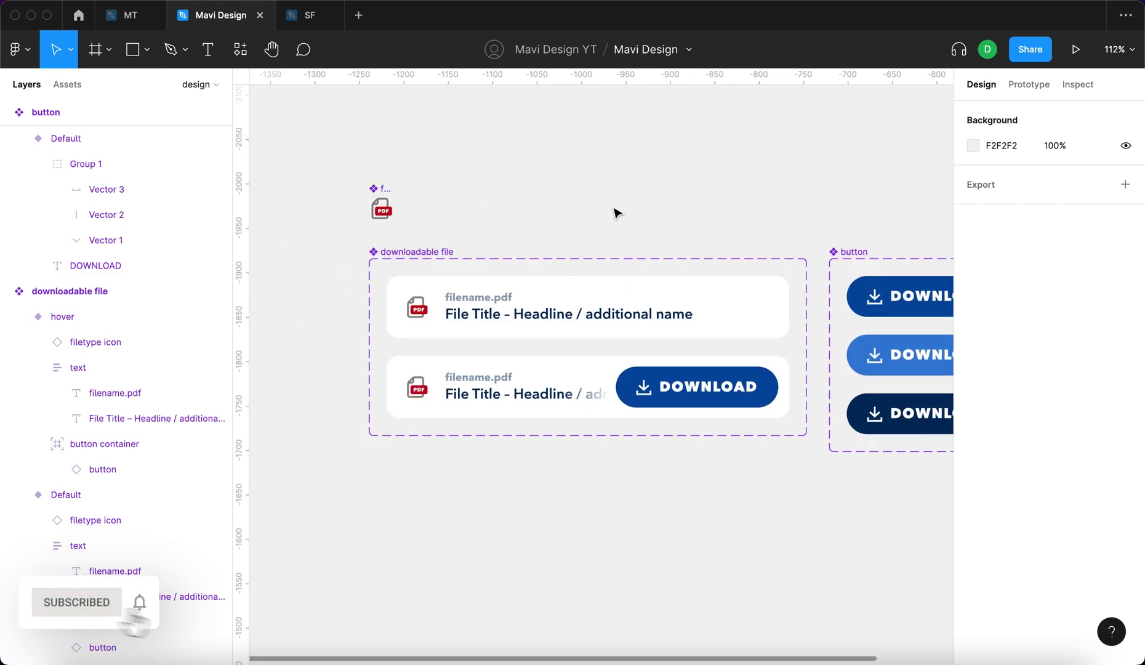
scroll(614, 213, down, 3)
scroll(320, 206, up, 5)
drag(458, 196, 413, 271)
click(585, 212)
scroll(586, 215, down, 2)
scroll(584, 211, right, 2)
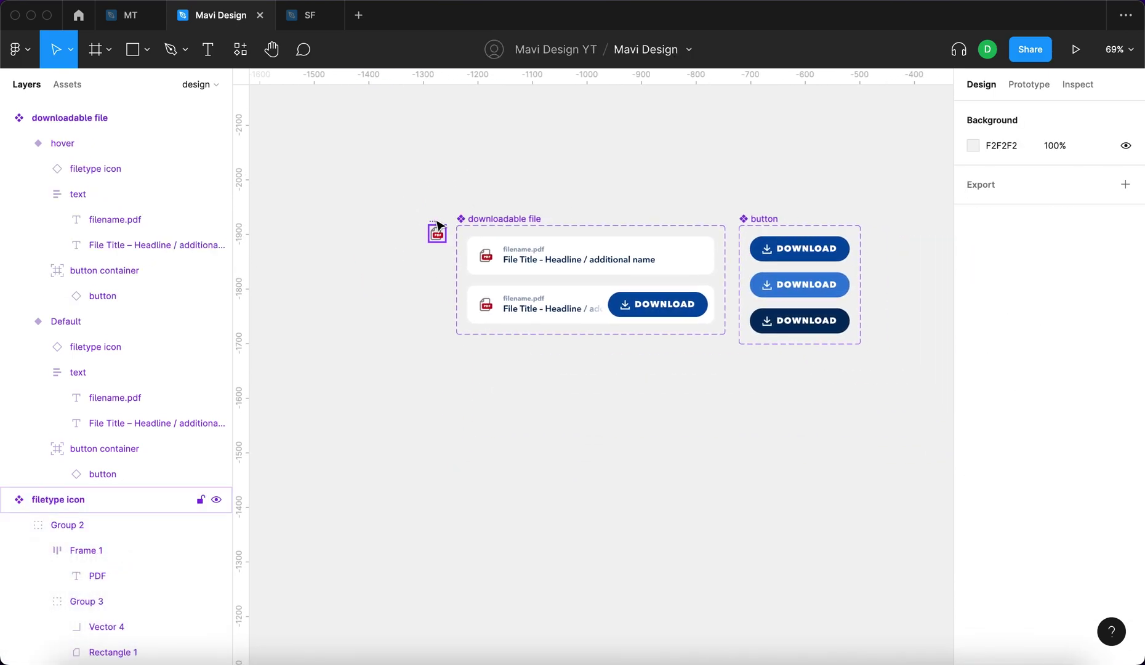
Rearrange the components in one row, with the filetype icon first, the button set second and the downloadable file set last.
drag(438, 226, 275, 225)
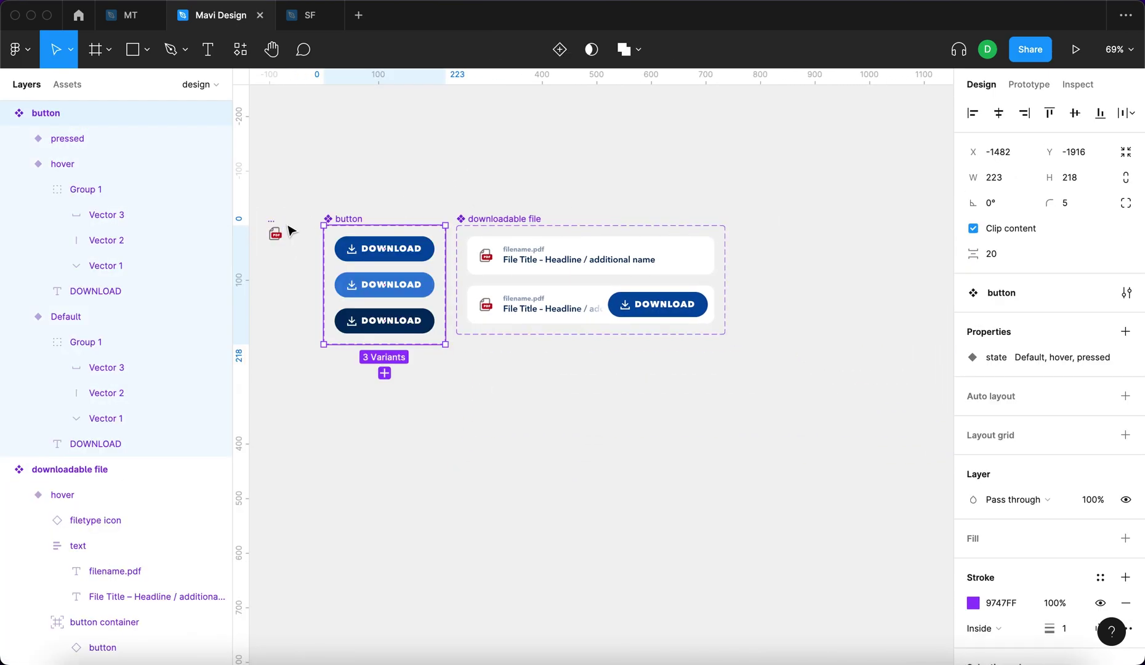
click(278, 224)
drag(278, 222, 306, 223)
click(660, 162)
Draw a frame to the right of the downloadable file component set and size it to 1000 × 600.
scroll(664, 163, right, 3)
scroll(663, 163, down, 2)
scroll(666, 169, down, 2)
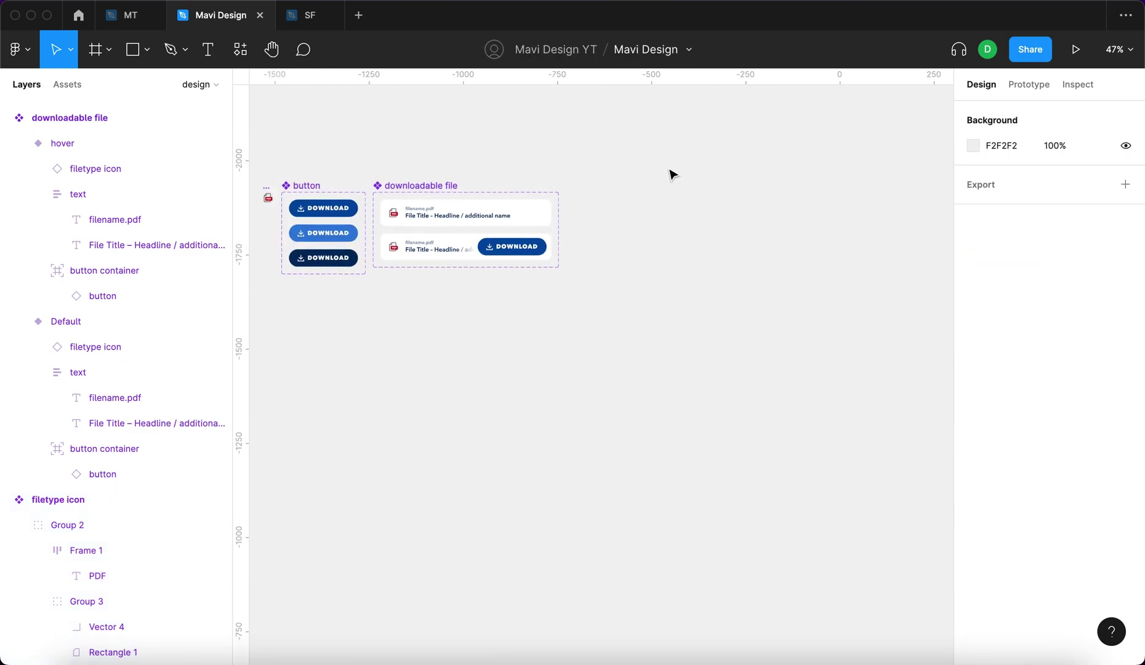
key(f)
drag(586, 192, 886, 325)
text(1000)
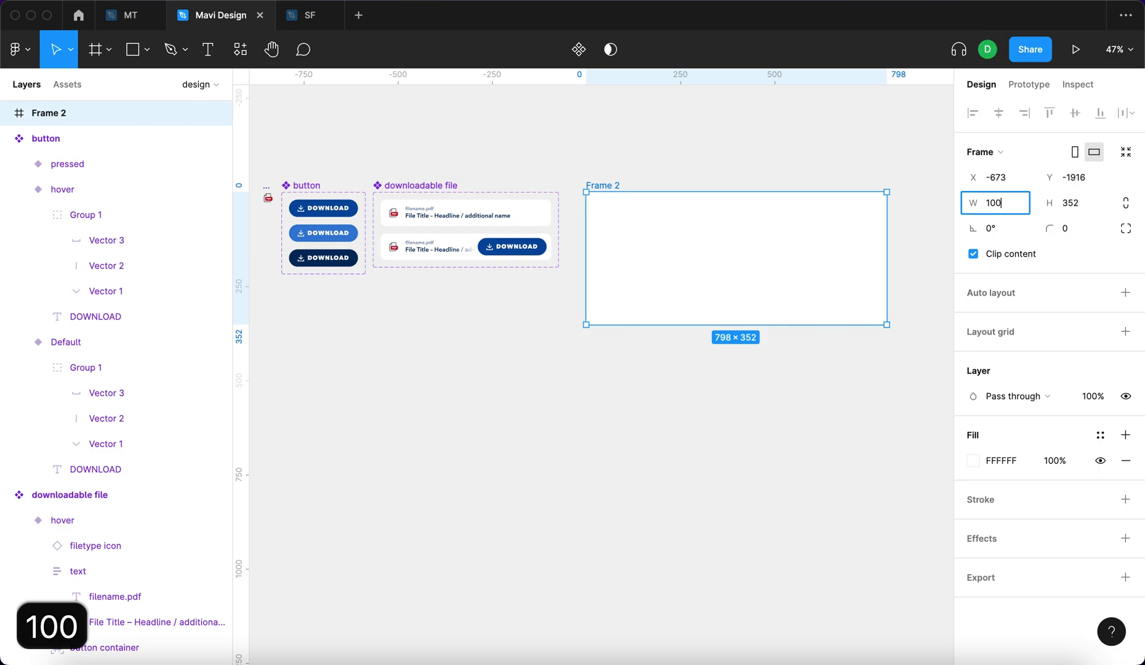
key(Tab)
text(600)
key(Return)
Set the new frame's fill to the light grey F6F6F6.
scroll(907, 379, right, 3)
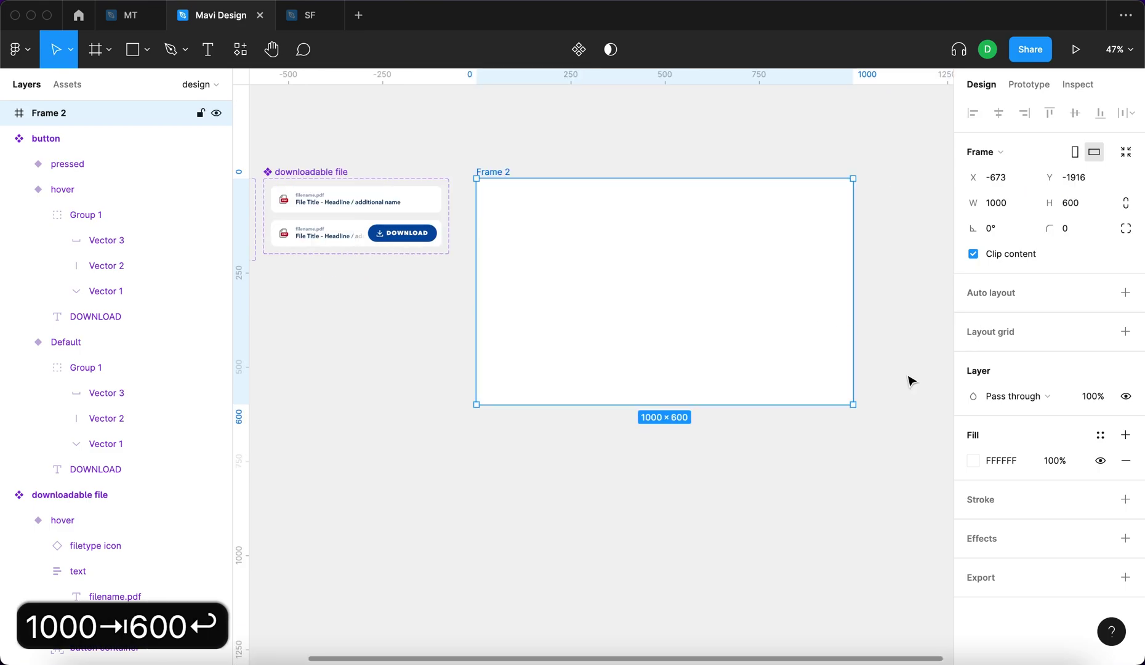
click(973, 460)
click(763, 275)
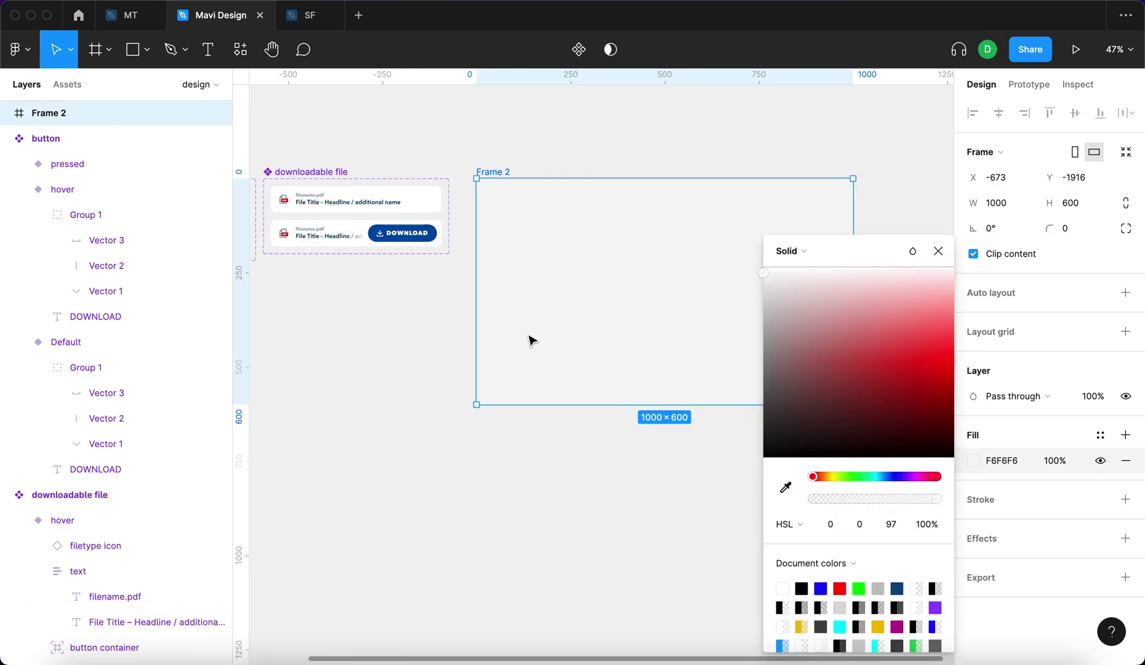
key(Escape)
key(Escape)
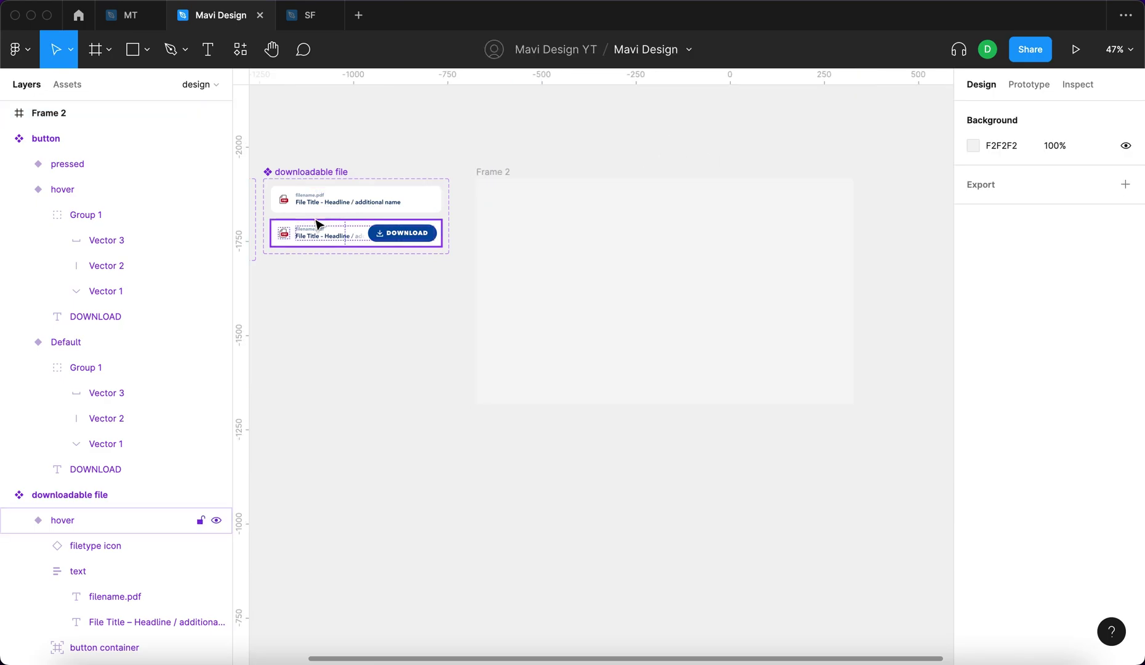
Insert a downloadable file instance from the local components into the new frame and centre it horizontally and vertically.
click(74, 88)
drag(149, 269, 684, 289)
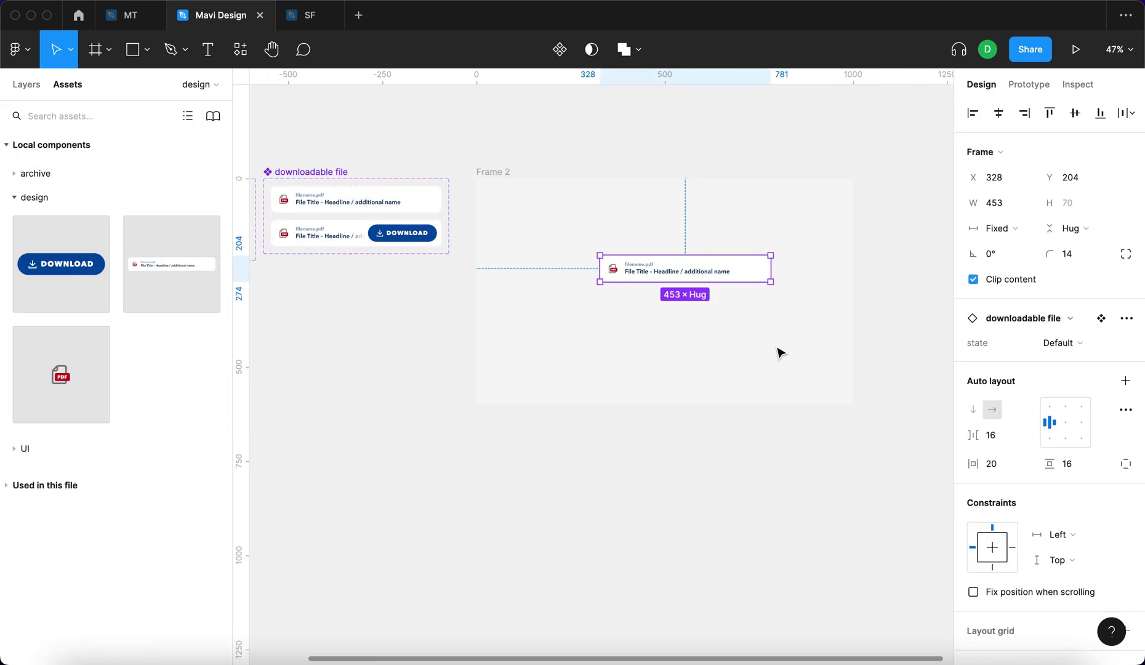
key(alt+h)
key(alt+v)
Duplicate the downloadable file instance twice below the original to make a vertical stack of three, and select all three.
scroll(756, 299, up, 5)
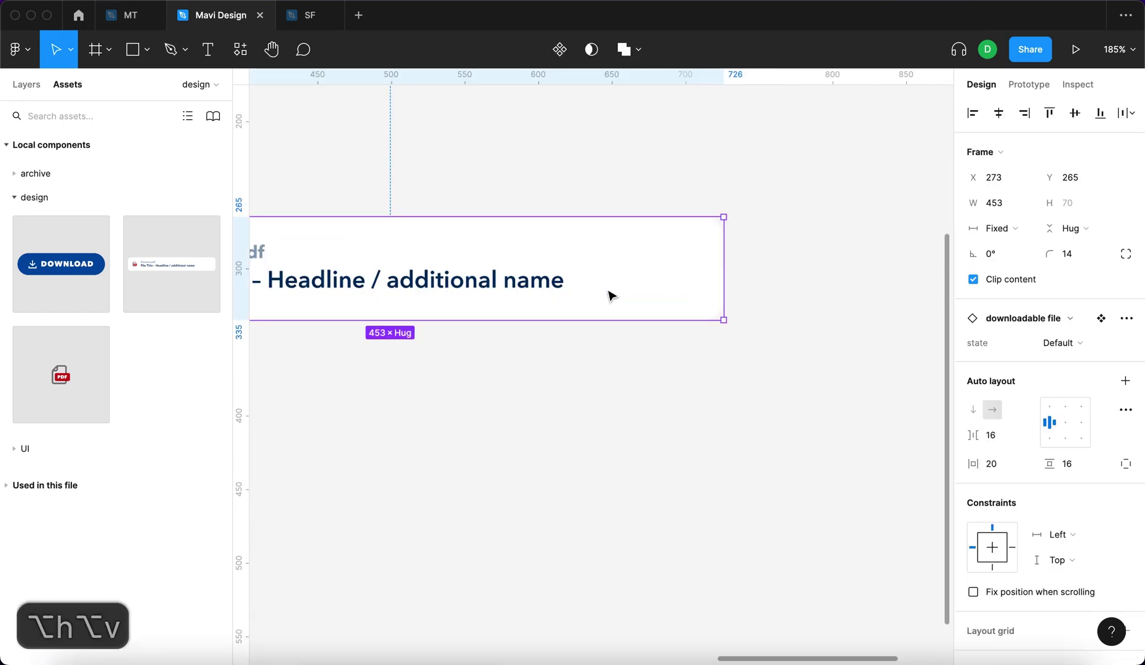
scroll(610, 294, left, 2)
scroll(611, 292, down, 3)
drag(650, 288, 664, 419)
shift+click(670, 345)
shift+click(672, 301)
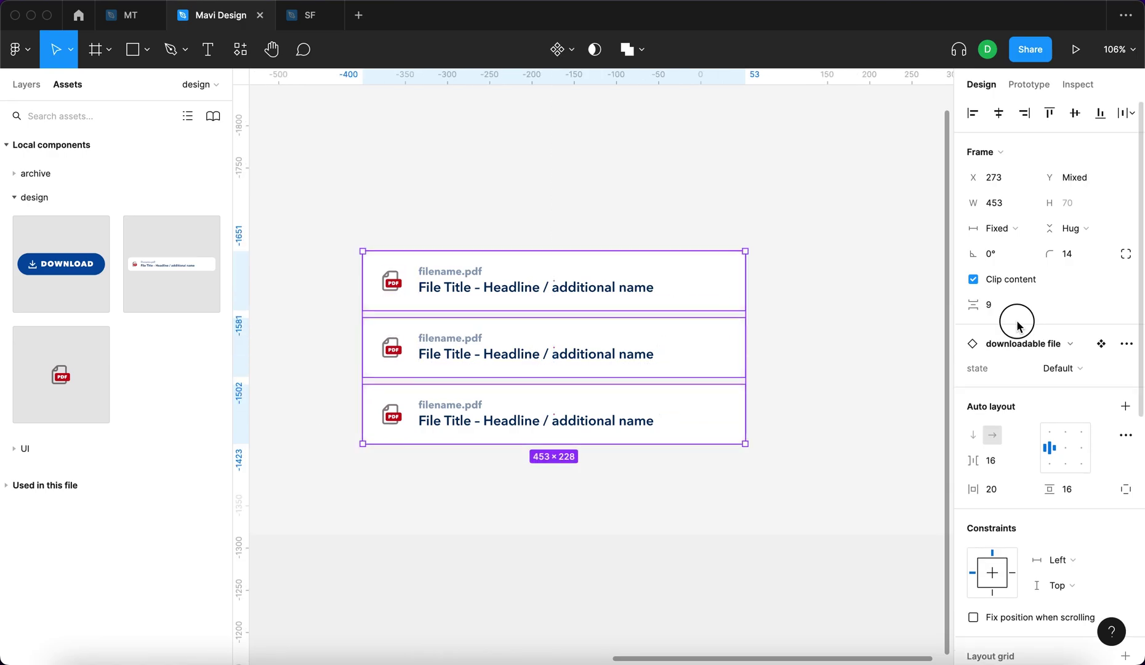
Set the vertical spacing between the three stacked downloadable file instances to 8.
click(1018, 312)
key(Up)
key(Up)
key(Down)
key(Down)
key(Down)
key(Down)
key(Down)
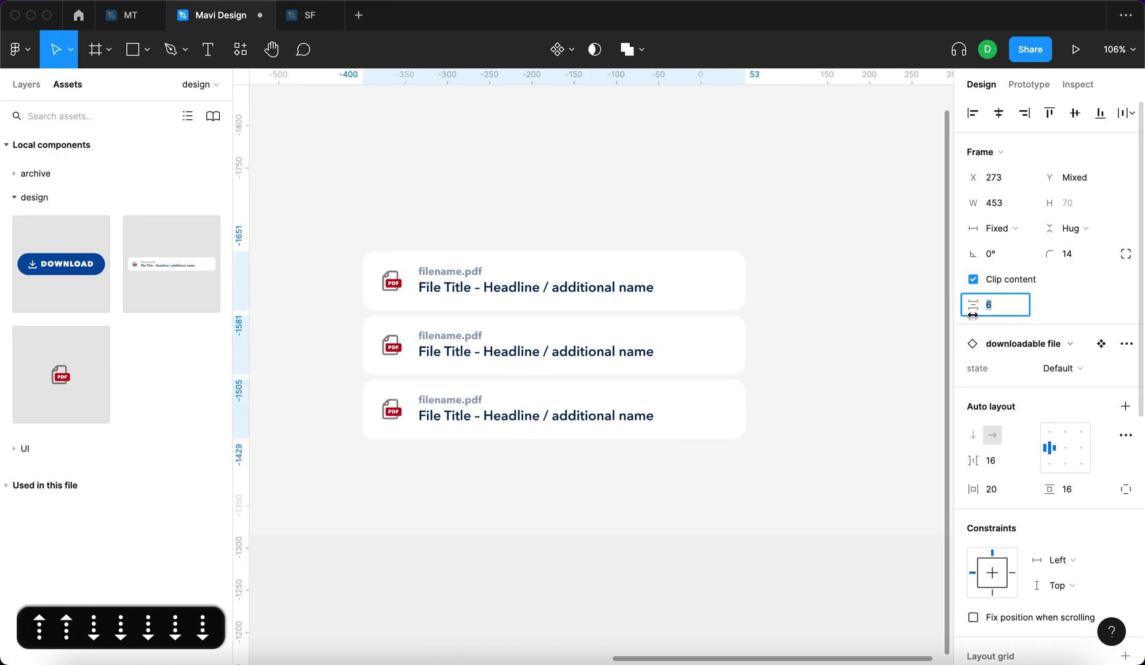
key(Return)
Group the three instances and centre the group horizontally and vertically in the 1000 × 600 frame.
key(super+g)
key(alt+h)
key(alt+v)
scroll(548, 191, down, 5)
click(547, 191)
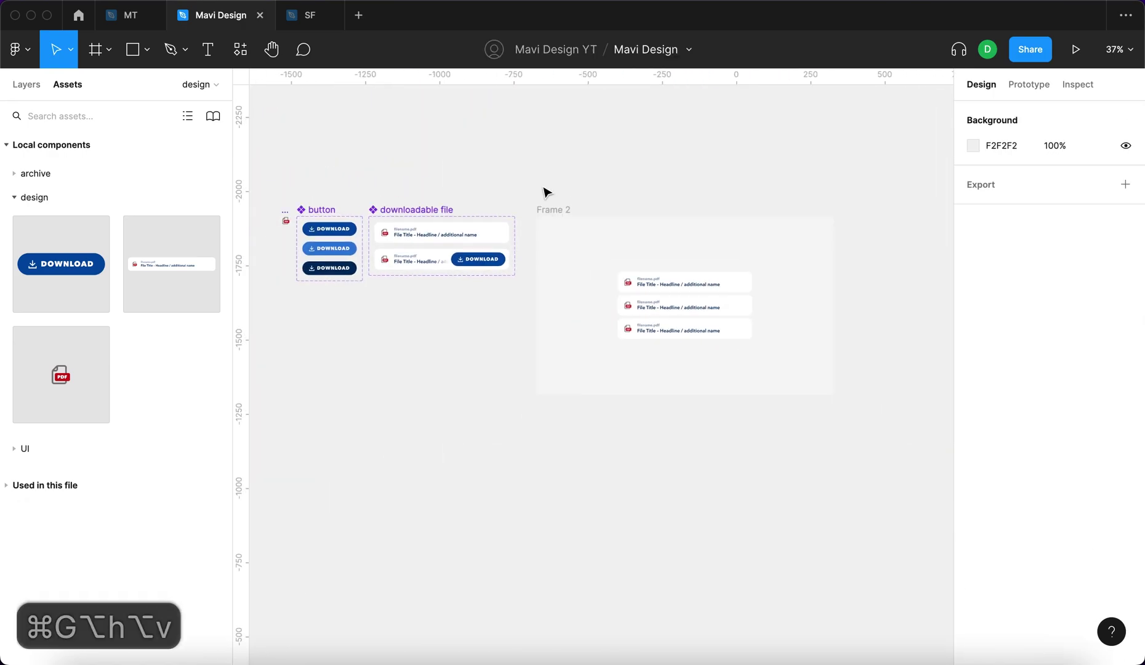
Rename the frame holding the stack as TEST FRAME and present it as a prototype.
click(546, 210)
key(super+r)
text(TEST FRAME)
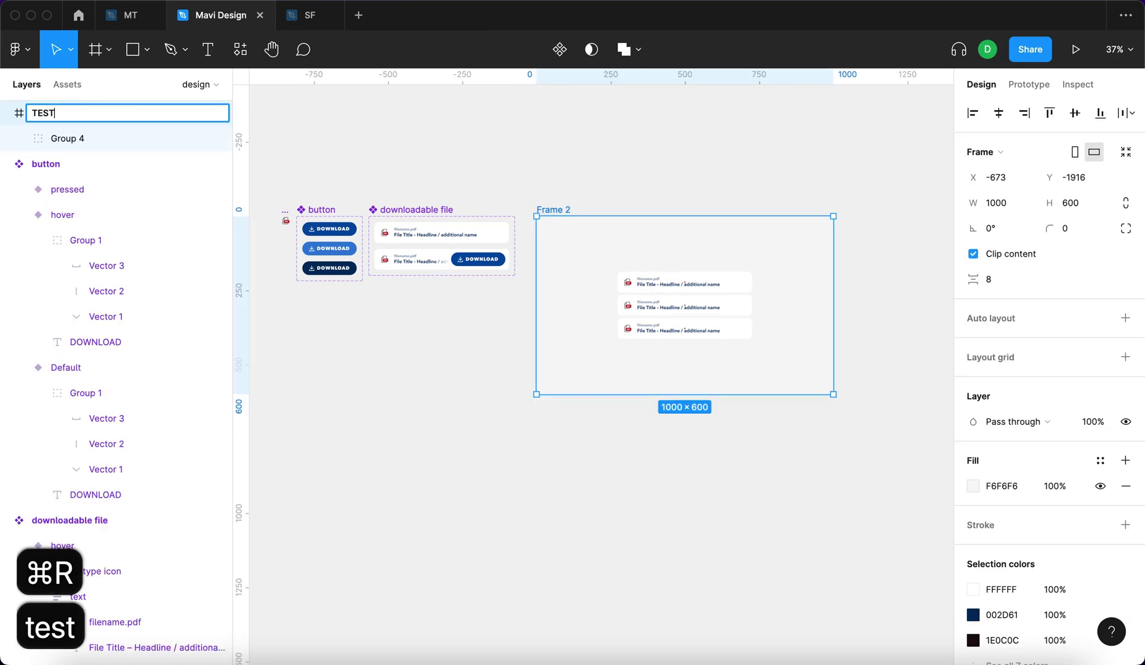
key(Return)
click(578, 146)
click(580, 210)
key(super+alt+Return)
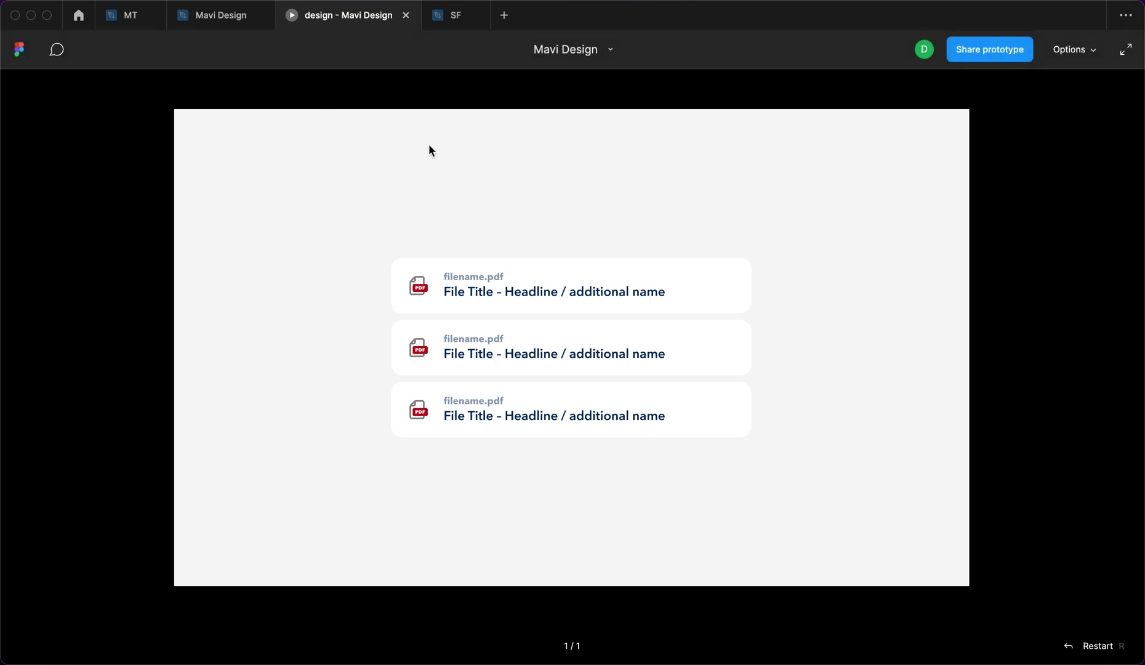
Back in the design file, link the Default downloadable file variant to the hover variant with a While hovering, Change to interaction.
click(240, 24)
scroll(481, 229, up, 5)
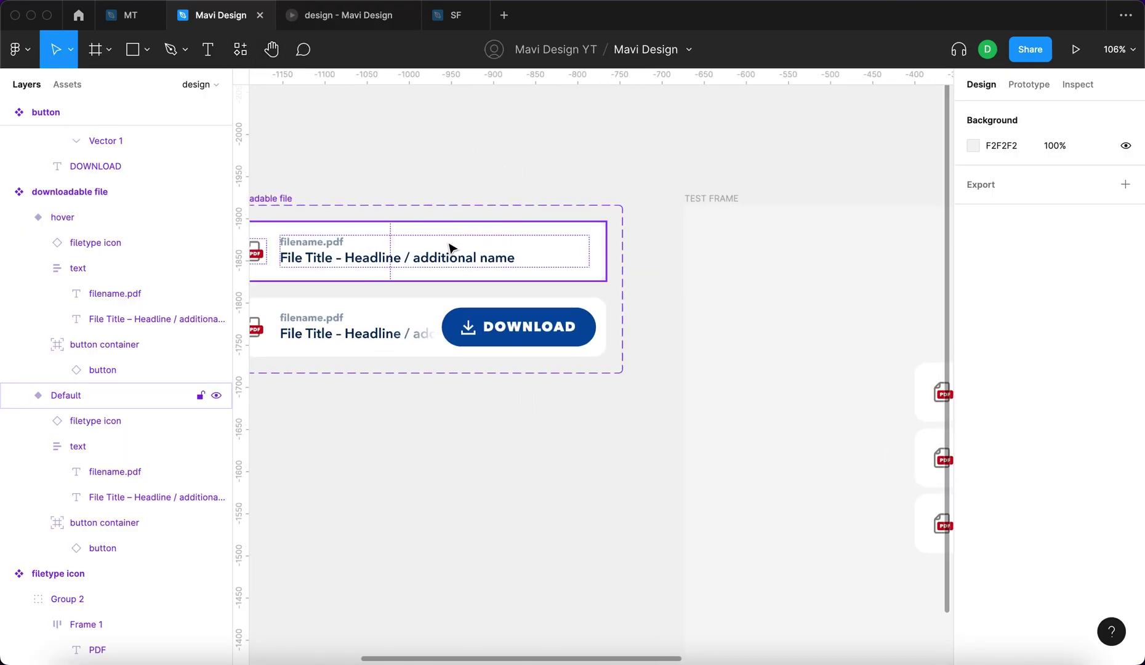
scroll(626, 225, left, 3)
click(711, 253)
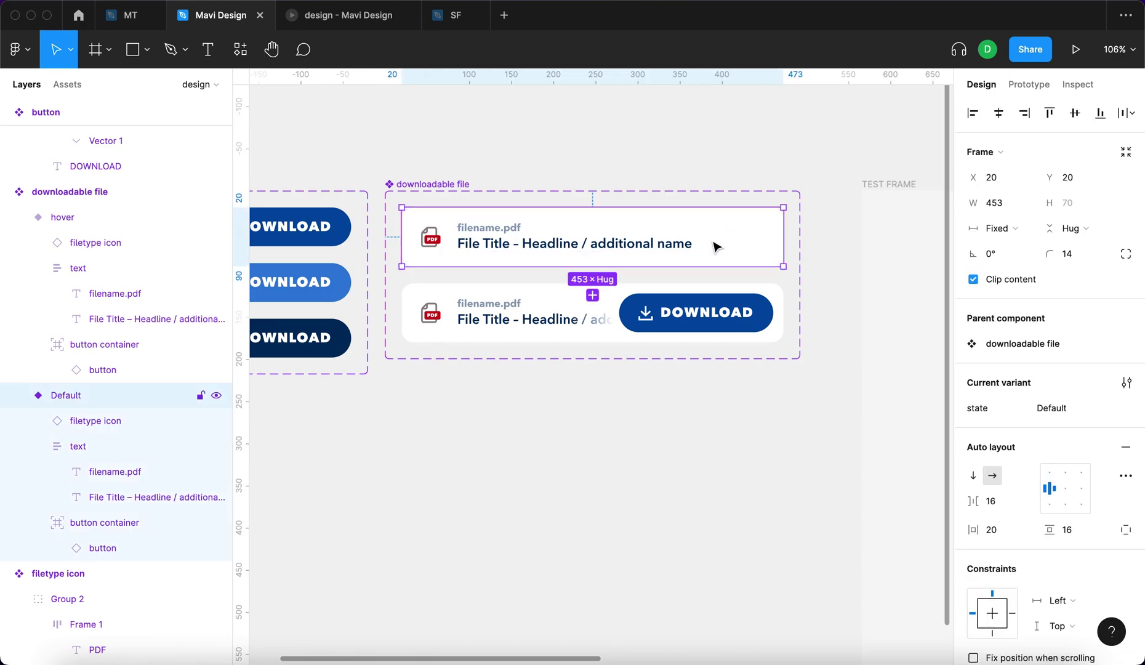
click(1016, 101)
drag(784, 237, 770, 293)
click(816, 184)
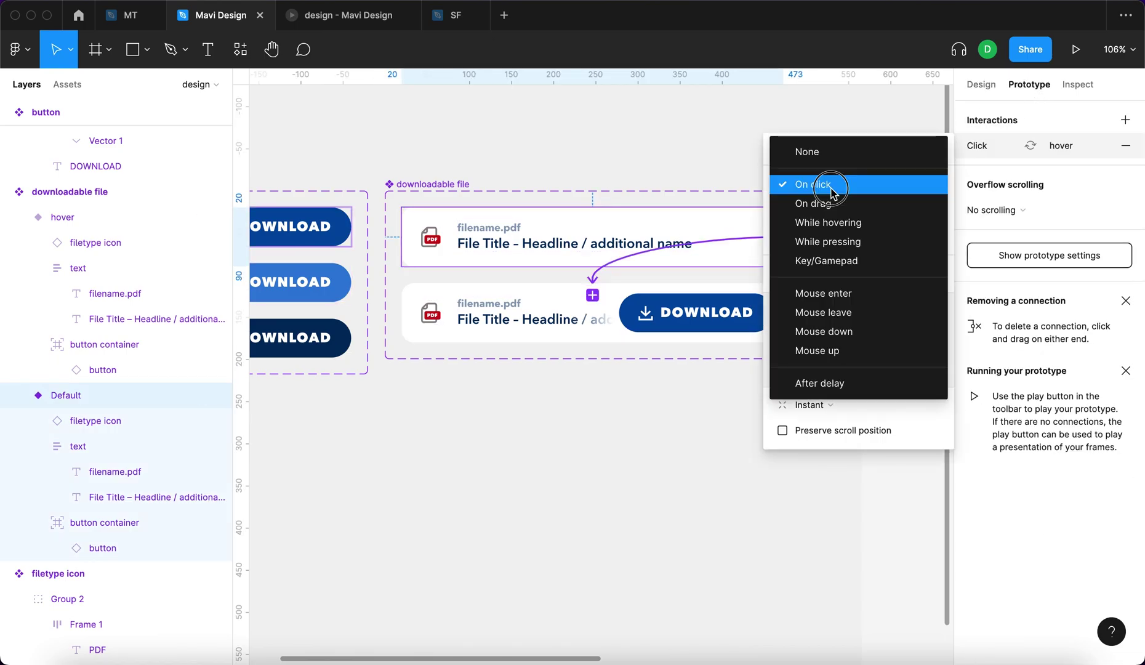
click(844, 228)
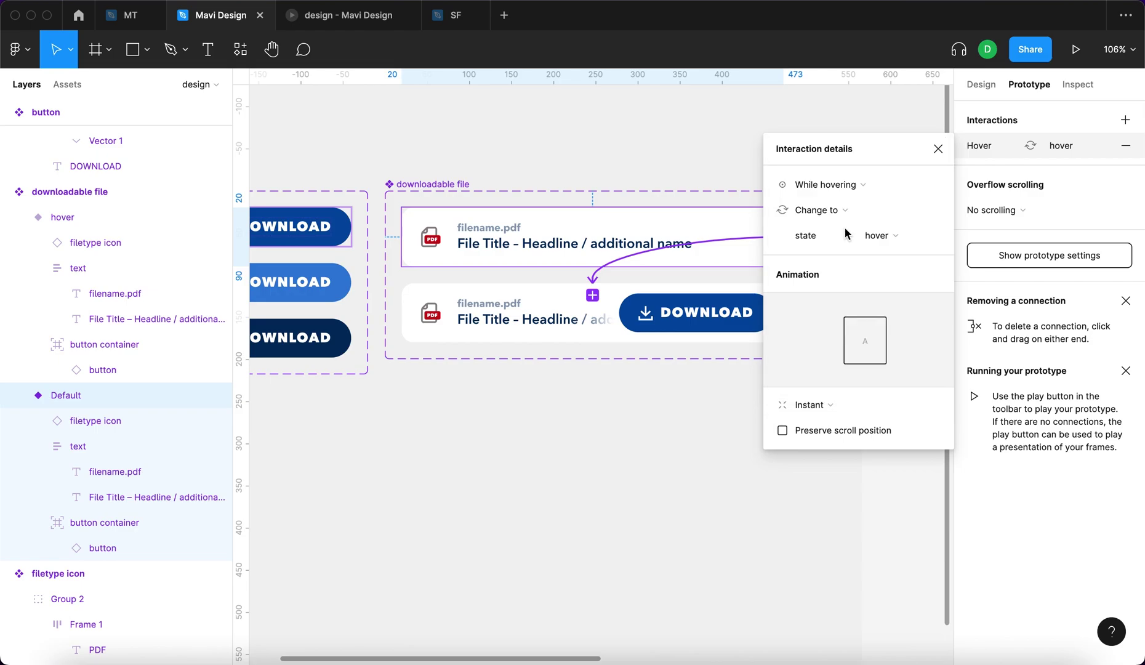
click(938, 148)
click(708, 161)
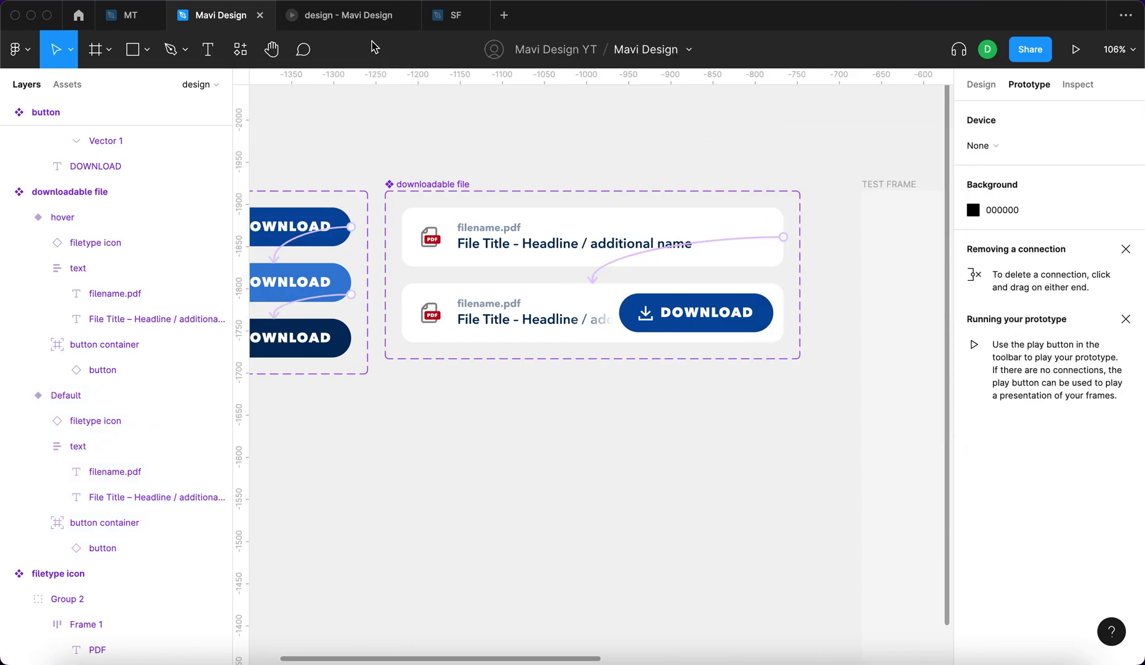
Restart the prototype and test the hover and pressed states on the three stacked file cards.
click(348, 14)
key(r)
key(r)
key(r)
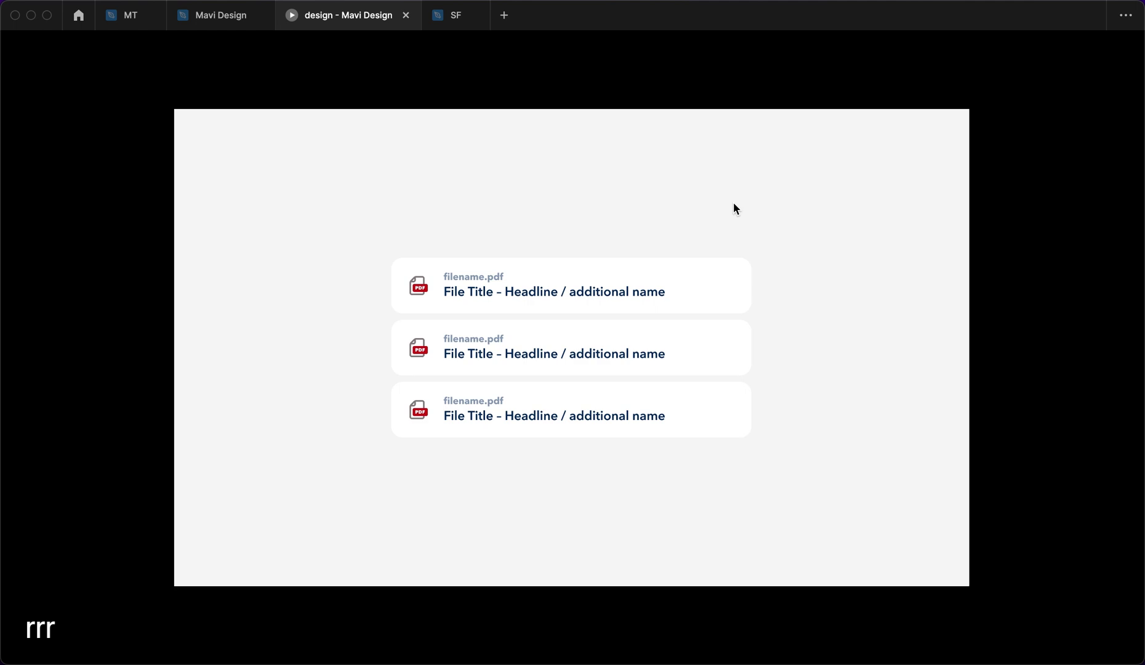
mouse_move(576, 304)
mouse_move(545, 346)
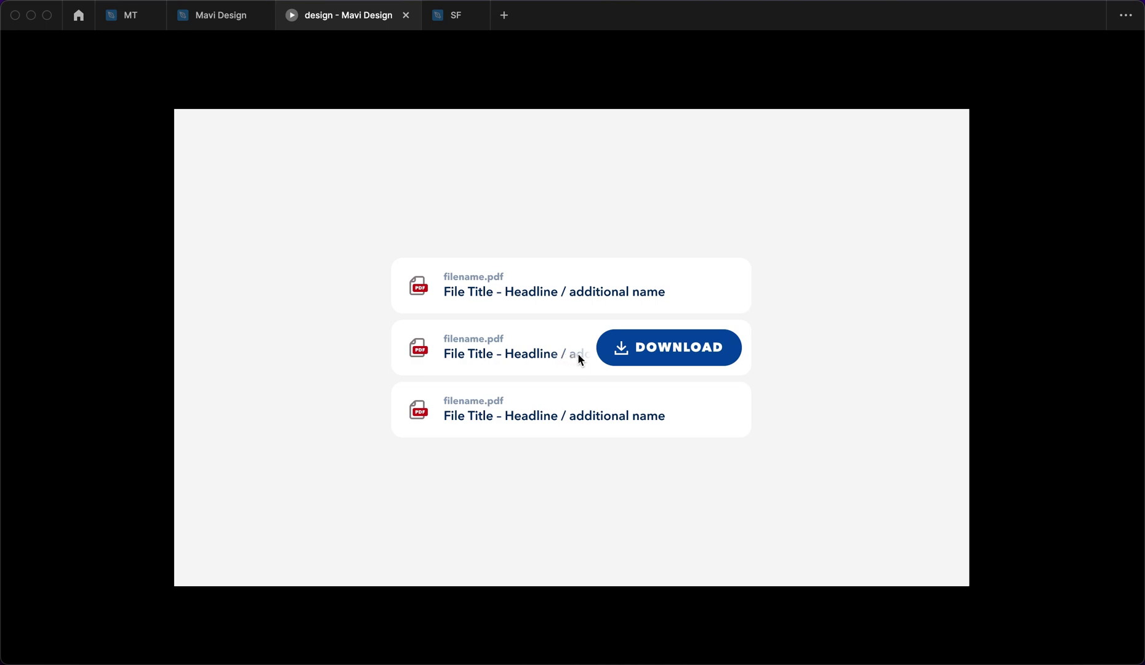
click(609, 355)
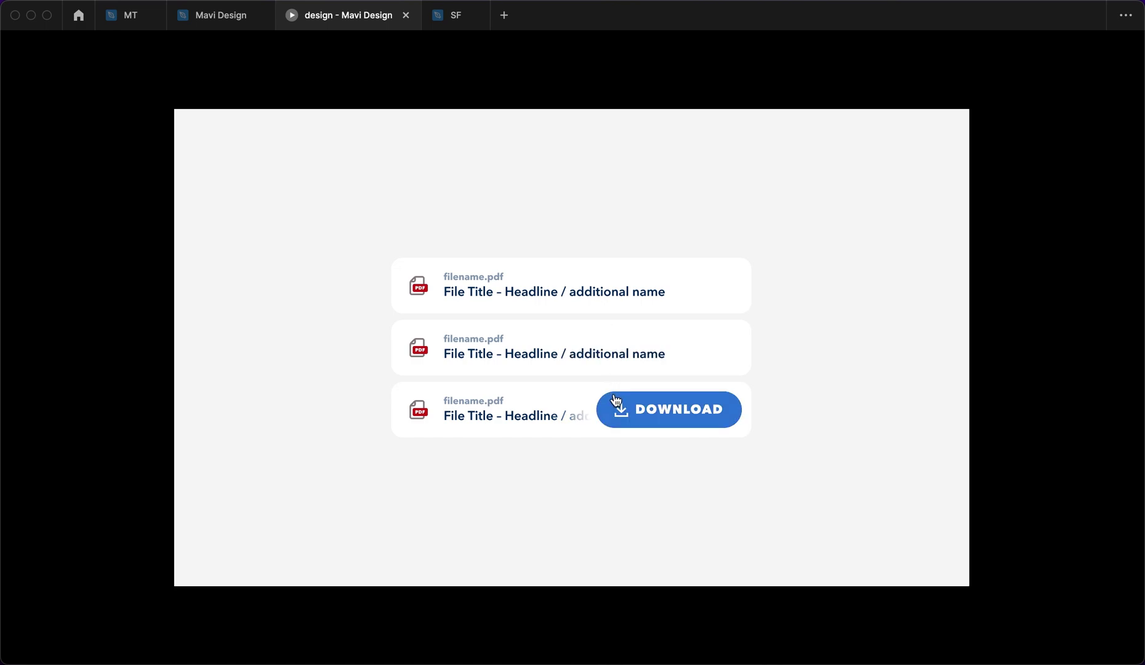
click(619, 286)
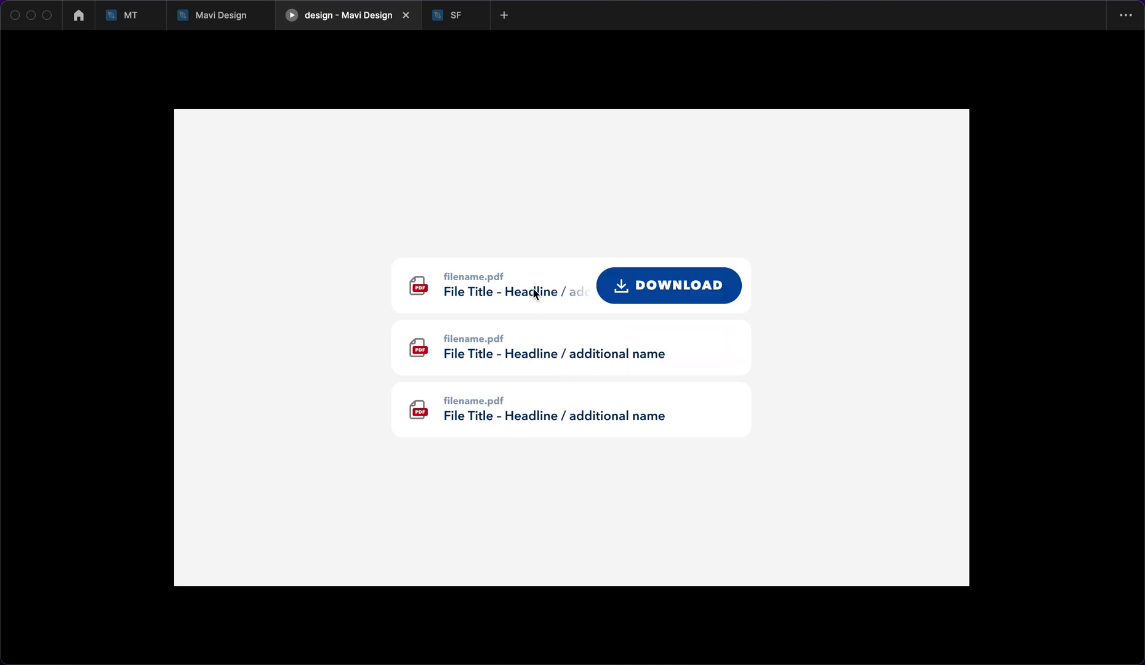
Return to the design file and narrow all three downloadable file instances in the group to a width of 308.
key(ctrl+shift+Tab)
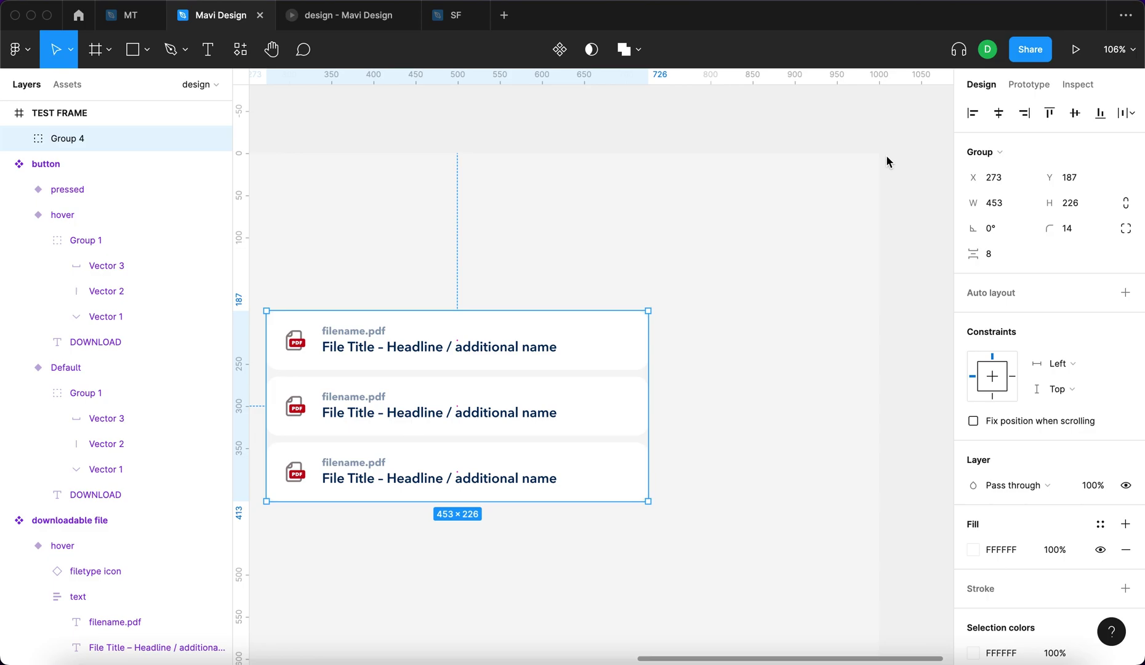
key(Return)
drag(648, 372, 574, 383)
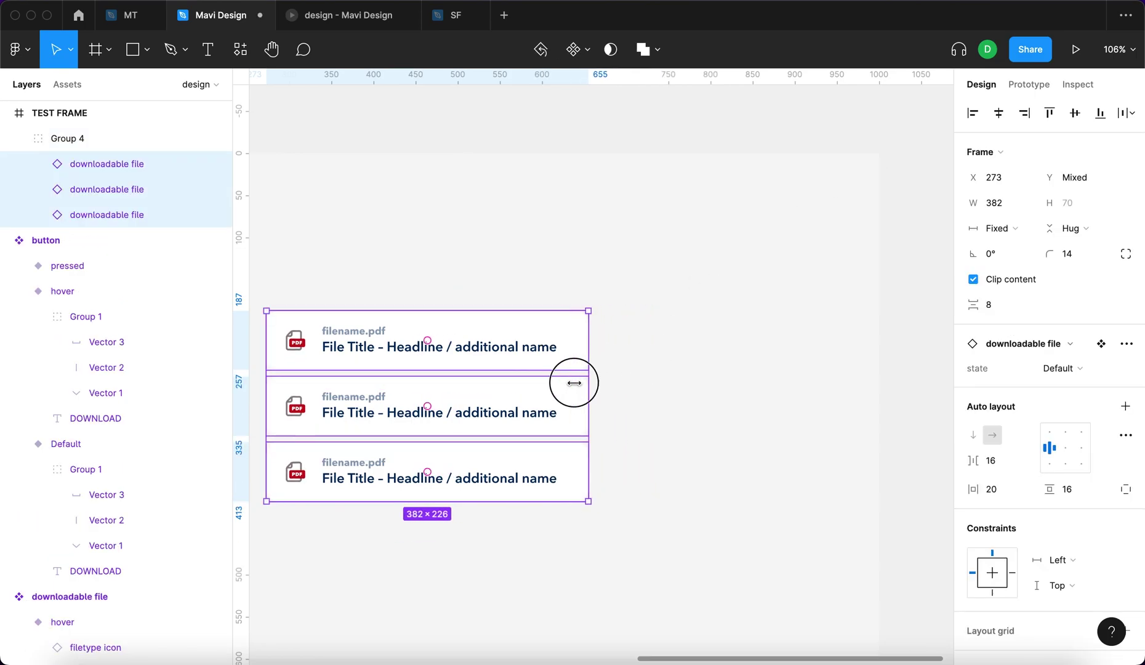
Set the vertical spacing between the narrowed instances in the group to 6.
scroll(702, 416, up, 3)
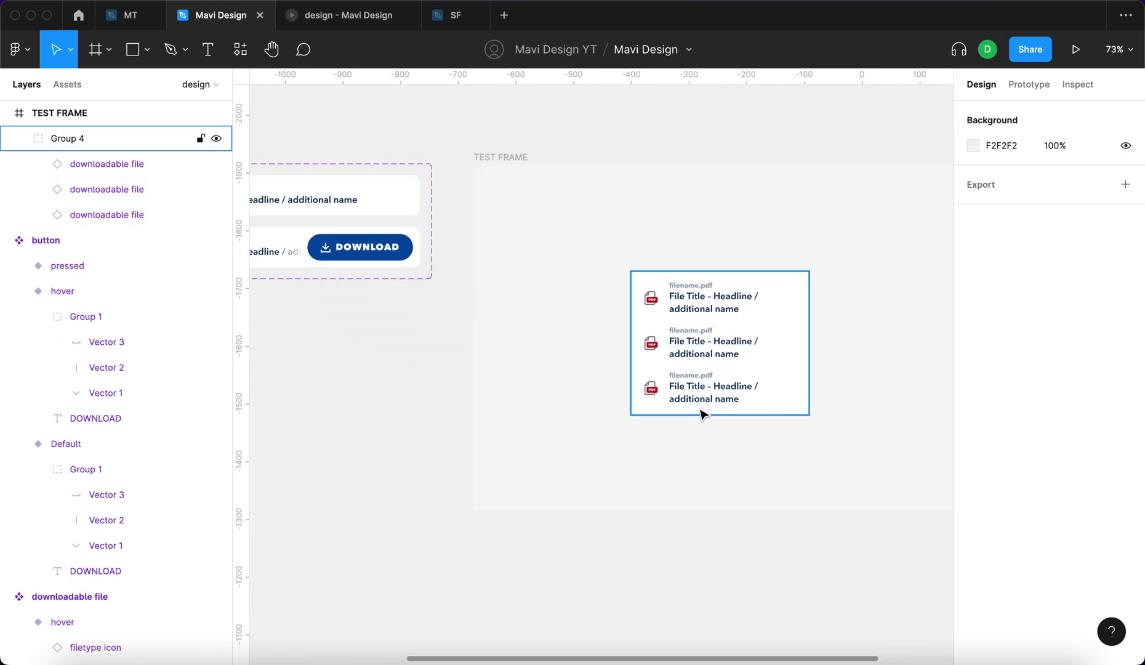
click(702, 415)
click(988, 254)
key(shift+Down)
key(shift+Up)
key(shift+Up)
key(shift+Up)
key(shift+Up)
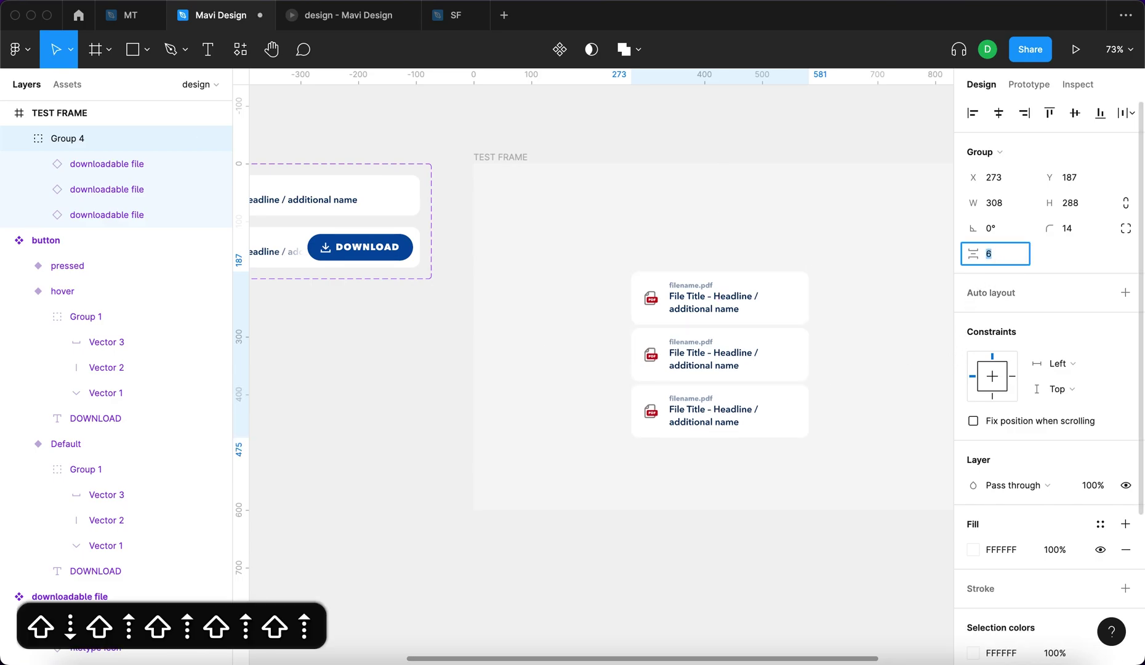
key(shift+Down)
key(Return)
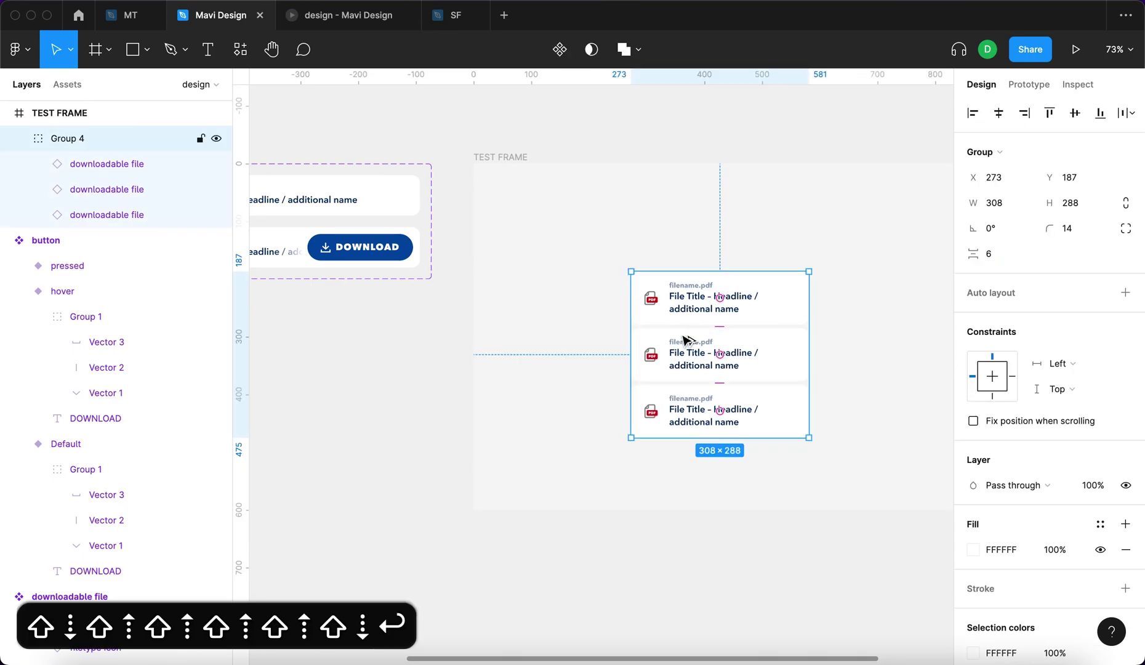
Centre the narrowed group horizontally and vertically in TEST FRAME and check it in the prototype preview.
key(alt+h)
key(alt+v)
click(342, 18)
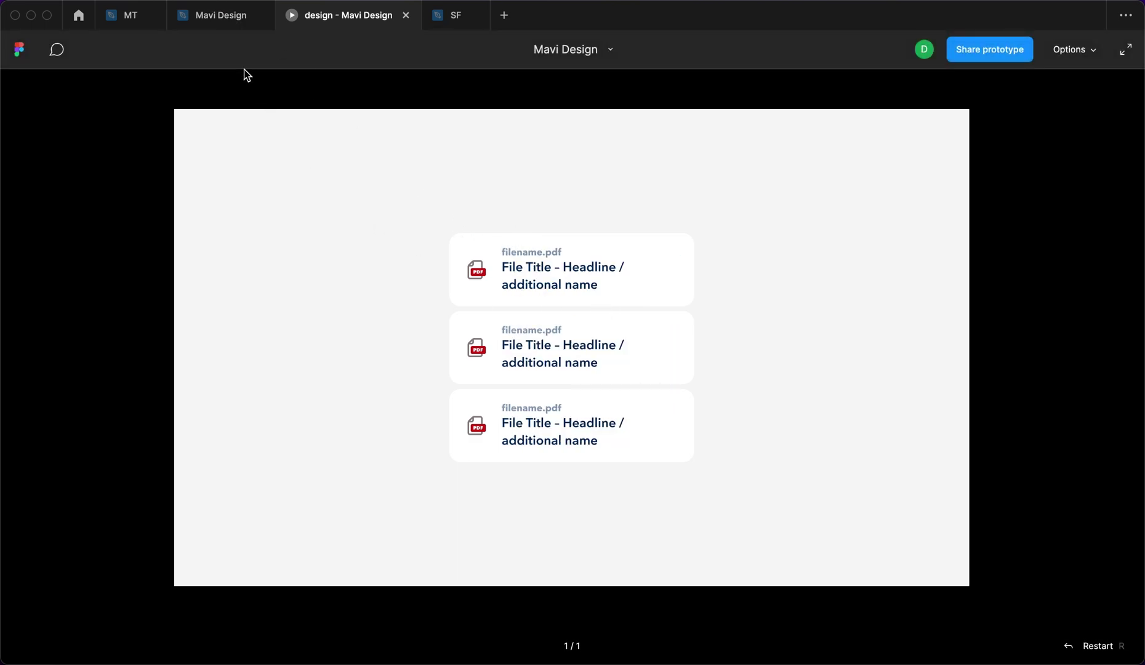
Undo the narrowing, spacing and centring of the instances in the design file, and recheck the download button's hover state in the prototype.
click(220, 19)
scroll(787, 357, right, 3)
key(Return)
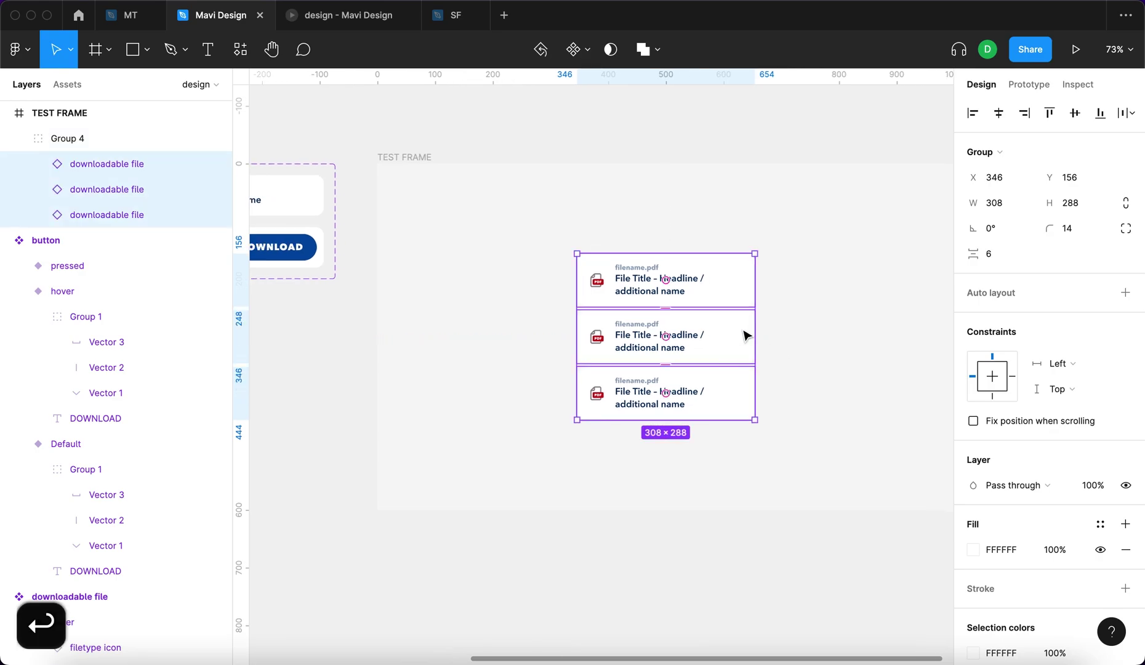
key(super+z)
key(super+z)
key(super+z)
key(super+z)
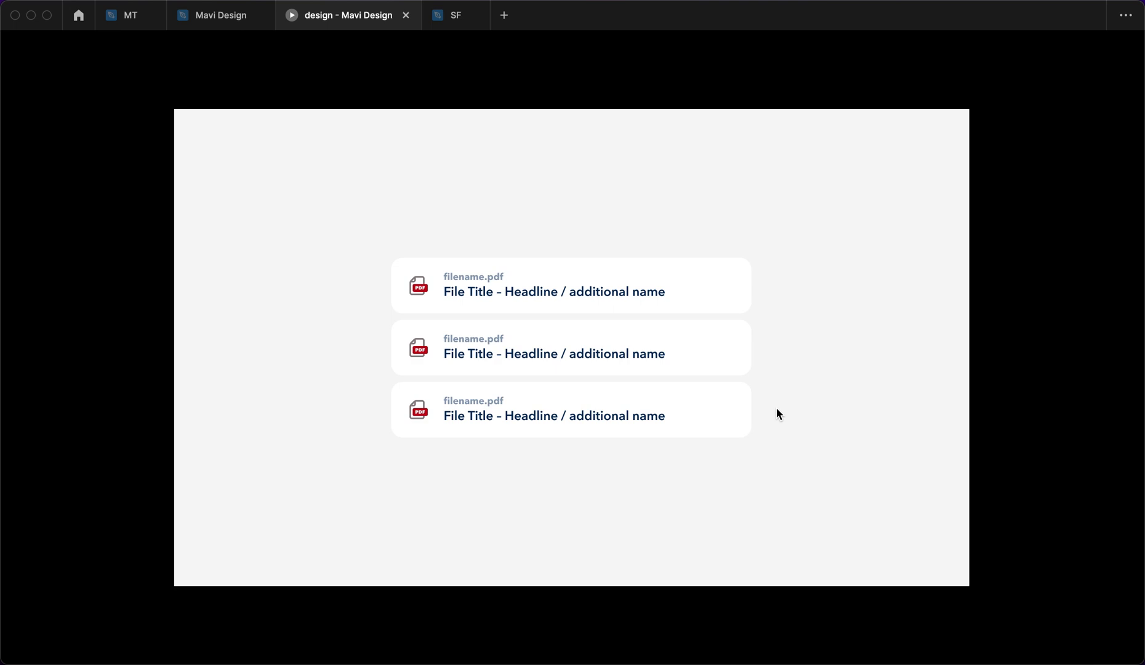
mouse_move(646, 346)
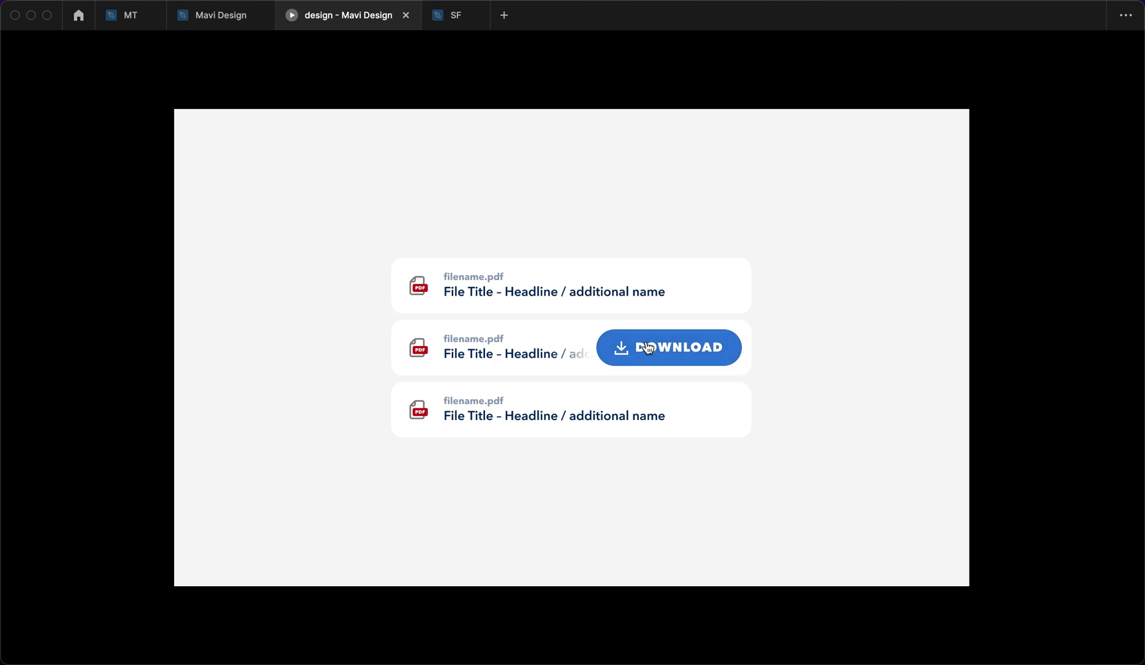